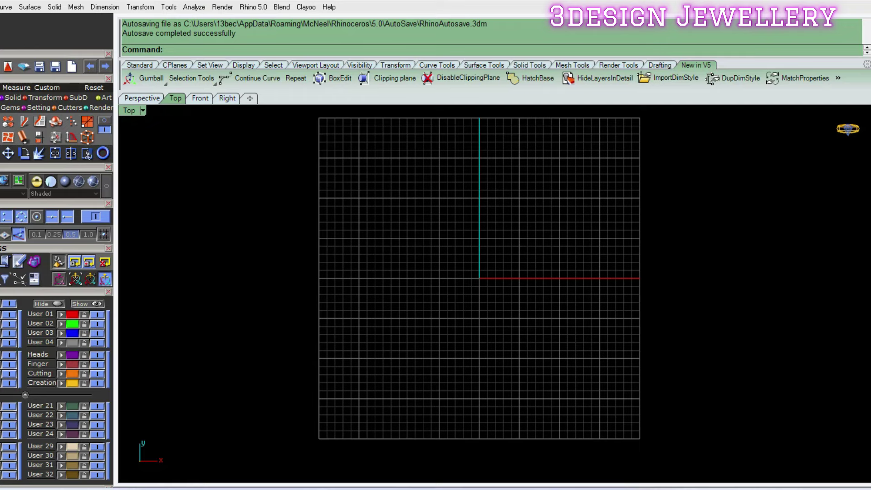
# - Draw a 16 mm diameter circle centred on the origin
pyautogui.click(8, 121)
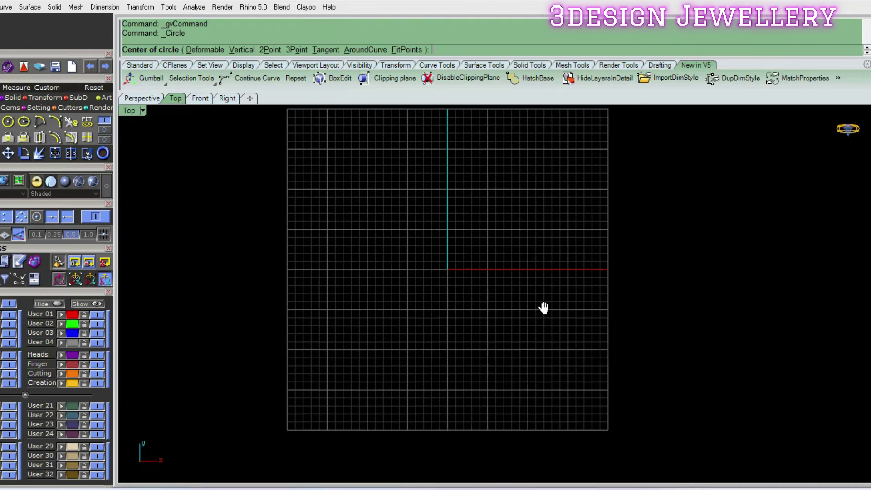
pyautogui.write('0')
pyautogui.press('Return')
pyautogui.write('16')
pyautogui.press('Return')
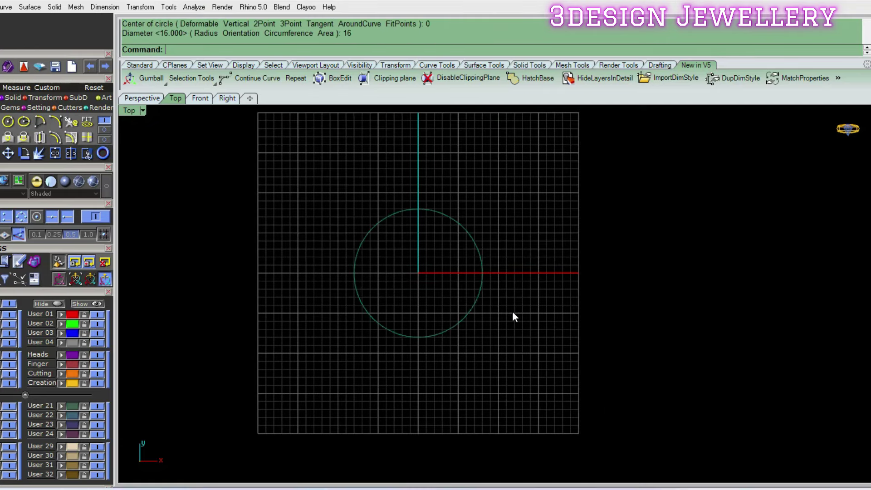
# - Select the circle and choose a trillion gem size from the gem panel
pyautogui.scroll(1, 513, 317)
pyautogui.moveTo(504, 310); pyautogui.dragTo(488, 344, button='right')
pyautogui.click(507, 331)
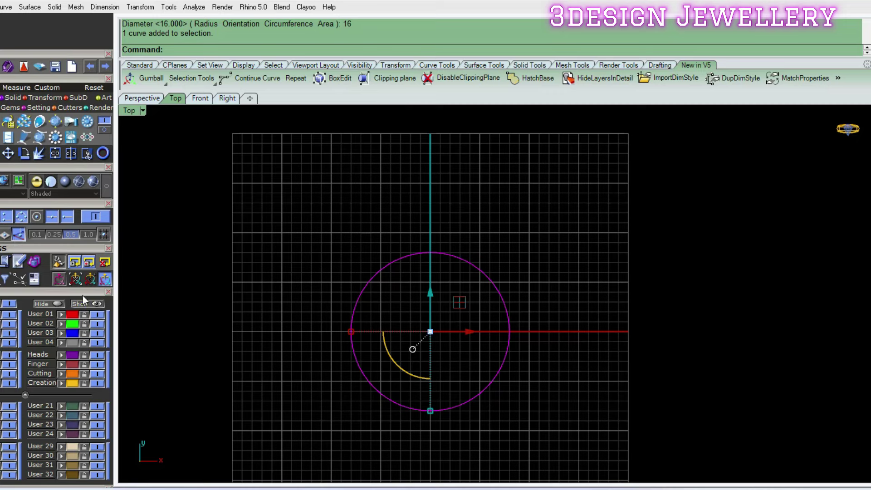
pyautogui.scroll(-3, 83, 299)
pyautogui.scroll(-3, 68, 317)
pyautogui.click(54, 359)
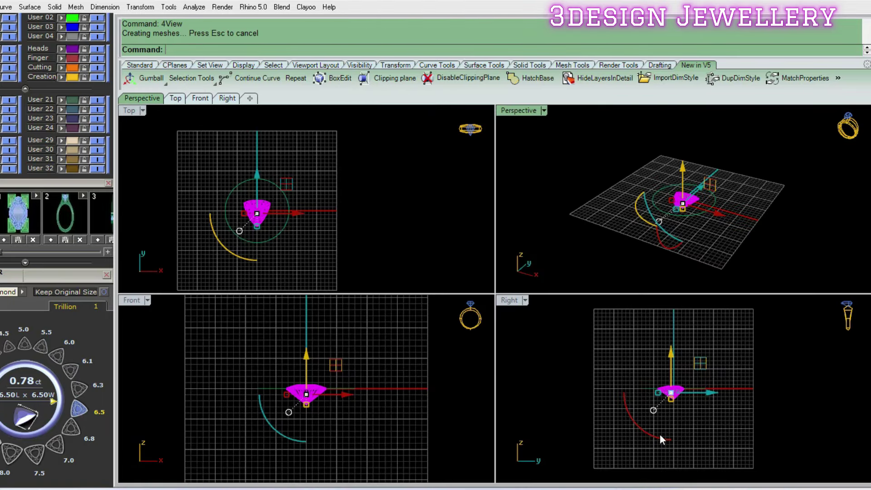
# - Rotate-copy the circle about the origin, then delete the rotated copy
pyautogui.scroll(2, 252, 211)
pyautogui.moveTo(316, 241); pyautogui.dragTo(280, 226)
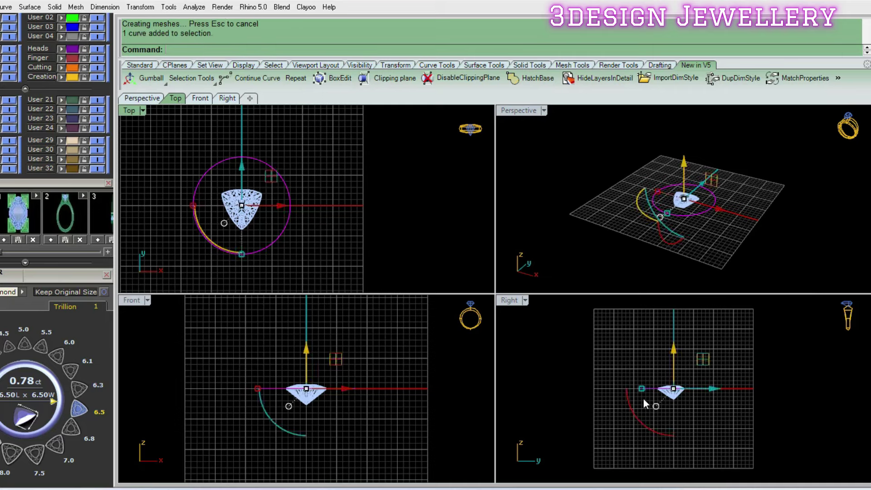
pyautogui.write('rotate')
pyautogui.press('Return')
pyautogui.write('0')
pyautogui.press('Return')
pyautogui.click(746, 389)
pyautogui.click(725, 435)
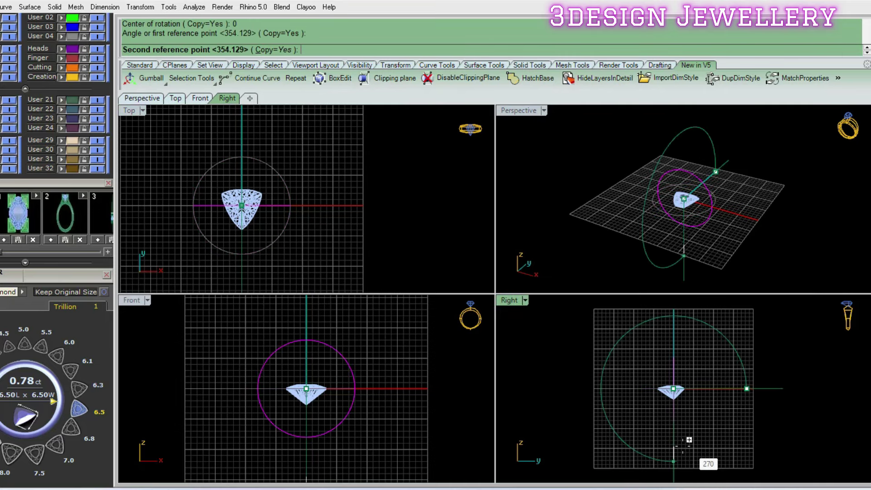
pyautogui.press('Return')
pyautogui.press('Delete')
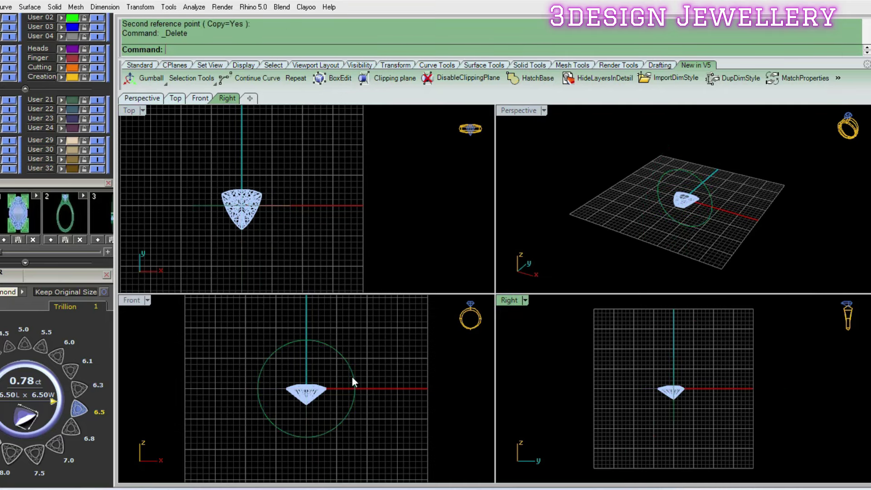
# - Maximize the Top view and bring up the trillion gem's actions list
pyautogui.moveTo(141, 318); pyautogui.dragTo(147, 327, button='right')
pyautogui.doubleClick(121, 113)
pyautogui.scroll(2, 194, 161)
pyautogui.scroll(4, 193, 254)
pyautogui.hotkey('ctrl', 'a')
pyautogui.moveTo(335, 313)
pyautogui.mouseDown(button='right')
pyautogui.moveTo(391, 303)
pyautogui.moveTo(456, 321)
pyautogui.mouseUp(button='right')
pyautogui.middleClick(458, 318)
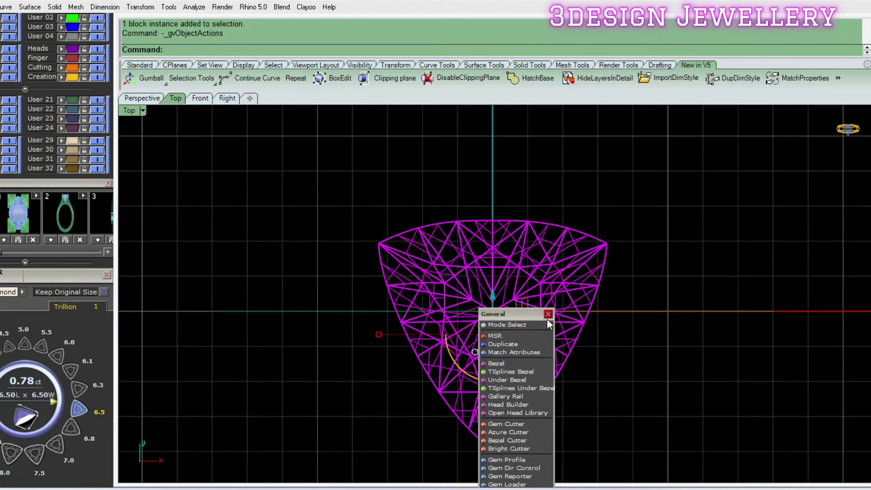
# - Recentre the view, reselect the trillion gem and reopen its actions list beside it
pyautogui.moveTo(509, 309); pyautogui.dragTo(703, 175)
pyautogui.moveTo(574, 321)
pyautogui.mouseDown(button='right')
pyautogui.moveTo(505, 272)
pyautogui.moveTo(509, 282)
pyautogui.moveTo(498, 282)
pyautogui.mouseUp(button='right')
pyautogui.moveTo(544, 334); pyautogui.dragTo(499, 334, button='right')
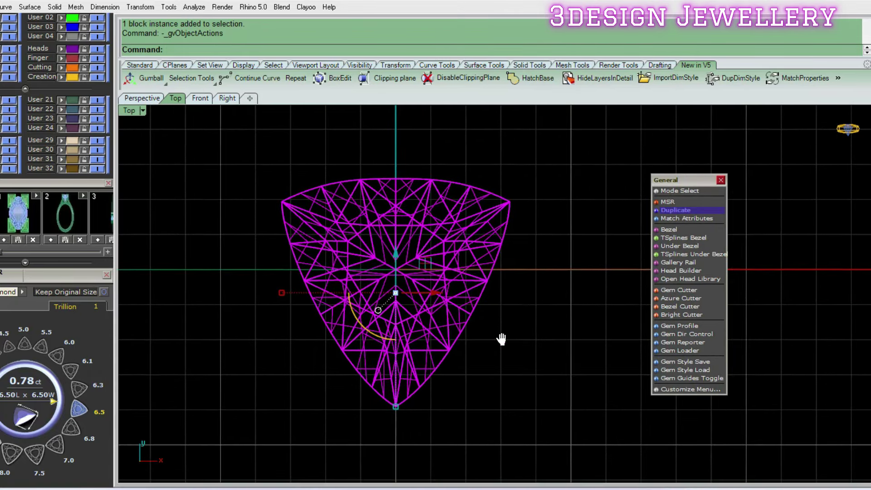
pyautogui.press('Escape')
pyautogui.click(493, 264)
pyautogui.moveTo(498, 275); pyautogui.dragTo(492, 279, button='right')
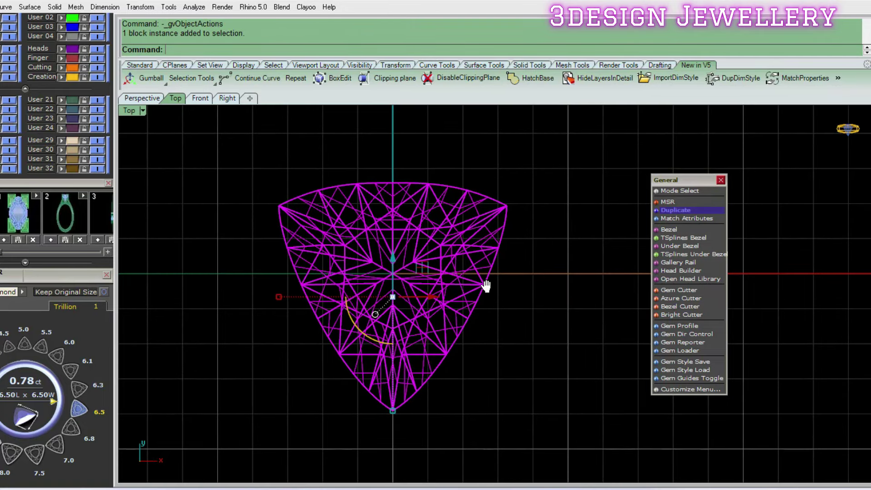
pyautogui.middleClick(488, 276)
pyautogui.moveTo(525, 281); pyautogui.dragTo(680, 196)
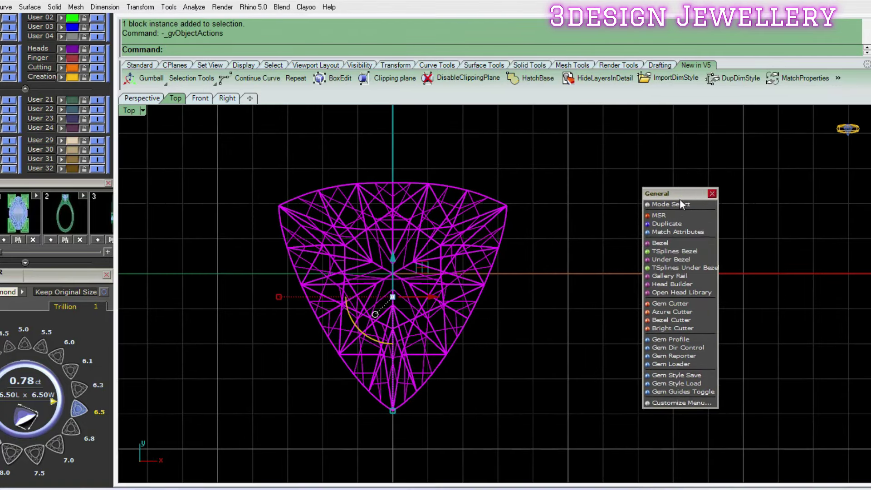
# - Build a prong head around the gem, tilted about 35° with 1.40 mm prongs
pyautogui.click(671, 286)
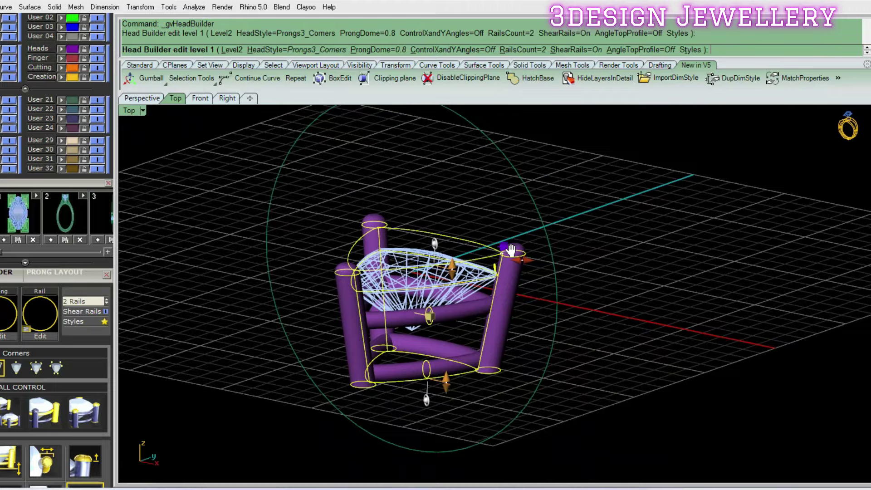
pyautogui.moveTo(425, 399); pyautogui.dragTo(414, 387)
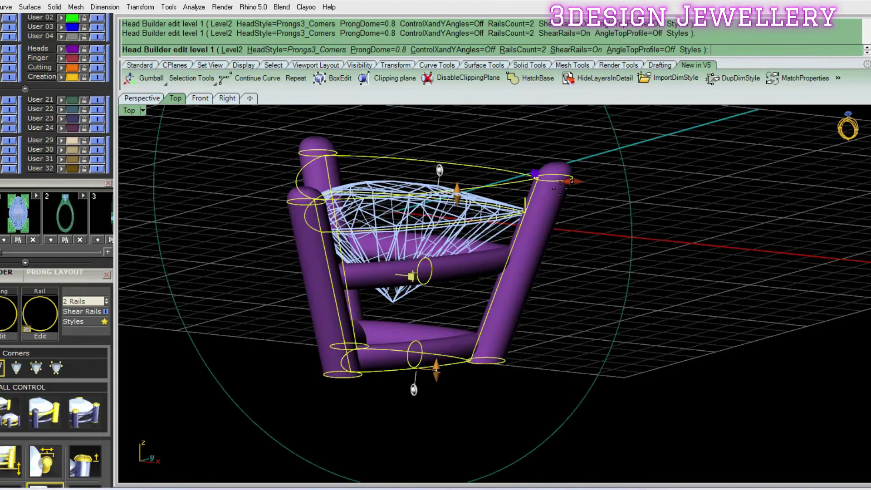
pyautogui.moveTo(439, 171); pyautogui.dragTo(433, 167)
pyautogui.moveTo(413, 389); pyautogui.dragTo(391, 380)
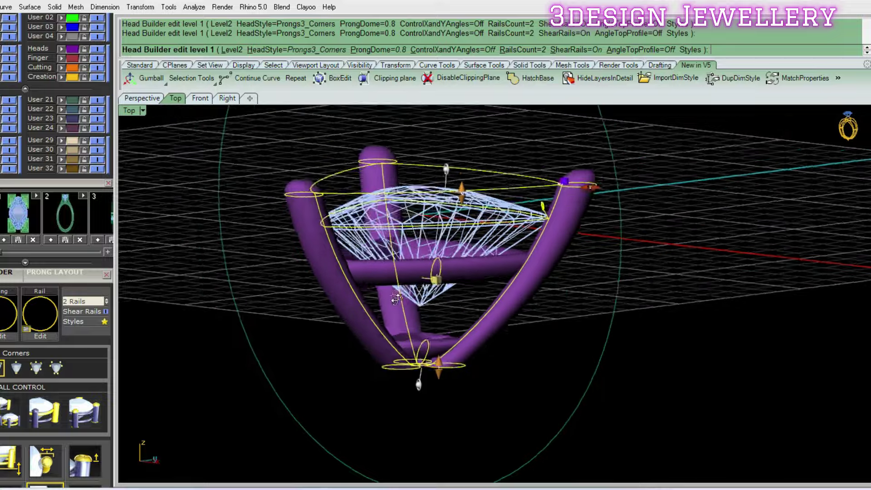
pyautogui.moveTo(391, 380)
pyautogui.mouseDown(button='right')
pyautogui.moveTo(487, 224)
pyautogui.moveTo(561, 237)
pyautogui.mouseUp(button='right')
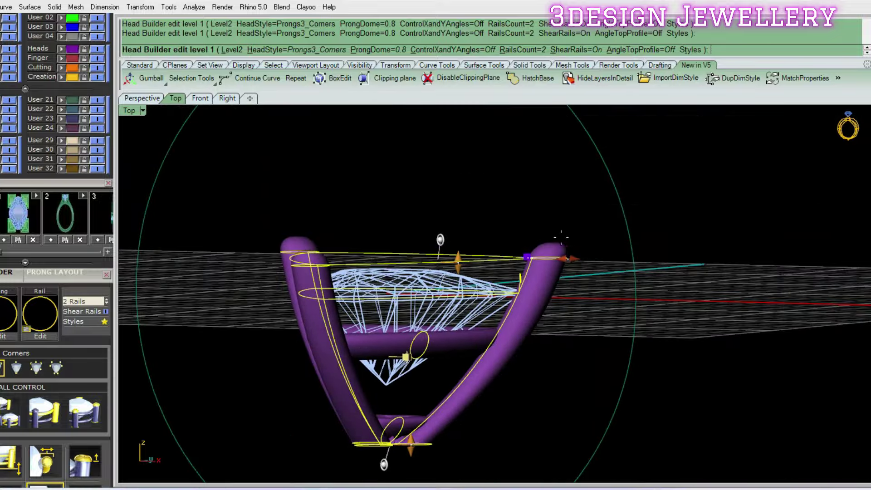
pyautogui.moveTo(566, 258); pyautogui.dragTo(580, 258)
pyautogui.moveTo(580, 258)
pyautogui.mouseDown(button='right')
pyautogui.moveTo(541, 307)
pyautogui.moveTo(544, 243)
pyautogui.moveTo(550, 317)
pyautogui.moveTo(572, 273)
pyautogui.moveTo(501, 315)
pyautogui.moveTo(414, 301)
pyautogui.moveTo(399, 344)
pyautogui.moveTo(417, 363)
pyautogui.moveTo(438, 335)
pyautogui.mouseUp(button='right')
# - Lower the head drop to about 4.51 mm and confirm the head
pyautogui.scroll(3, 438, 334)
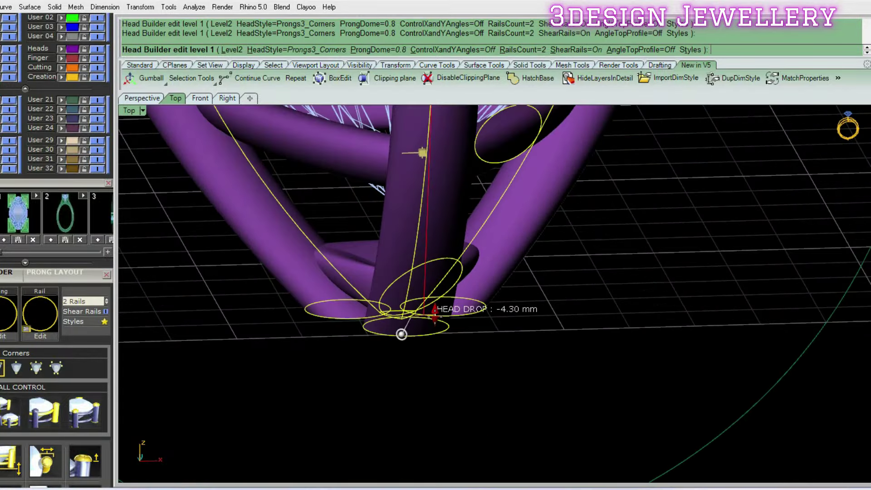
pyautogui.moveTo(435, 313); pyautogui.dragTo(422, 336)
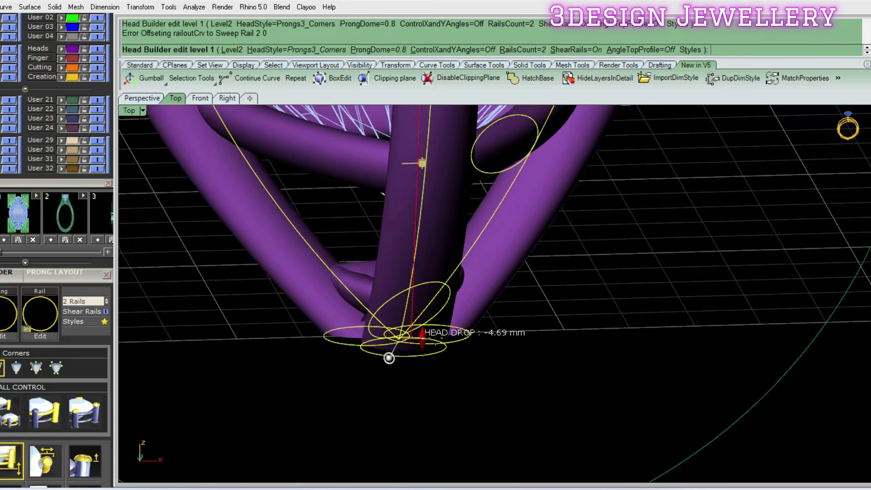
pyautogui.moveTo(422, 336)
pyautogui.mouseDown(button='right')
pyautogui.moveTo(408, 318)
pyautogui.moveTo(407, 222)
pyautogui.mouseUp(button='right')
pyautogui.scroll(-3, 408, 317)
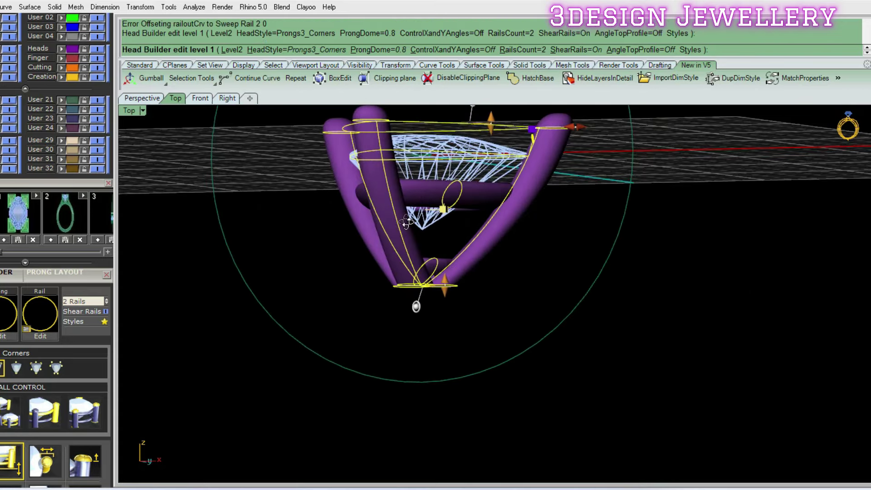
pyautogui.scroll(2, 412, 305)
pyautogui.moveTo(413, 305); pyautogui.dragTo(412, 300)
pyautogui.moveTo(412, 300)
pyautogui.mouseDown(button='right')
pyautogui.moveTo(410, 188)
pyautogui.moveTo(485, 264)
pyautogui.mouseUp(button='right')
pyautogui.press('Return')
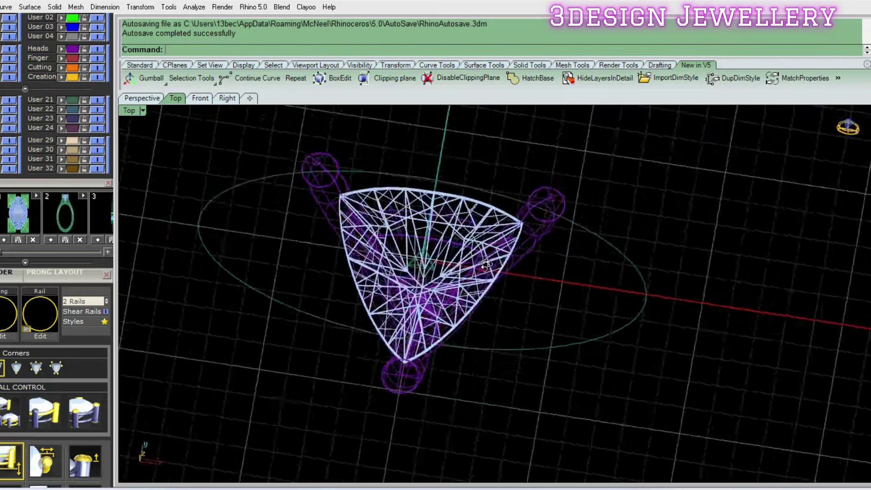
# - Switch to four views and re-edit the head to give it 1.20 mm prongs
pyautogui.write('4view')
pyautogui.press('Return')
pyautogui.scroll(-3, 319, 205)
pyautogui.scroll(3, 344, 147)
pyautogui.moveTo(345, 147); pyautogui.dragTo(382, 187, button='right')
pyautogui.scroll(-3, 381, 186)
pyautogui.moveTo(320, 205); pyautogui.dragTo(365, 205, button='right')
pyautogui.middleClick(367, 196)
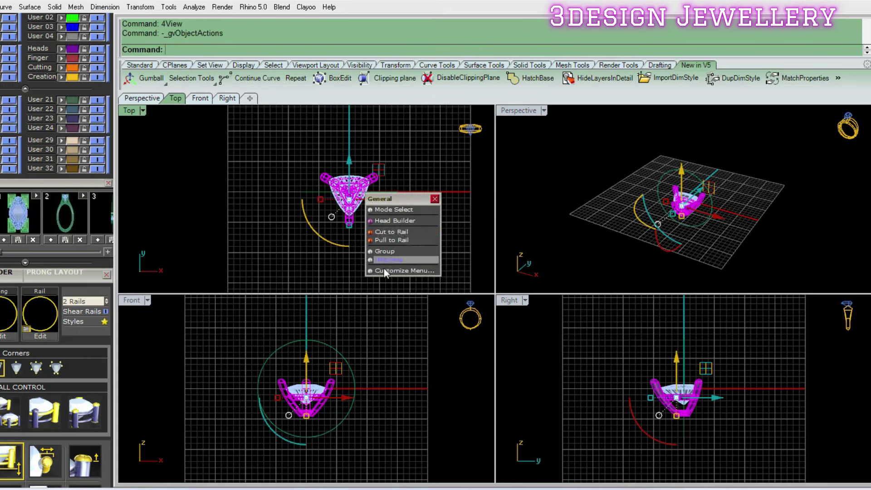
pyautogui.click(405, 221)
pyautogui.moveTo(389, 163); pyautogui.dragTo(387, 164)
pyautogui.rightClick(387, 164)
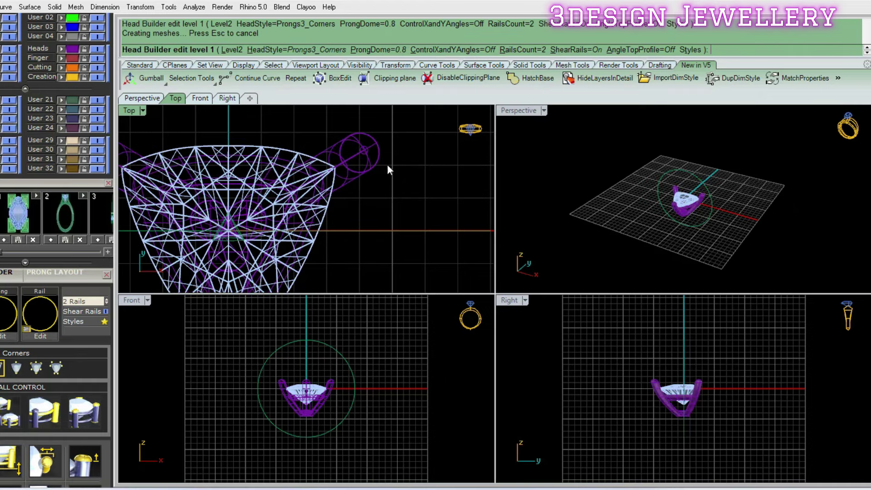
# - In a maximized Perspective view, remove the rail rings from the head group and delete them
pyautogui.doubleClick(529, 110)
pyautogui.moveTo(507, 200)
pyautogui.mouseDown(button='right')
pyautogui.moveTo(502, 322)
pyautogui.moveTo(492, 303)
pyautogui.moveTo(517, 279)
pyautogui.mouseUp(button='right')
pyautogui.scroll(2, 517, 278)
pyautogui.scroll(2, 504, 291)
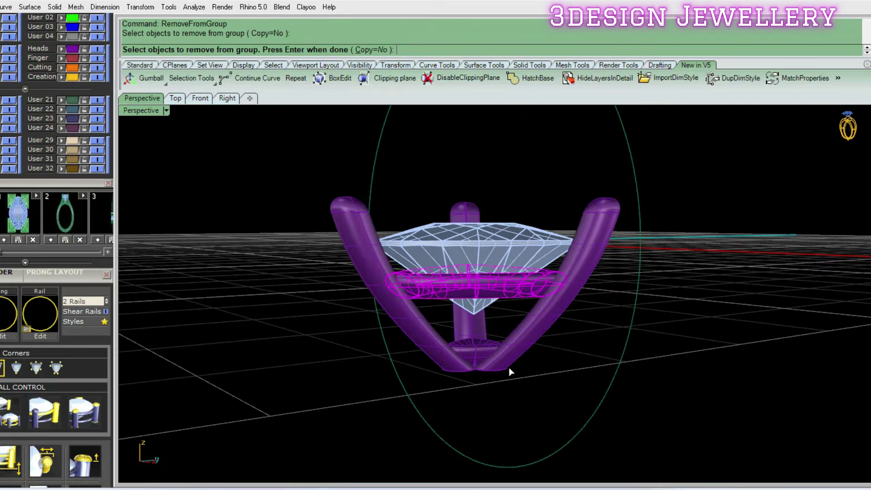
pyautogui.click(469, 349)
pyautogui.rightClick(488, 338)
pyautogui.moveTo(488, 338); pyautogui.dragTo(440, 325, button='right')
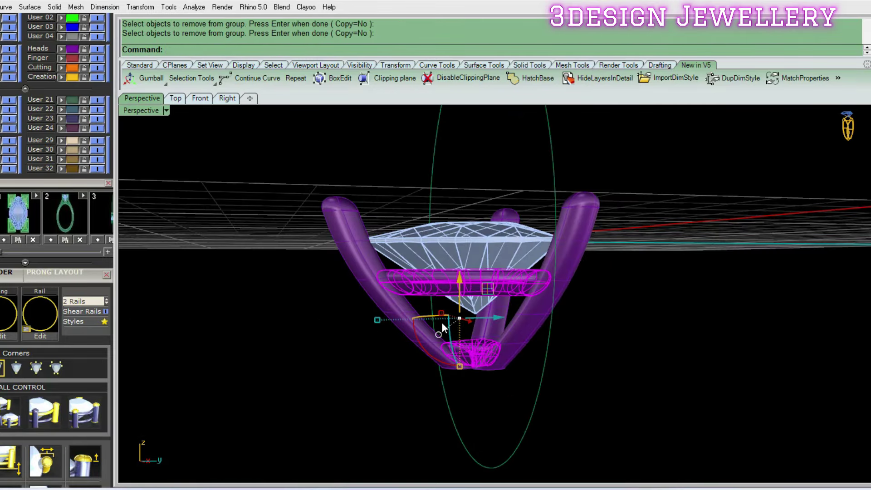
pyautogui.press('Delete')
# - Select the trillion gem and open its actions list
pyautogui.moveTo(443, 272); pyautogui.dragTo(450, 287, button='right')
pyautogui.click(461, 265)
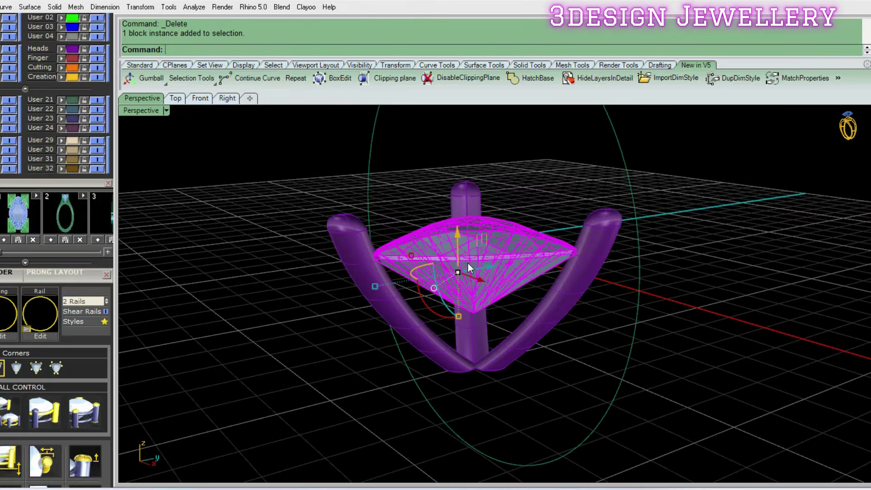
pyautogui.middleClick(472, 265)
pyautogui.moveTo(499, 260)
pyautogui.mouseDown()
pyautogui.moveTo(660, 177)
pyautogui.moveTo(662, 113)
pyautogui.mouseUp()
pyautogui.moveTo(544, 254)
pyautogui.mouseDown(button='right')
pyautogui.moveTo(507, 283)
pyautogui.moveTo(549, 258)
pyautogui.mouseUp(button='right')
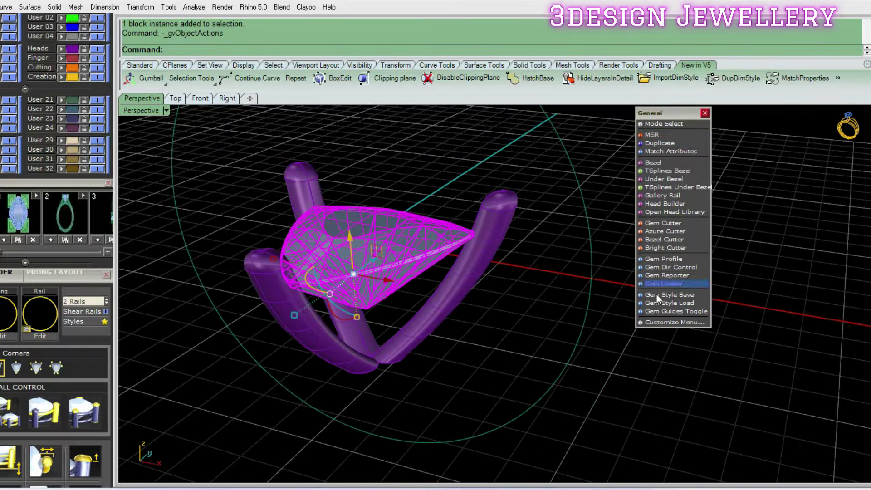
# - Apply the bezel profile guide to the gem and lower its girdle guide curve slightly
pyautogui.click(676, 311)
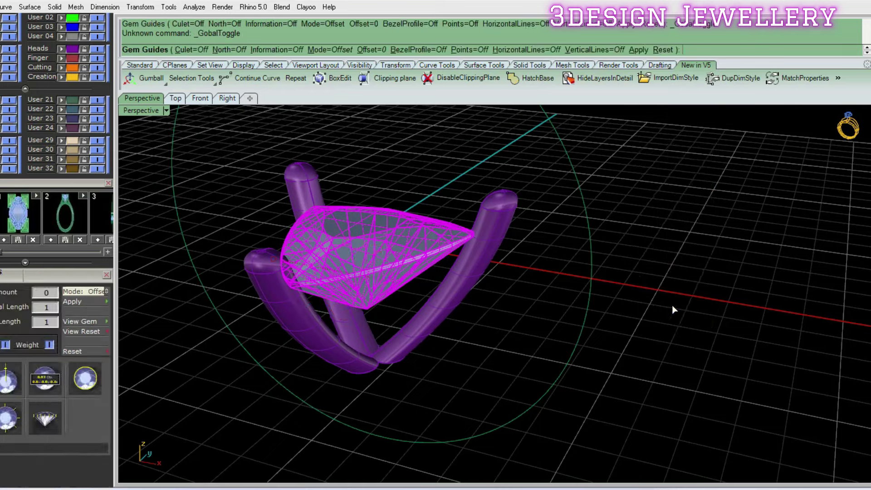
pyautogui.click(80, 383)
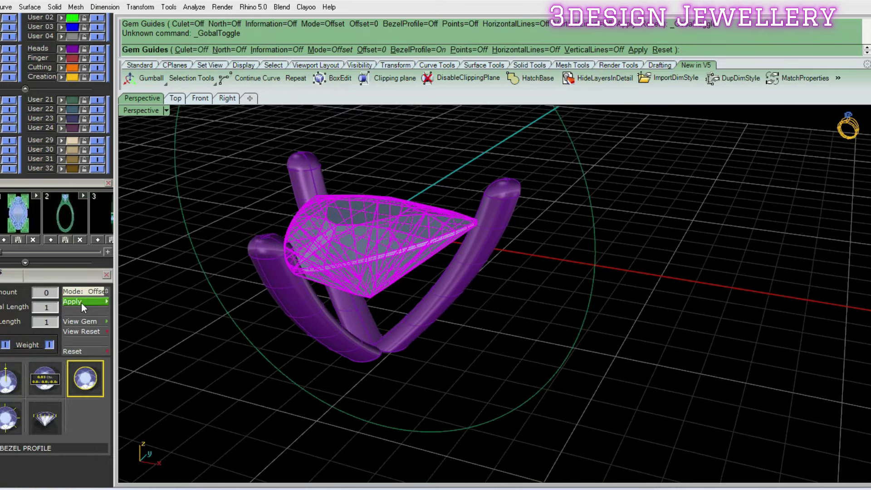
pyautogui.click(81, 303)
pyautogui.click(447, 213)
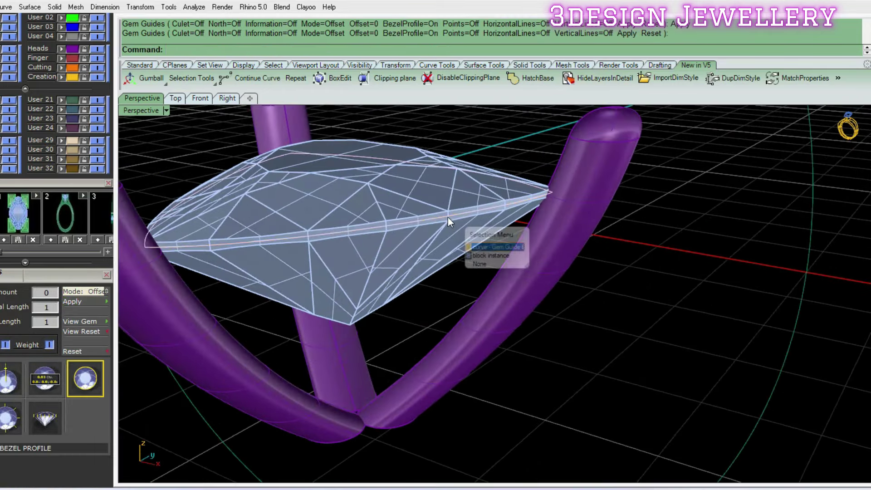
pyautogui.click(474, 241)
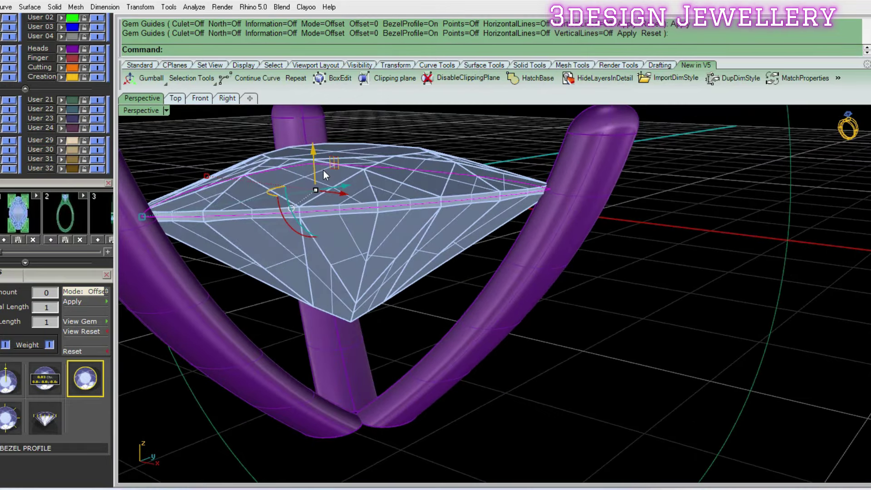
pyautogui.moveTo(312, 154); pyautogui.dragTo(317, 177)
# - Trial-extrude the girdle outline one-sided (BothSides=No), then undo it and restart ExtrudeCrv
pyautogui.moveTo(335, 213)
pyautogui.mouseDown(button='right')
pyautogui.moveTo(363, 232)
pyautogui.moveTo(398, 283)
pyautogui.mouseUp(button='right')
pyautogui.write('e')
pyautogui.press('Return')
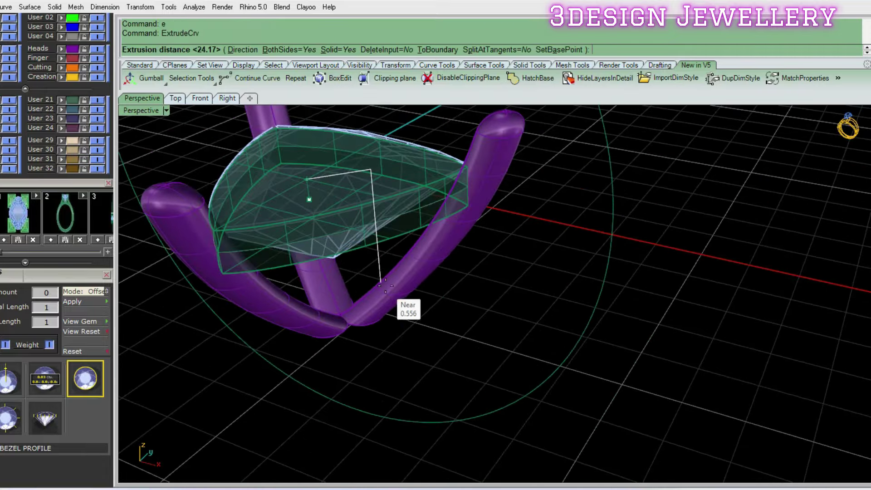
pyautogui.write('b')
pyautogui.press('Return')
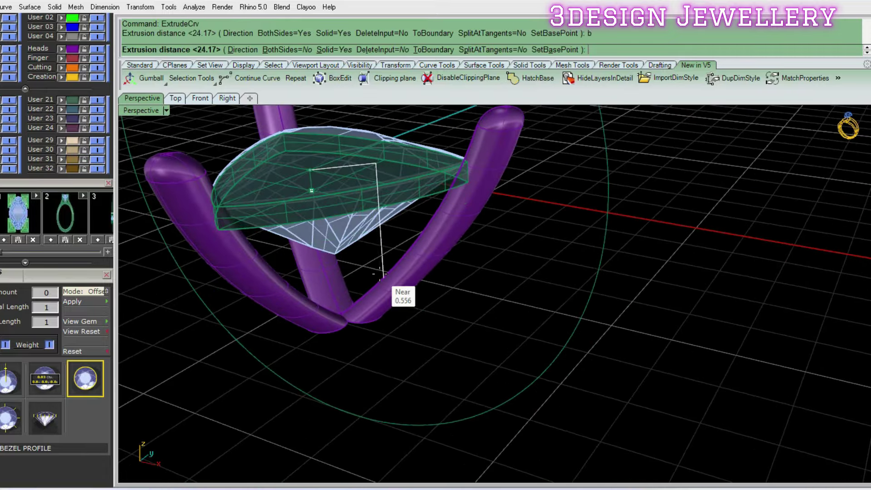
pyautogui.moveTo(362, 249); pyautogui.dragTo(382, 248, button='right')
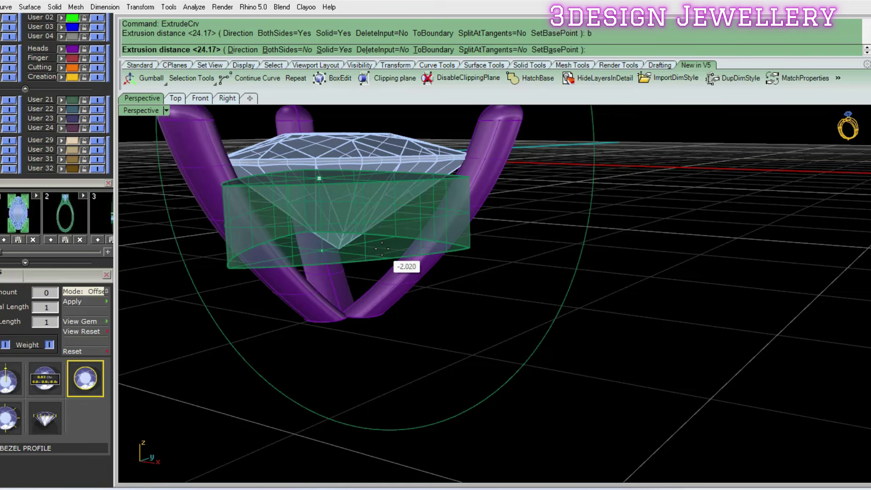
pyautogui.write('1.5')
pyautogui.press('Return')
pyautogui.hotkey('ctrl', 'z')
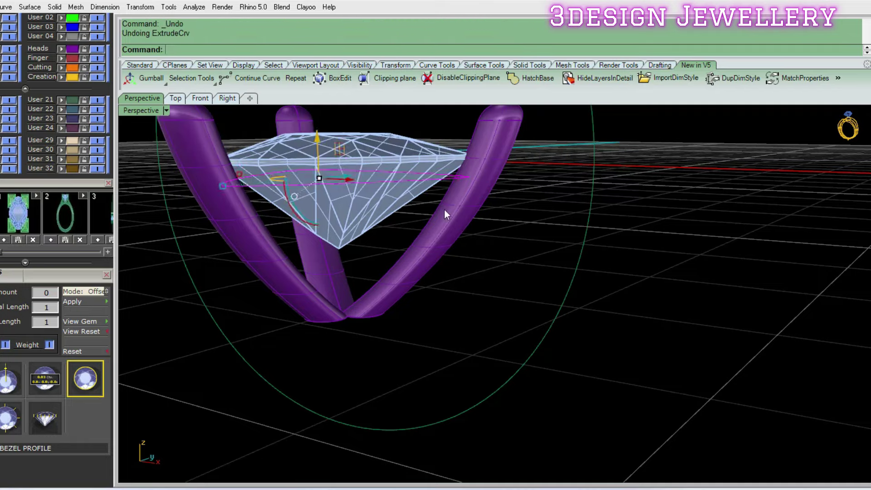
pyautogui.write('e')
pyautogui.press('Return')
# - Cancel the extrusion and hide everything except the trillion outline curve
pyautogui.press('Escape')
pyautogui.moveTo(411, 275)
pyautogui.mouseDown(button='right')
pyautogui.moveTo(383, 233)
pyautogui.moveTo(508, 243)
pyautogui.moveTo(496, 252)
pyautogui.moveTo(504, 298)
pyautogui.moveTo(522, 294)
pyautogui.mouseUp(button='right')
pyautogui.hotkey('ctrl', 'a')
pyautogui.hotkey('ctrl', 'h')
pyautogui.hotkey('ctrl', 'alt', 'l')
pyautogui.moveTo(427, 247)
pyautogui.mouseDown(button='right')
pyautogui.moveTo(514, 330)
pyautogui.moveTo(488, 213)
pyautogui.mouseUp(button='right')
# - Offset the trillion outline 1.3 mm outward
pyautogui.write('of')
pyautogui.press('Return')
pyautogui.scroll(3, 489, 214)
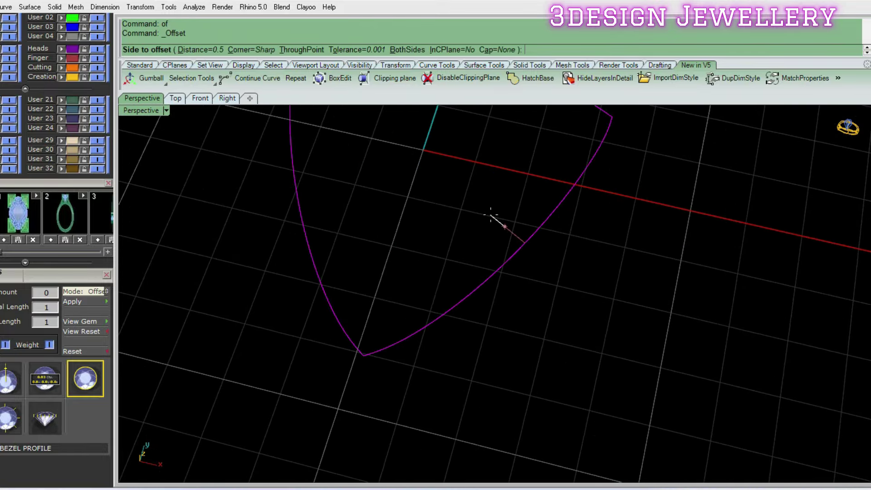
pyautogui.write('3')
pyautogui.press('Return')
pyautogui.click(492, 216)
pyautogui.scroll(-3, 540, 276)
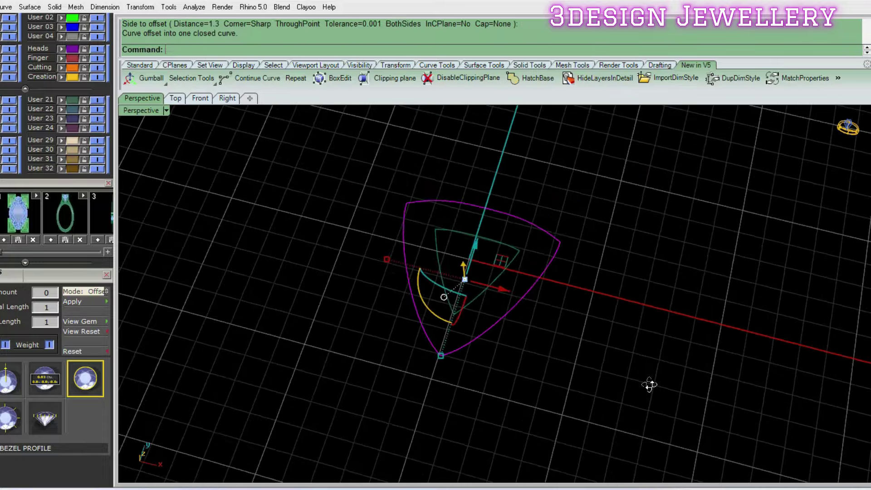
pyautogui.moveTo(540, 281); pyautogui.dragTo(542, 299, button='right')
# - Extrude both outline curves into a solid band, entering 5 for the height
pyautogui.click(500, 217)
pyautogui.moveTo(499, 218)
pyautogui.mouseDown(button='right')
pyautogui.moveTo(508, 215)
pyautogui.moveTo(511, 234)
pyautogui.moveTo(569, 181)
pyautogui.moveTo(515, 223)
pyautogui.moveTo(515, 238)
pyautogui.mouseUp(button='right')
pyautogui.write('e')
pyautogui.press('Return')
pyautogui.write('5')
pyautogui.press('Return')
# - Fillet the band's outer edges with a 0.25 radius
pyautogui.write('f')
pyautogui.press('Return')
pyautogui.click(323, 49)
pyautogui.write('.25')
pyautogui.press('Return')
pyautogui.moveTo(521, 386); pyautogui.dragTo(545, 399, button='right')
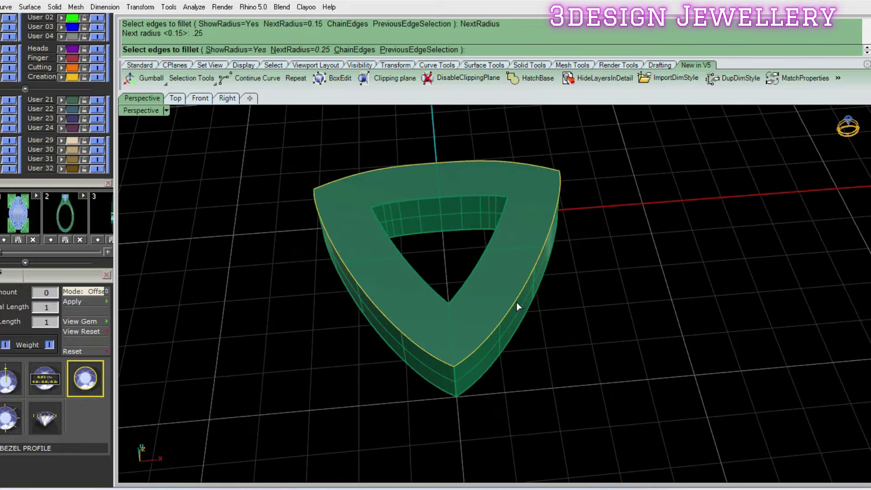
pyautogui.click(507, 317)
pyautogui.click(501, 343)
pyautogui.click(548, 226)
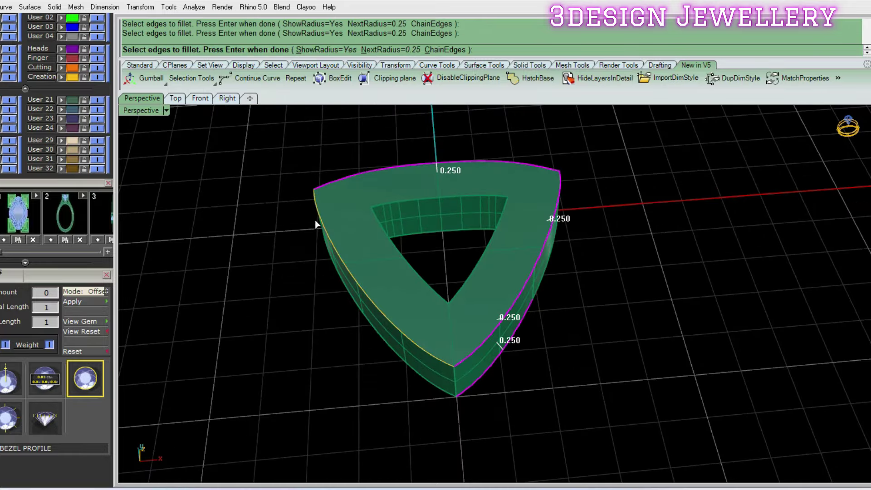
pyautogui.moveTo(397, 366); pyautogui.dragTo(476, 330, button='right')
pyautogui.moveTo(316, 305)
pyautogui.mouseDown(button='right')
pyautogui.moveTo(559, 288)
pyautogui.moveTo(492, 247)
pyautogui.mouseUp(button='right')
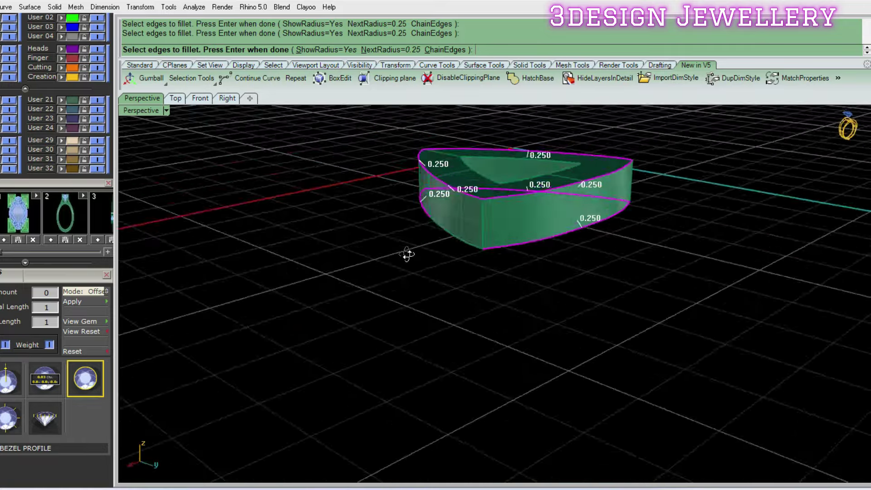
pyautogui.press('Return')
pyautogui.press('Return')
pyautogui.moveTo(559, 250)
pyautogui.mouseDown(button='right')
pyautogui.moveTo(409, 167)
pyautogui.moveTo(584, 253)
pyautogui.moveTo(627, 249)
pyautogui.moveTo(625, 230)
pyautogui.mouseUp(button='right')
# - Show the hidden gem and prongs again and select the gallery band
pyautogui.hotkey('ctrl', 'alt', 'h')
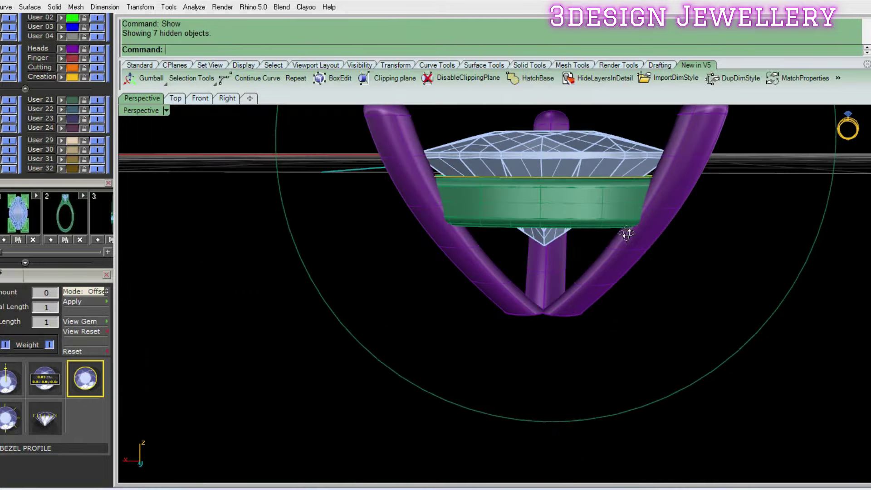
pyautogui.scroll(3, 591, 205)
pyautogui.moveTo(590, 205)
pyautogui.mouseDown(button='right')
pyautogui.moveTo(521, 208)
pyautogui.moveTo(461, 241)
pyautogui.mouseUp(button='right')
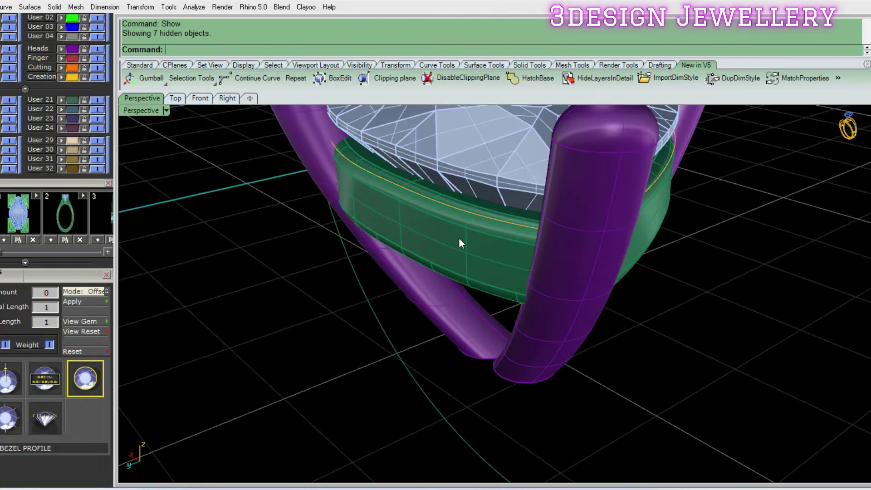
pyautogui.click(460, 240)
pyautogui.moveTo(532, 264)
pyautogui.mouseDown(button='right')
pyautogui.moveTo(472, 262)
pyautogui.moveTo(525, 246)
pyautogui.moveTo(443, 247)
pyautogui.moveTo(471, 158)
pyautogui.mouseUp(button='right')
# - Drag the bezel band up with the gumball Z arrow until it touches the gem
pyautogui.moveTo(472, 161); pyautogui.dragTo(473, 186)
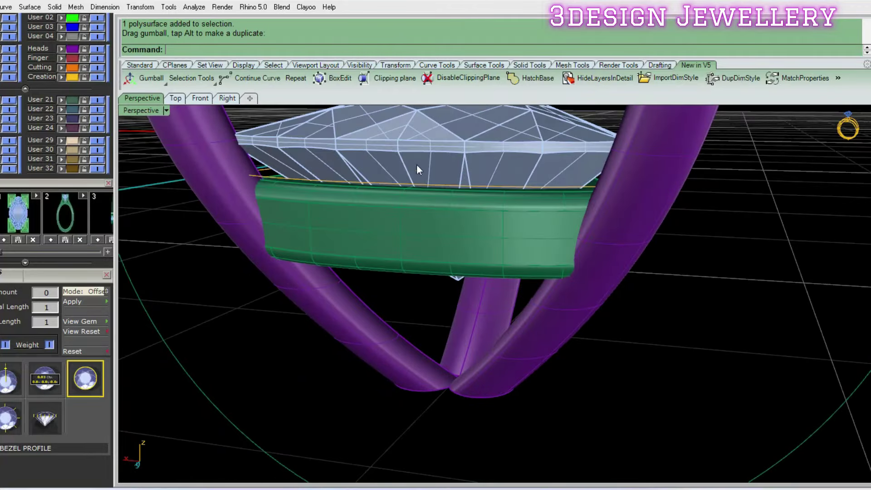
pyautogui.click(417, 173)
pyautogui.moveTo(429, 172)
pyautogui.mouseDown(button='right')
pyautogui.moveTo(444, 203)
pyautogui.moveTo(472, 195)
pyautogui.moveTo(523, 229)
pyautogui.mouseUp(button='right')
pyautogui.press('Escape')
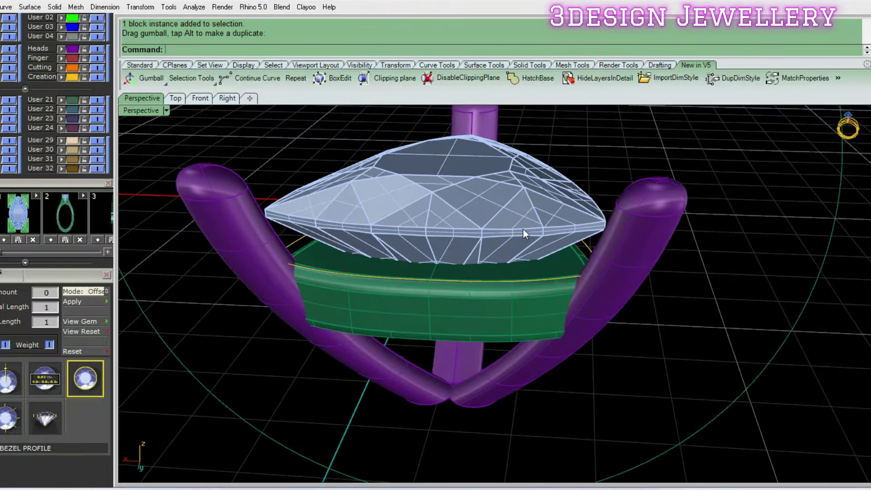
pyautogui.scroll(-3, 519, 267)
pyautogui.moveTo(520, 272); pyautogui.dragTo(568, 220, button='right')
# - Re-edit the three prongs in Head Builder and regenerate the head around the band
pyautogui.click(558, 249)
pyautogui.middleClick(562, 248)
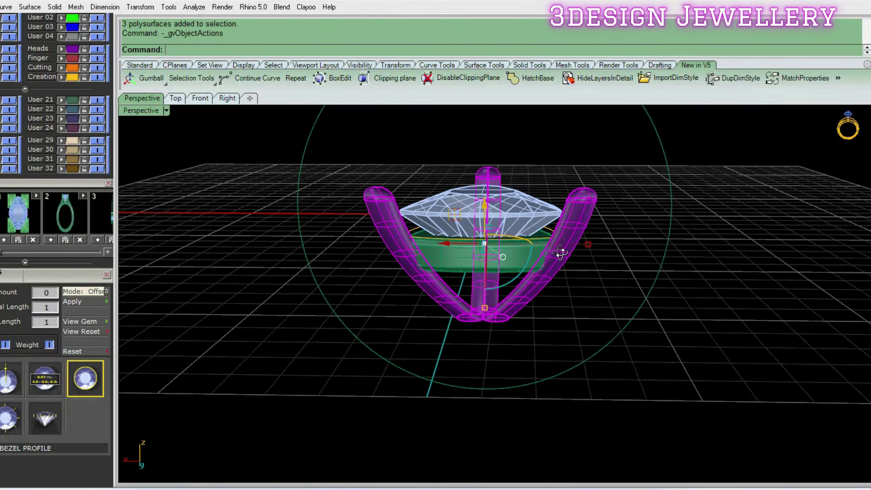
pyautogui.click(584, 267)
pyautogui.moveTo(480, 238)
pyautogui.mouseDown(button='right')
pyautogui.moveTo(484, 262)
pyautogui.moveTo(485, 187)
pyautogui.mouseUp(button='right')
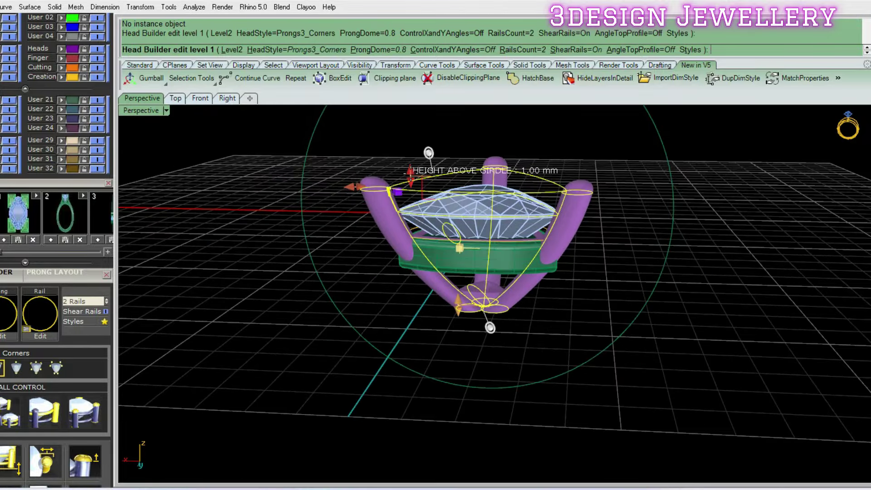
pyautogui.moveTo(443, 217); pyautogui.dragTo(392, 221, button='right')
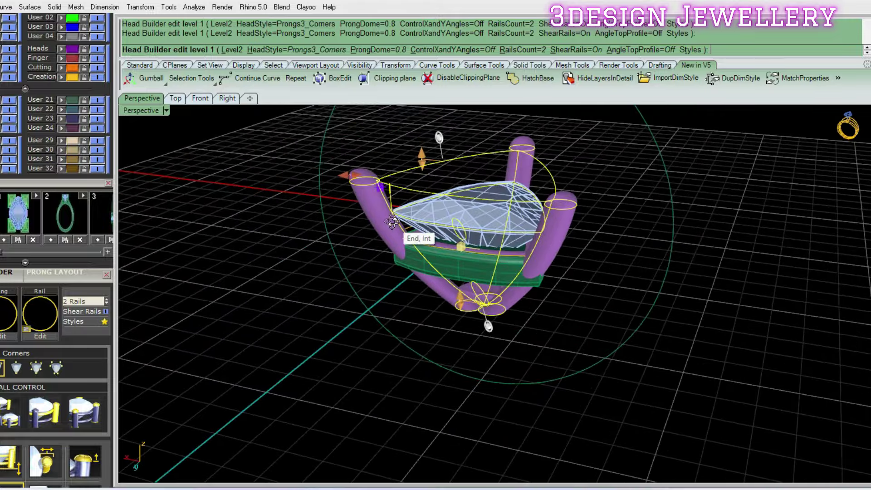
pyautogui.press('Return')
pyautogui.scroll(2, 500, 255)
pyautogui.scroll(3, 453, 256)
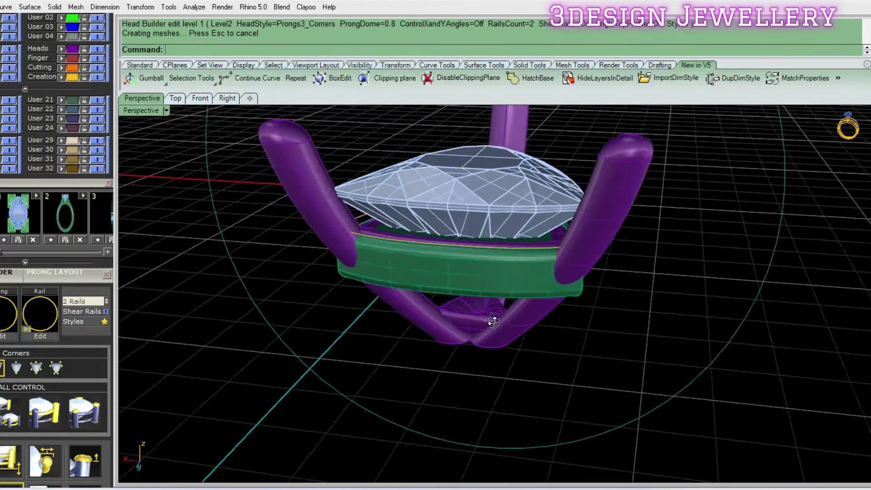
pyautogui.scroll(3, 406, 258)
pyautogui.scroll(3, 423, 263)
# - Remove the head's construction curves from the group and delete them
pyautogui.click(394, 208)
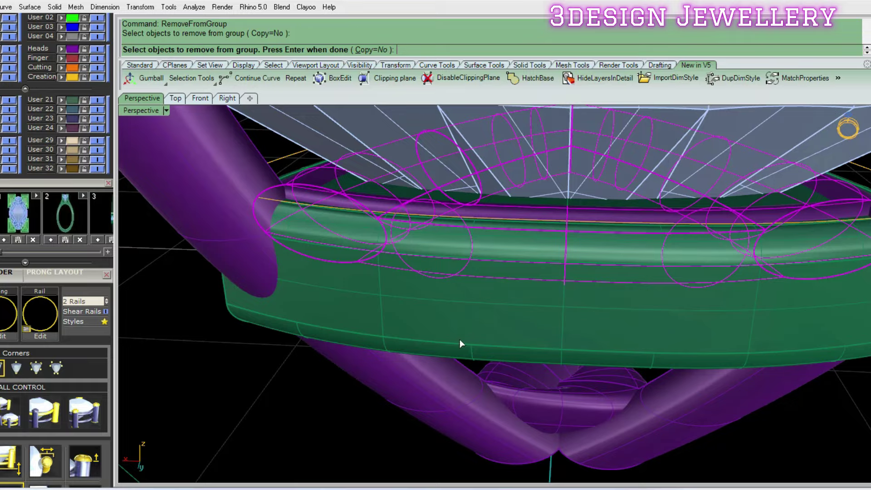
pyautogui.click(534, 394)
pyautogui.press('Return')
pyautogui.scroll(-10, 631, 389)
pyautogui.press('Delete')
# - Isolate the gallery band: lock it, hide everything else, then unlock it
pyautogui.moveTo(631, 389); pyautogui.dragTo(546, 374, button='right')
pyautogui.click(545, 374)
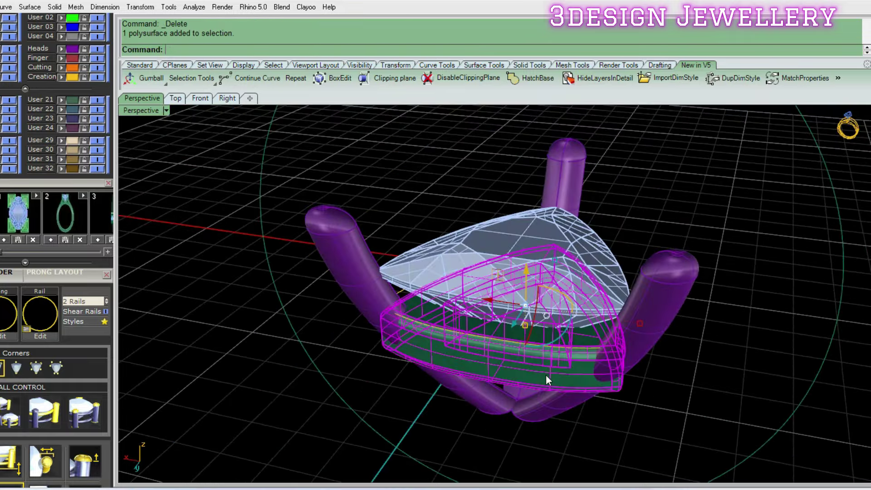
pyautogui.scroll(3, 555, 339)
pyautogui.hotkey('ctrl', 'l')
pyautogui.hotkey('ctrl', 'a')
pyautogui.hotkey('ctrl', 'h')
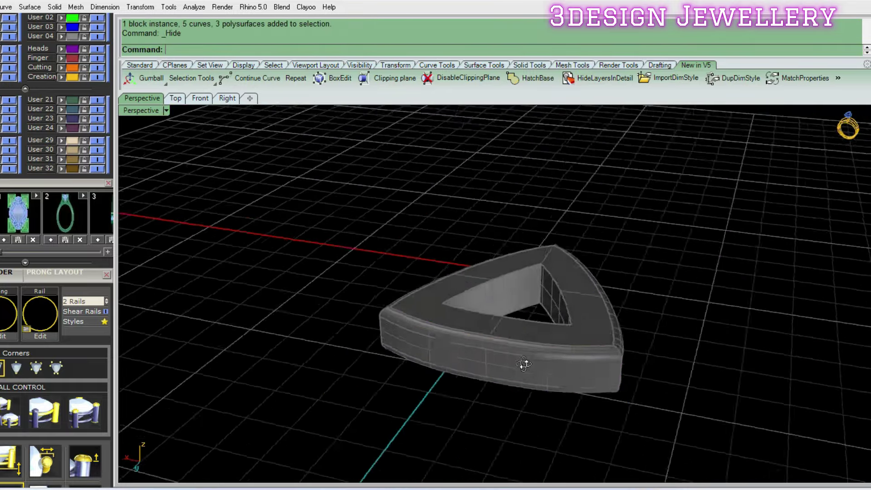
pyautogui.scroll(3, 579, 365)
pyautogui.hotkey('ctrl', 'alt', 'l')
# - Chamfer the band's inner top edge at 0.45, undoing an accidental move first
pyautogui.moveTo(583, 336); pyautogui.dragTo(495, 332, button='right')
pyautogui.write('Cham')
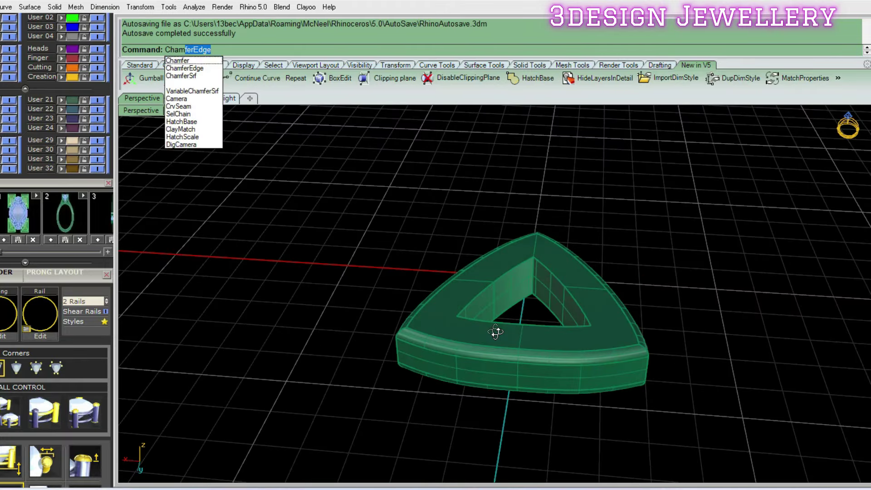
pyautogui.press('Return')
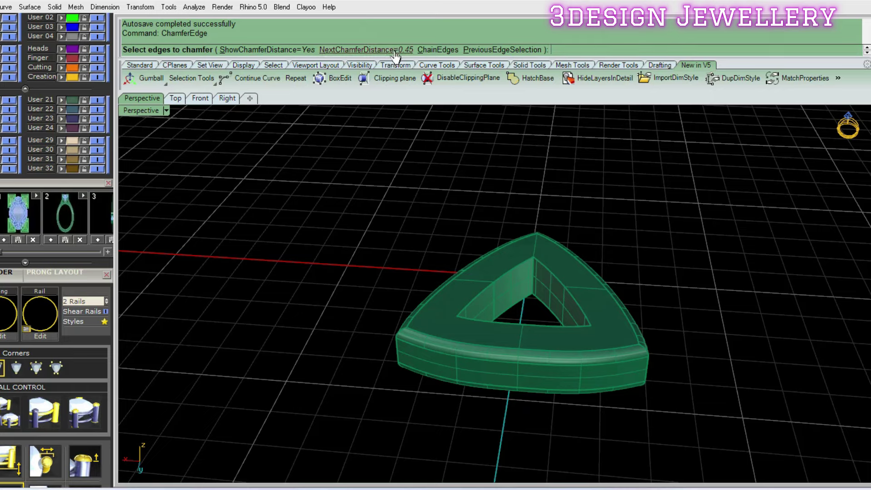
pyautogui.press('Escape')
pyautogui.click(478, 300)
pyautogui.moveTo(479, 311); pyautogui.dragTo(486, 309)
pyautogui.hotkey('ctrl', 'z')
pyautogui.press('Escape')
pyautogui.press('Return')
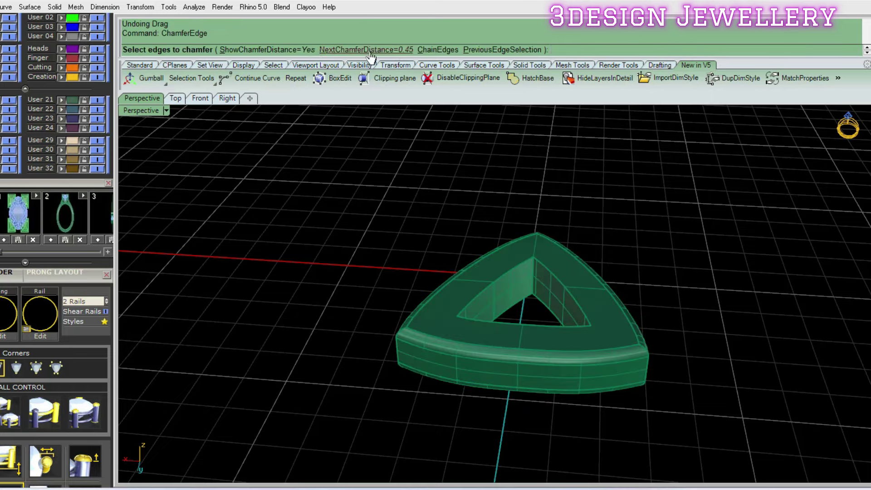
pyautogui.click(547, 275)
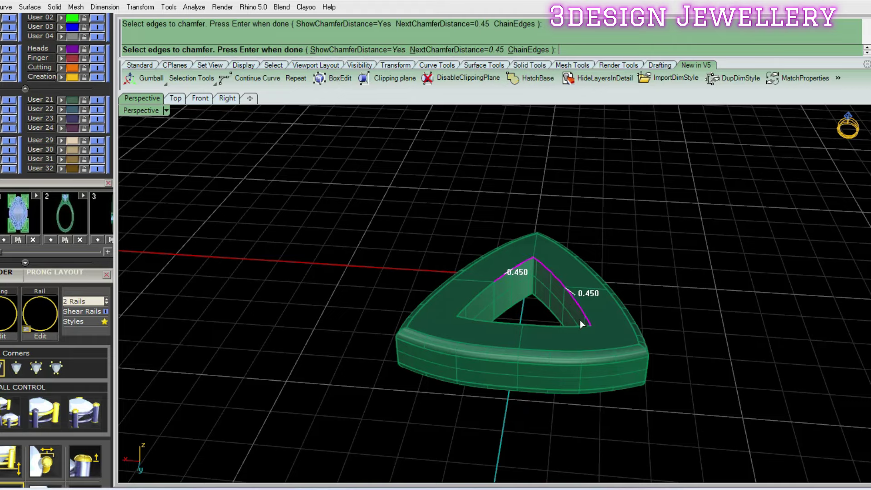
pyautogui.press('Return')
pyautogui.press('Return')
# - Show the hidden prongs and gem again
pyautogui.moveTo(515, 283)
pyautogui.mouseDown(button='right')
pyautogui.moveTo(544, 351)
pyautogui.moveTo(544, 301)
pyautogui.mouseUp(button='right')
pyautogui.write('s')
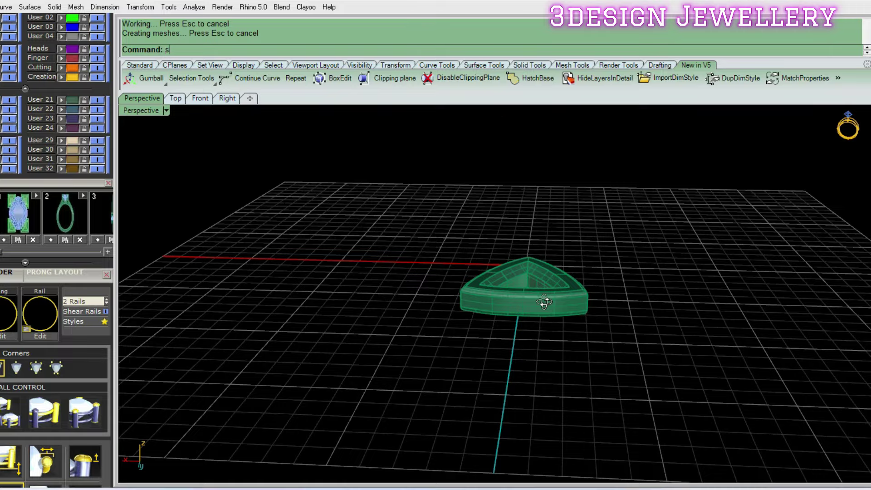
pyautogui.write('how')
pyautogui.press('Return')
pyautogui.scroll(3, 590, 318)
# - Orbit around the setting to inspect it from the side and above
pyautogui.scroll(2, 557, 308)
pyautogui.moveTo(547, 297)
pyautogui.mouseDown(button='right')
pyautogui.moveTo(557, 219)
pyautogui.moveTo(571, 213)
pyautogui.moveTo(565, 283)
pyautogui.mouseUp(button='right')
pyautogui.scroll(-1, 572, 284)
pyautogui.scroll(-4, 502, 287)
pyautogui.moveTo(502, 287); pyautogui.dragTo(521, 286, button='right')
pyautogui.scroll(5, 521, 285)
pyautogui.moveTo(519, 253)
pyautogui.mouseDown(button='right')
pyautogui.moveTo(504, 363)
pyautogui.moveTo(480, 305)
pyautogui.mouseUp(button='right')
pyautogui.click(383, 243)
pyautogui.moveTo(383, 242); pyautogui.dragTo(408, 235)
pyautogui.press('Escape')
pyautogui.moveTo(426, 243)
pyautogui.mouseDown(button='right')
pyautogui.moveTo(546, 241)
pyautogui.moveTo(508, 238)
pyautogui.mouseUp(button='right')
# - Duplicate a prong edge as a rail curve with DupEdge and delete the three prongs
pyautogui.write('dupedge')
pyautogui.press('Return')
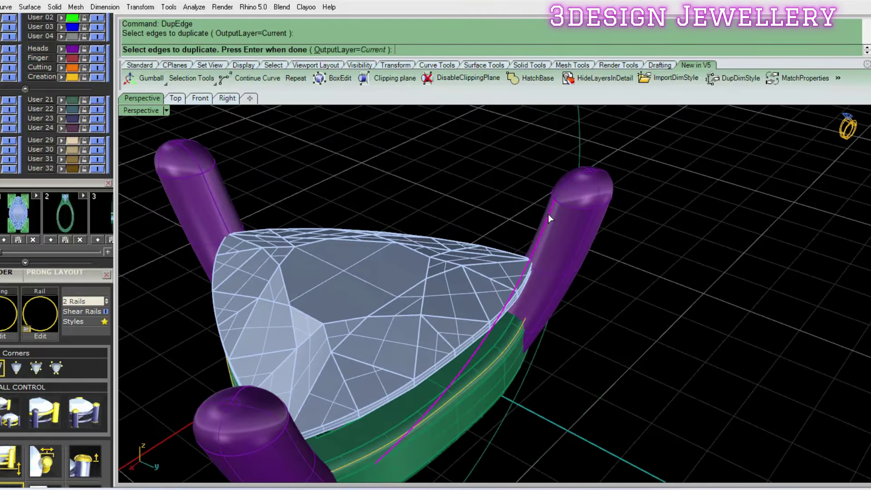
pyautogui.moveTo(574, 205); pyautogui.dragTo(528, 233, button='right')
pyautogui.press('Escape')
pyautogui.click(528, 233)
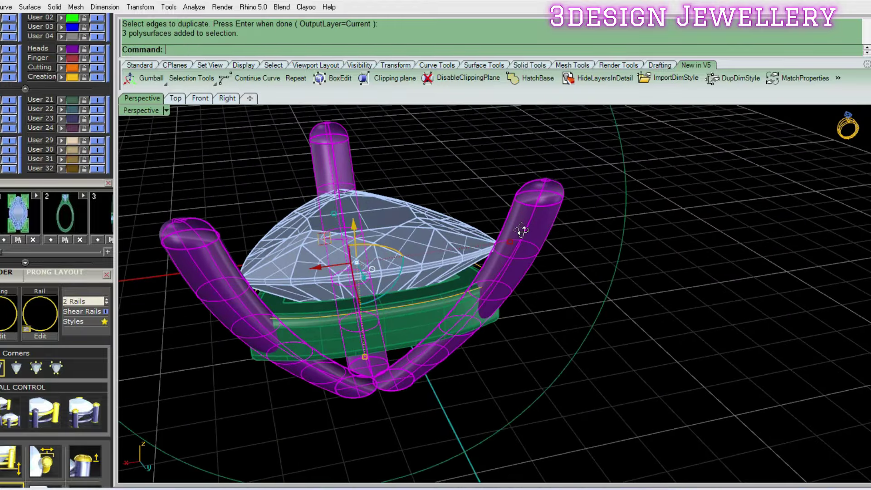
pyautogui.press('Delete')
# - Sweep1 the profile along the duplicated rail to form a prong tube
pyautogui.click(517, 212)
pyautogui.write('s1')
pyautogui.press('Return')
pyautogui.click(546, 209)
pyautogui.press('Return')
# - Cap the prong tube and fillet its edge at 0.4
pyautogui.press('Return')
pyautogui.click(519, 263)
pyautogui.write('cap')
pyautogui.press('Return')
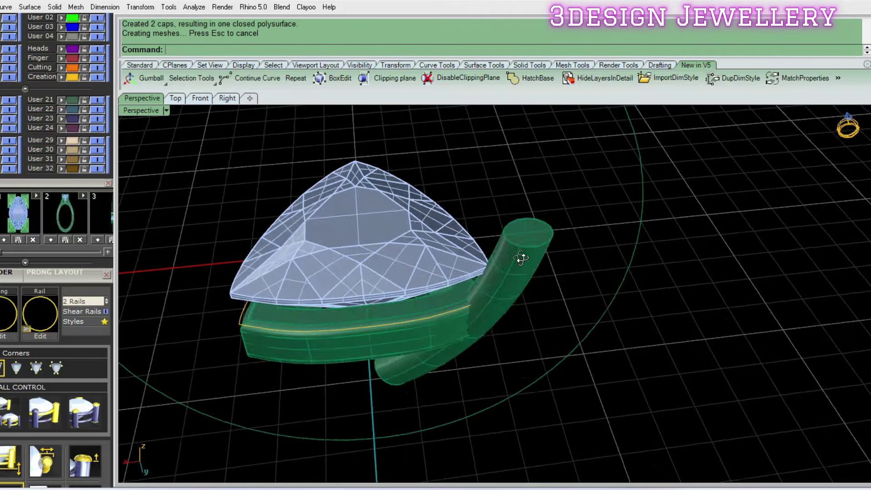
pyautogui.moveTo(521, 257); pyautogui.dragTo(523, 235, button='right')
pyautogui.write('.4')
pyautogui.press('Return')
pyautogui.click(517, 202)
pyautogui.press('Return')
pyautogui.click(530, 224)
# - Polar-array the prong 3 times around the head's centre
pyautogui.moveTo(317, 224); pyautogui.dragTo(322, 181, button='right')
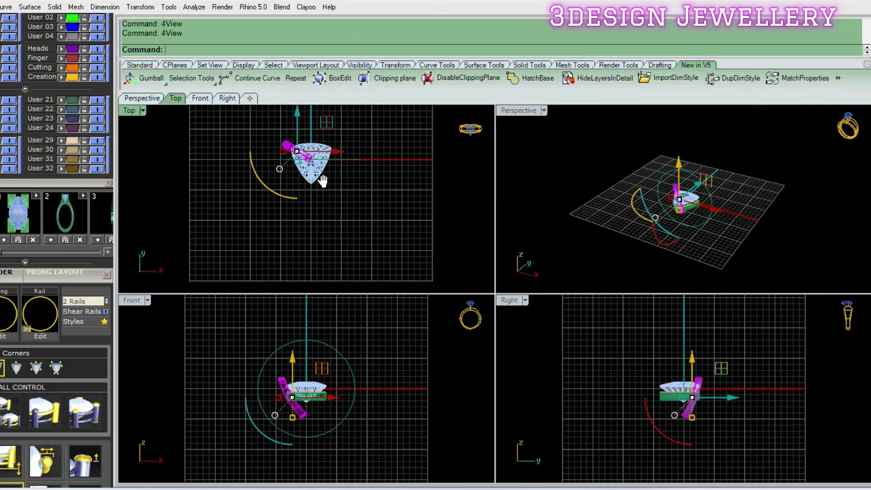
pyautogui.write('Po')
pyautogui.press('Return')
pyautogui.press('Return')
pyautogui.press('Return')
pyautogui.scroll(3, 334, 146)
pyautogui.scroll(3, 334, 146)
pyautogui.scroll(2, 333, 129)
pyautogui.scroll(-2, 340, 138)
pyautogui.scroll(-3, 350, 148)
pyautogui.scroll(-2, 338, 176)
# - Inspect the three-prong head in maximized Perspective, then the maximized Top view
pyautogui.doubleClick(533, 111)
pyautogui.moveTo(520, 181)
pyautogui.mouseDown(button='right')
pyautogui.moveTo(510, 290)
pyautogui.moveTo(506, 188)
pyautogui.moveTo(493, 311)
pyautogui.mouseUp(button='right')
pyautogui.scroll(5, 510, 289)
pyautogui.click(492, 308)
pyautogui.hotkey('ctrl', 'F5')
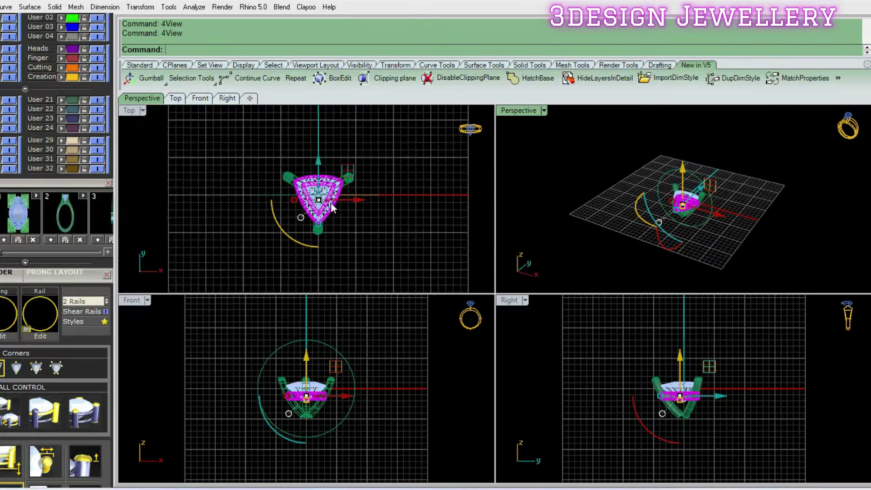
pyautogui.scroll(5, 279, 188)
pyautogui.doubleClick(138, 110)
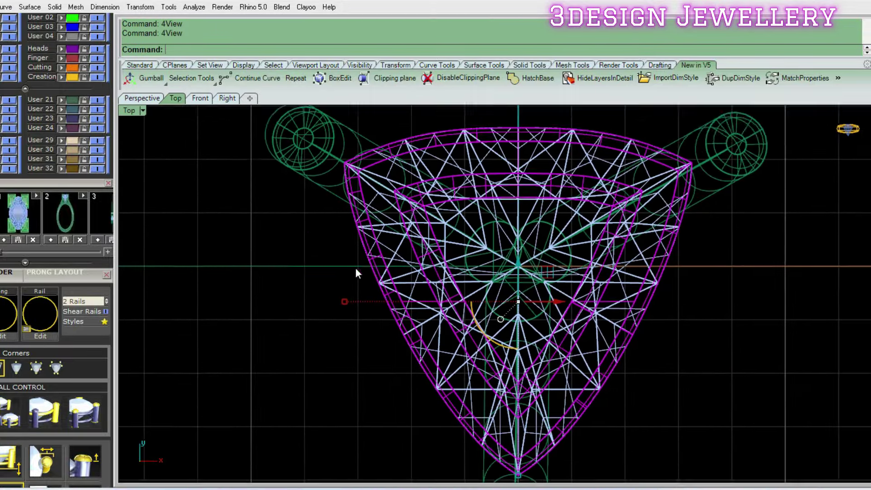
pyautogui.scroll(3, 355, 267)
pyautogui.moveTo(300, 286); pyautogui.dragTo(306, 282)
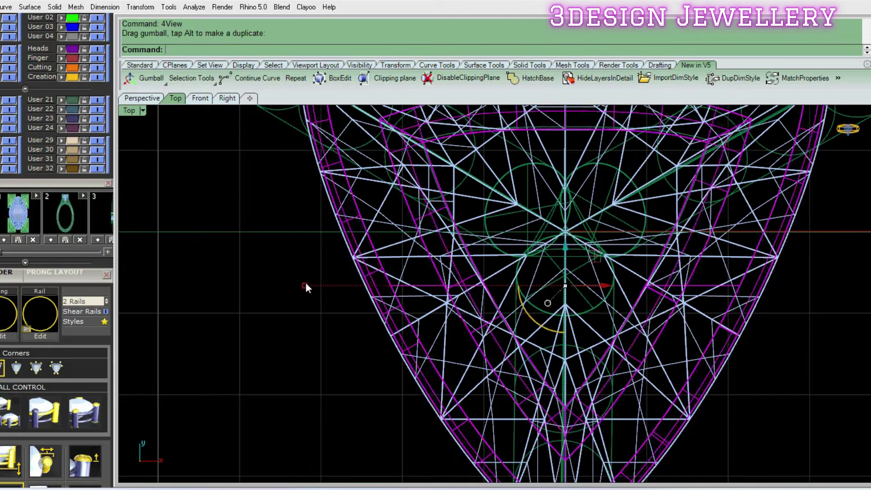
pyautogui.press('Escape')
pyautogui.scroll(-3, 305, 282)
# - Shade the Top viewport, orbit to a front view, and begin ExtractIsoCurve
pyautogui.write('sv')
pyautogui.press('Return')
pyautogui.moveTo(380, 277)
pyautogui.mouseDown(button='right')
pyautogui.moveTo(496, 315)
pyautogui.moveTo(451, 240)
pyautogui.moveTo(437, 311)
pyautogui.moveTo(363, 292)
pyautogui.moveTo(500, 248)
pyautogui.mouseUp(button='right')
pyautogui.scroll(3, 556, 279)
pyautogui.scroll(-3, 556, 279)
pyautogui.moveTo(555, 278)
pyautogui.mouseDown(button='right')
pyautogui.moveTo(384, 284)
pyautogui.moveTo(461, 273)
pyautogui.mouseUp(button='right')
pyautogui.write('ei')
pyautogui.press('Return')
pyautogui.scroll(3, 461, 272)
# - Extract an isocurve from the gallery band's front face
pyautogui.click(488, 277)
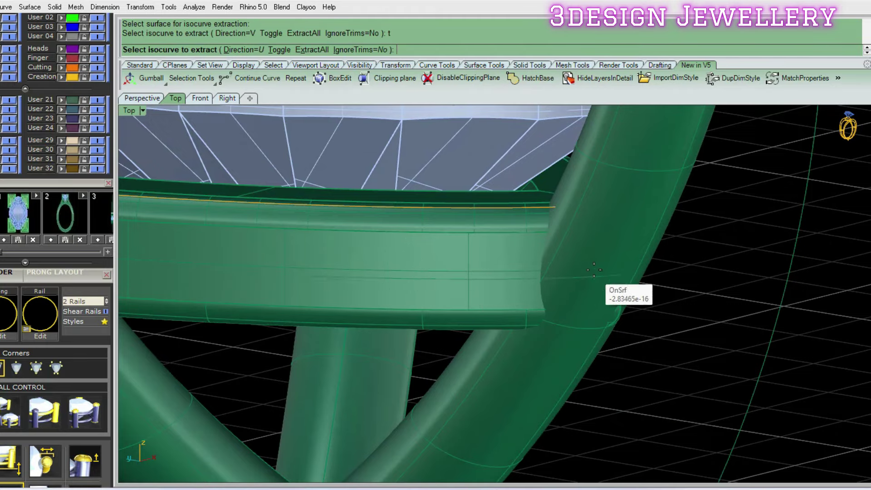
pyautogui.press('Return')
pyautogui.scroll(-3, 567, 224)
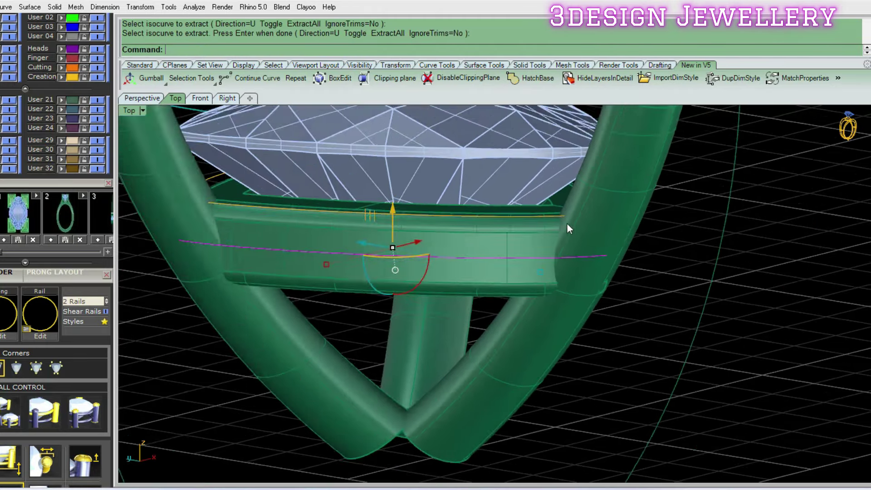
pyautogui.scroll(-3, 566, 224)
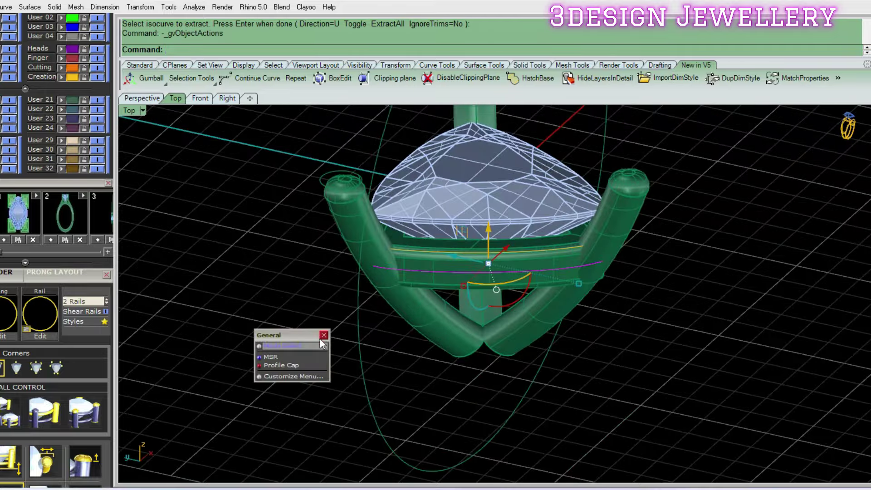
pyautogui.click(323, 335)
pyautogui.scroll(3, 479, 224)
pyautogui.scroll(3, 479, 224)
pyautogui.scroll(2, 487, 238)
# - Offset the extracted isocurve along the rail
pyautogui.click(495, 252)
pyautogui.click(528, 283)
pyautogui.scroll(-3, 453, 272)
pyautogui.middleClick(450, 276)
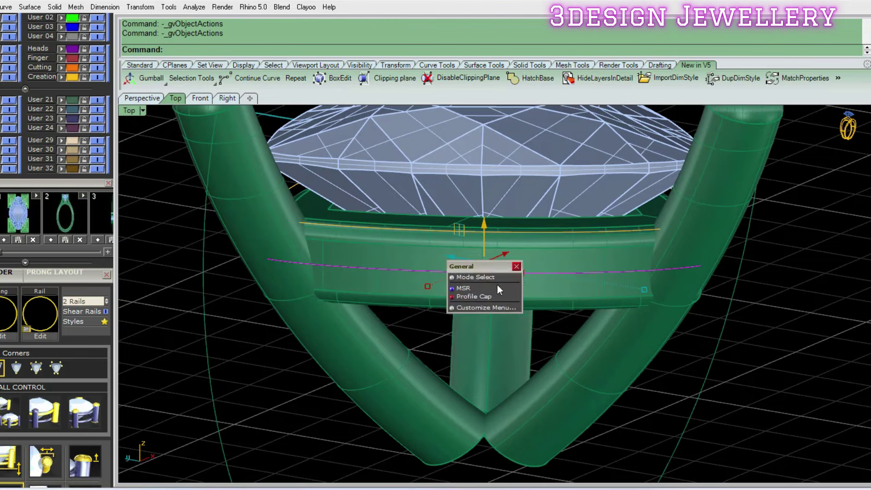
pyautogui.scroll(2, 521, 269)
pyautogui.scroll(1, 535, 258)
pyautogui.press('F6')
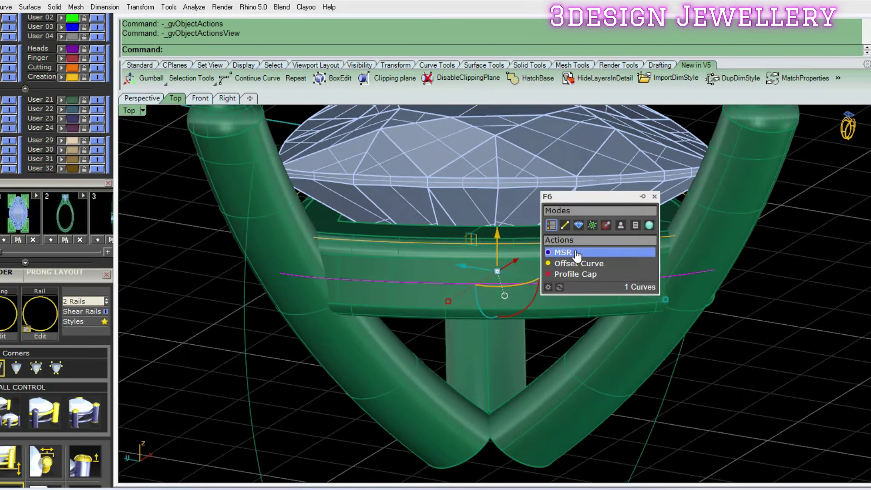
pyautogui.click(592, 263)
pyautogui.scroll(2, 513, 283)
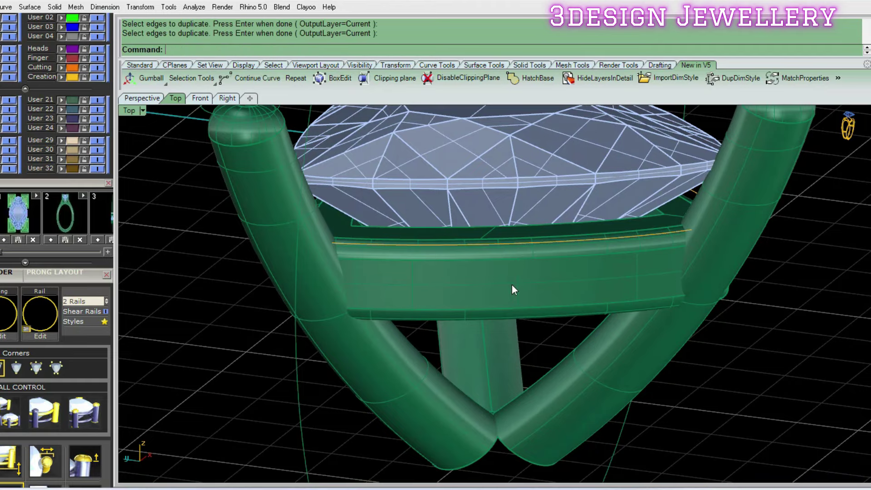
# - Select the offset curve on the rail and check its object actions
pyautogui.click(499, 285)
pyautogui.press('Return')
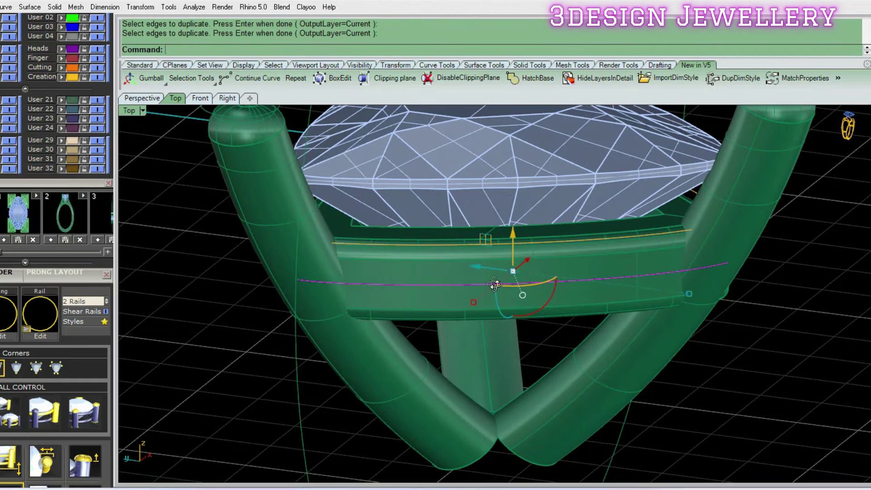
pyautogui.scroll(-1, 494, 285)
pyautogui.middleClick(499, 284)
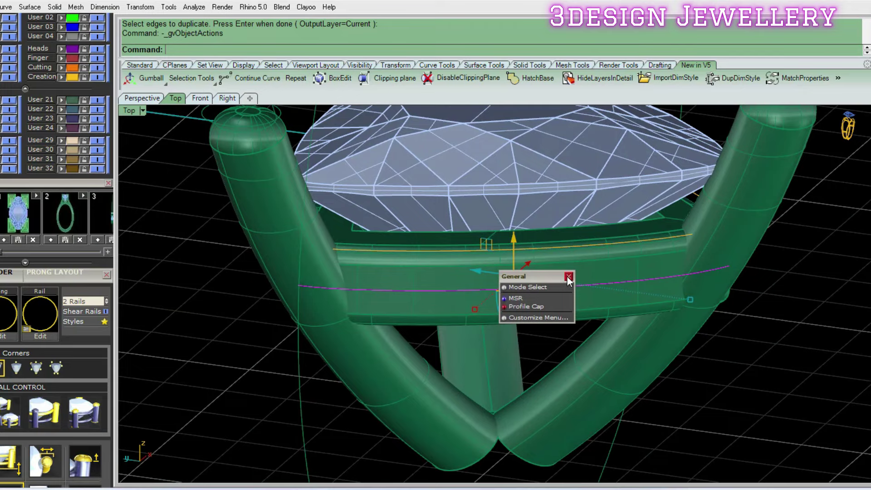
pyautogui.click(567, 277)
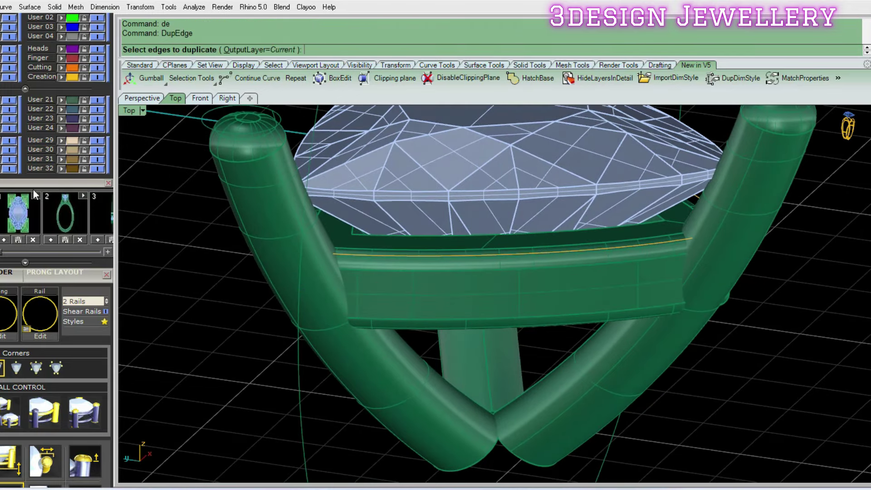
# - Duplicate the rail's top edge as a curve
pyautogui.scroll(4, 34, 209)
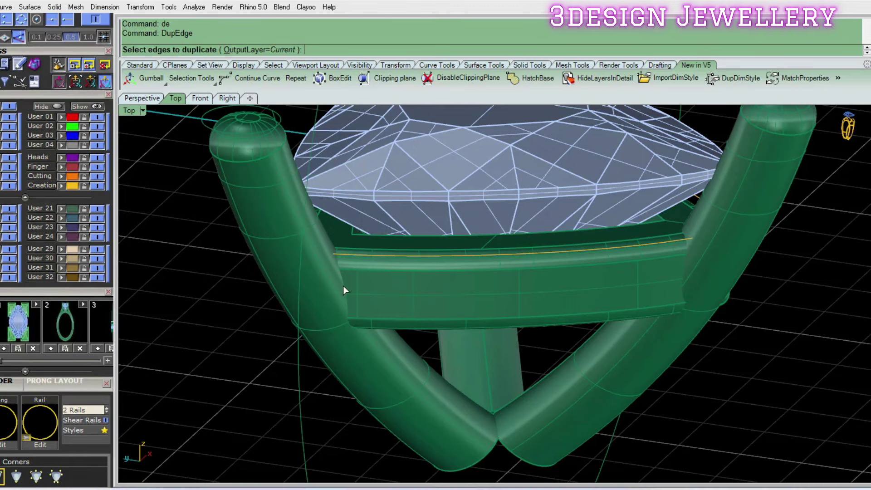
pyautogui.click(409, 270)
pyautogui.press('Return')
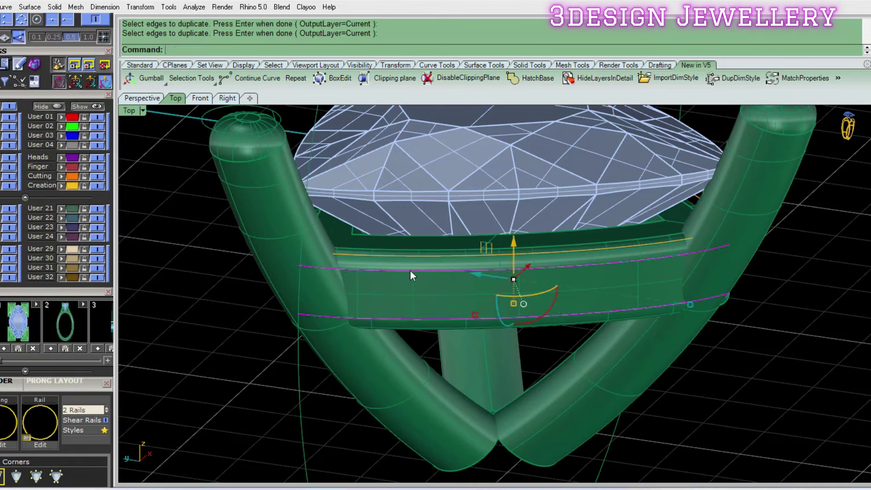
pyautogui.write('mc')
pyautogui.click(438, 299)
pyautogui.press('Escape')
# - Select the duplicate curve with SelDup and delete it
pyautogui.write('eldup')
pyautogui.press('Return')
pyautogui.press('Delete')
pyautogui.click(437, 294)
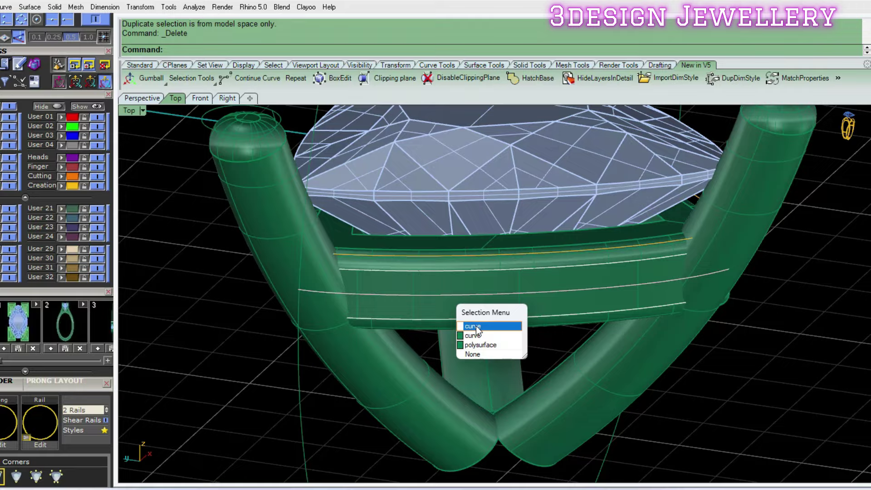
# - Place round gems on the rail curve with culets toward the object, 1.10 mm size and Fixed spacing
pyautogui.click(475, 325)
pyautogui.middleClick(496, 291)
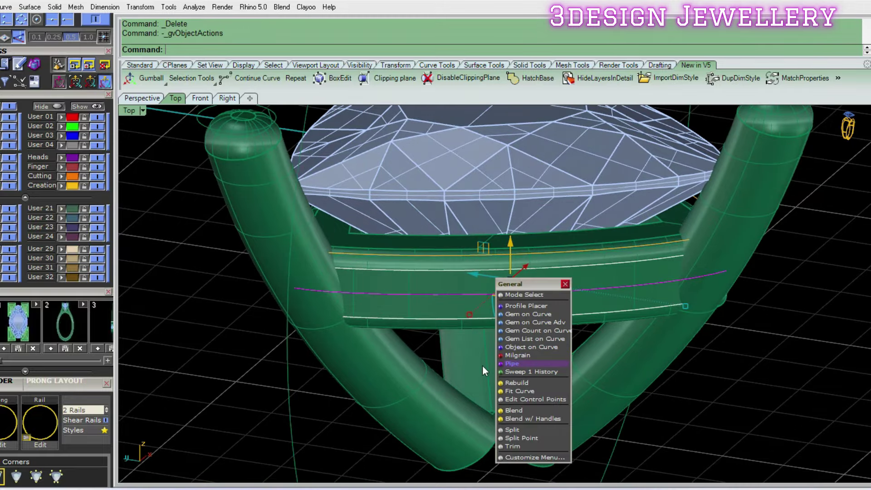
pyautogui.click(529, 315)
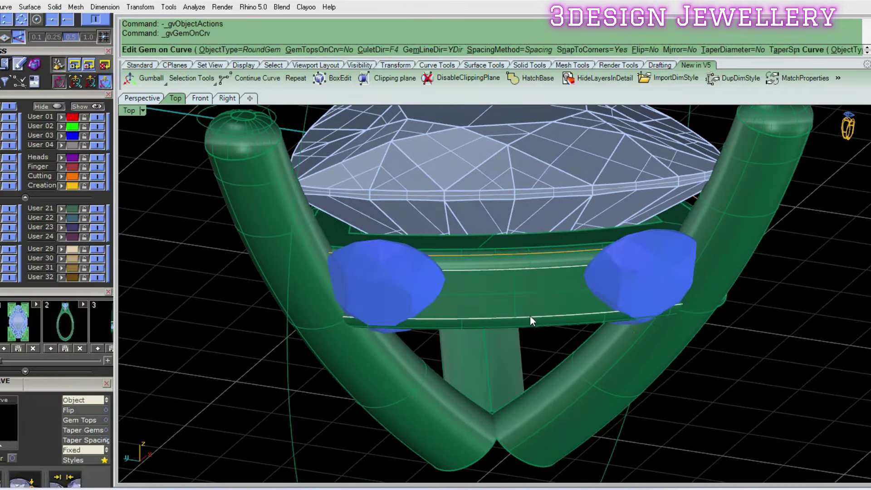
pyautogui.scroll(2, 472, 277)
pyautogui.scroll(2, 472, 277)
pyautogui.write('o')
pyautogui.press('Return')
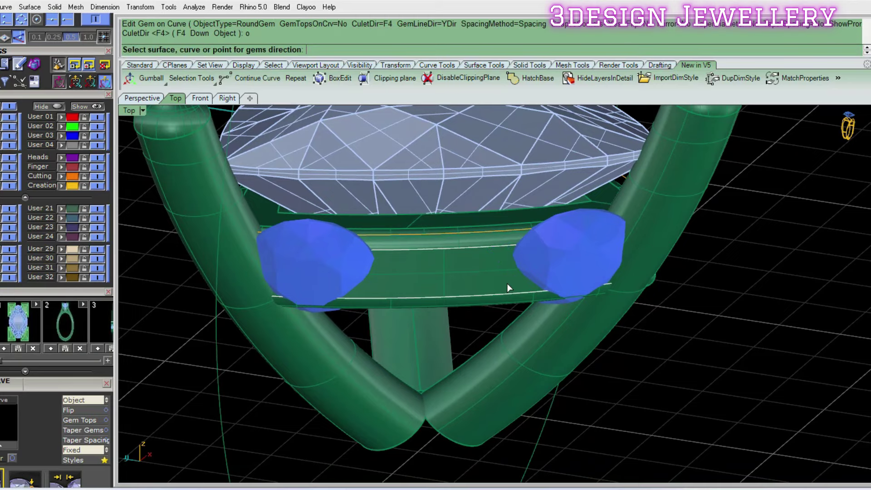
pyautogui.scroll(1, 474, 285)
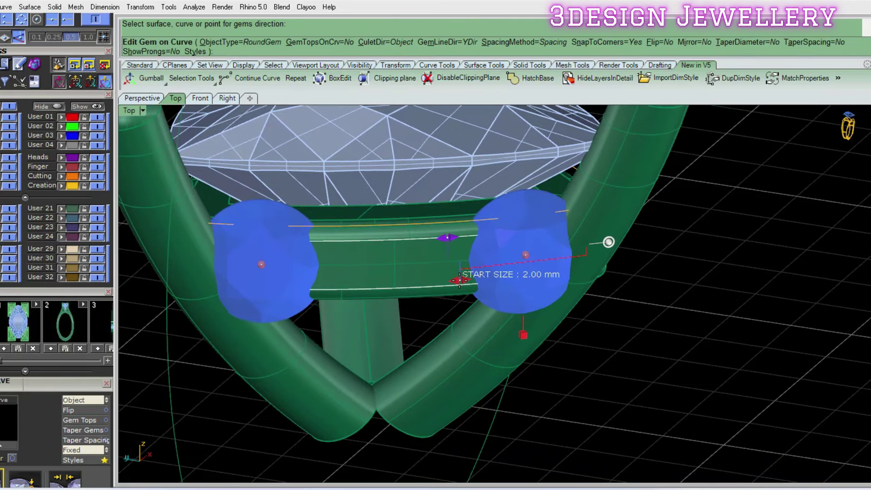
pyautogui.moveTo(459, 280); pyautogui.dragTo(487, 277)
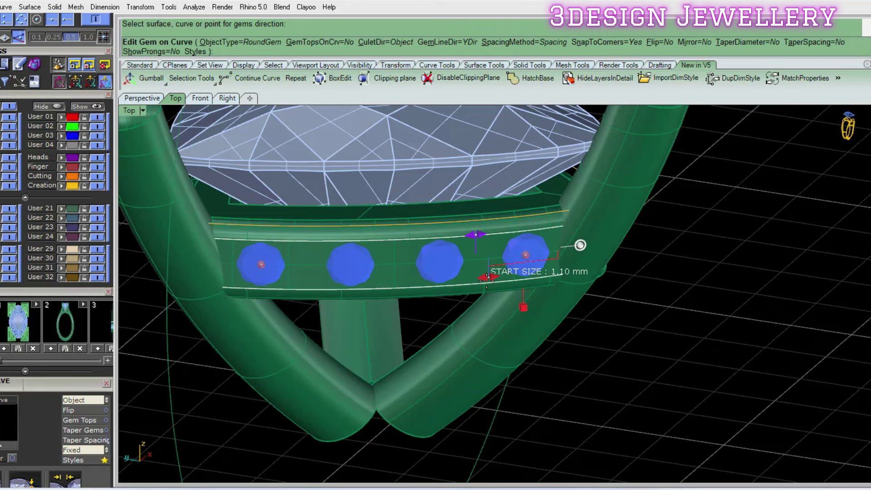
pyautogui.write('f')
pyautogui.press('Return')
# - Set the gems to zero depth offset, shift the row along the rail, and finish four gems
pyautogui.moveTo(486, 278)
pyautogui.mouseDown(button='right')
pyautogui.moveTo(462, 282)
pyautogui.moveTo(455, 346)
pyautogui.moveTo(485, 220)
pyautogui.moveTo(509, 209)
pyautogui.moveTo(482, 280)
pyautogui.moveTo(528, 291)
pyautogui.moveTo(471, 323)
pyautogui.mouseUp(button='right')
pyautogui.scroll(3, 471, 322)
pyautogui.scroll(3, 471, 322)
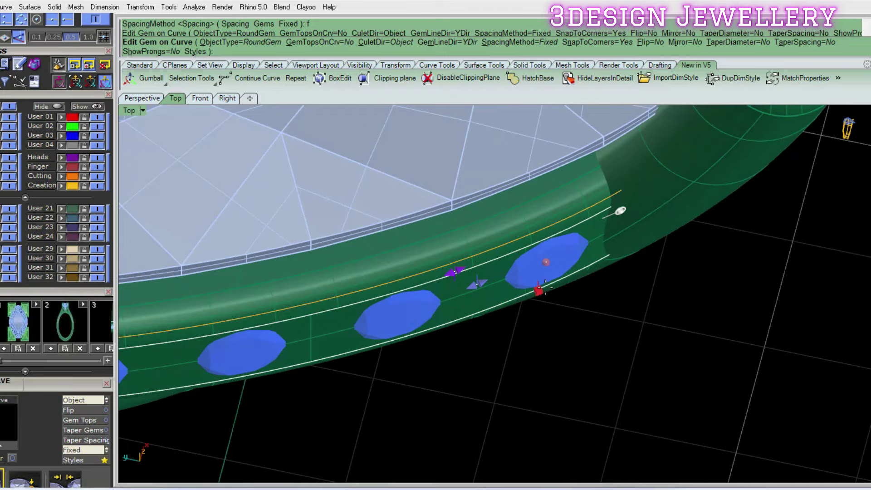
pyautogui.moveTo(538, 291); pyautogui.dragTo(547, 304)
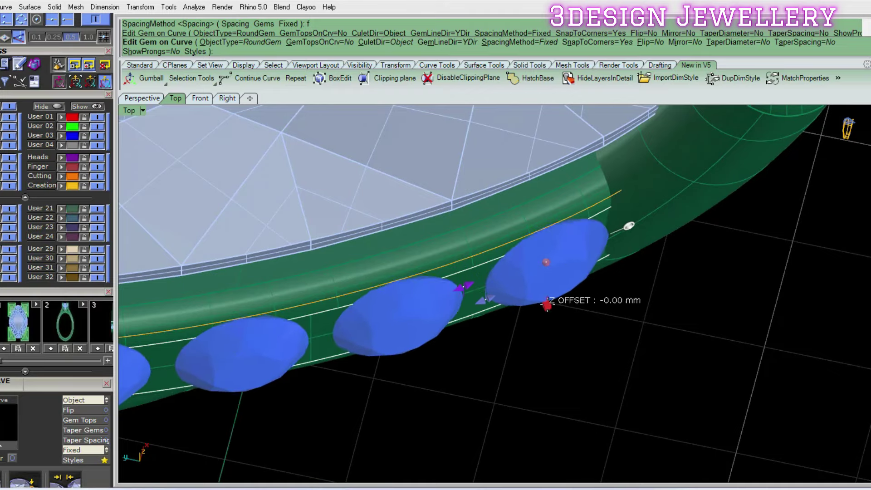
pyautogui.moveTo(541, 286)
pyautogui.mouseDown(button='right')
pyautogui.moveTo(460, 262)
pyautogui.moveTo(474, 235)
pyautogui.moveTo(497, 257)
pyautogui.mouseUp(button='right')
pyautogui.moveTo(554, 209); pyautogui.dragTo(551, 209)
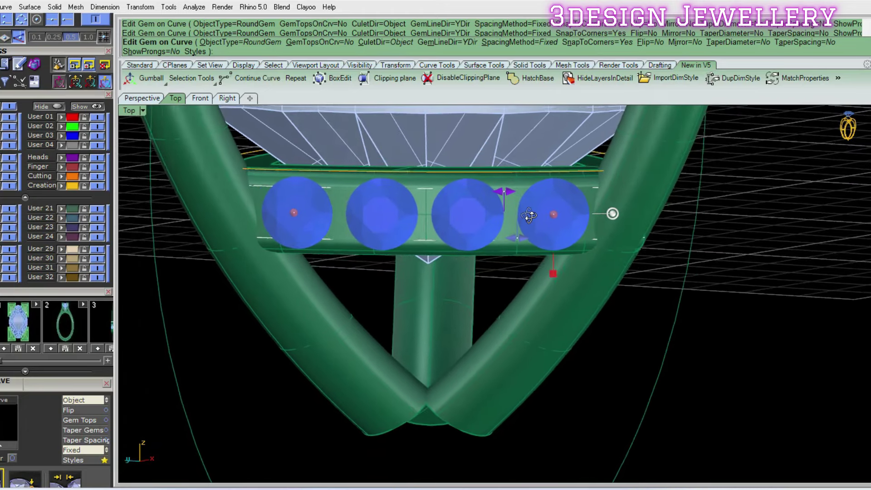
pyautogui.scroll(2, 526, 209)
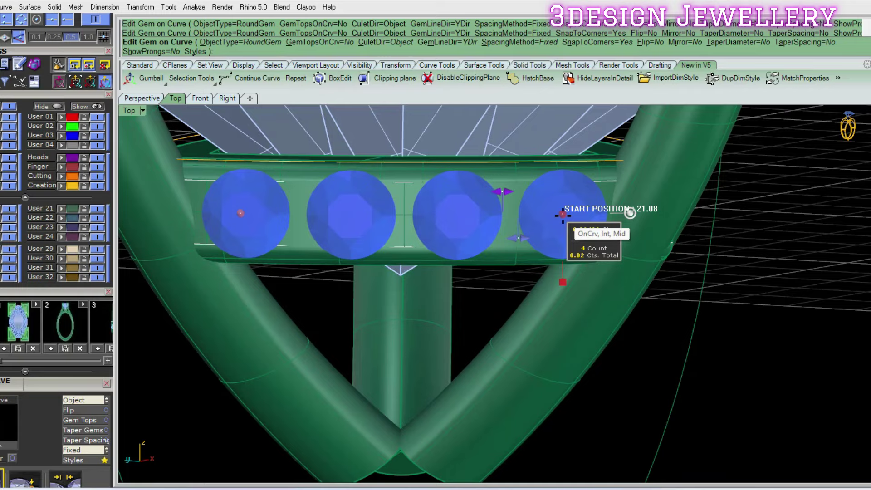
pyautogui.press('Return')
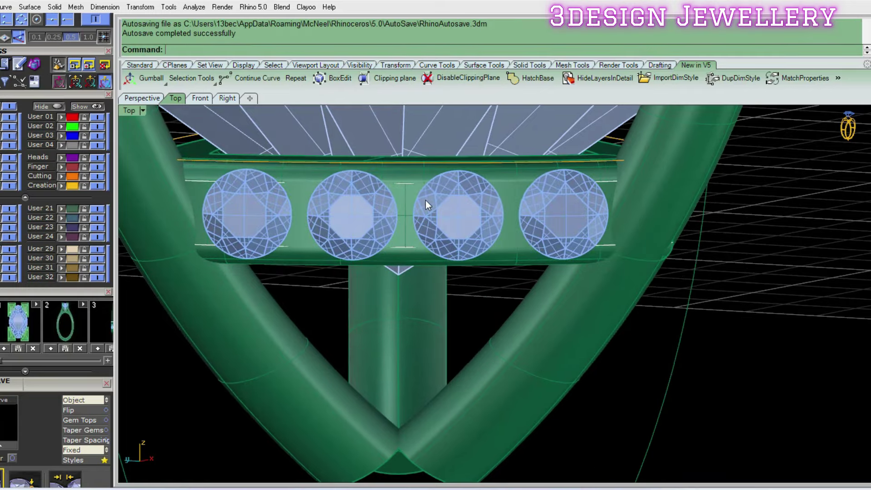
# - Re-edit the gems on the curve to sink them 0.15 mm into the band
pyautogui.moveTo(486, 184)
pyautogui.mouseDown(button='right')
pyautogui.moveTo(406, 253)
pyautogui.moveTo(336, 285)
pyautogui.moveTo(404, 322)
pyautogui.mouseUp(button='right')
pyautogui.press('Return')
pyautogui.middleClick(405, 322)
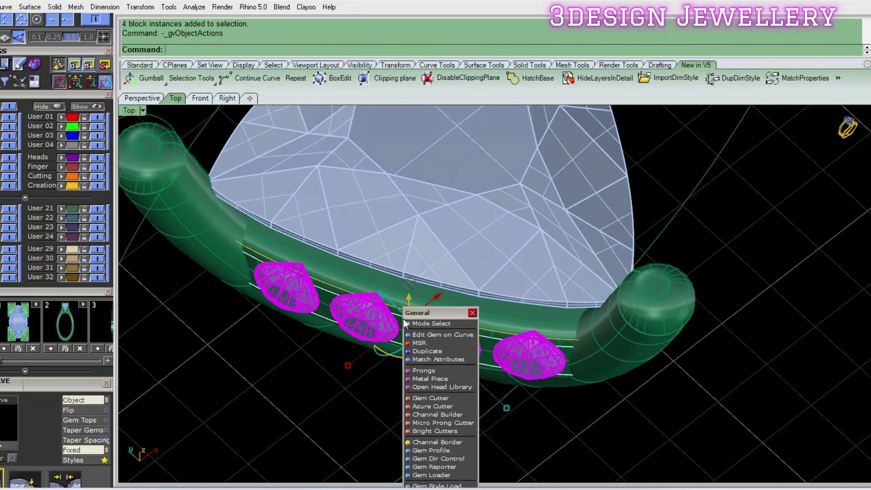
pyautogui.click(428, 335)
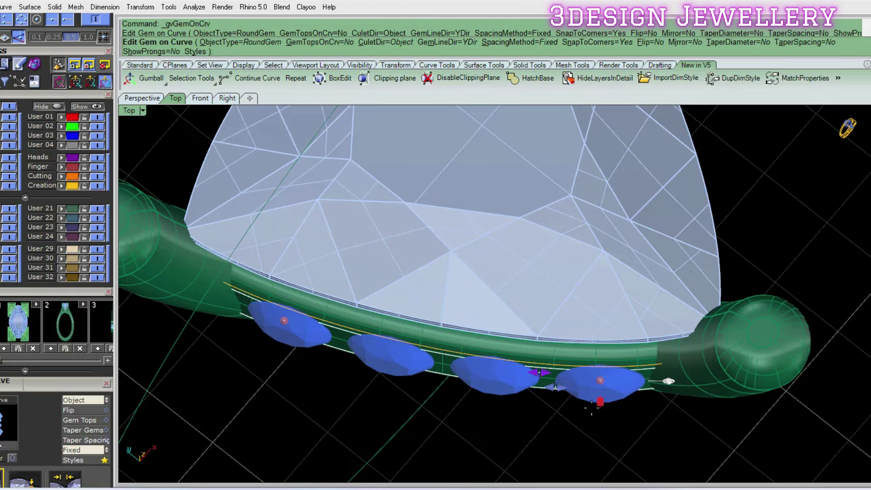
pyautogui.moveTo(599, 401); pyautogui.dragTo(600, 390)
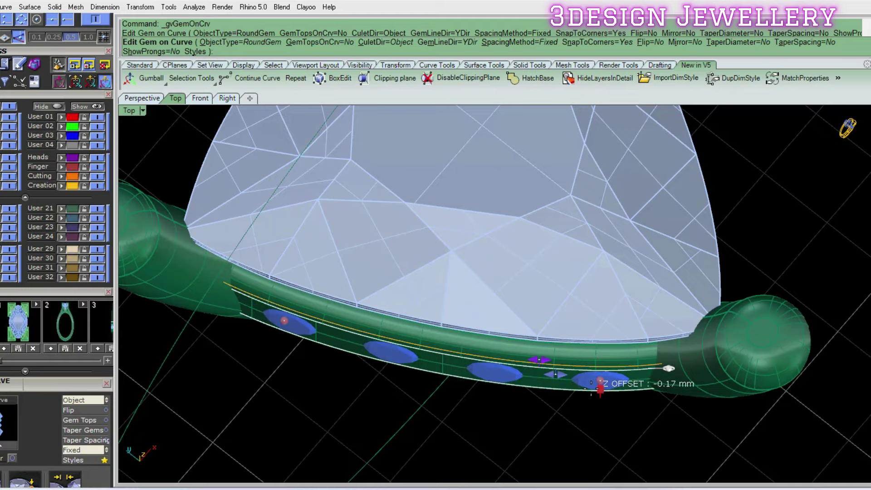
pyautogui.press('Return')
pyautogui.moveTo(594, 389)
pyautogui.mouseDown(button='right')
pyautogui.moveTo(593, 201)
pyautogui.moveTo(549, 298)
pyautogui.moveTo(499, 293)
pyautogui.mouseUp(button='right')
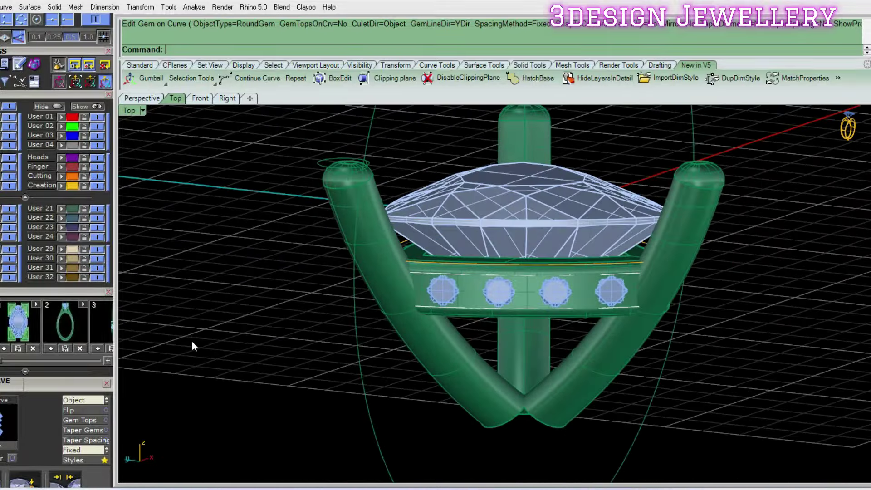
# - Maximise the Perspective view and select the four small gems
pyautogui.moveTo(133, 359); pyautogui.dragTo(479, 321, button='right')
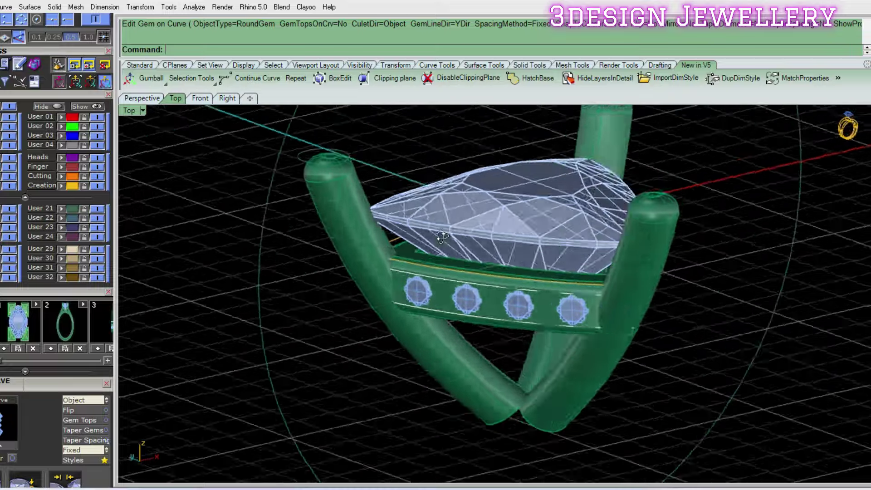
pyautogui.hotkey('ctrl', 'F5')
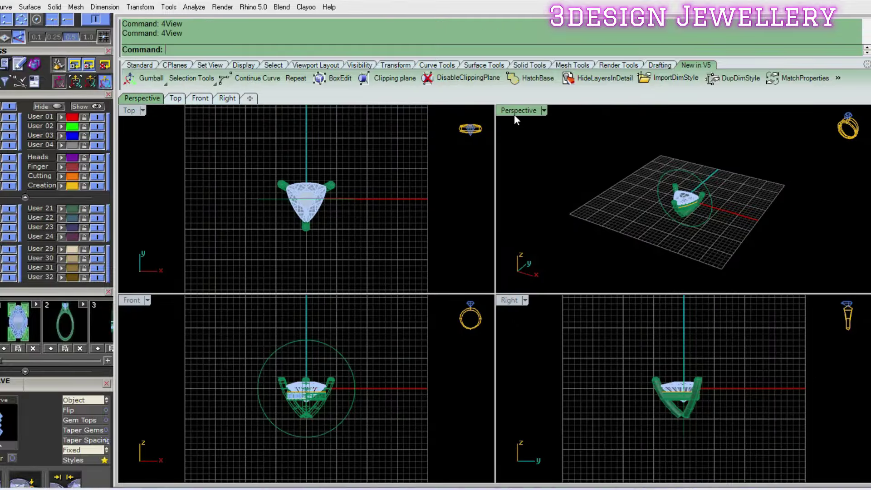
pyautogui.doubleClick(515, 110)
pyautogui.scroll(2, 530, 301)
pyautogui.scroll(3, 517, 317)
pyautogui.scroll(3, 504, 339)
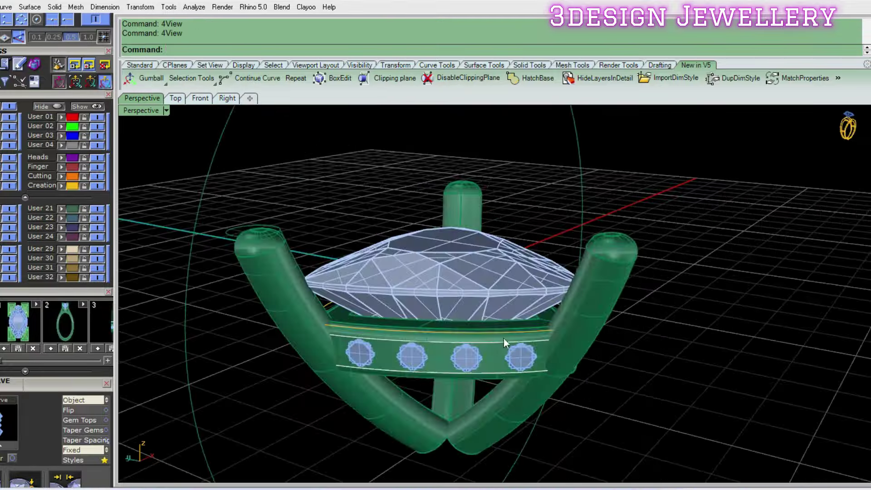
pyautogui.click(526, 355)
pyautogui.hotkey('ctrl', 'F5')
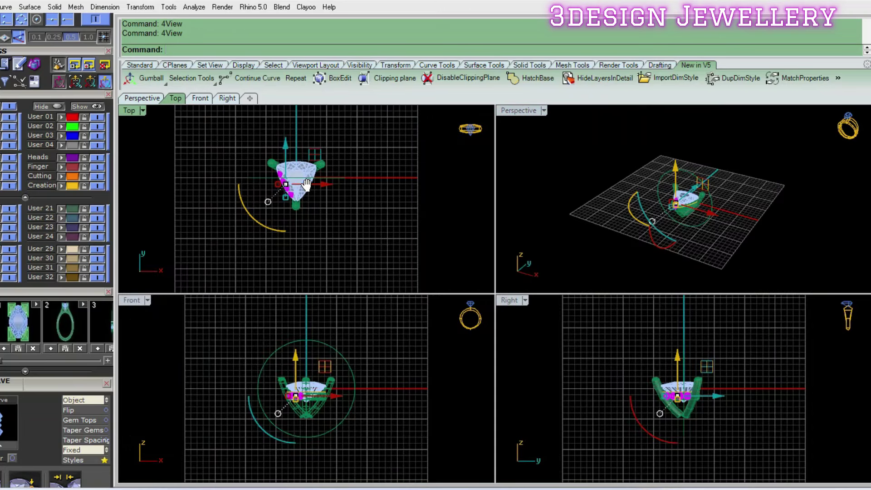
pyautogui.write('po')
# - Attempt a polar array of the gems centred at the origin, then cancel it
pyautogui.press('Return')
pyautogui.write('0')
pyautogui.press('Return')
pyautogui.press('Return')
pyautogui.press('Escape')
pyautogui.hotkey('ctrl', 'z')
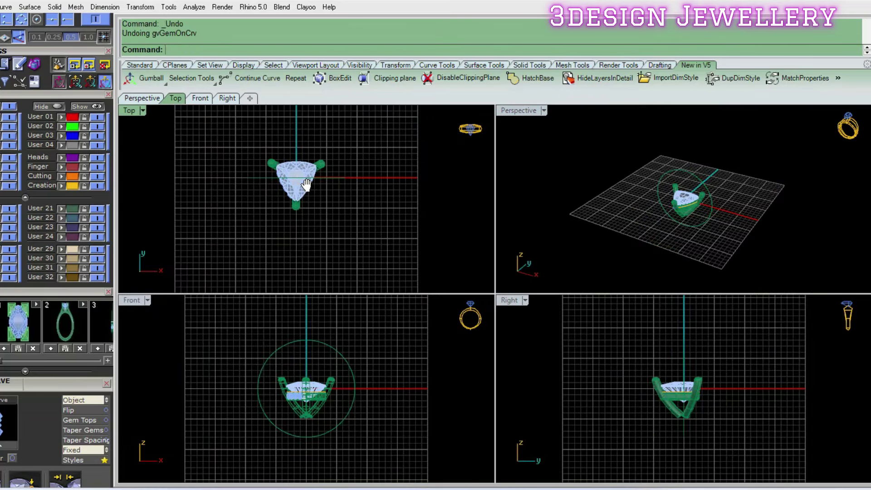
pyautogui.press('Return')
pyautogui.click(307, 184)
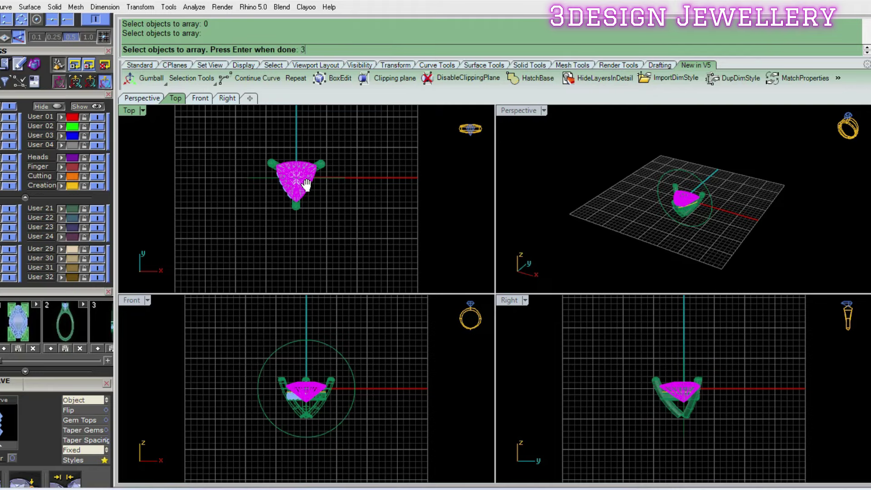
pyautogui.press('Escape')
# - Clear the selection and reselect the four round gems on the gallery
pyautogui.scroll(3, 307, 184)
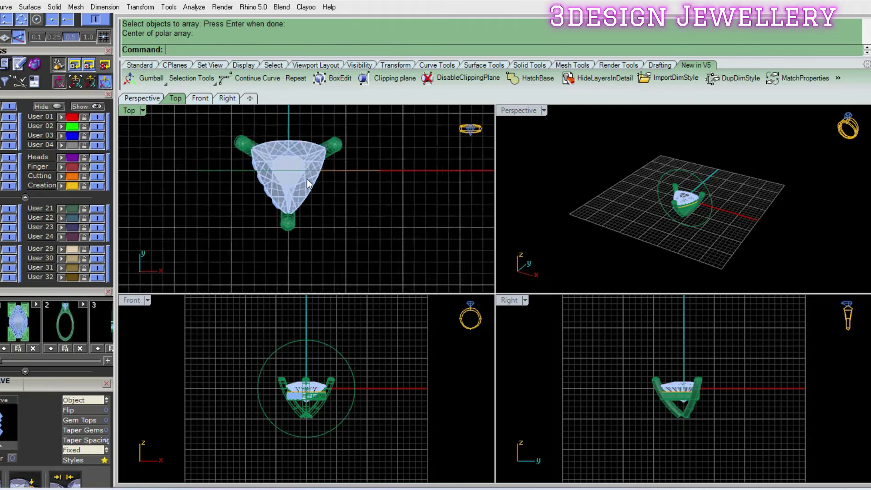
pyautogui.scroll(2, 307, 184)
pyautogui.click(306, 184)
pyautogui.press('Escape')
pyautogui.scroll(3, 316, 428)
pyautogui.scroll(3, 279, 374)
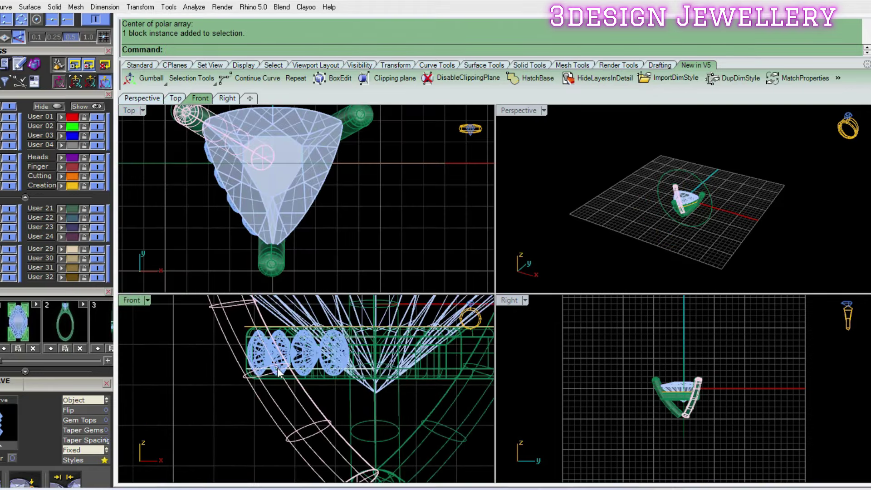
pyautogui.moveTo(241, 320); pyautogui.dragTo(358, 383)
pyautogui.moveTo(267, 164); pyautogui.dragTo(244, 130, button='right')
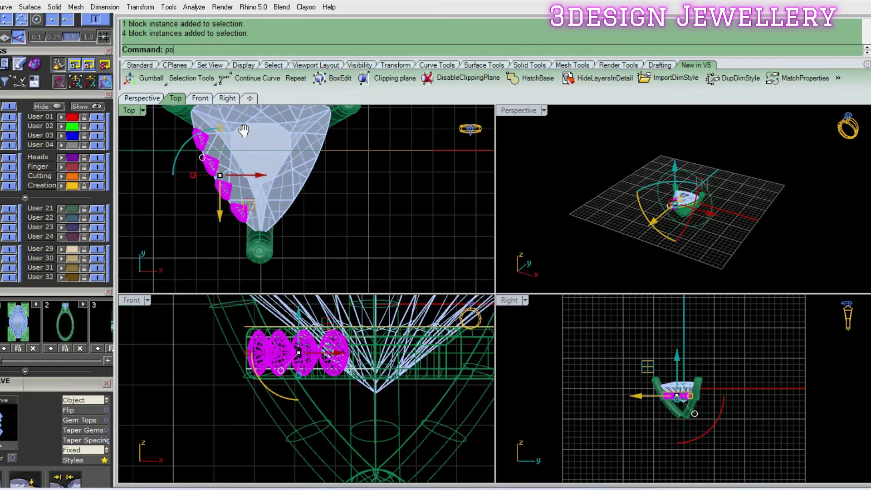
# - Polar-array the gems into 3 copies around 360°, inspect them, then undo and reselect the four gems
pyautogui.press('Return')
pyautogui.write('03')
pyautogui.press('Return')
pyautogui.press('Return')
pyautogui.press('Return')
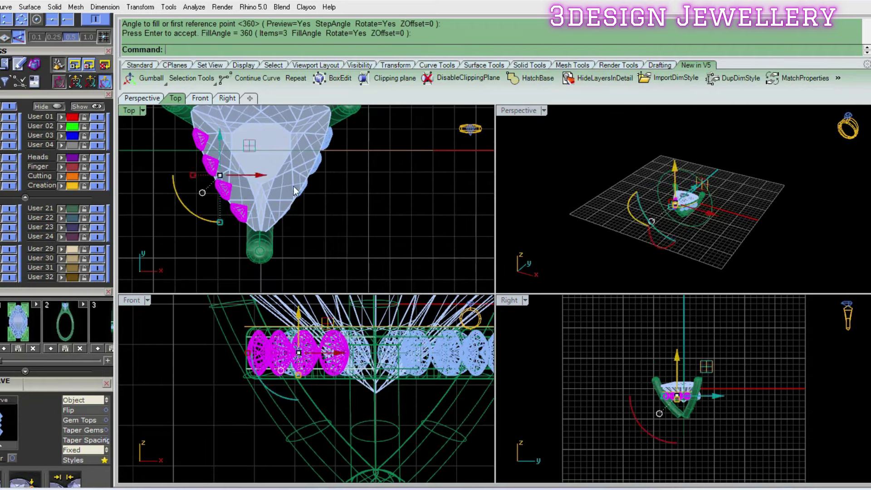
pyautogui.doubleClick(516, 110)
pyautogui.moveTo(564, 219)
pyautogui.mouseDown(button='right')
pyautogui.moveTo(505, 325)
pyautogui.moveTo(399, 286)
pyautogui.moveTo(380, 301)
pyautogui.moveTo(475, 285)
pyautogui.moveTo(502, 330)
pyautogui.moveTo(450, 333)
pyautogui.moveTo(552, 274)
pyautogui.mouseUp(button='right')
pyautogui.scroll(3, 505, 325)
pyautogui.hotkey('ctrl', 'z')
pyautogui.scroll(3, 475, 284)
pyautogui.scroll(2, 475, 285)
pyautogui.click(502, 330)
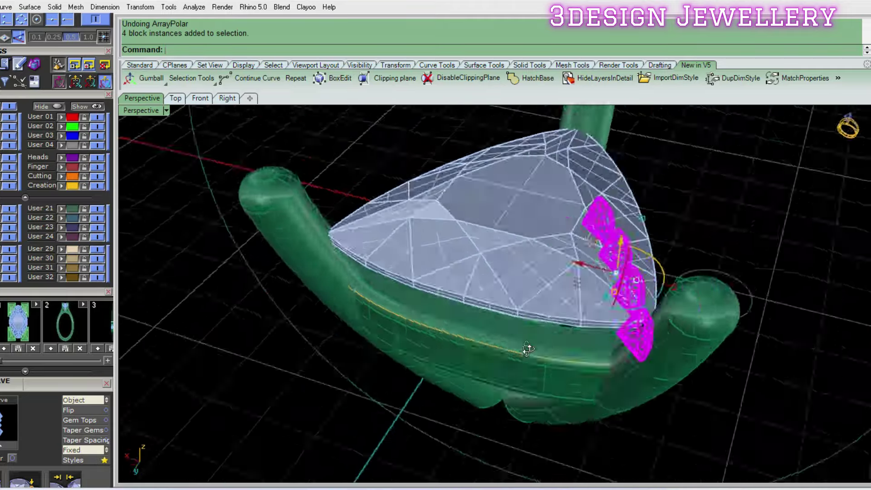
# - Delete the old gems, duplicate the band's edges, and create a mean curve between them
pyautogui.press('Delete')
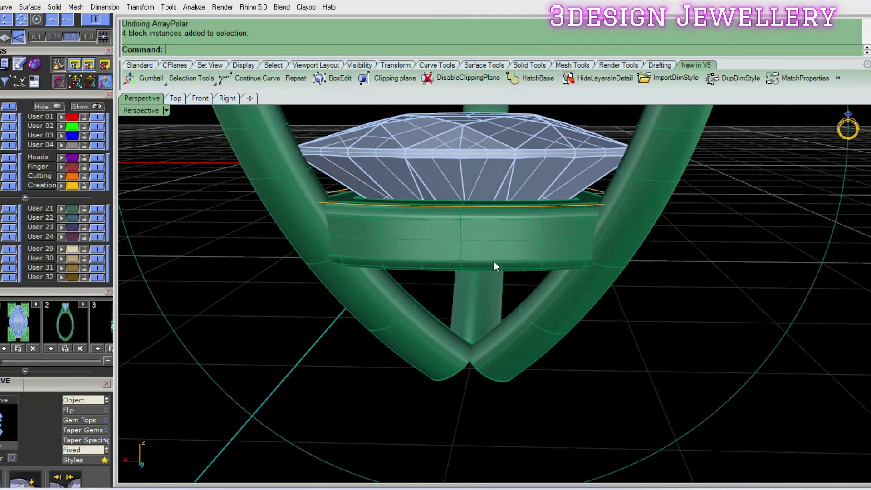
pyautogui.write('de')
pyautogui.press('Return')
pyautogui.click(504, 260)
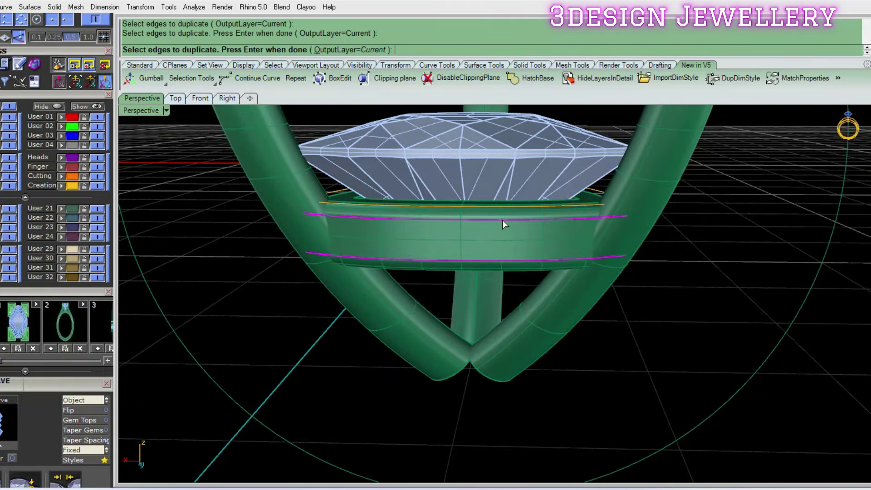
pyautogui.press('Return')
pyautogui.write('mc')
pyautogui.press('Return')
pyautogui.click(501, 225)
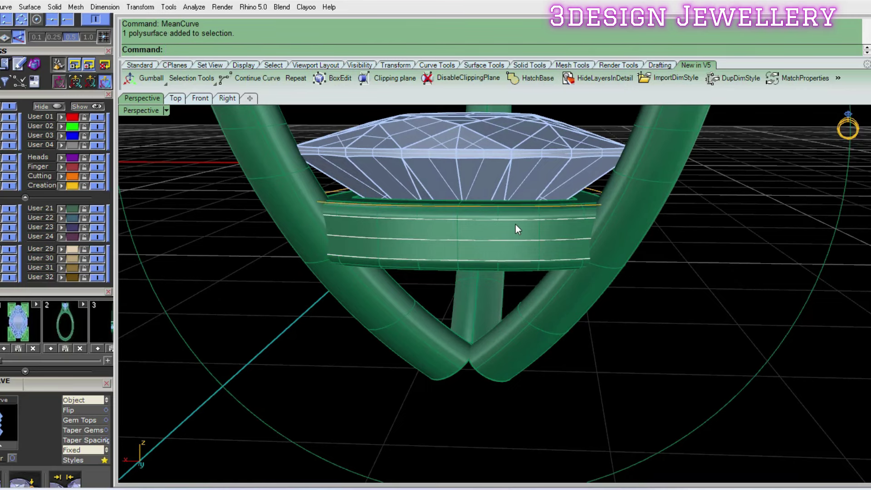
pyautogui.click(558, 237)
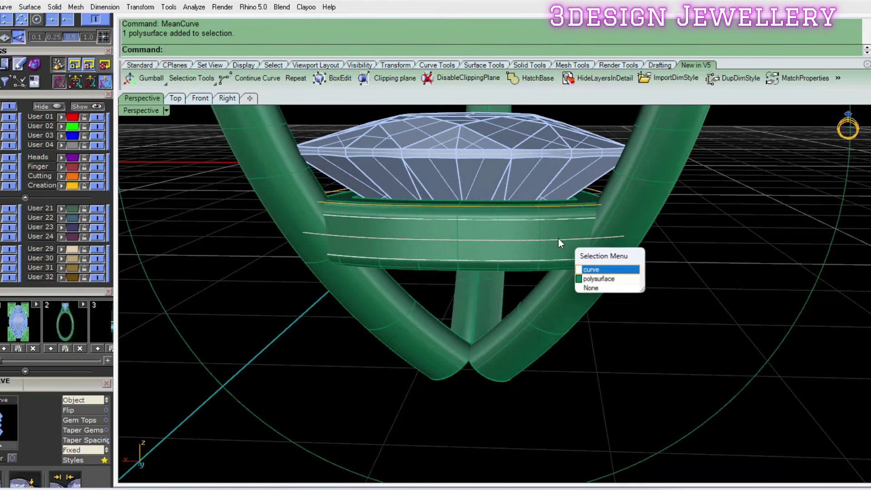
# - Place 1.20 mm round gems along the mean curve with culet direction Object and Fixed spacing
pyautogui.rightClick(534, 242)
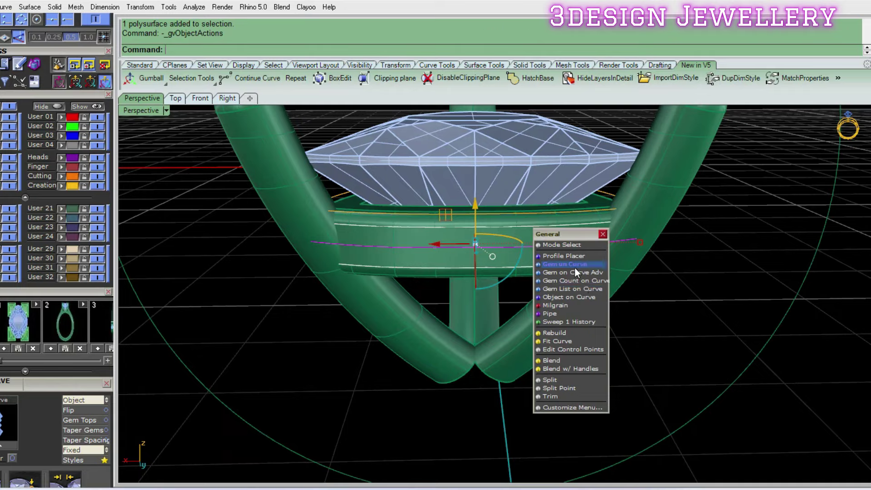
pyautogui.click(574, 266)
pyautogui.write('o')
pyautogui.press('Return')
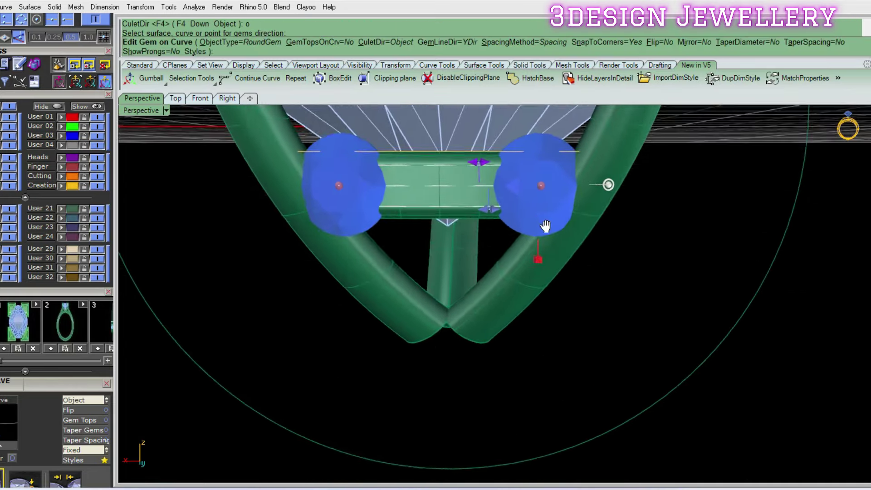
pyautogui.moveTo(545, 225); pyautogui.dragTo(520, 287, button='right')
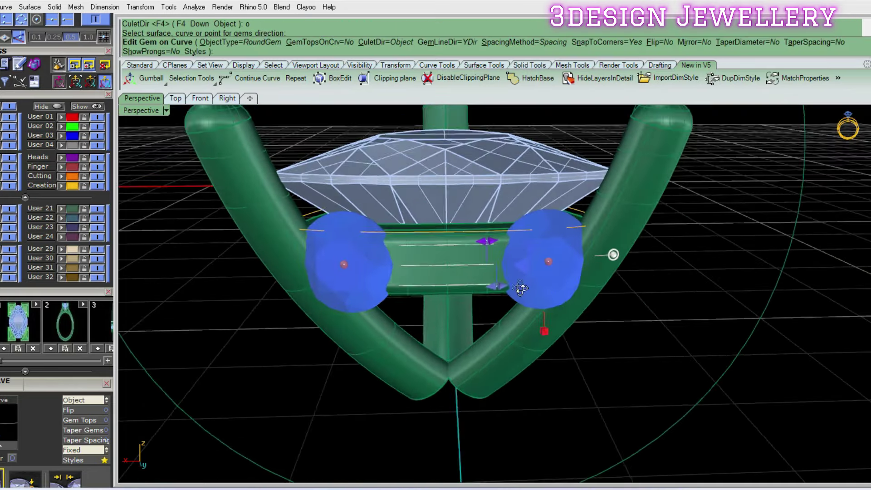
pyautogui.moveTo(612, 254); pyautogui.dragTo(599, 256)
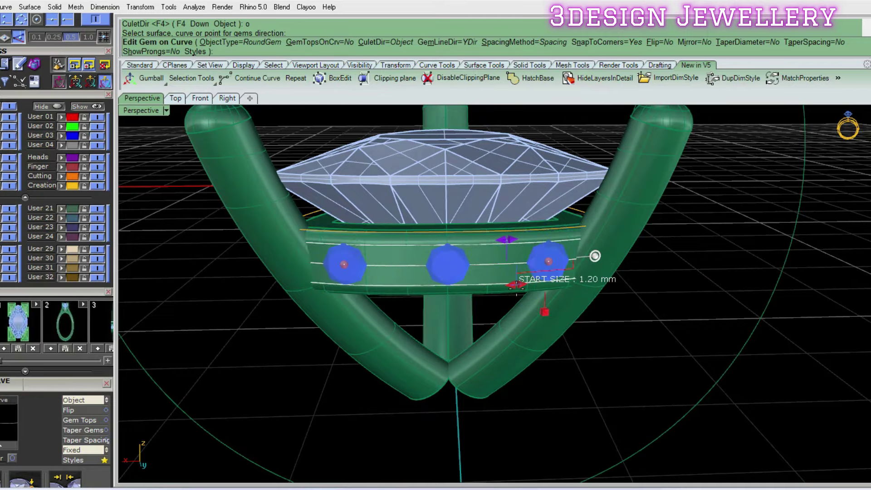
pyautogui.moveTo(518, 284)
pyautogui.mouseDown(button='right')
pyautogui.moveTo(492, 185)
pyautogui.moveTo(505, 190)
pyautogui.mouseUp(button='right')
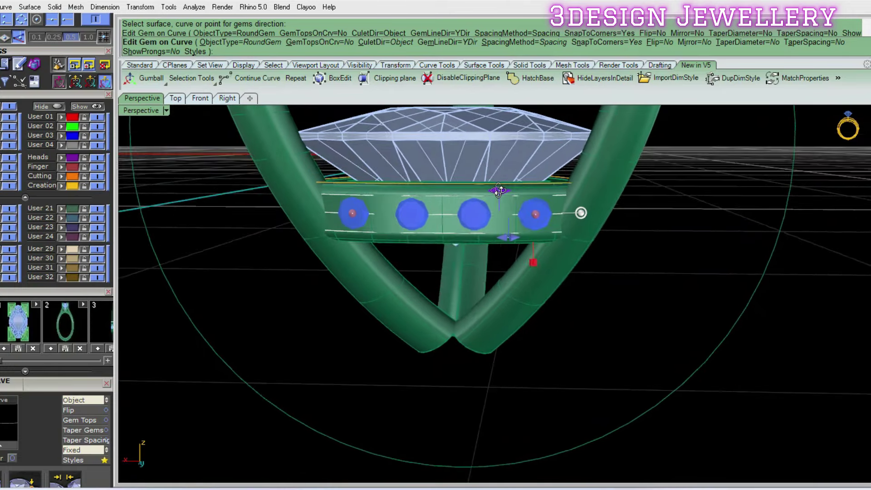
pyautogui.write('s')
pyautogui.press('Return')
pyautogui.write('f')
pyautogui.press('Return')
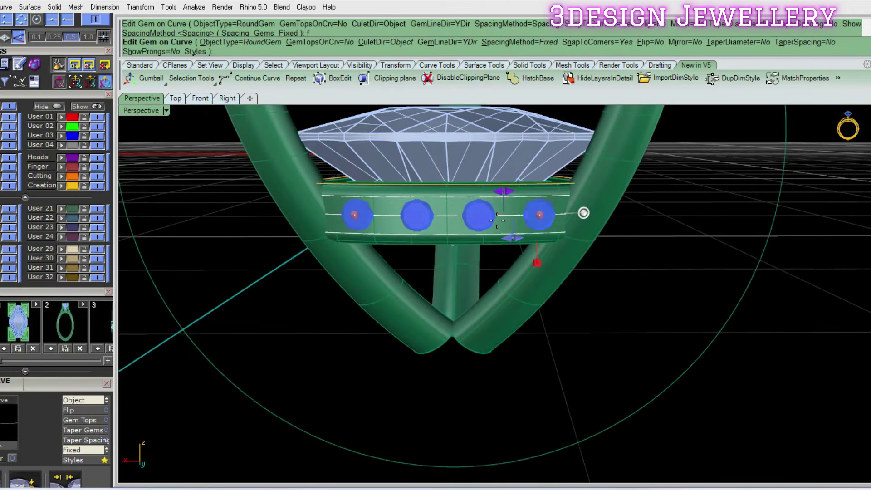
pyautogui.press('Return')
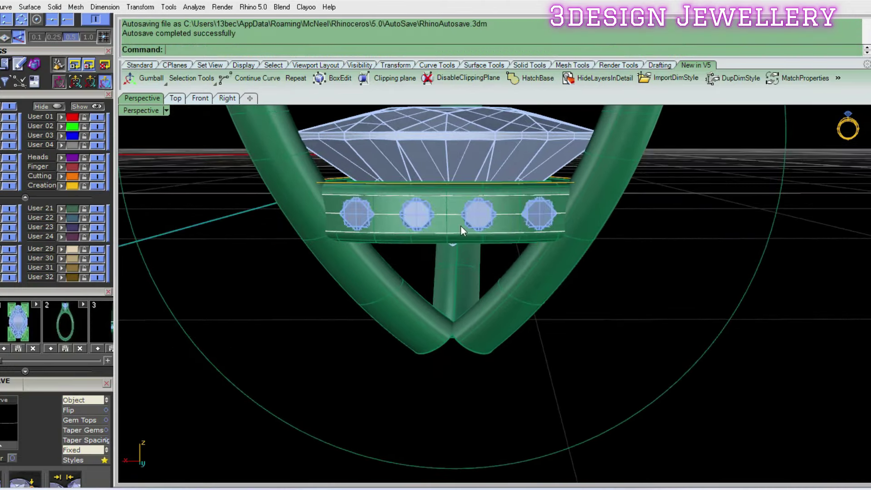
# - Switch to wireframe display and show all four viewports
pyautogui.write('w')
pyautogui.press('Return')
pyautogui.scroll(2, 457, 242)
pyautogui.scroll(2, 457, 254)
pyautogui.scroll(1, 457, 267)
pyautogui.scroll(2, 457, 283)
pyautogui.scroll(3, 454, 257)
pyautogui.scroll(1, 454, 257)
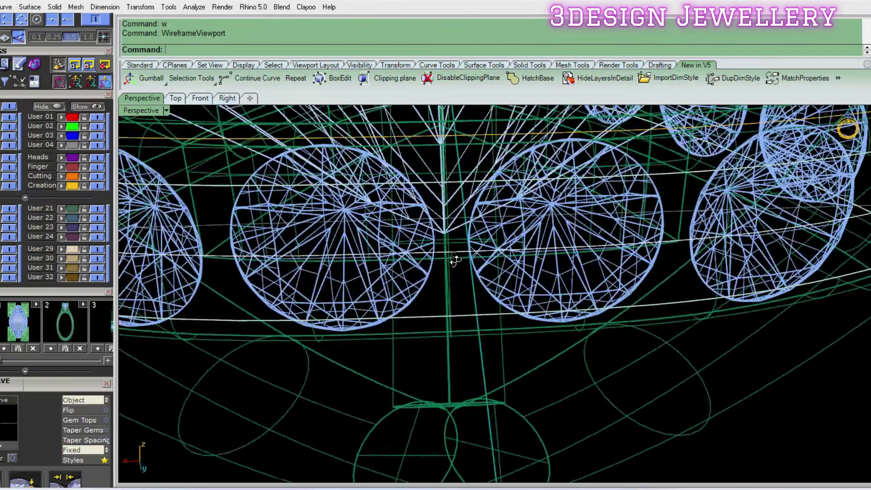
pyautogui.scroll(2, 451, 260)
pyautogui.write('4view')
pyautogui.press('Return')
pyautogui.press('Return')
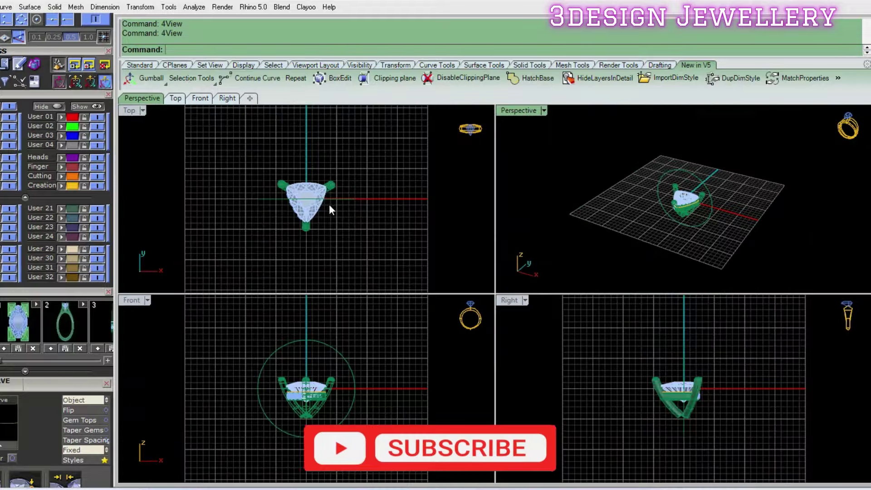
# - Select the four new gems in the Front view
pyautogui.scroll(3, 304, 405)
pyautogui.scroll(3, 317, 390)
pyautogui.scroll(1, 306, 363)
pyautogui.click(305, 363)
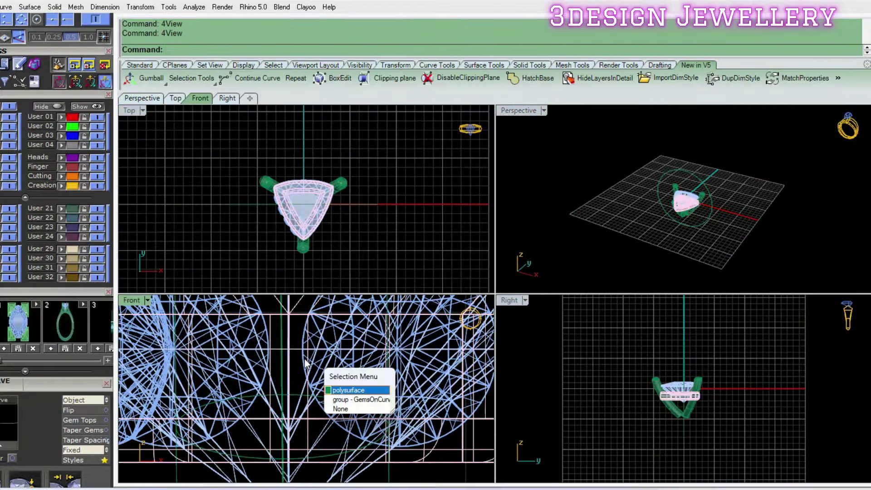
pyautogui.press('Return')
pyautogui.scroll(-4, 305, 360)
pyautogui.scroll(-4, 313, 363)
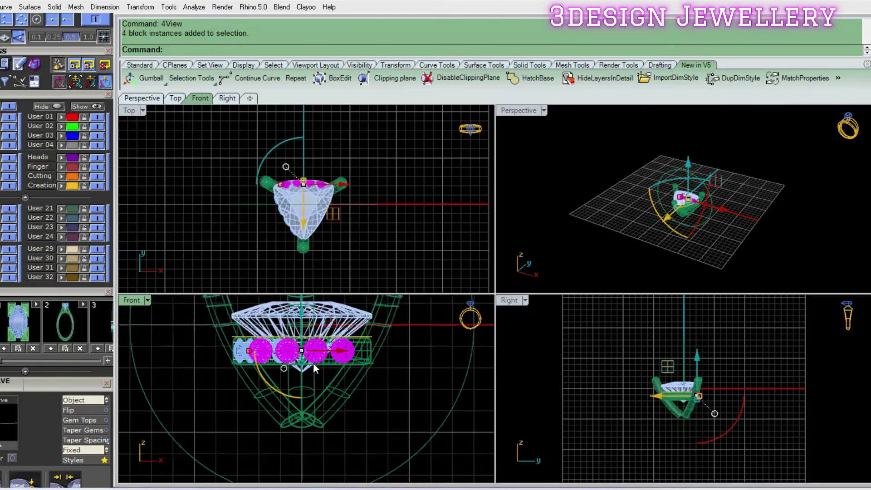
# - Draw a vertical line from the origin 0 down below the centre stone's tip
pyautogui.write('line')
pyautogui.press('Return')
pyautogui.write('0')
pyautogui.press('Return')
pyautogui.scroll(2, 331, 319)
pyautogui.scroll(2, 324, 372)
pyautogui.scroll(2, 311, 435)
pyautogui.scroll(2, 311, 435)
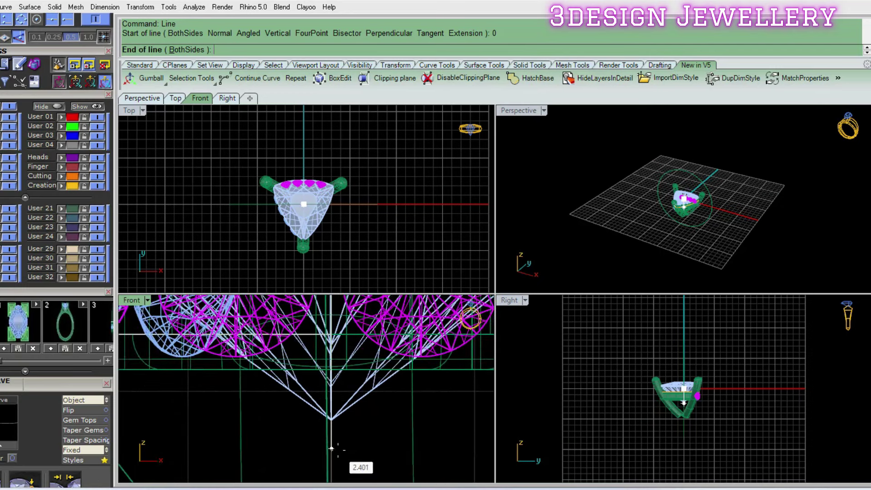
pyautogui.click(331, 461)
pyautogui.scroll(-2, 330, 454)
pyautogui.scroll(-2, 329, 422)
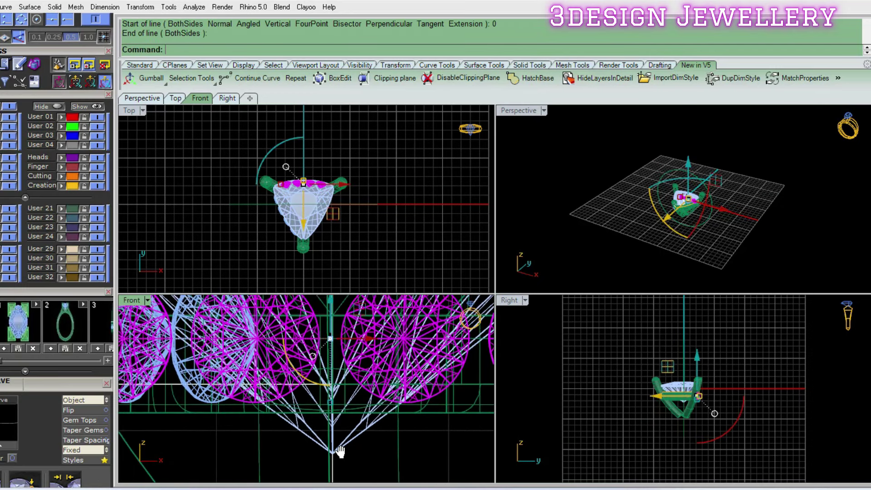
pyautogui.scroll(-2, 328, 391)
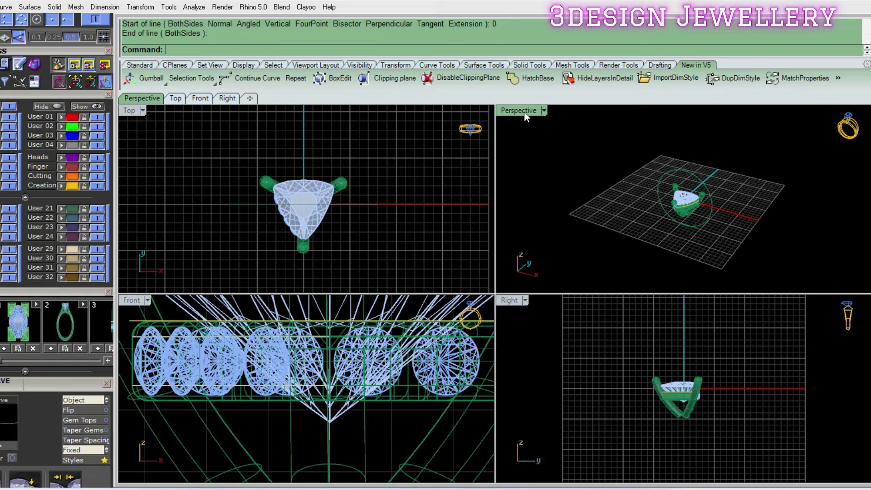
# - Maximise the Perspective view and return it to shaded display
pyautogui.doubleClick(524, 110)
pyautogui.write('sv')
pyautogui.press('Return')
pyautogui.scroll(5, 494, 309)
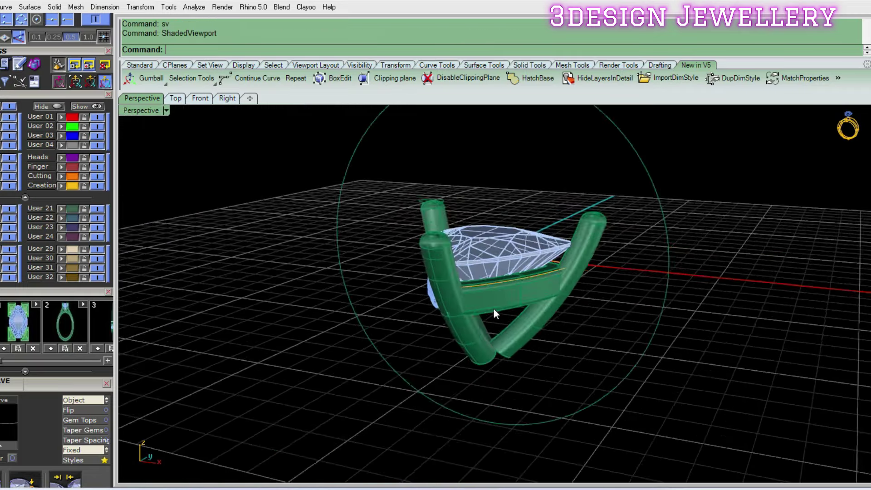
pyautogui.scroll(5, 487, 294)
pyautogui.scroll(2, 480, 279)
pyautogui.write('D')
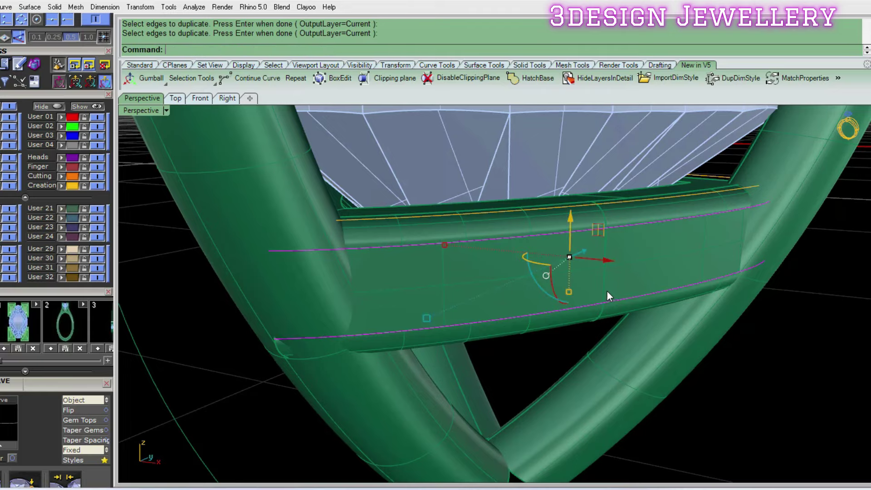
# - Duplicate the next band face's edges and create a mean curve between them
pyautogui.scroll(-2, 603, 272)
pyautogui.press('Return')
pyautogui.scroll(-3, 567, 258)
pyautogui.scroll(-2, 540, 257)
pyautogui.write('m')
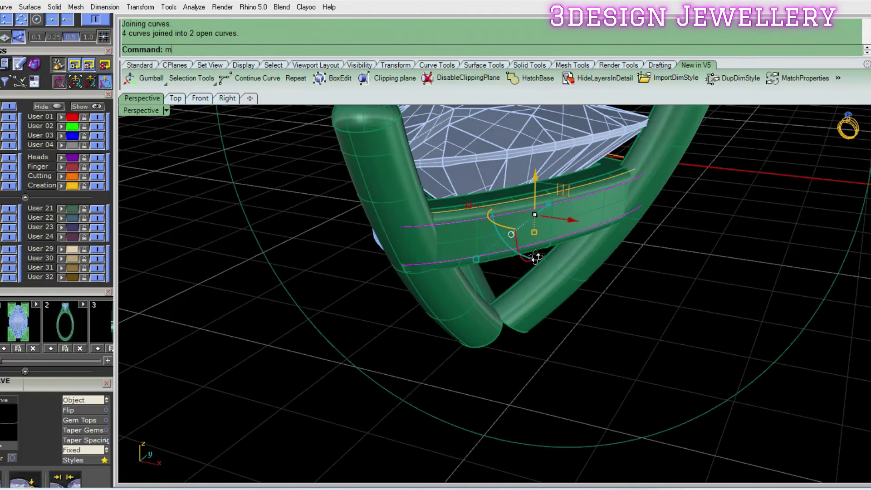
# - Place round gems along the new mean curve with culet direction set to Object
pyautogui.click(535, 228)
pyautogui.click(562, 252)
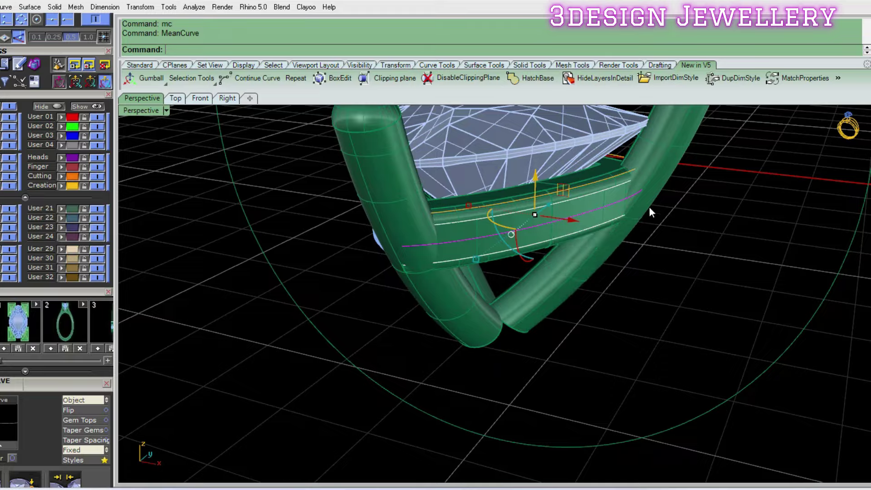
pyautogui.moveTo(649, 206); pyautogui.dragTo(599, 229, button='right')
pyautogui.middleClick(600, 230)
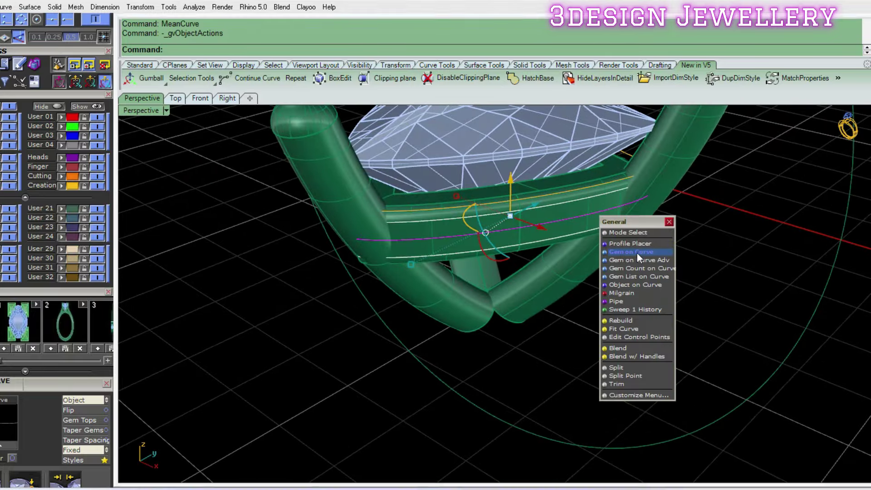
pyautogui.click(637, 252)
pyautogui.press('Return')
pyautogui.write('own Object ): o')
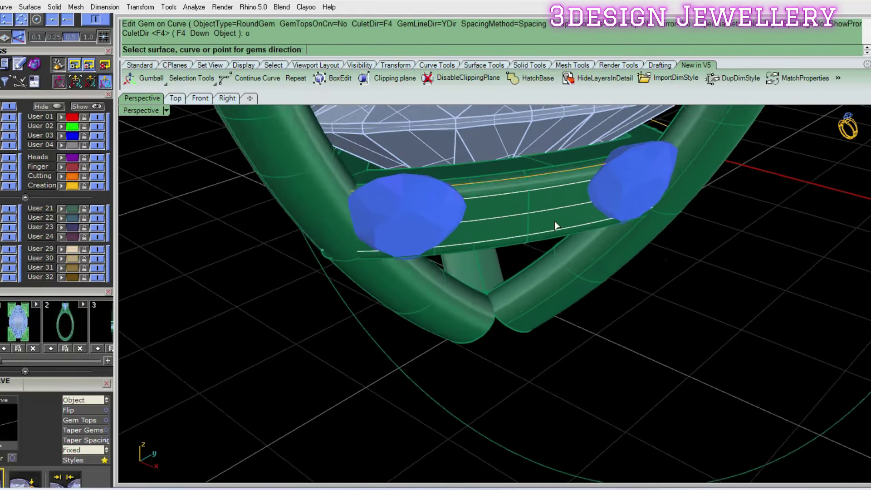
pyautogui.press('Return')
pyautogui.moveTo(539, 223); pyautogui.dragTo(443, 225, button='right')
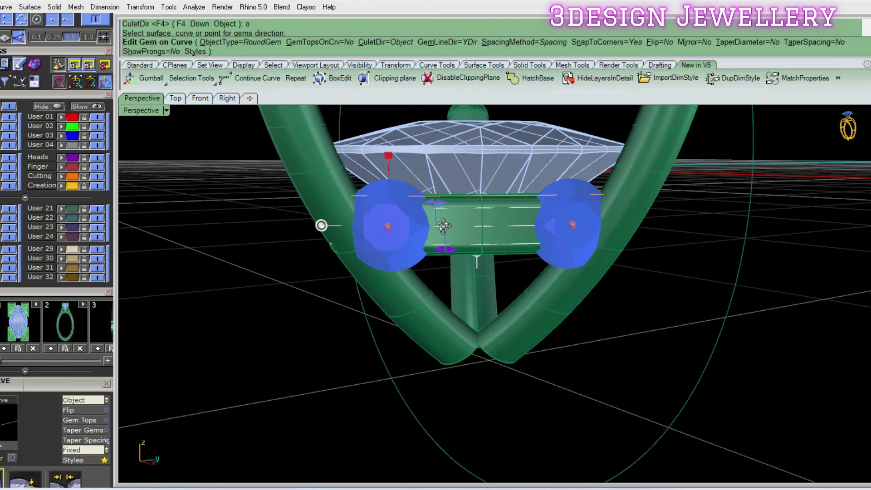
# - Shrink the rail gems to 1.1 mm and set SpacingMethod to Fixed
pyautogui.scroll(3, 443, 225)
pyautogui.scroll(1, 459, 248)
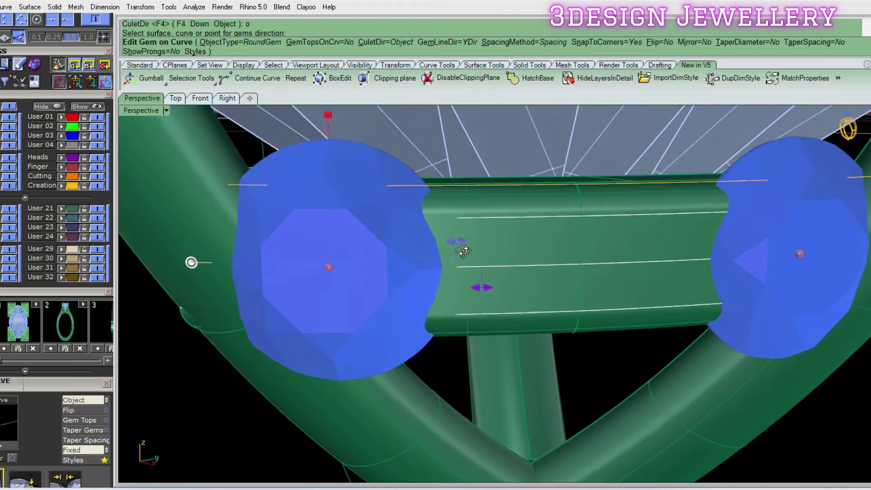
pyautogui.moveTo(459, 244); pyautogui.dragTo(410, 244)
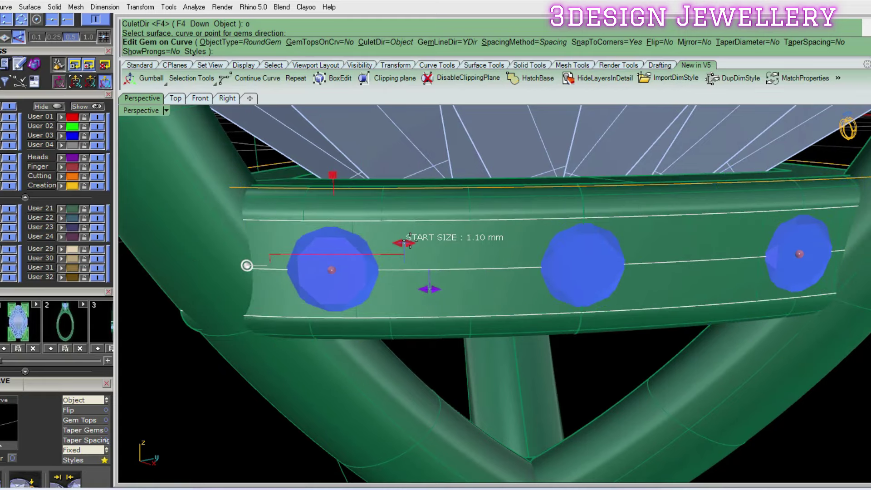
pyautogui.write('s')
pyautogui.press('Return')
pyautogui.write('f')
pyautogui.press('Return')
# - Lower the Z handle to sink the four gems slightly into the rail, then confirm
pyautogui.scroll(-1, 491, 255)
pyautogui.scroll(-2, 491, 255)
pyautogui.moveTo(491, 255); pyautogui.dragTo(351, 247, button='right')
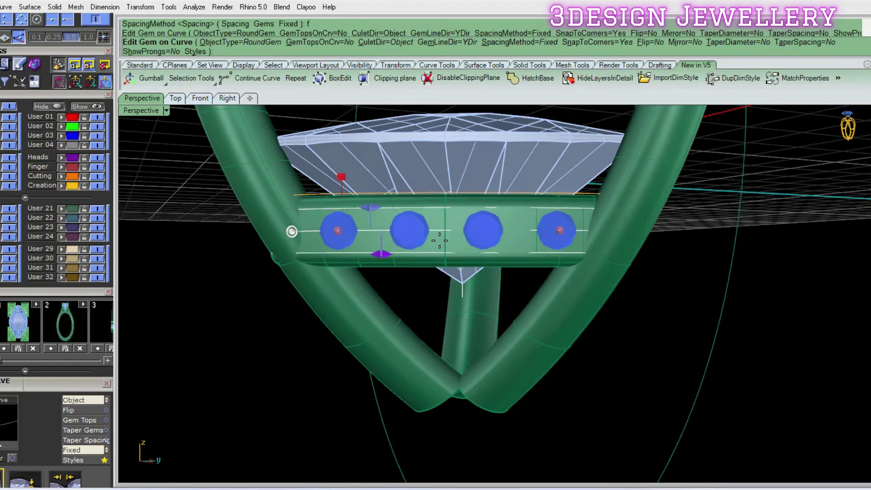
pyautogui.scroll(3, 459, 251)
pyautogui.moveTo(467, 269); pyautogui.dragTo(210, 256, button='right')
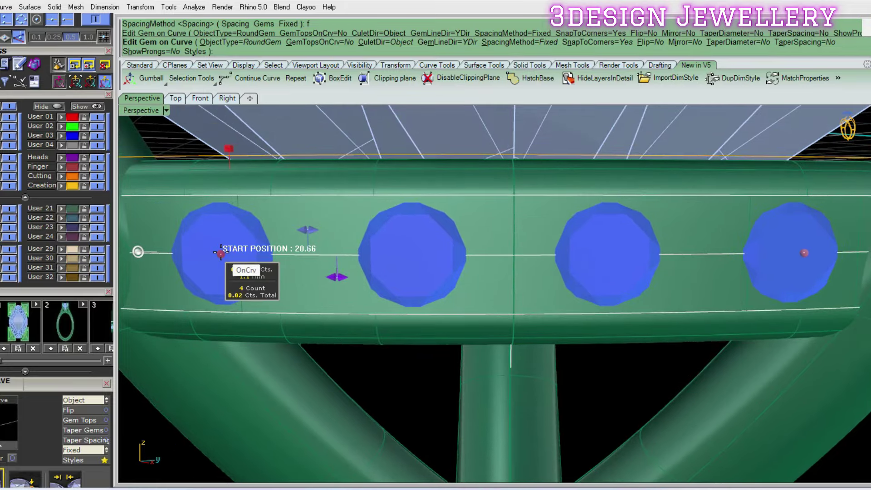
pyautogui.scroll(-3, 221, 253)
pyautogui.moveTo(221, 253)
pyautogui.mouseDown(button='right')
pyautogui.moveTo(435, 315)
pyautogui.moveTo(376, 354)
pyautogui.mouseUp(button='right')
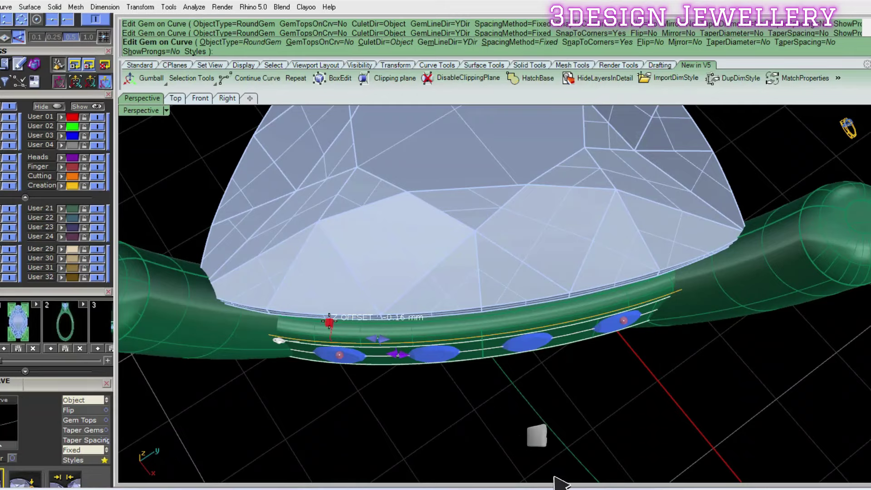
pyautogui.moveTo(329, 321)
pyautogui.mouseDown(button='right')
pyautogui.moveTo(475, 297)
pyautogui.moveTo(471, 290)
pyautogui.mouseUp(button='right')
pyautogui.scroll(3, 472, 290)
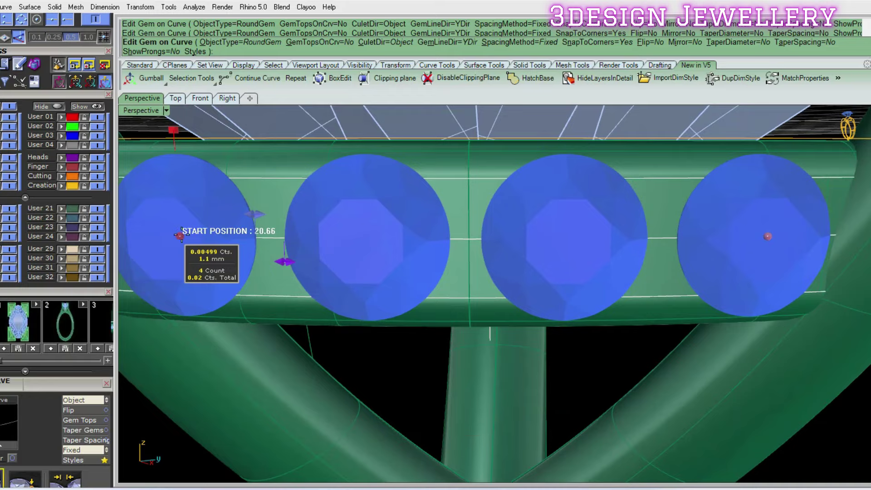
pyautogui.scroll(-3, 181, 235)
pyautogui.moveTo(380, 272)
pyautogui.mouseDown(button='right')
pyautogui.moveTo(405, 305)
pyautogui.moveTo(282, 344)
pyautogui.mouseUp(button='right')
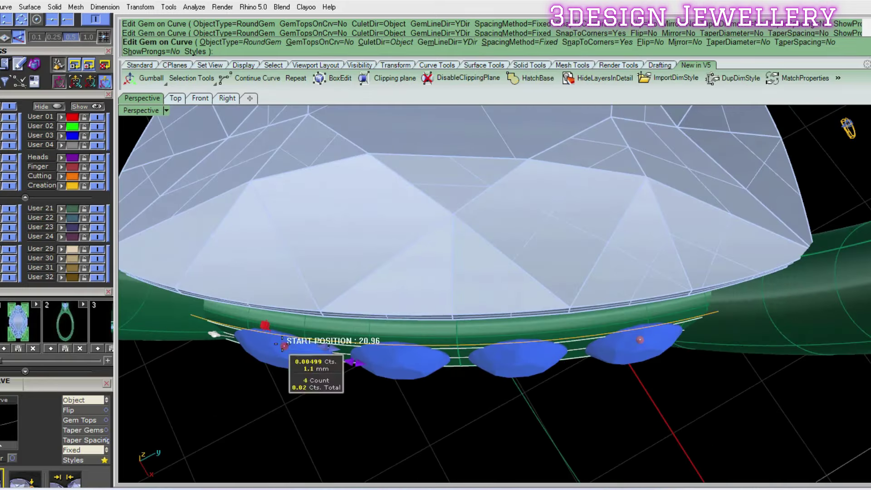
pyautogui.moveTo(266, 325); pyautogui.dragTo(268, 312)
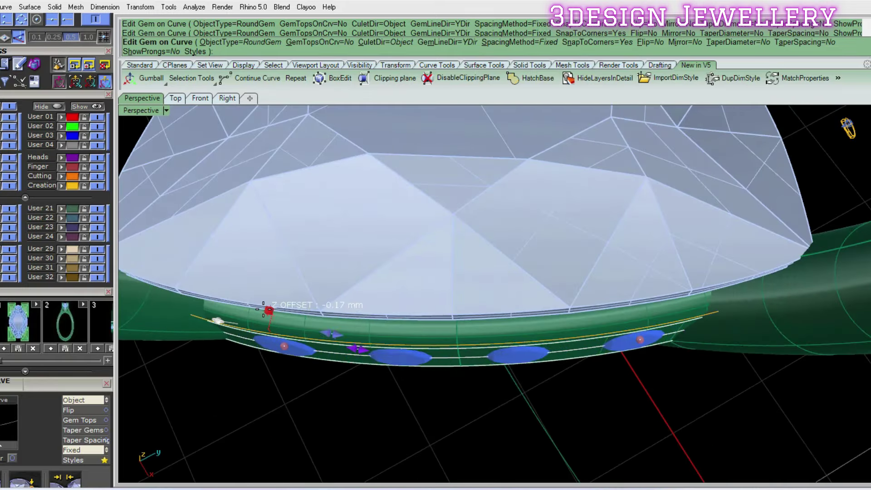
pyautogui.press('Return')
# - Select the four 1.1 mm gems on the gallery rail
pyautogui.scroll(-5, 532, 306)
pyautogui.moveTo(532, 306)
pyautogui.mouseDown(button='right')
pyautogui.moveTo(523, 241)
pyautogui.moveTo(503, 273)
pyautogui.mouseUp(button='right')
pyautogui.moveTo(281, 235); pyautogui.dragTo(521, 300)
pyautogui.moveTo(503, 290); pyautogui.dragTo(414, 337, button='right')
pyautogui.scroll(3, 424, 305)
# - Re-edit the four gems on the curve, sinking them to a -0.16 mm depth offset
pyautogui.scroll(2, 414, 336)
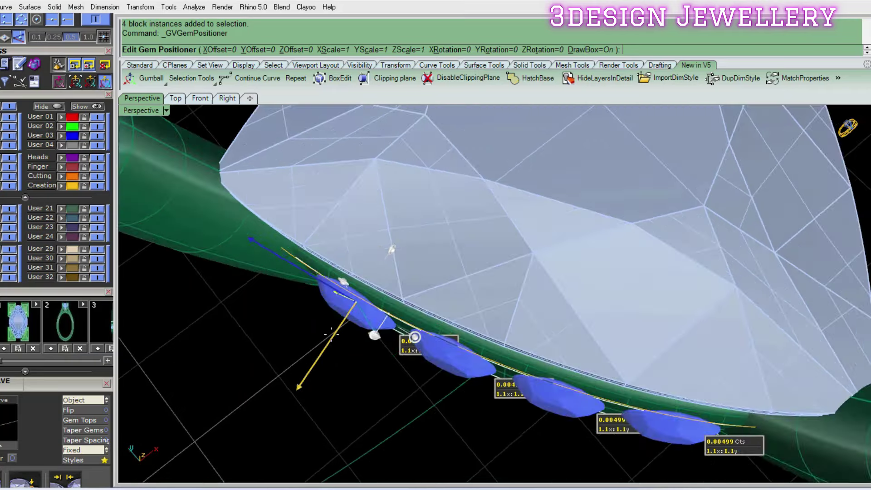
pyautogui.press('Return')
pyautogui.press('F6')
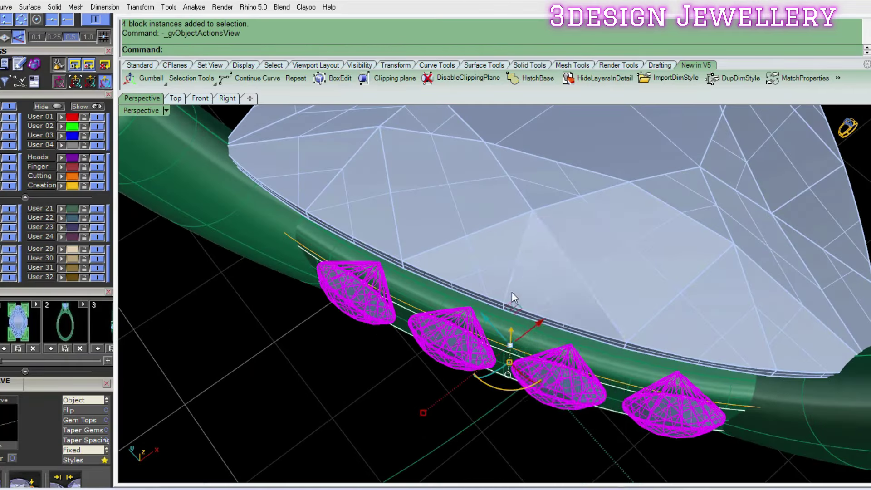
pyautogui.click(544, 275)
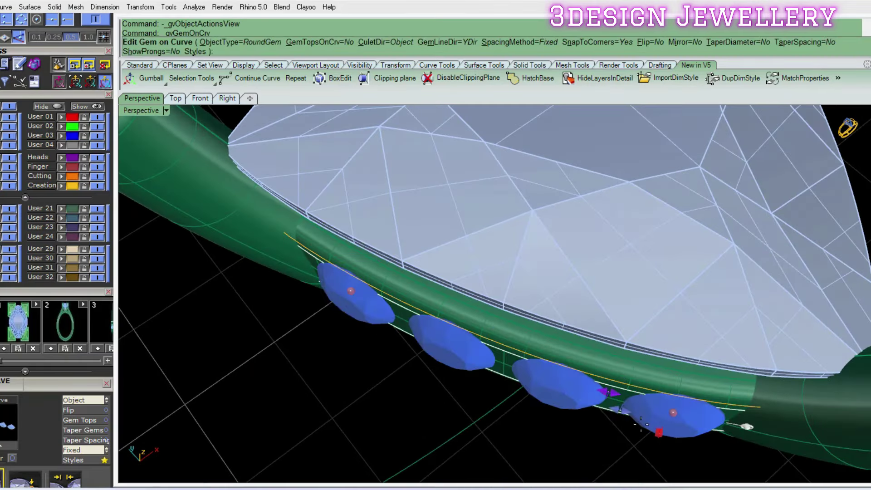
pyautogui.moveTo(658, 431); pyautogui.dragTo(658, 424)
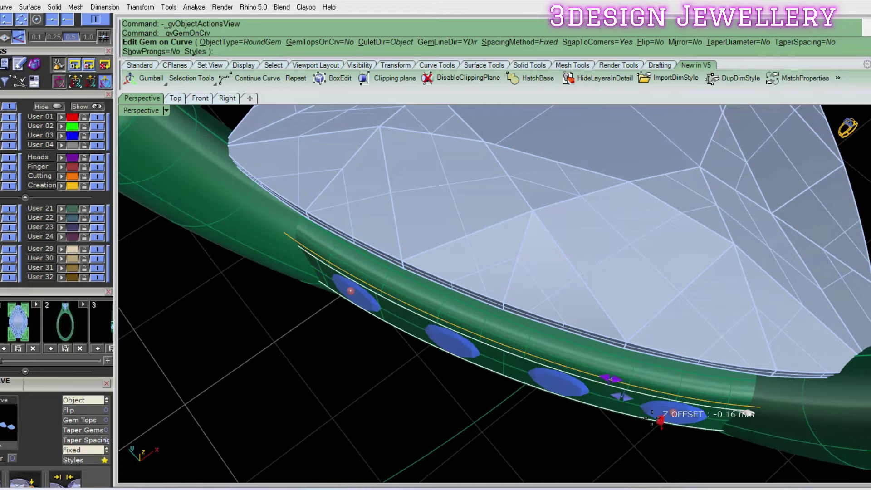
pyautogui.scroll(-5, 653, 415)
pyautogui.moveTo(419, 352)
pyautogui.mouseDown(button='right')
pyautogui.moveTo(578, 276)
pyautogui.moveTo(701, 309)
pyautogui.moveTo(471, 228)
pyautogui.moveTo(461, 277)
pyautogui.moveTo(415, 240)
pyautogui.mouseUp(button='right')
pyautogui.press('Return')
# - Cycle the display through wireframe and shaded, ending in ghosted mode
pyautogui.write('w')
pyautogui.press('Return')
pyautogui.write('sv')
pyautogui.press('Return')
pyautogui.write('ggv')
pyautogui.press('Return')
# - Switch to the four-view layout and maximize the Perspective viewport
pyautogui.scroll(-3, 527, 238)
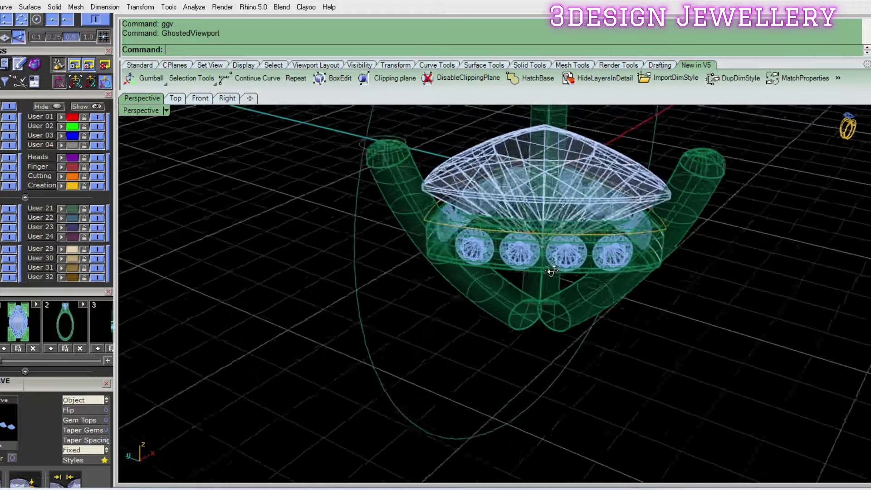
pyautogui.scroll(3, 492, 232)
pyautogui.moveTo(492, 232); pyautogui.dragTo(526, 263, button='right')
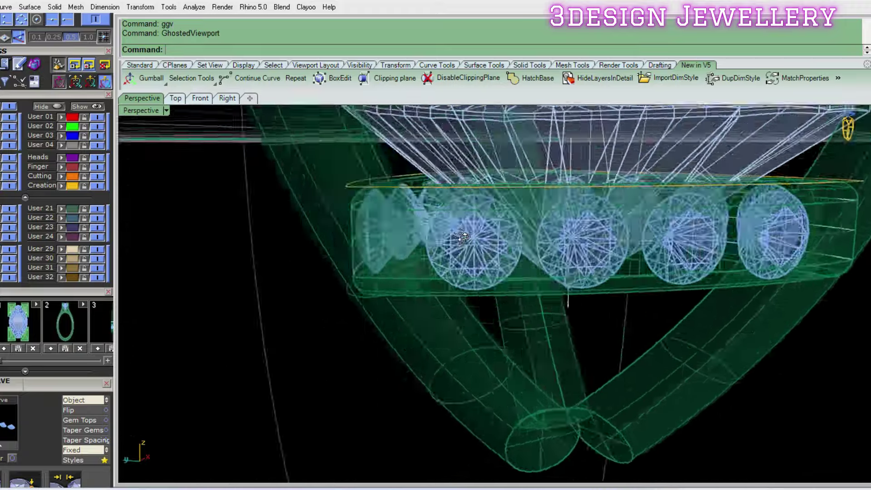
pyautogui.scroll(-3, 561, 298)
pyautogui.moveTo(562, 298); pyautogui.dragTo(554, 309, button='right')
pyautogui.write('4view')
pyautogui.press('Return')
pyautogui.rightClick(291, 361)
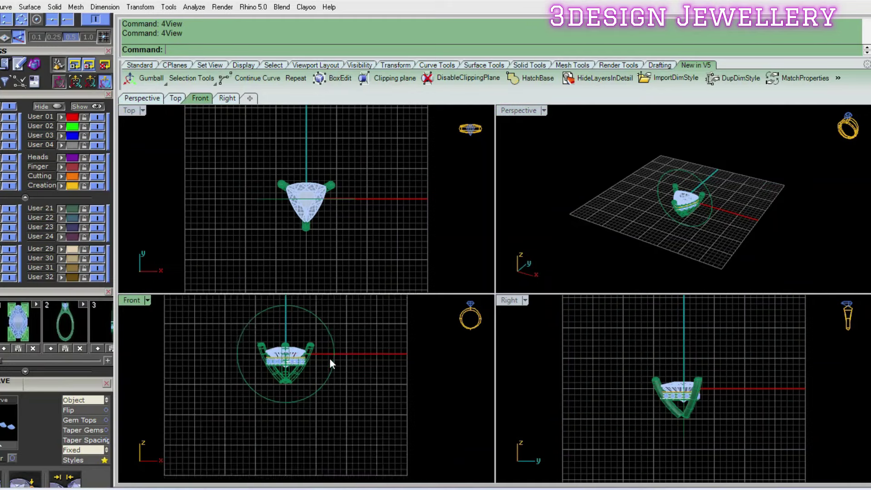
pyautogui.scroll(3, 317, 356)
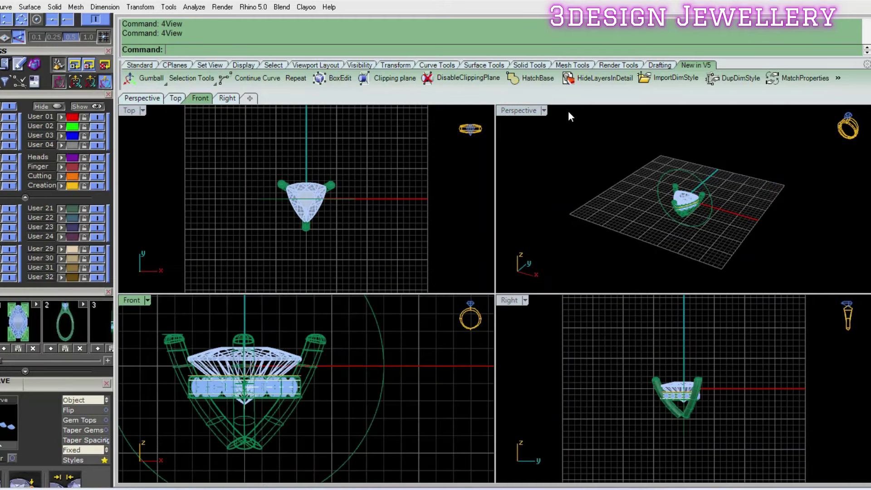
pyautogui.doubleClick(521, 111)
# - Select the GemsOnCurve group in shaded display and bring up its gem actions menu
pyautogui.write('selcrv')
pyautogui.press('Return')
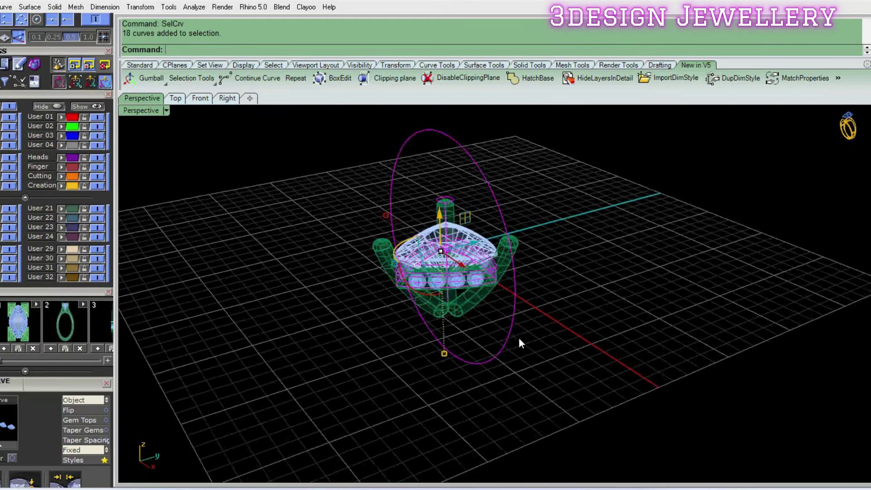
pyautogui.scroll(5, 518, 337)
pyautogui.hotkey('ctrl', 'alt', 's')
pyautogui.scroll(5, 419, 229)
pyautogui.click(411, 249)
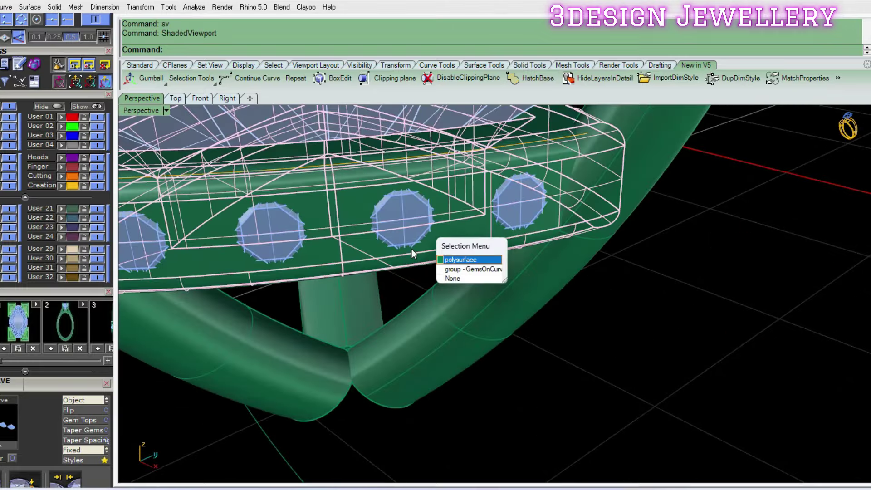
pyautogui.scroll(-5, 503, 248)
pyautogui.scroll(-4, 503, 248)
pyautogui.middleClick(522, 240)
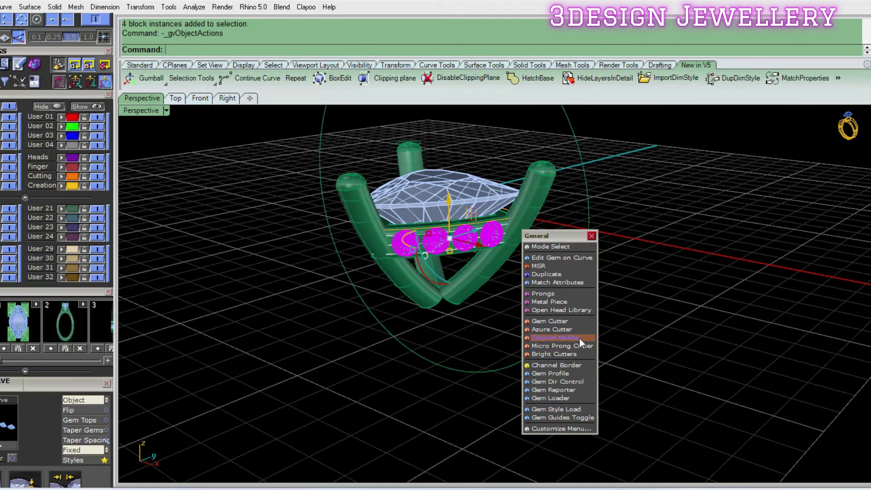
# - Add micro-prong cutters to the four rail gems
pyautogui.click(570, 347)
pyautogui.scroll(2, 522, 331)
pyautogui.scroll(2, 472, 315)
pyautogui.scroll(2, 461, 245)
pyautogui.moveTo(461, 245)
pyautogui.mouseDown(button='right')
pyautogui.moveTo(497, 286)
pyautogui.moveTo(461, 265)
pyautogui.moveTo(499, 282)
pyautogui.mouseUp(button='right')
pyautogui.press('Return')
# - Change the micro-prong cutters to the channel 07 profile in Basic mode
pyautogui.scroll(2, 461, 265)
pyautogui.scroll(2, 498, 281)
pyautogui.middleClick(516, 273)
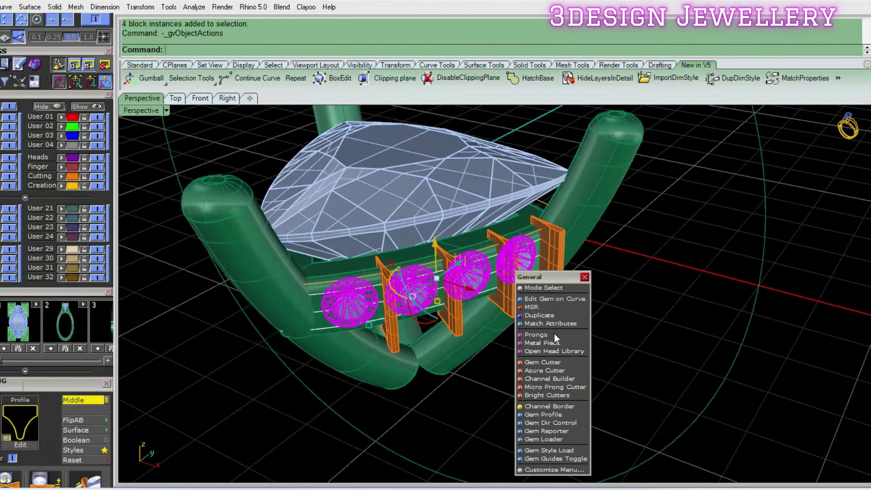
pyautogui.click(570, 388)
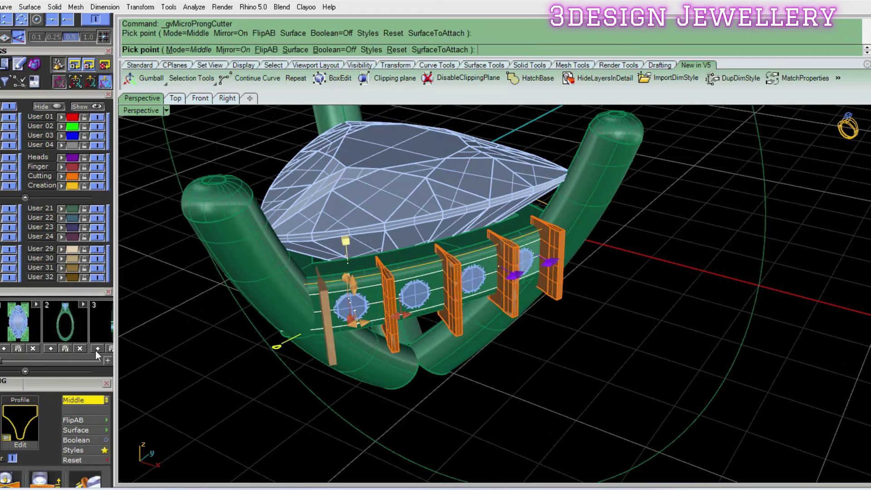
pyautogui.click(20, 419)
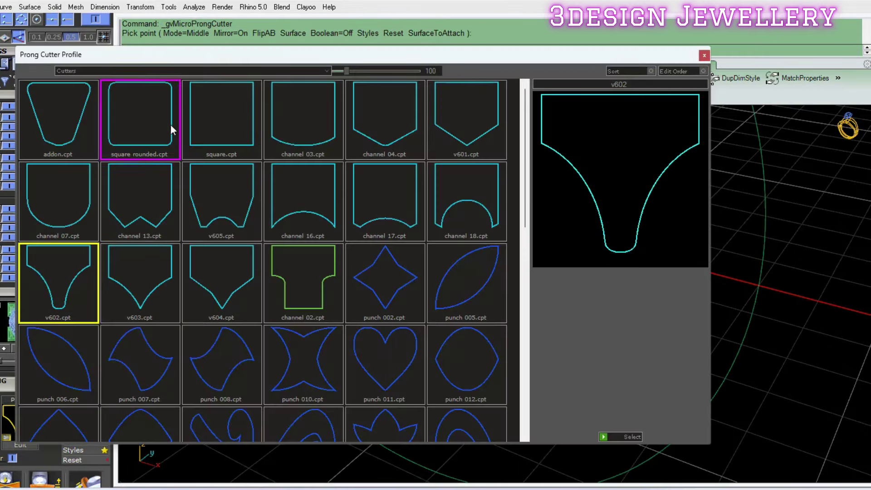
pyautogui.click(37, 202)
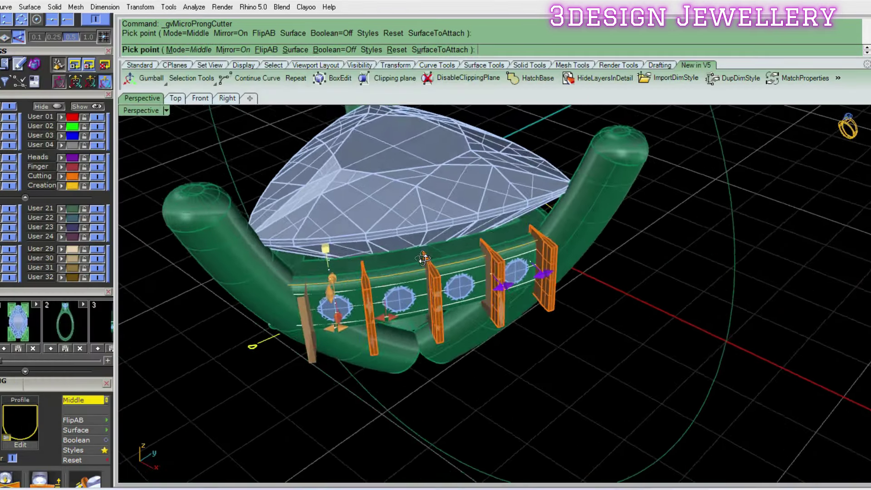
pyautogui.scroll(3, 348, 363)
pyautogui.scroll(1, 77, 401)
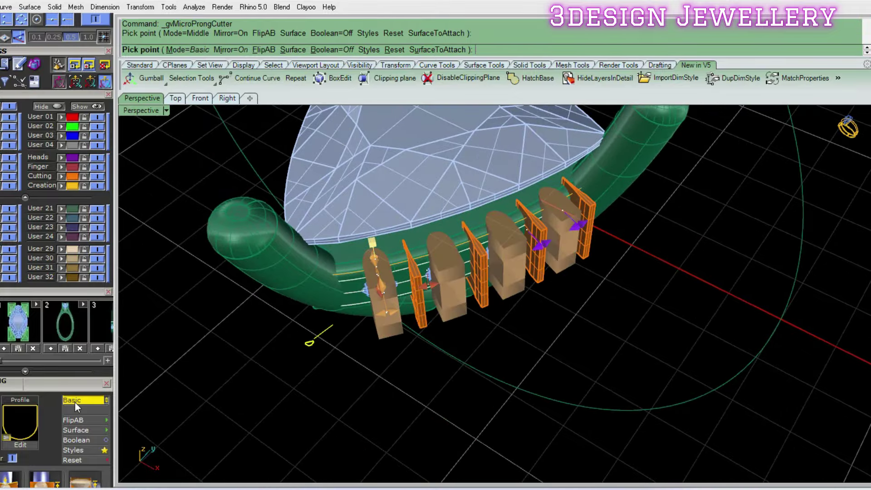
pyautogui.moveTo(425, 356)
pyautogui.mouseDown(button='right')
pyautogui.moveTo(476, 344)
pyautogui.moveTo(506, 271)
pyautogui.mouseUp(button='right')
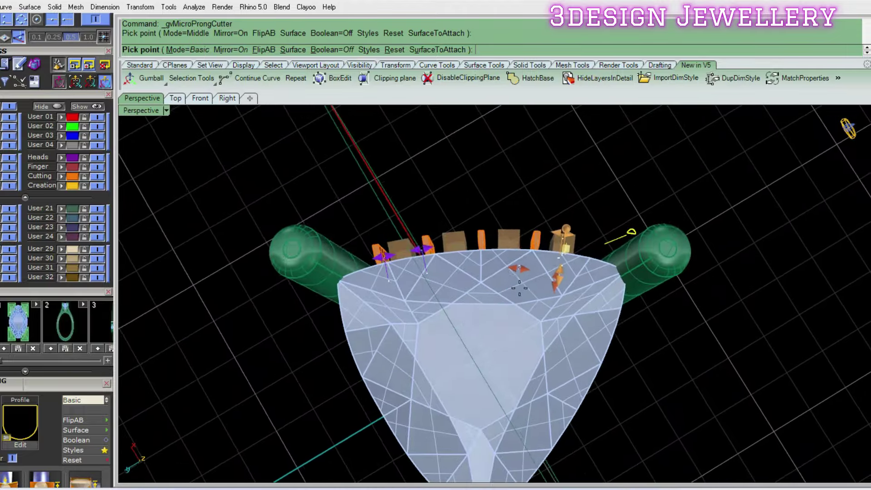
pyautogui.scroll(3, 494, 249)
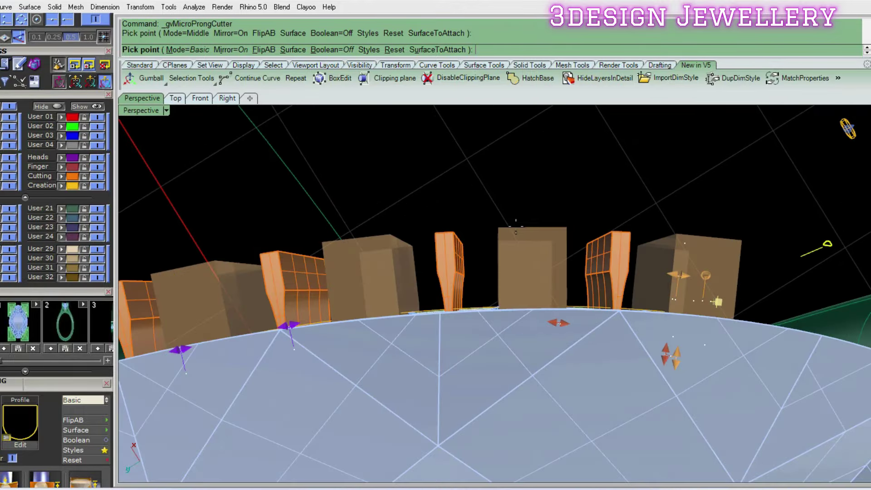
pyautogui.press('Return')
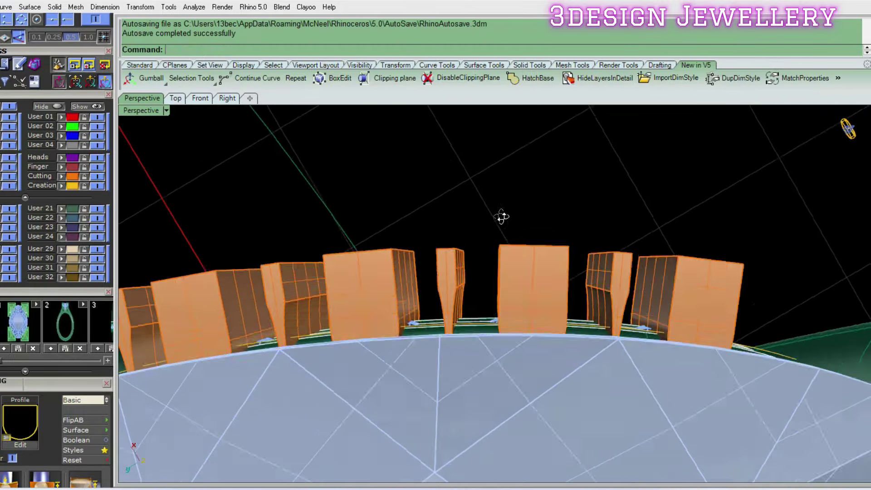
pyautogui.hotkey('ctrl', 'F1')
# - Measure the aligned distance between two cutters with AD
pyautogui.scroll(2, 536, 269)
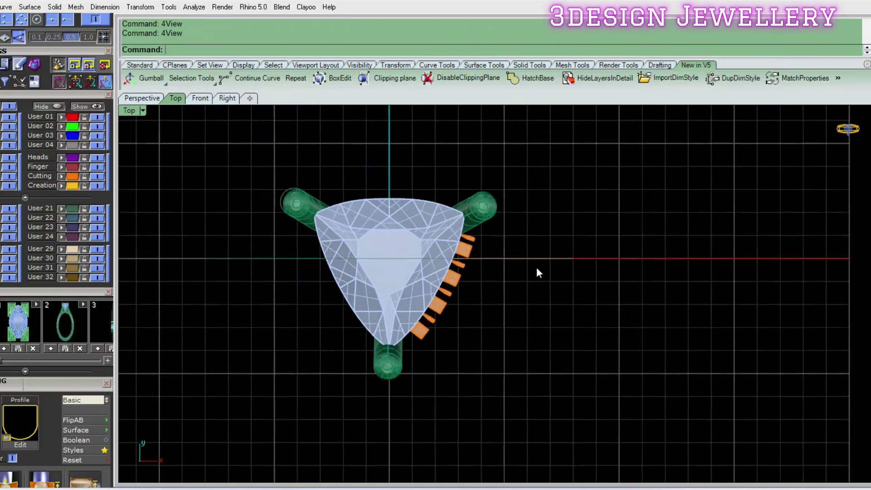
pyautogui.scroll(3, 434, 270)
pyautogui.write('ad')
pyautogui.press('Return')
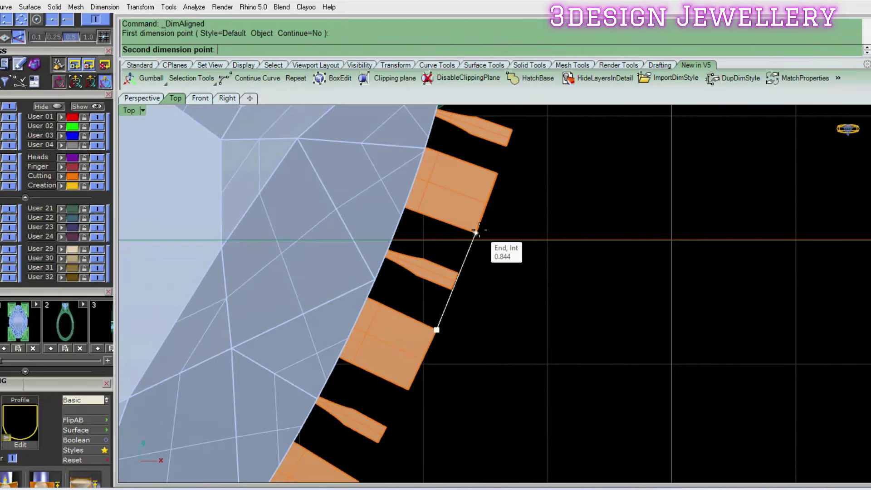
pyautogui.click(475, 232)
# - Select the four box cutters on the rail and delete them
pyautogui.click(535, 277)
pyautogui.scroll(-5, 535, 277)
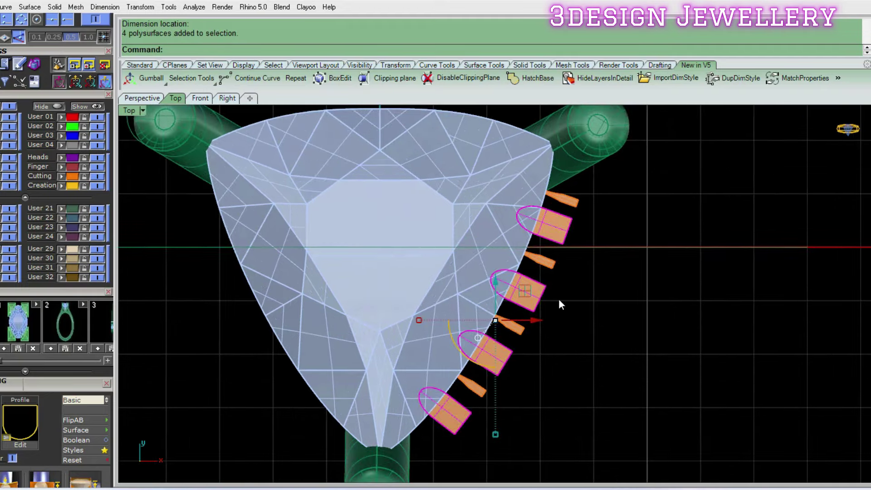
pyautogui.middleClick(558, 298)
pyautogui.click(590, 301)
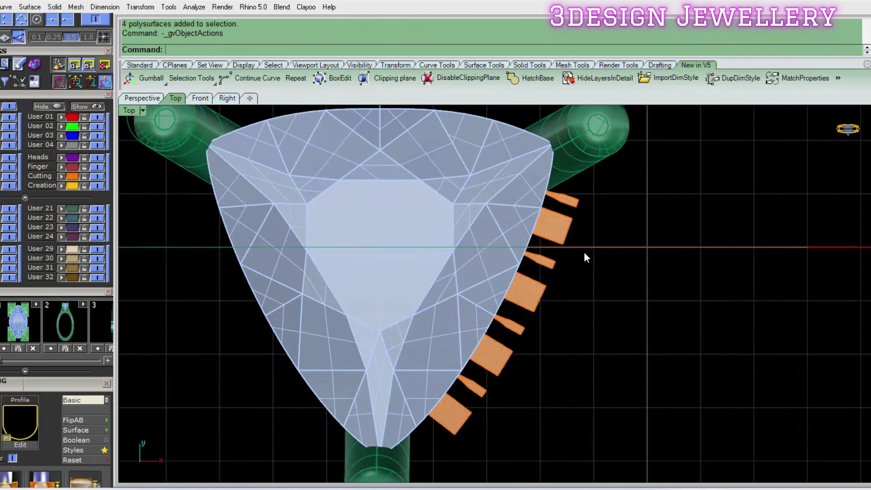
pyautogui.scroll(-3, 584, 252)
pyautogui.keyDown('ctrl'); pyautogui.keyDown('shift'); pyautogui.moveTo(631, 352); pyautogui.dragTo(560, 253, button='right'); pyautogui.keyUp('shift'); pyautogui.keyUp('ctrl')
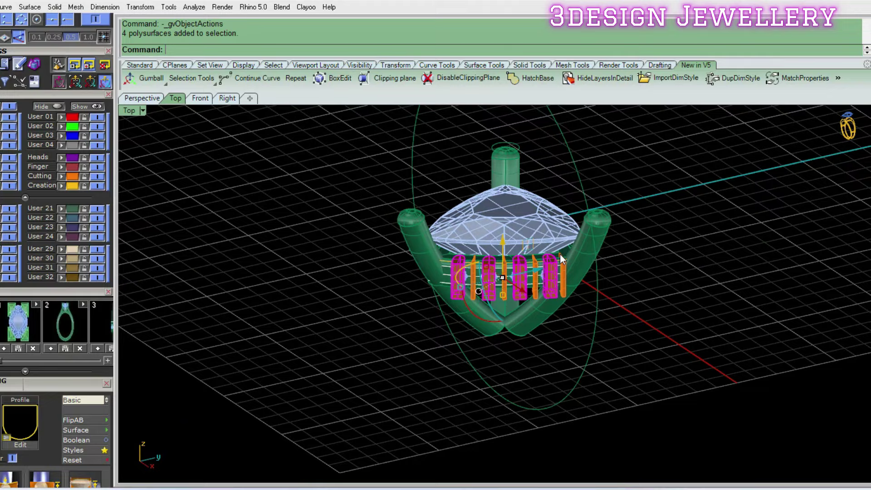
pyautogui.scroll(5, 559, 253)
pyautogui.press('Delete')
# - Bring up the object actions menu for the four selected gems
pyautogui.scroll(3, 501, 254)
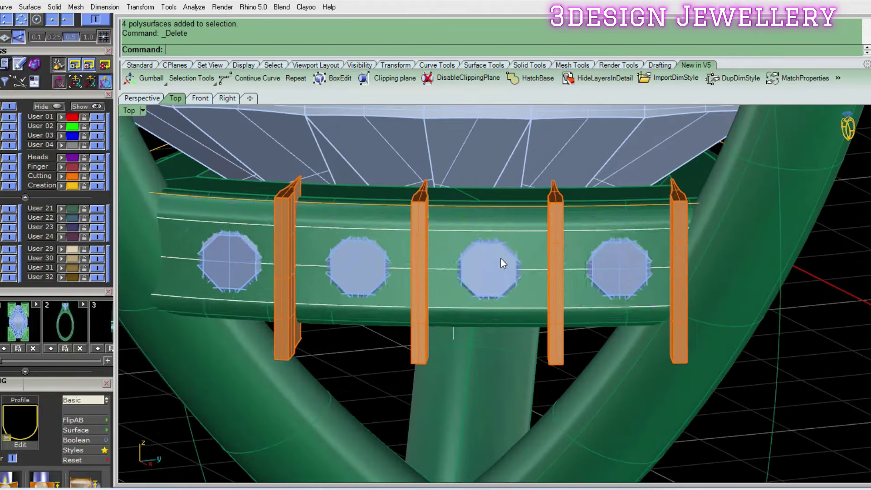
pyautogui.scroll(-4, 500, 258)
pyautogui.scroll(2, 519, 240)
pyautogui.middleClick(519, 239)
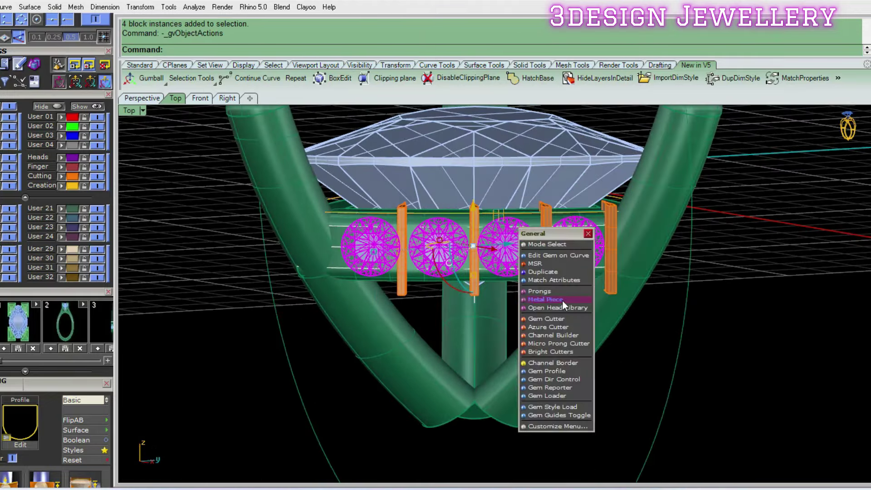
# - Add new micro-prong cutters to the gems with a 0.17 mm width
pyautogui.click(569, 344)
pyautogui.scroll(2, 557, 185)
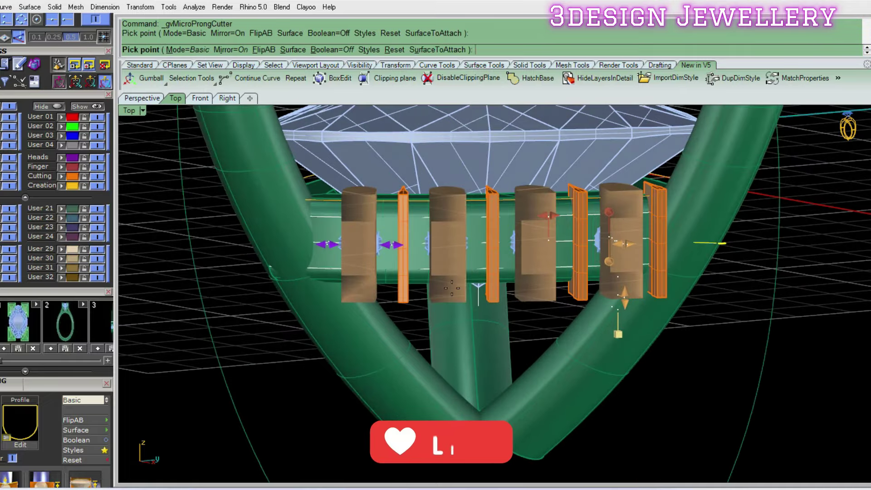
pyautogui.scroll(2, 557, 185)
pyautogui.scroll(2, 558, 185)
pyautogui.scroll(2, 653, 228)
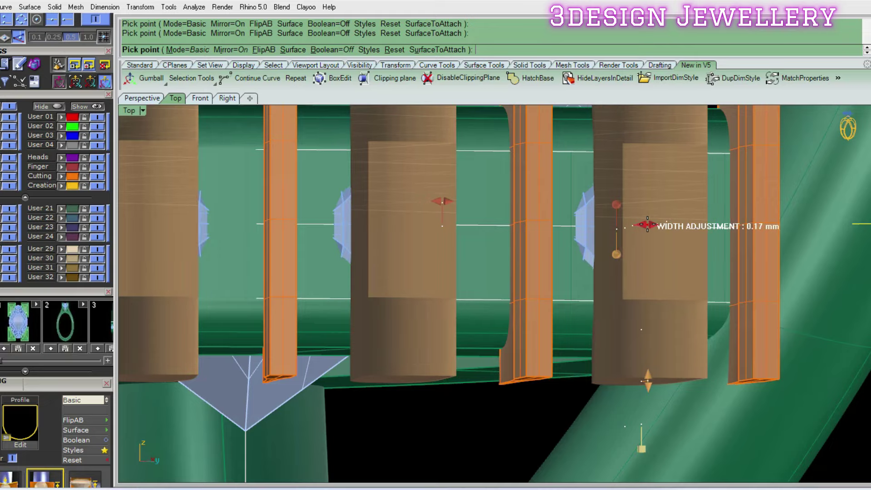
pyautogui.press('Return')
# - Check the cutter spacing with an aligned dimension from below
pyautogui.moveTo(610, 271); pyautogui.dragTo(564, 314, button='right')
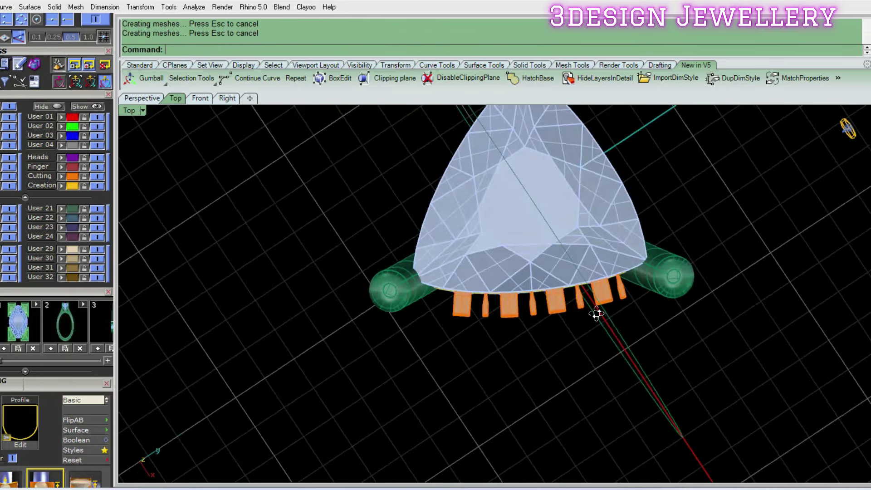
pyautogui.write('ad')
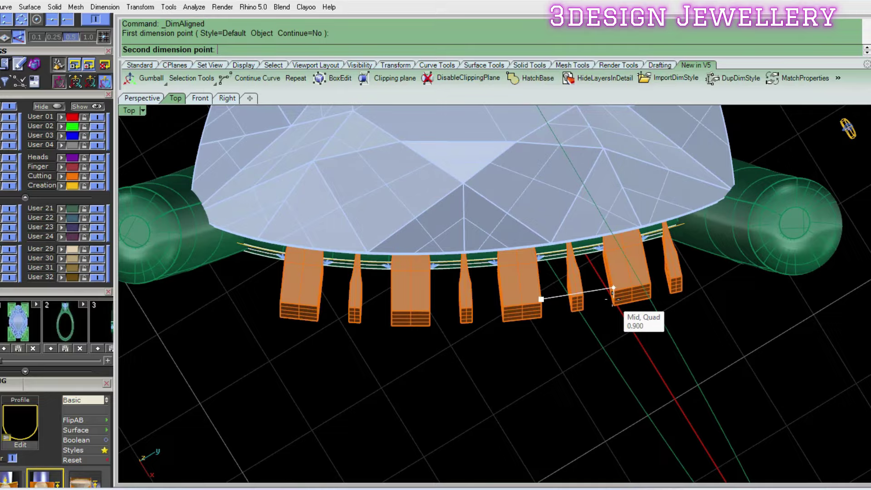
pyautogui.press('Escape')
pyautogui.scroll(-5, 612, 294)
pyautogui.moveTo(540, 344); pyautogui.dragTo(556, 309, button='right')
pyautogui.scroll(5, 556, 310)
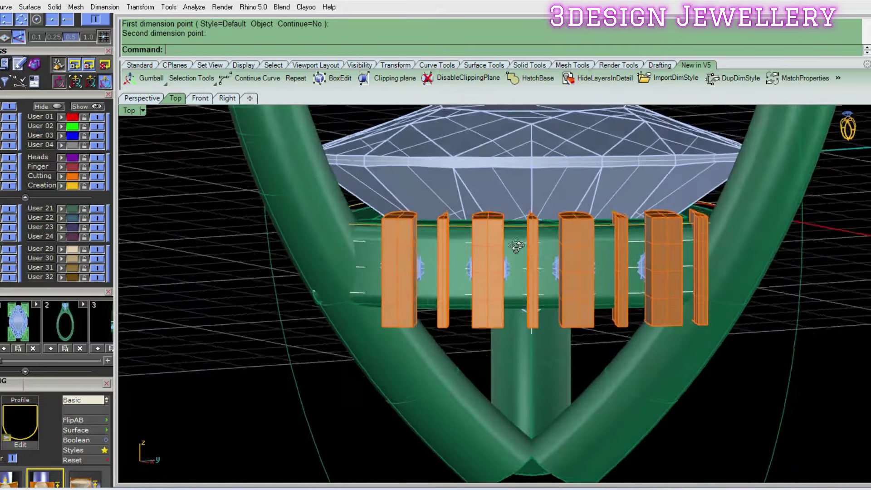
# - Select the new cutters and the gem group, then hide the Creation layer
pyautogui.click(600, 331)
pyautogui.moveTo(573, 275)
pyautogui.mouseDown(button='right')
pyautogui.moveTo(575, 311)
pyautogui.moveTo(556, 301)
pyautogui.mouseUp(button='right')
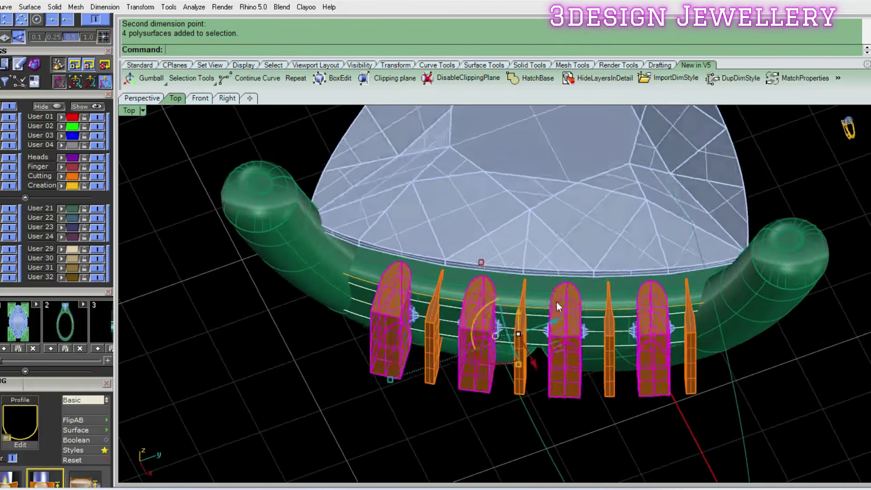
pyautogui.click(521, 218)
pyautogui.click(14, 186)
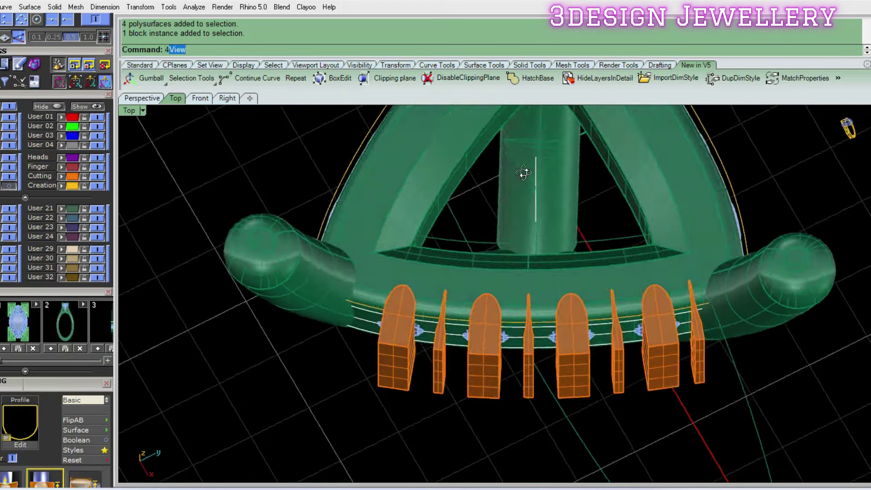
# - Maximize the Top view and switch it to ghosted display (ggv)
pyautogui.hotkey('ctrl', 'F1')
pyautogui.doubleClick(136, 111)
pyautogui.write('ggv')
pyautogui.press('Return')
pyautogui.scroll(5, 411, 286)
pyautogui.scroll(5, 521, 227)
# - Delete the four old micro-prong cutters on the right-side gems
pyautogui.click(470, 187)
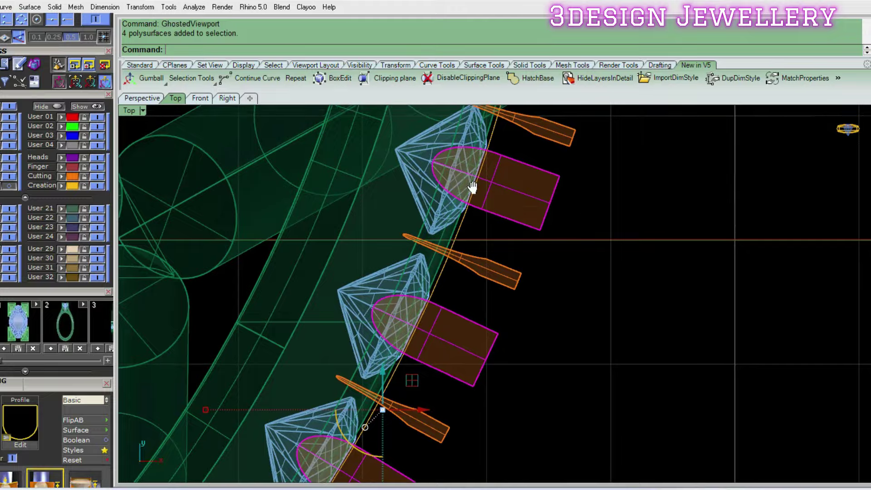
pyautogui.scroll(3, 438, 200)
pyautogui.scroll(3, 402, 176)
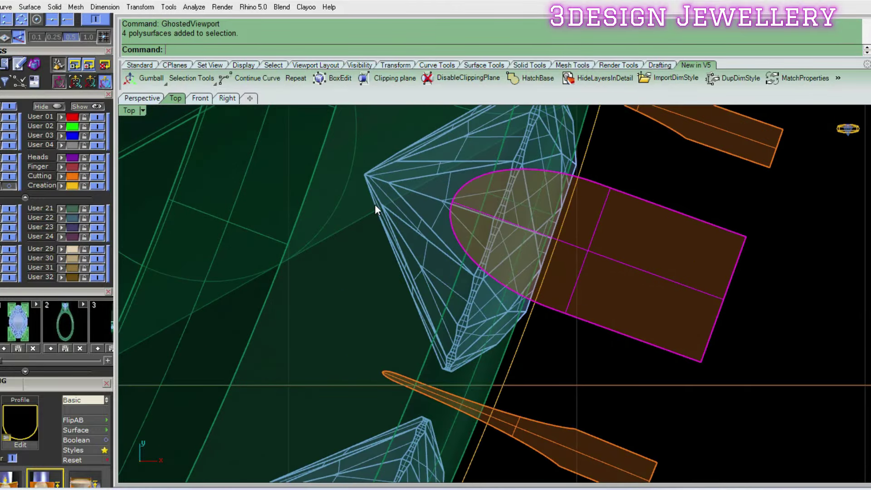
pyautogui.scroll(-4, 453, 209)
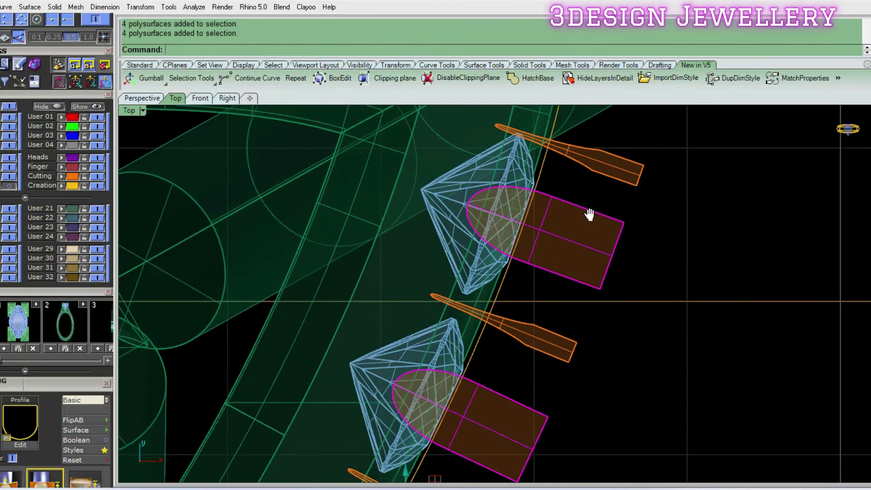
pyautogui.press('Delete')
# - Select the four right-side gems and launch Micro Prong Cutter from their actions menu
pyautogui.click(510, 219)
pyautogui.click(562, 259)
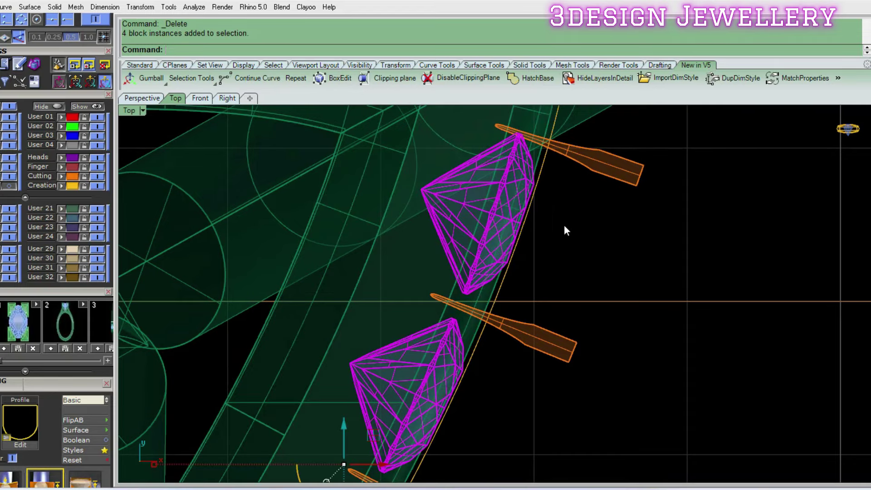
pyautogui.middleClick(579, 232)
pyautogui.click(628, 336)
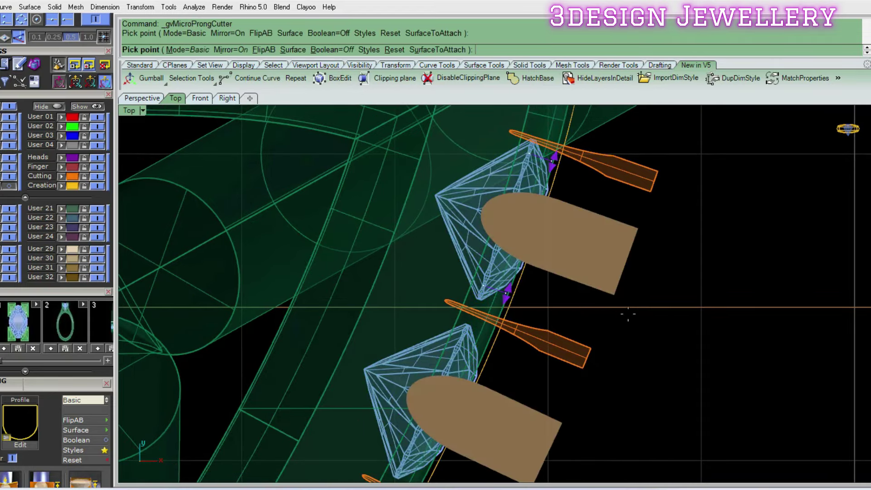
pyautogui.scroll(-3, 510, 328)
pyautogui.scroll(-3, 509, 327)
pyautogui.scroll(3, 470, 322)
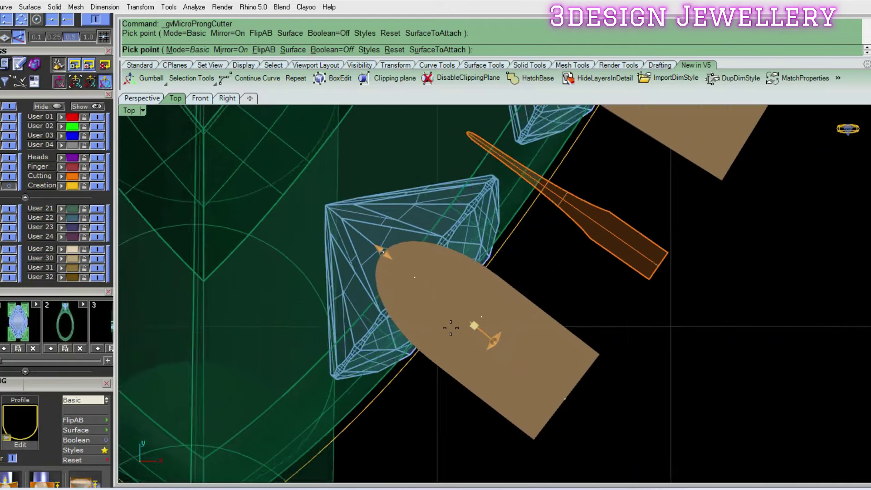
pyautogui.scroll(3, 456, 327)
pyautogui.moveTo(503, 333); pyautogui.dragTo(525, 357, button='right')
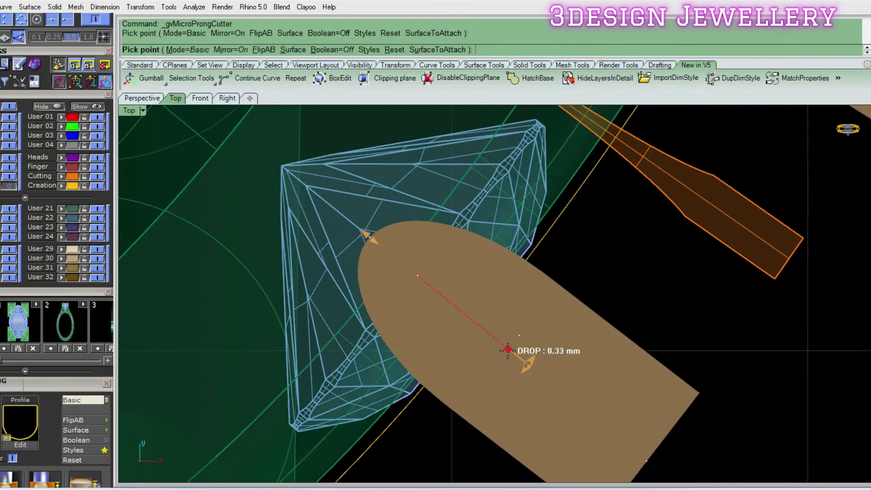
# - Reduce the cutter drop to about 0.15 mm and finish the micro-prong cutters
pyautogui.click(446, 325)
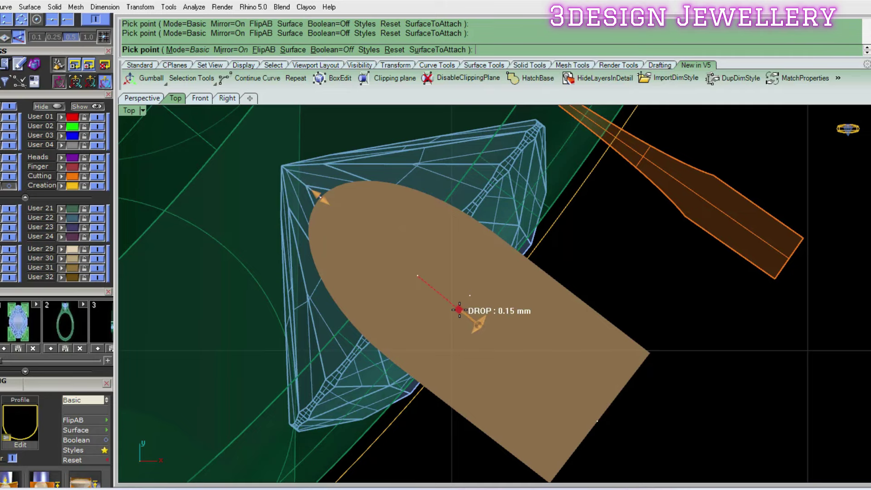
pyautogui.scroll(-4, 444, 298)
pyautogui.scroll(2, 448, 290)
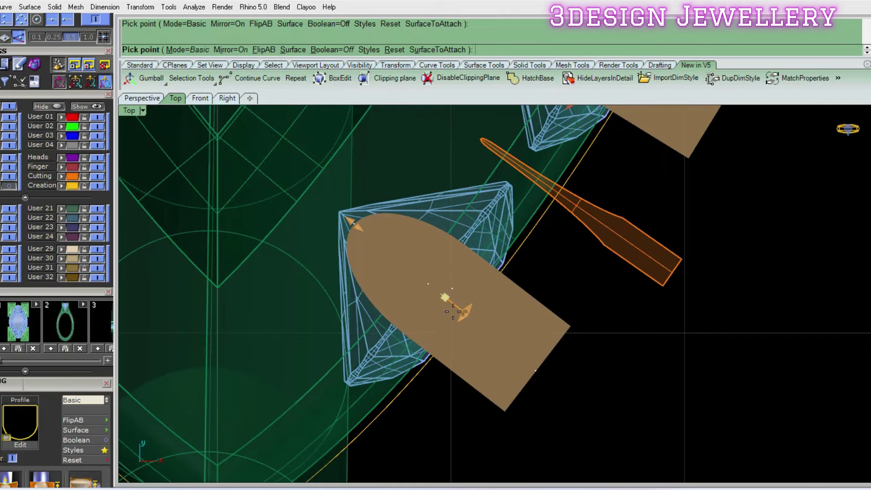
pyautogui.click(438, 292)
pyautogui.scroll(-3, 438, 293)
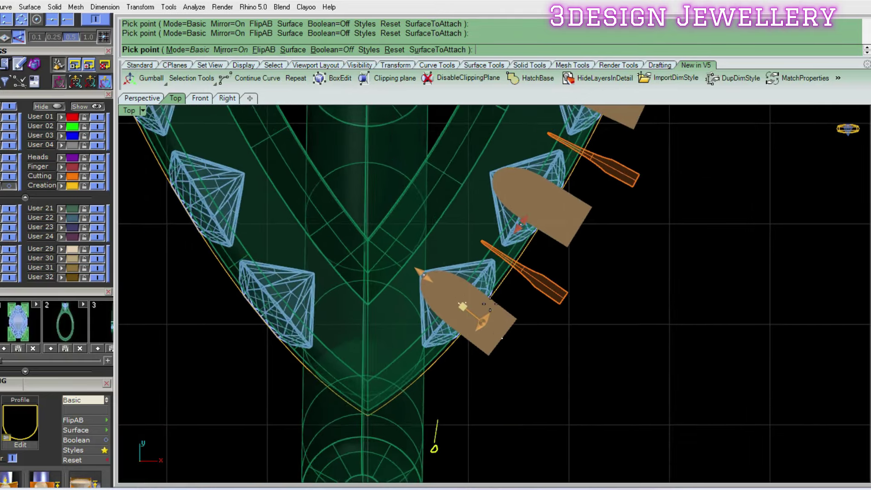
pyautogui.scroll(2, 607, 233)
pyautogui.moveTo(608, 234); pyautogui.dragTo(564, 304, button='right')
pyautogui.scroll(-1, 568, 277)
pyautogui.rightClick(568, 277)
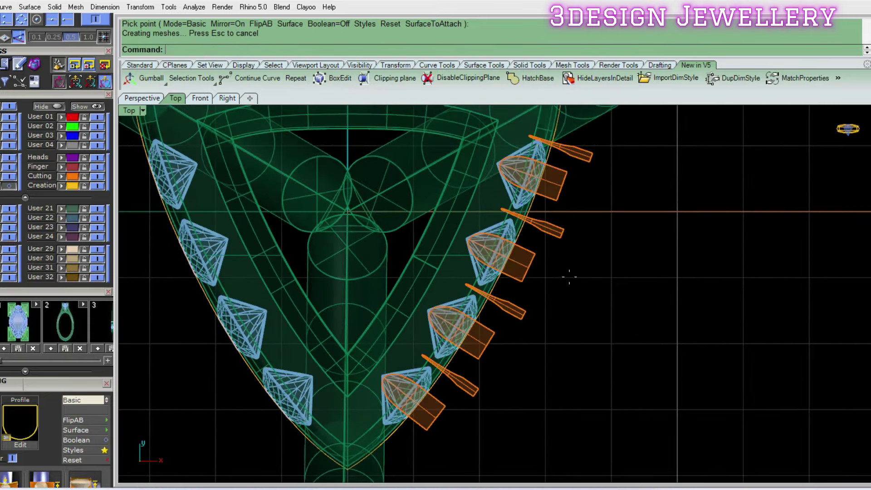
# - Select the gems on the left and top faces of the rail
pyautogui.click(296, 401)
pyautogui.scroll(-2, 296, 401)
pyautogui.scroll(2, 352, 183)
pyautogui.keyDown('shift'); pyautogui.click(324, 177); pyautogui.keyUp('shift')
pyautogui.scroll(-3, 324, 177)
pyautogui.scroll(1, 442, 223)
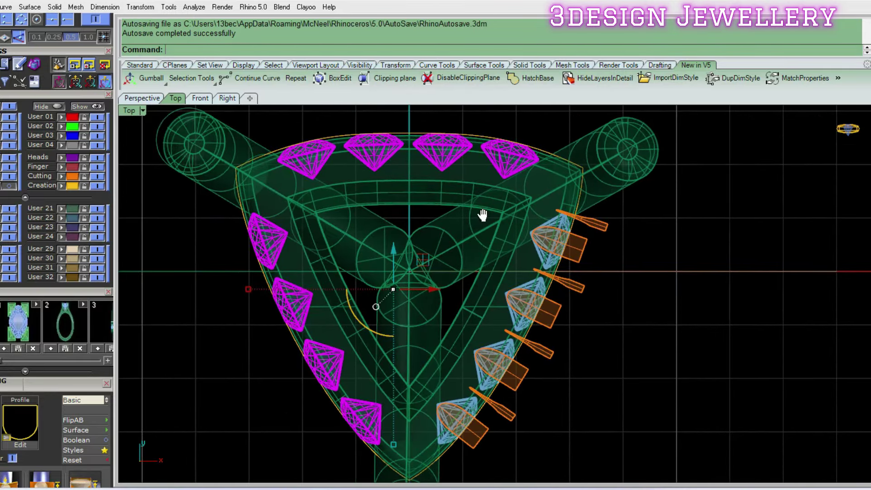
# - Add micro-prong cutters to the four top gems
pyautogui.middleClick(551, 318)
pyautogui.click(529, 318)
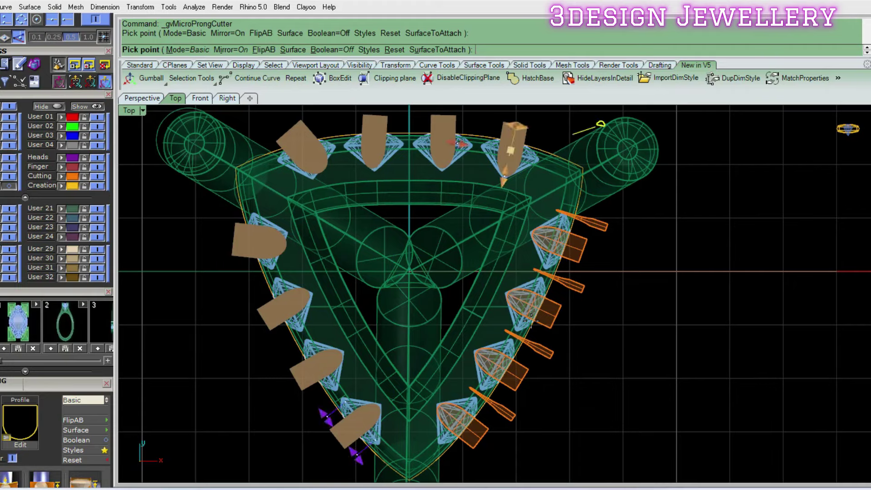
pyautogui.press('Escape')
pyautogui.click(510, 160)
pyautogui.rightClick(509, 159)
pyautogui.click(509, 160)
# - Repeat the micro-prong cutters on the left-side gems, then reselect the four top gems
pyautogui.scroll(3, 226, 289)
pyautogui.click(284, 253)
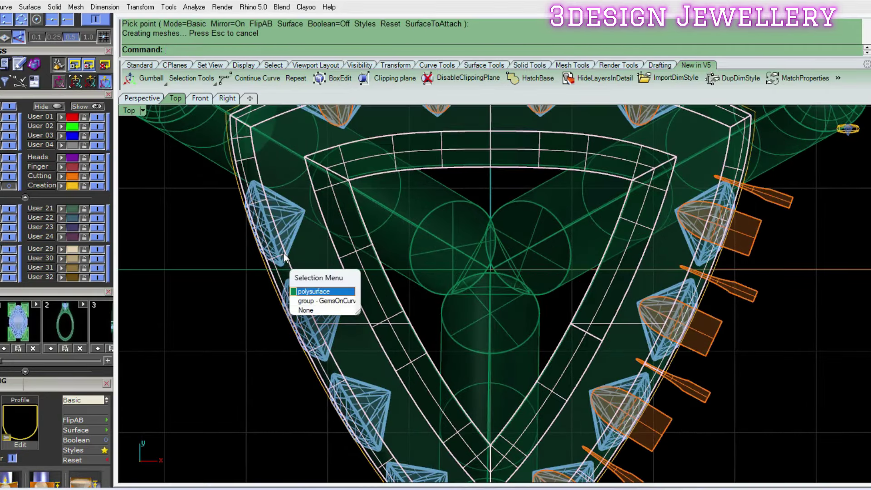
pyautogui.rightClick(287, 241)
pyautogui.click(288, 241)
pyautogui.scroll(-3, 393, 271)
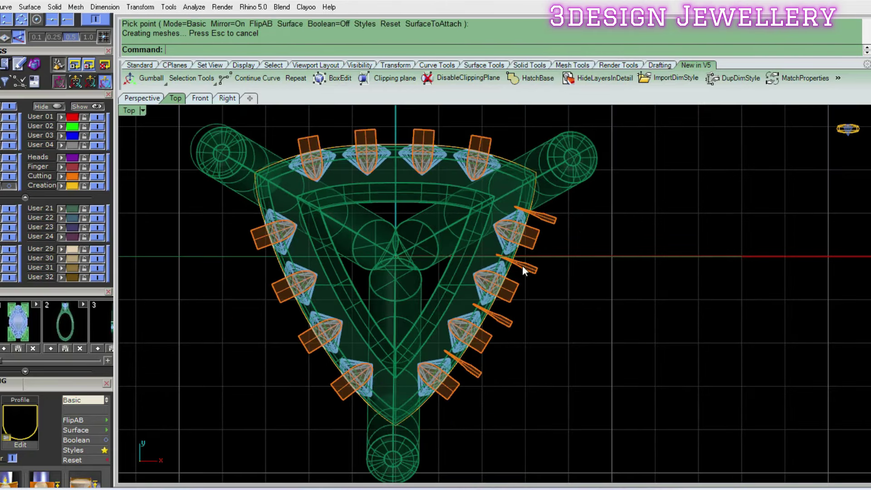
pyautogui.scroll(1, 528, 250)
pyautogui.scroll(-2, 526, 218)
pyautogui.scroll(3, 514, 204)
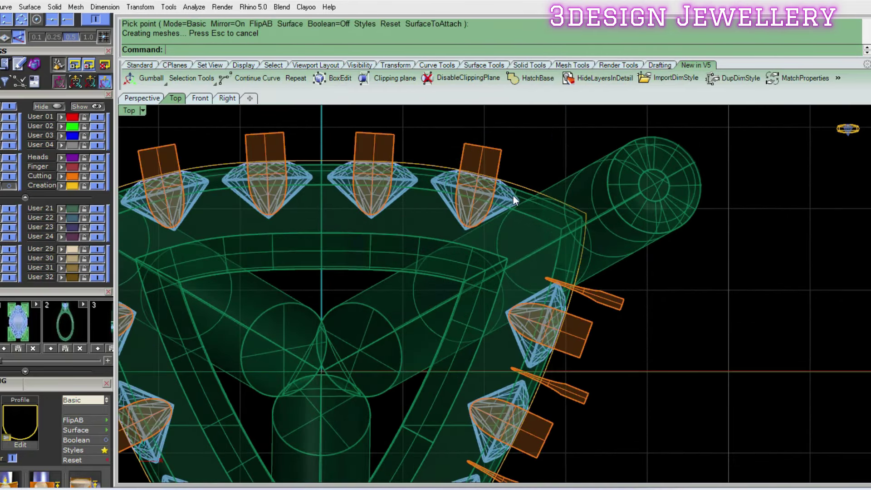
pyautogui.moveTo(513, 195); pyautogui.dragTo(524, 207, button='right')
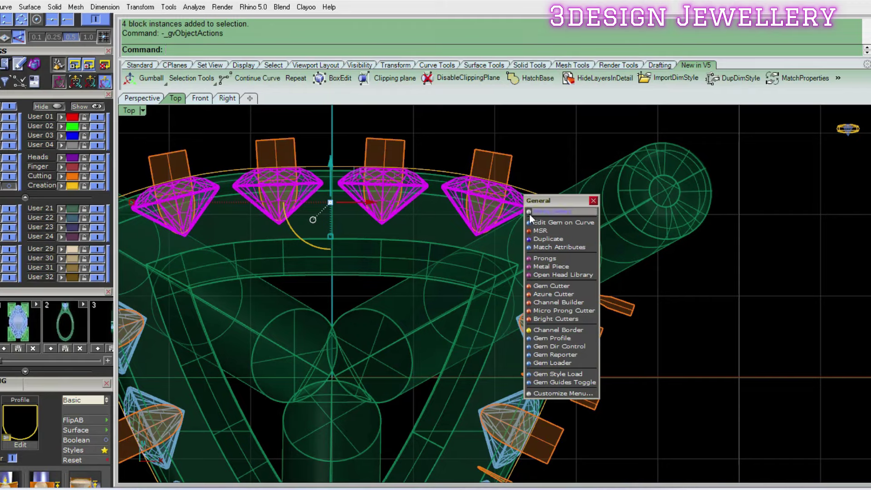
# - Add micro-prong cutters to the top gems using the v602 cutter profile
pyautogui.click(576, 311)
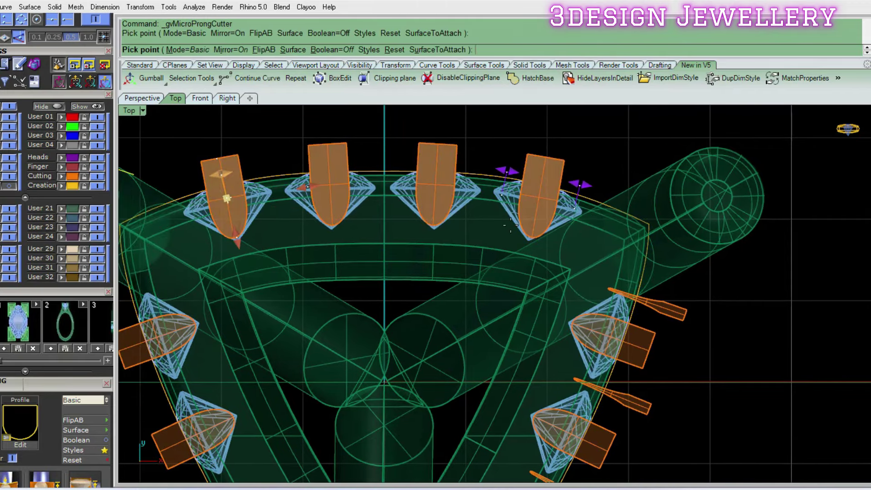
pyautogui.scroll(-1, 84, 400)
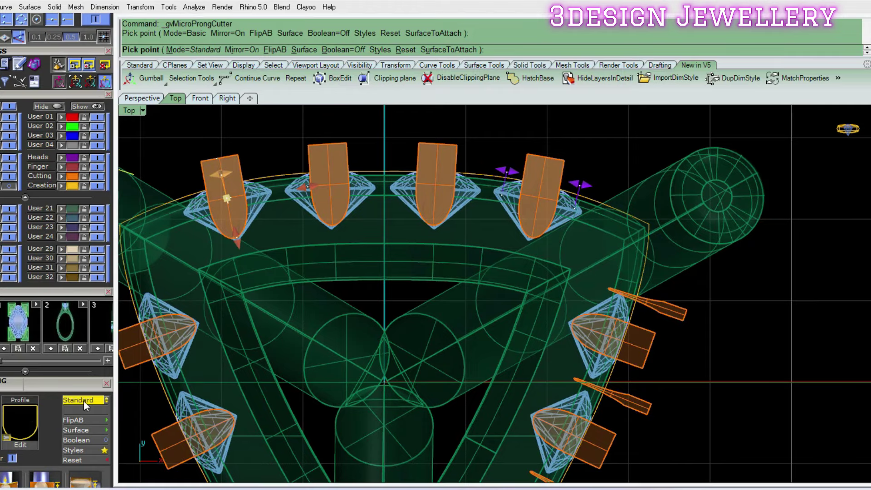
pyautogui.scroll(-1, 84, 401)
pyautogui.click(29, 416)
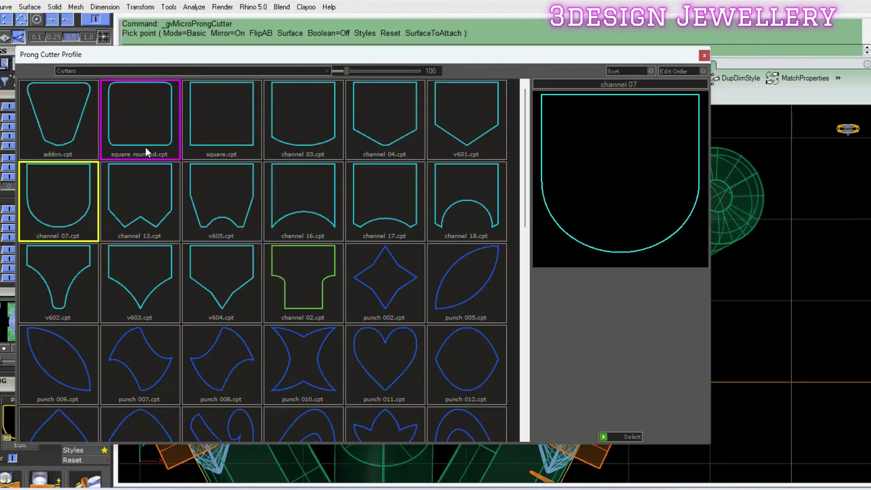
pyautogui.click(56, 274)
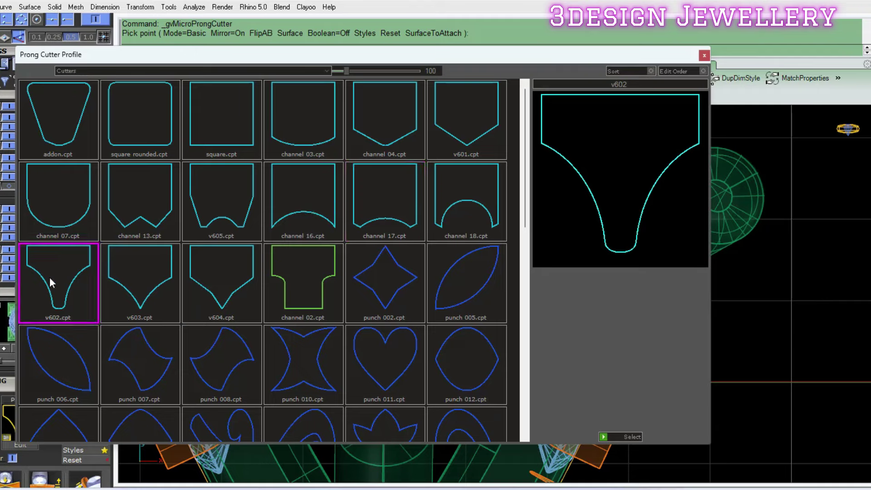
pyautogui.doubleClick(50, 276)
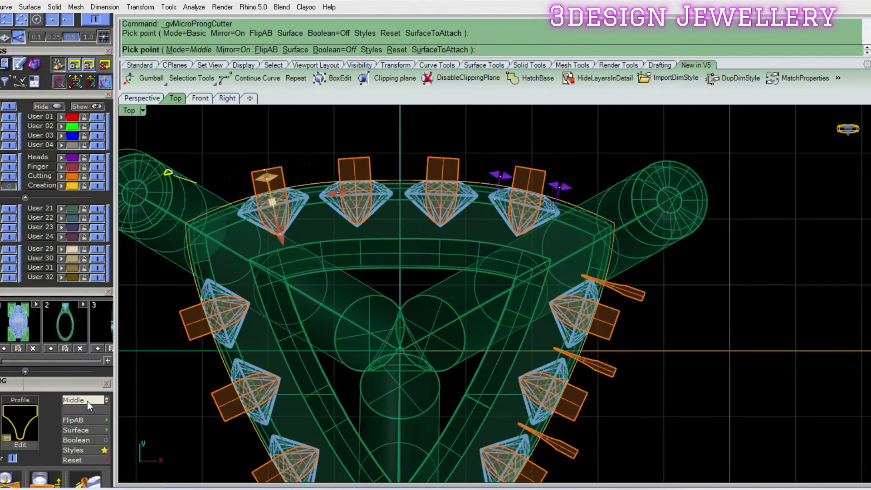
# - Position the top-row prong cutters in Middle mode and adjust their drop
pyautogui.scroll(-1, 331, 194)
pyautogui.scroll(-1, 331, 195)
pyautogui.scroll(-1, 331, 194)
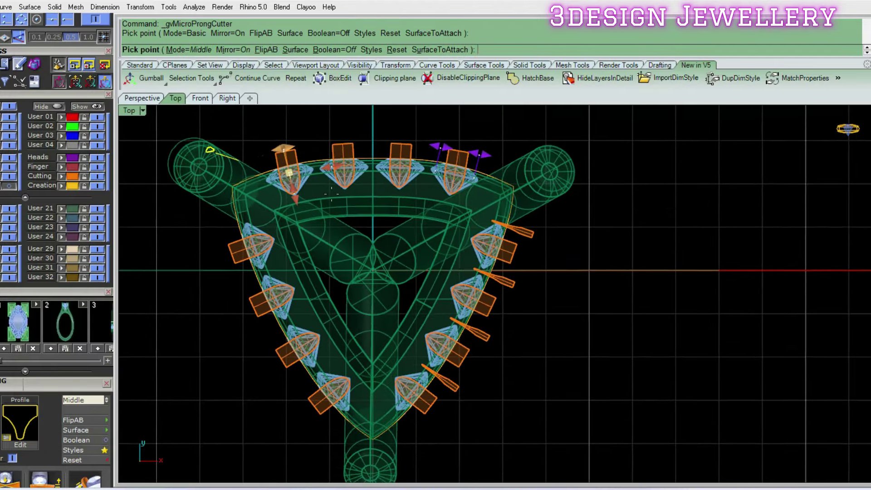
pyautogui.keyDown('ctrl'); pyautogui.keyDown('shift'); pyautogui.moveTo(331, 194); pyautogui.dragTo(398, 228, button='right'); pyautogui.keyUp('shift'); pyautogui.keyUp('ctrl')
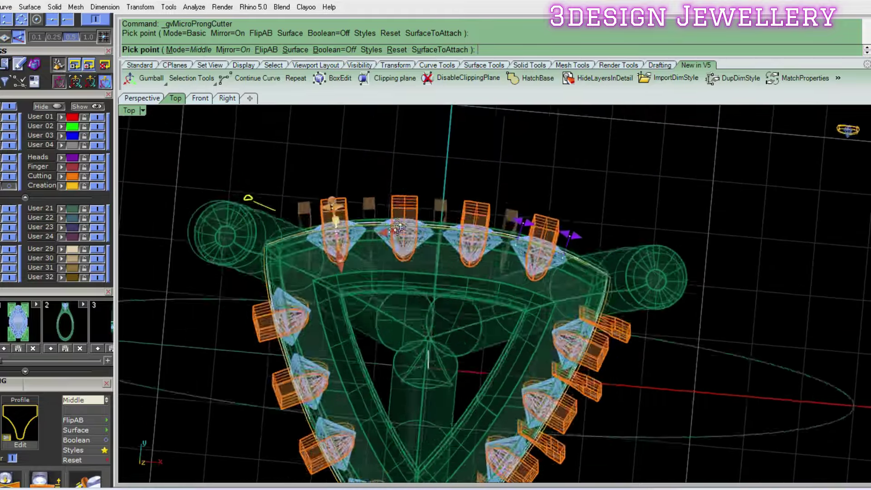
pyautogui.scroll(1, 398, 228)
pyautogui.scroll(2, 398, 228)
pyautogui.scroll(2, 408, 254)
pyautogui.scroll(2, 348, 262)
pyautogui.moveTo(348, 261)
pyautogui.keyDown('ctrl'); pyautogui.keyDown('shift'); pyautogui.mouseDown(button='right')
pyautogui.moveTo(297, 278)
pyautogui.moveTo(295, 268)
pyautogui.mouseUp(button='right'); pyautogui.keyUp('shift'); pyautogui.keyUp('ctrl')
pyautogui.click(292, 254)
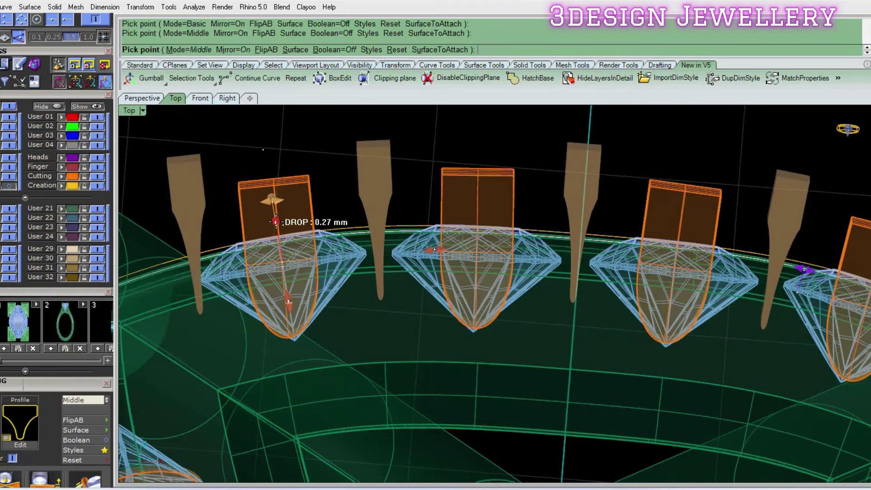
pyautogui.click(274, 213)
pyautogui.keyDown('ctrl'); pyautogui.keyDown('shift'); pyautogui.moveTo(273, 213); pyautogui.dragTo(292, 229, button='right'); pyautogui.keyUp('shift'); pyautogui.keyUp('ctrl')
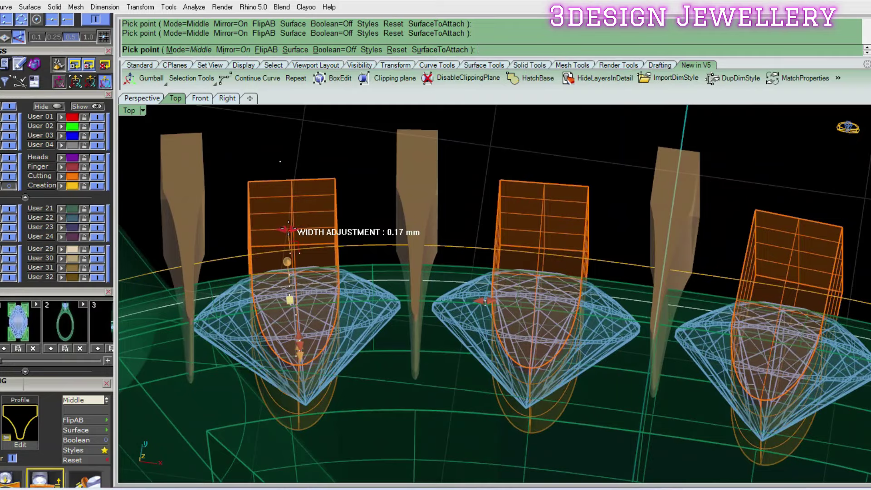
# - Apply a 0.17 mm width adjustment to the top-row prong cutters
pyautogui.moveTo(484, 301)
pyautogui.keyDown('ctrl'); pyautogui.keyDown('shift'); pyautogui.mouseDown(button='right')
pyautogui.moveTo(415, 247)
pyautogui.moveTo(307, 257)
pyautogui.mouseUp(button='right'); pyautogui.keyUp('shift'); pyautogui.keyUp('ctrl')
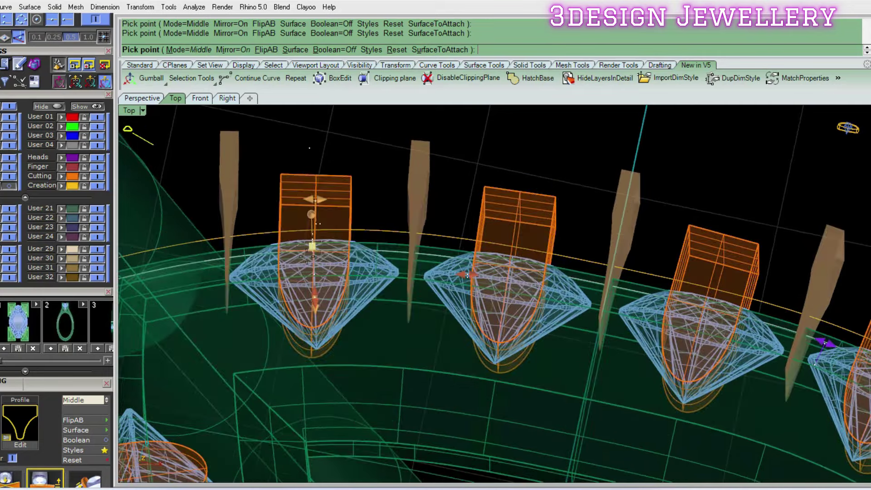
pyautogui.click(312, 245)
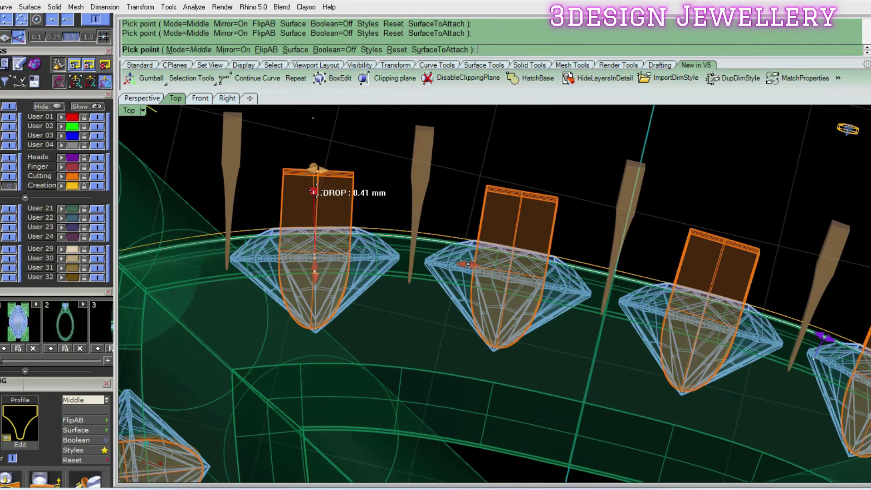
pyautogui.scroll(-2, 312, 191)
pyautogui.scroll(-3, 366, 216)
# - Finish the top-row cutters and view the head from below in shaded display (sv)
pyautogui.press('Return')
pyautogui.scroll(-3, 446, 271)
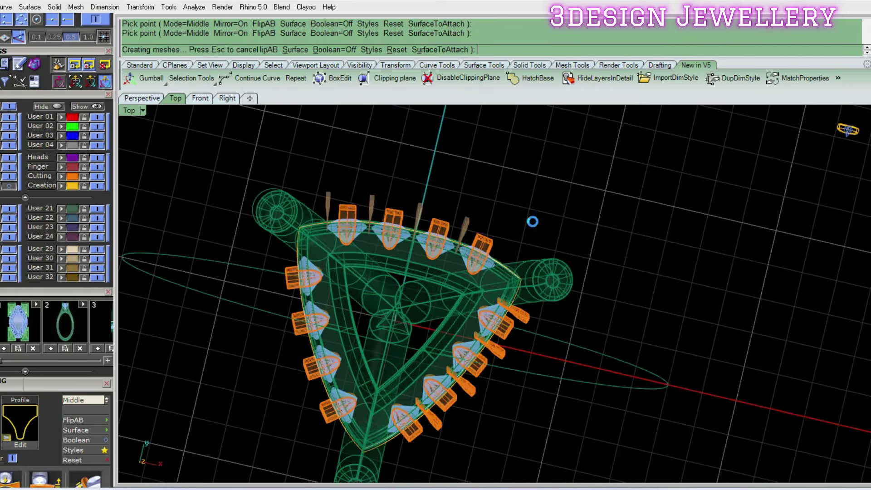
pyautogui.write('sv')
pyautogui.press('Return')
pyautogui.scroll(2, 405, 271)
pyautogui.moveTo(405, 271)
pyautogui.mouseDown(button='right')
pyautogui.moveTo(424, 265)
pyautogui.moveTo(467, 215)
pyautogui.moveTo(379, 228)
pyautogui.mouseUp(button='right')
# - Ungroup and delete the stray micro-prong cutter at the top row's left end
pyautogui.write('rg')
pyautogui.press('Return')
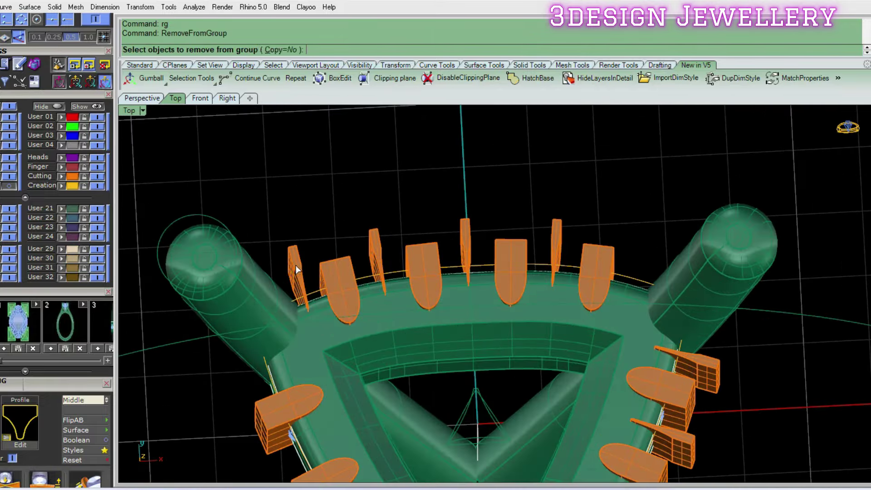
pyautogui.click(295, 265)
pyautogui.scroll(-3, 295, 264)
pyautogui.scroll(1, 475, 311)
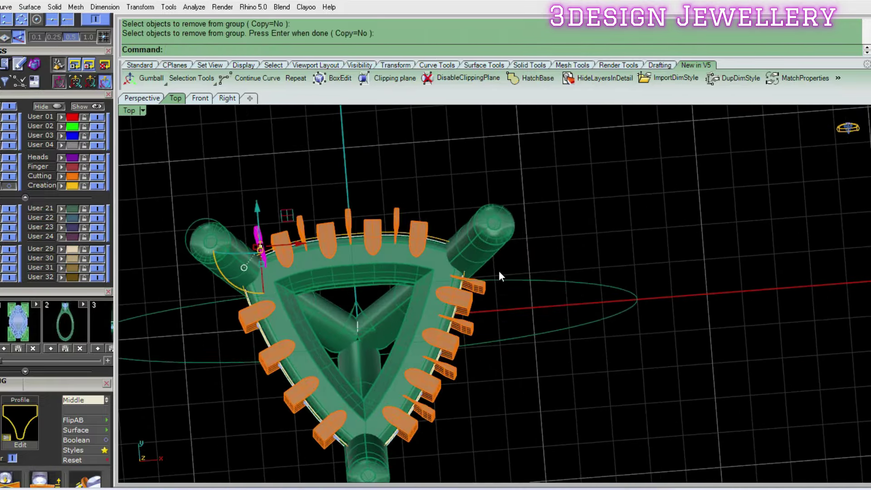
pyautogui.press('Delete')
pyautogui.scroll(-2, 499, 272)
# - Ungroup and delete the extra micro-prong cutter on the right end
pyautogui.write('rg')
pyautogui.press('Return')
pyautogui.scroll(3, 480, 313)
pyautogui.click(480, 274)
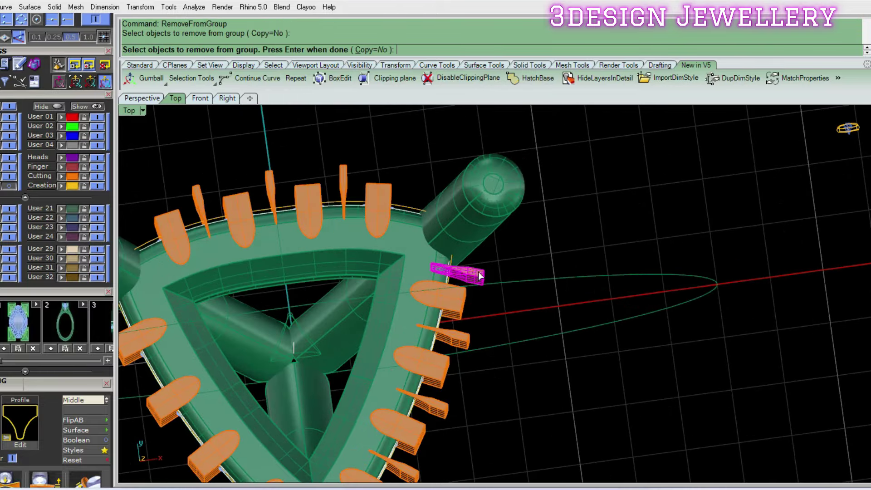
pyautogui.scroll(-3, 479, 274)
pyautogui.press('Return')
pyautogui.press('Delete')
pyautogui.scroll(2, 386, 313)
# - Switch to wireframe display and select the four left-side gems
pyautogui.write('w')
pyautogui.press('Return')
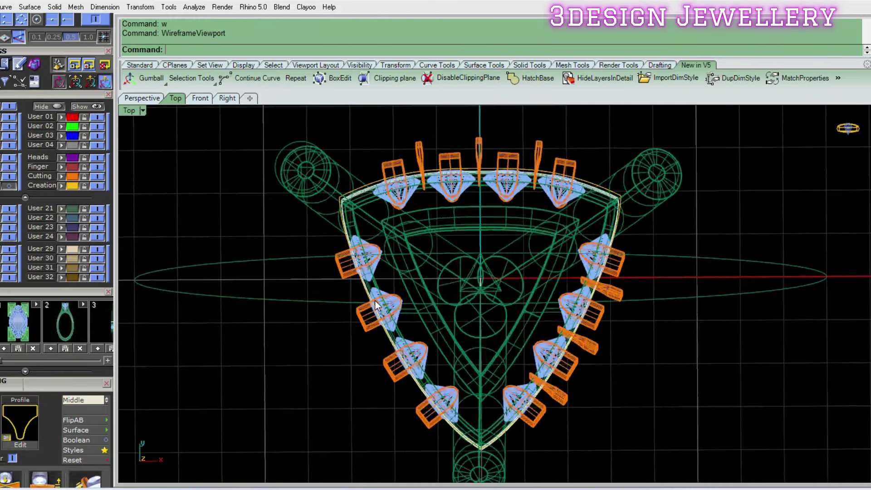
pyautogui.scroll(2, 374, 301)
pyautogui.click(384, 243)
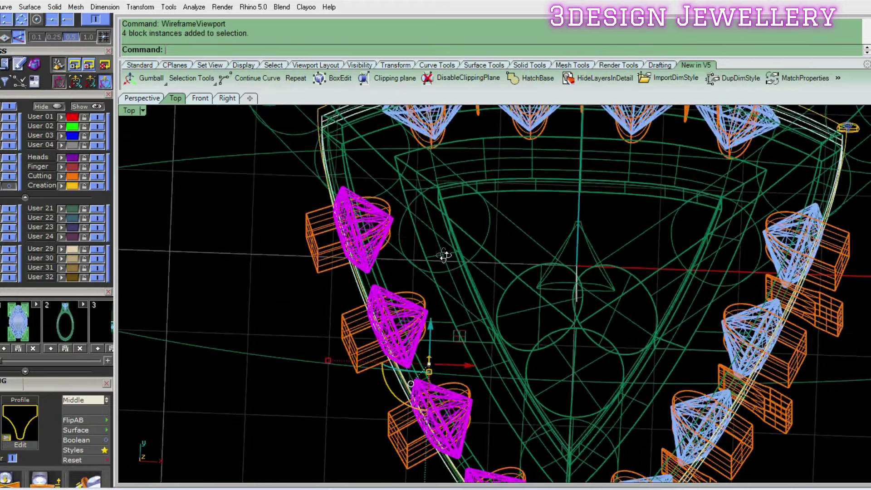
# - Cancel a first Micro Prong Cutter attempt and reselect the left-side gems
pyautogui.middleClick(446, 247)
pyautogui.click(483, 359)
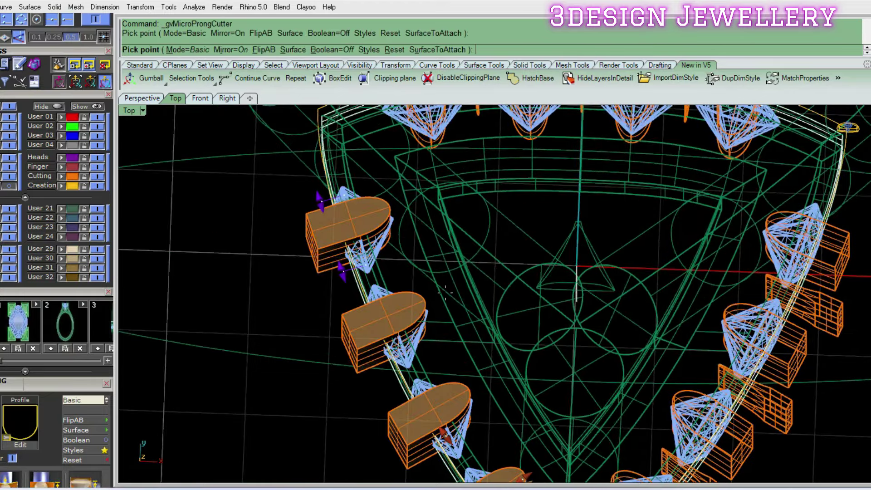
pyautogui.scroll(-1, 446, 293)
pyautogui.scroll(-3, 445, 293)
pyautogui.press('Return')
pyautogui.scroll(4, 401, 267)
pyautogui.scroll(1, 399, 267)
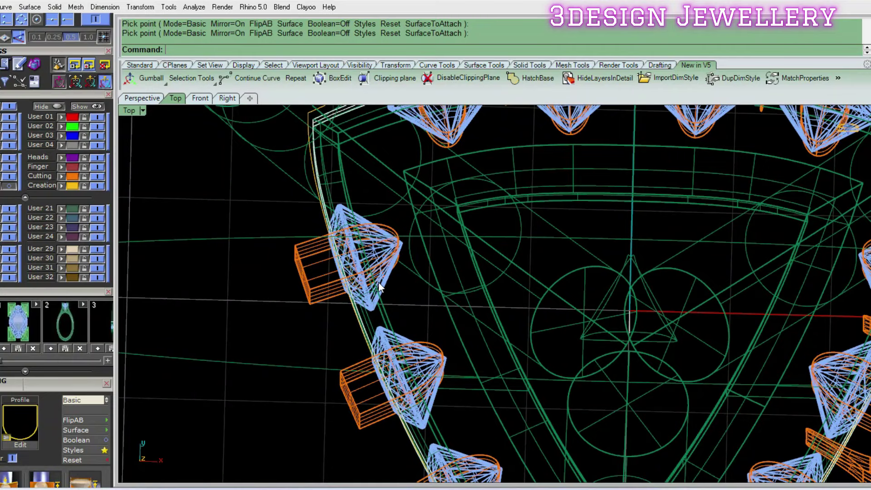
pyautogui.click(378, 282)
# - Place v602-profile micro-prong cutters in Middle mode between the left-side gems
pyautogui.middleClick(454, 257)
pyautogui.click(502, 346)
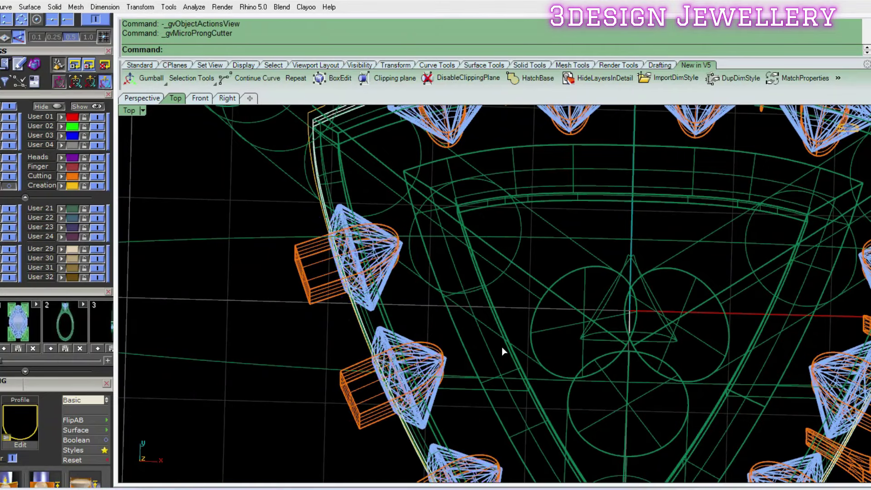
pyautogui.click(23, 422)
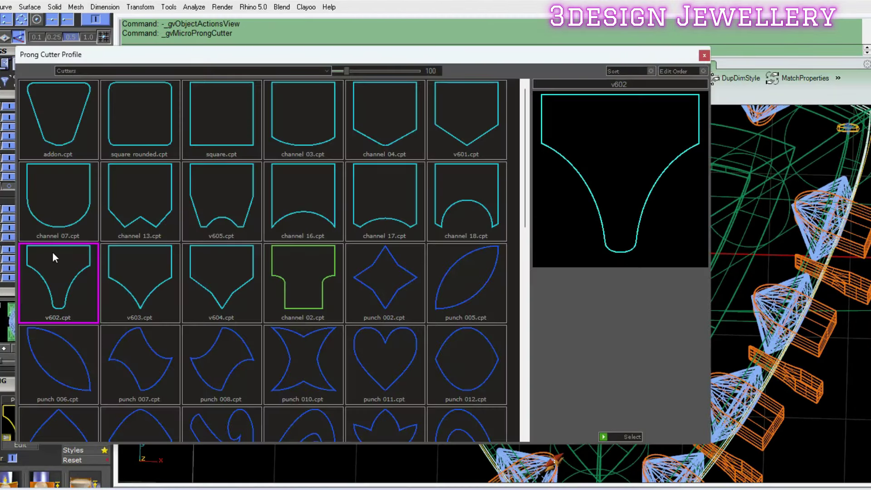
pyautogui.doubleClick(69, 281)
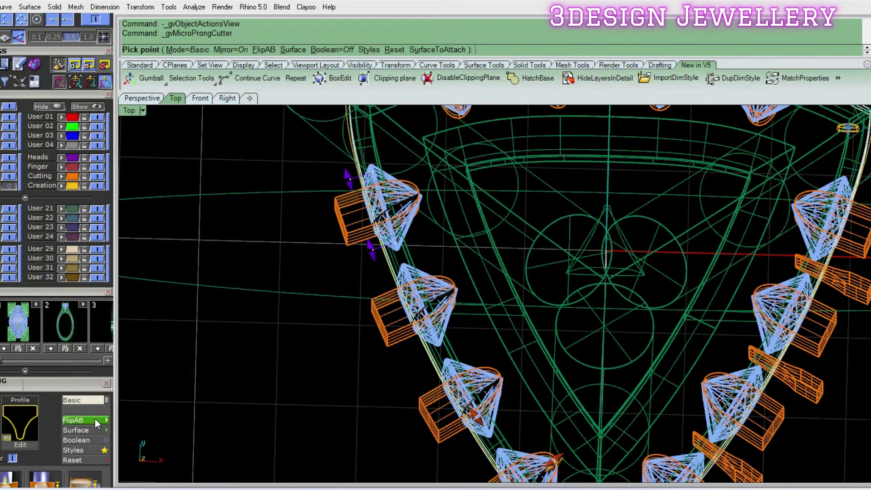
pyautogui.scroll(-2, 462, 297)
pyautogui.scroll(-2, 462, 297)
pyautogui.scroll(-2, 462, 297)
pyautogui.scroll(2, 399, 317)
pyautogui.scroll(1, 399, 319)
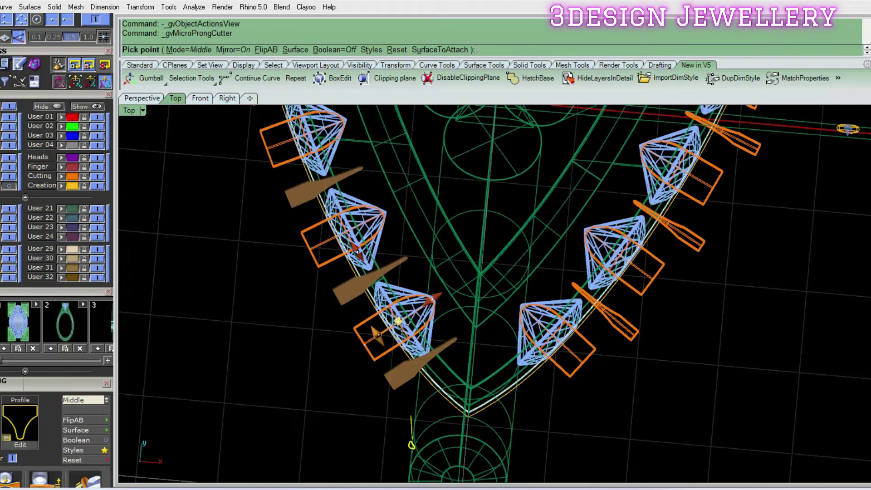
pyautogui.click(382, 331)
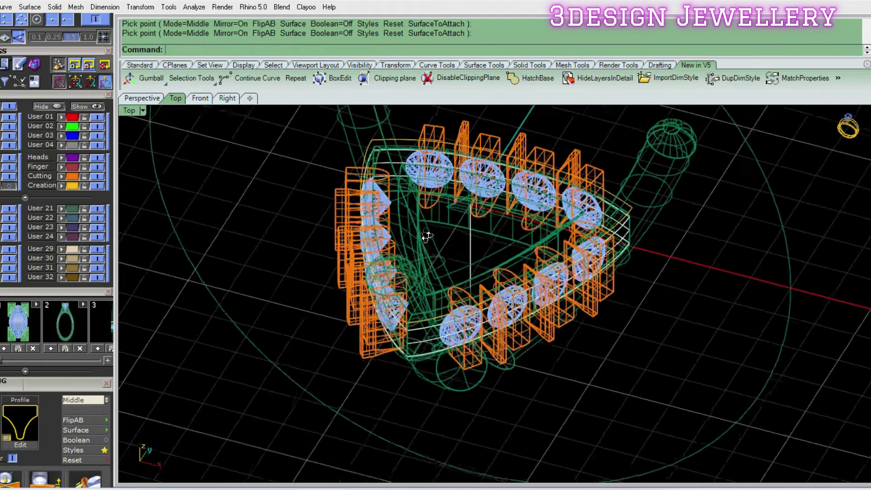
pyautogui.moveTo(409, 248)
pyautogui.mouseDown(button='right')
pyautogui.moveTo(455, 345)
pyautogui.moveTo(482, 311)
pyautogui.mouseUp(button='right')
# - Boolean-subtract the adjacent front cutters from the gallery rail with BooleanDifference
pyautogui.click(493, 265)
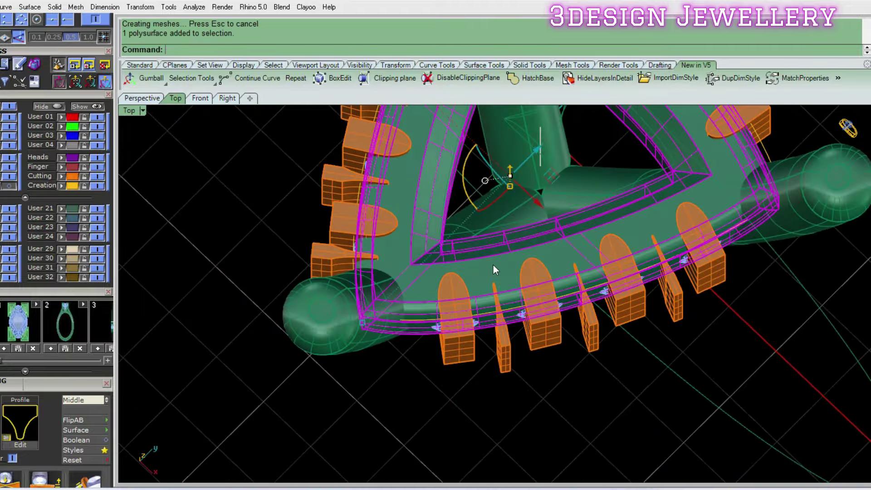
pyautogui.moveTo(493, 265); pyautogui.dragTo(450, 350, button='right')
pyautogui.write('BooleanDifference')
pyautogui.press('Return')
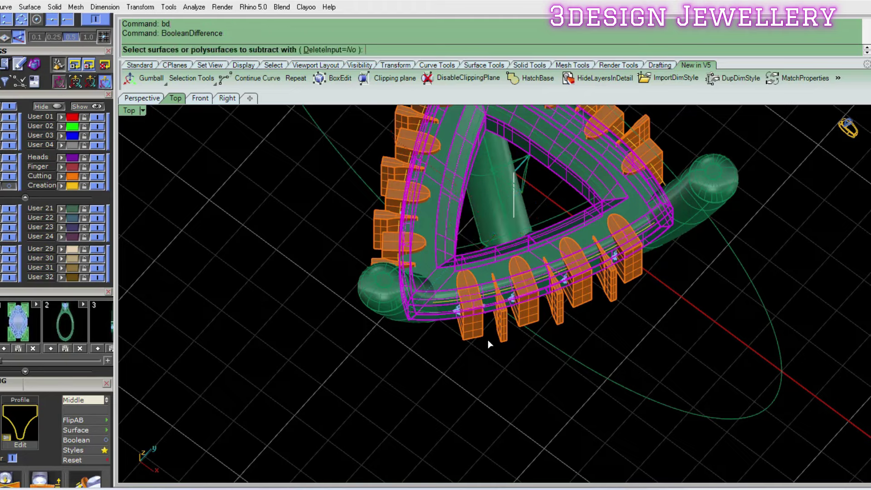
pyautogui.click(494, 336)
pyautogui.press('Return')
pyautogui.moveTo(527, 323); pyautogui.dragTo(532, 273, button='right')
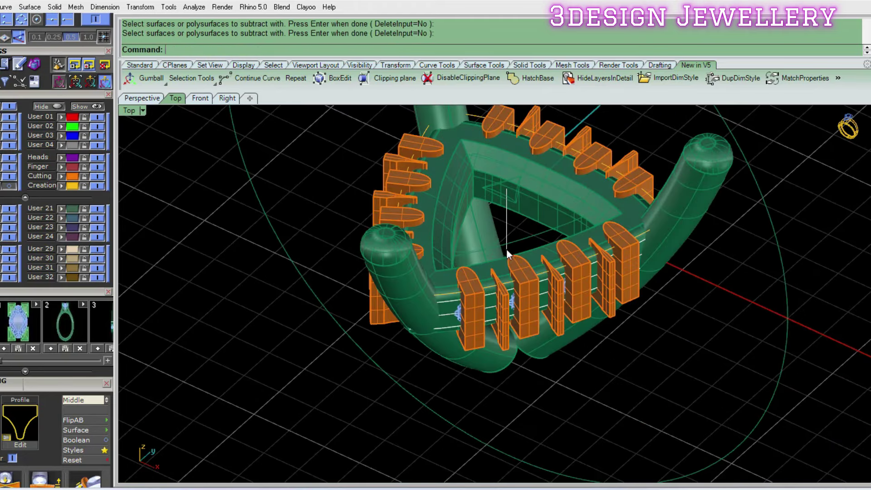
pyautogui.scroll(3, 447, 312)
pyautogui.scroll(3, 464, 311)
# - Select the four front-side gems and return to shaded display
pyautogui.hotkey('ctrl', 'alt', 'w')
pyautogui.scroll(2, 469, 326)
pyautogui.click(440, 353)
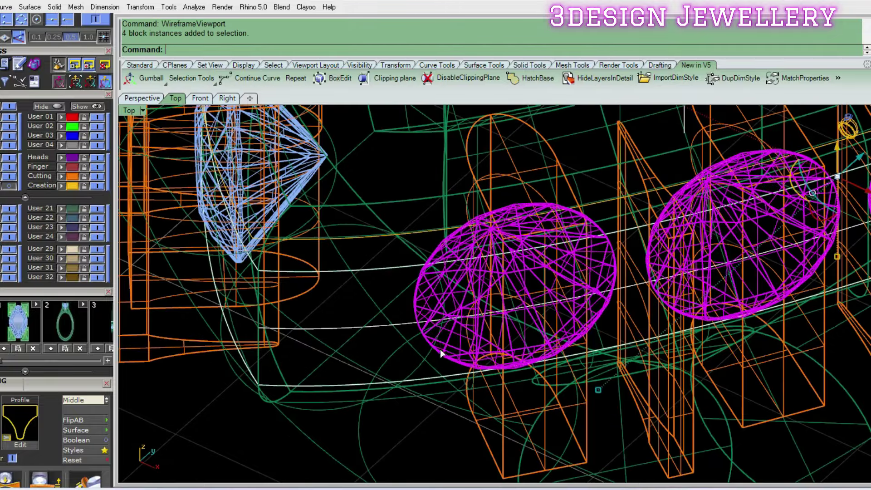
pyautogui.scroll(-5, 440, 353)
pyautogui.moveTo(439, 353)
pyautogui.mouseDown(button='right')
pyautogui.moveTo(480, 254)
pyautogui.moveTo(488, 257)
pyautogui.mouseUp(button='right')
pyautogui.write('sv')
pyautogui.press('Return')
pyautogui.scroll(3, 479, 254)
# - Run a gem command from the actions list on the four front gems
pyautogui.middleClick(489, 257)
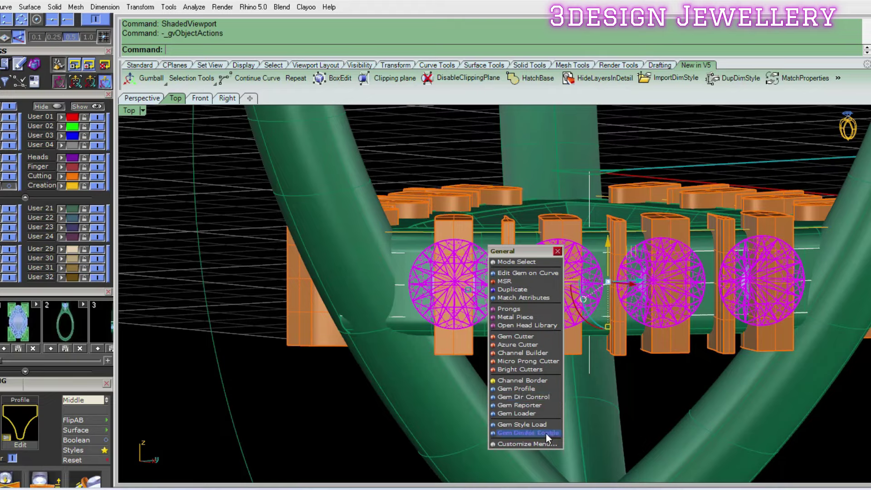
pyautogui.click(526, 379)
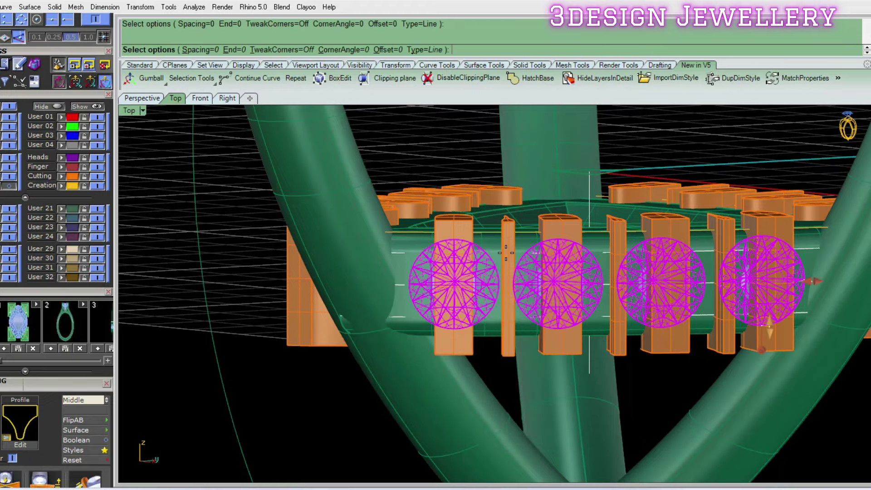
pyautogui.scroll(-2, 504, 253)
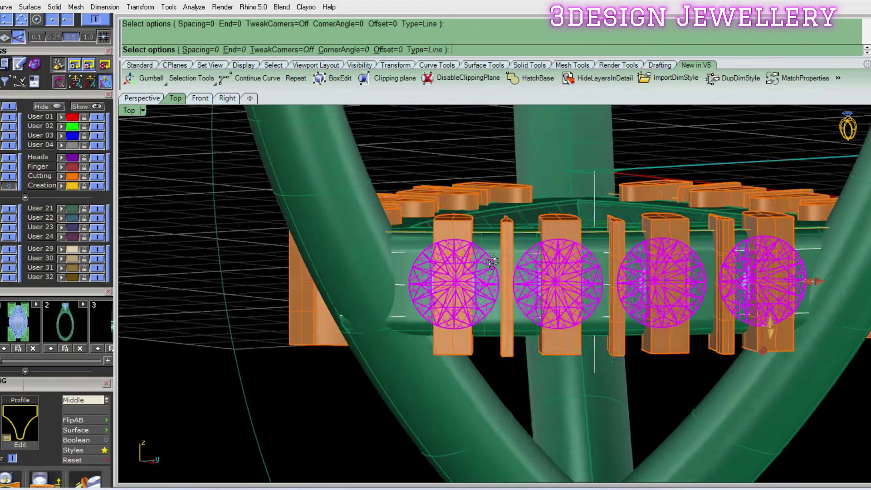
pyautogui.moveTo(504, 253)
pyautogui.mouseDown(button='right')
pyautogui.moveTo(573, 320)
pyautogui.moveTo(478, 261)
pyautogui.mouseUp(button='right')
pyautogui.scroll(5, 573, 320)
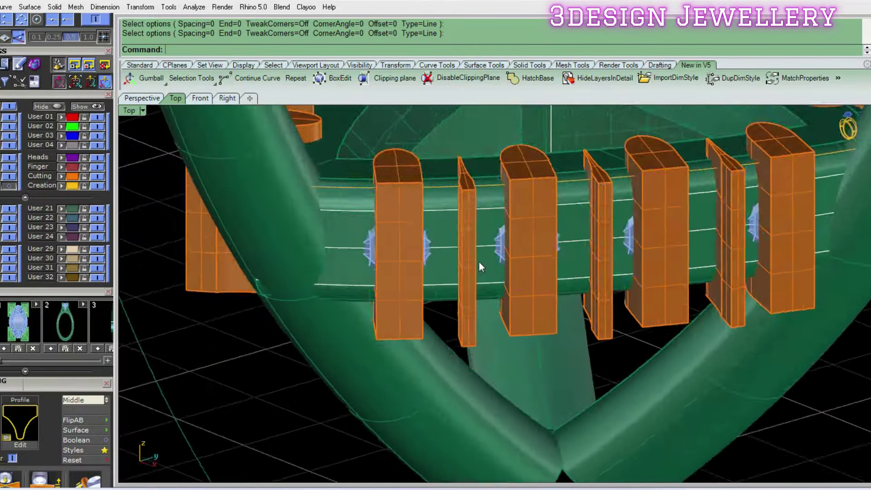
pyautogui.scroll(3, 523, 227)
# - Start a Channel Builder on the front-row gems using the channel 07 edge profile
pyautogui.middleClick(562, 239)
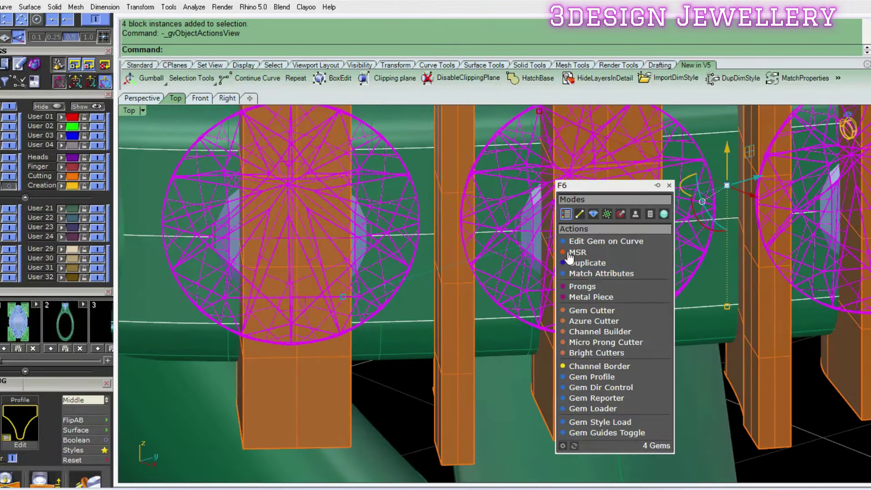
pyautogui.click(594, 335)
pyautogui.scroll(-3, 595, 337)
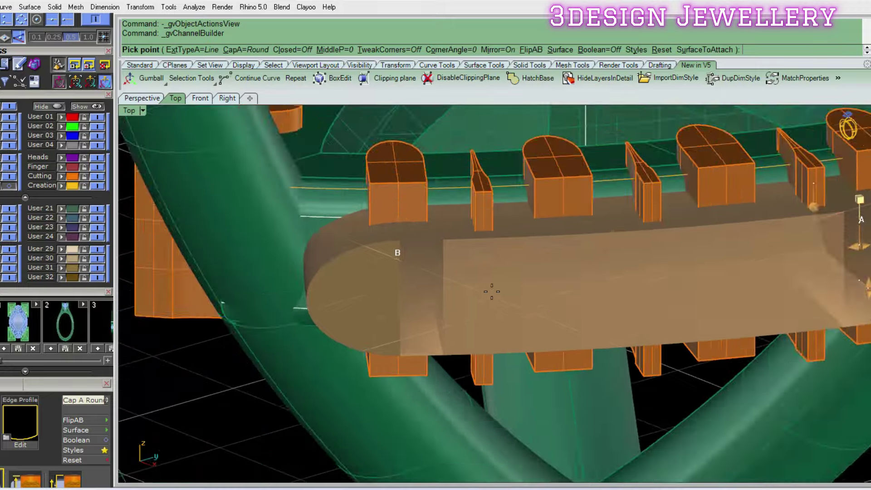
pyautogui.moveTo(490, 290); pyautogui.dragTo(533, 245, button='right')
pyautogui.scroll(2, 533, 244)
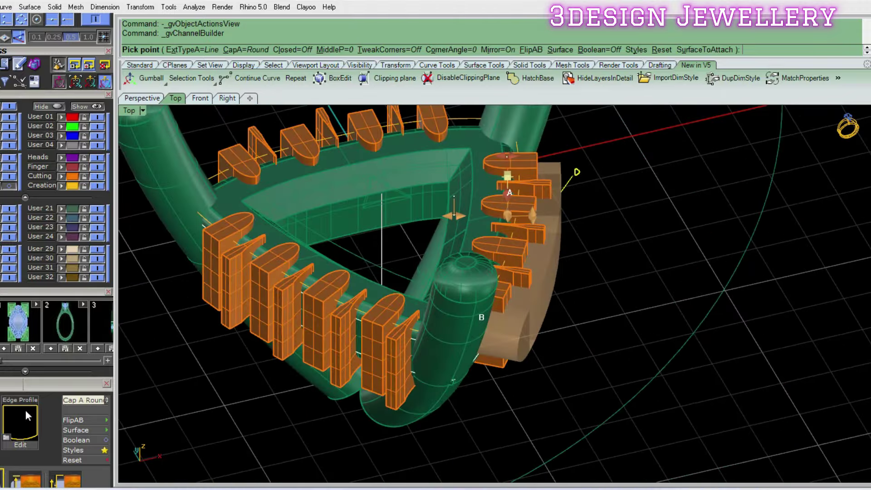
pyautogui.click(27, 413)
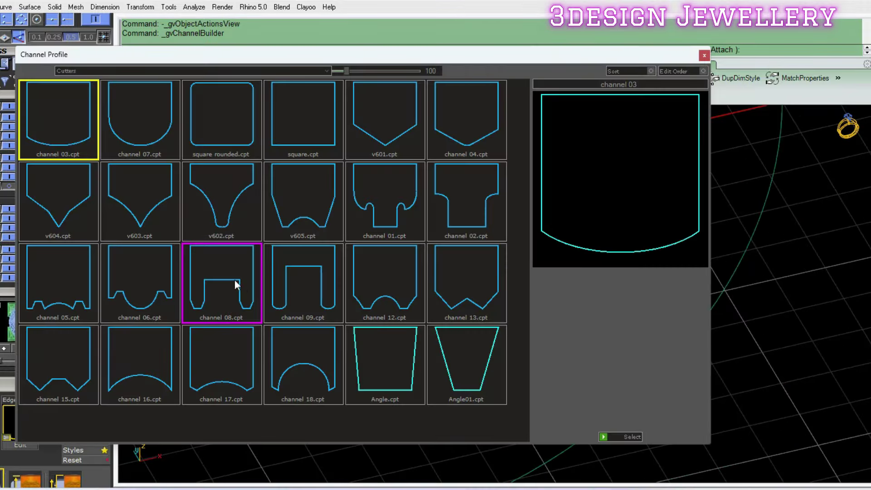
pyautogui.doubleClick(175, 124)
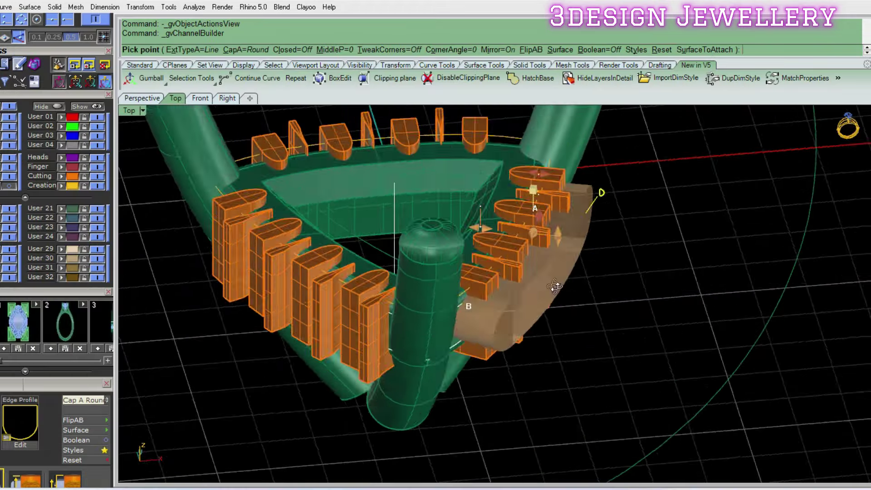
pyautogui.scroll(2, 574, 286)
pyautogui.scroll(2, 554, 313)
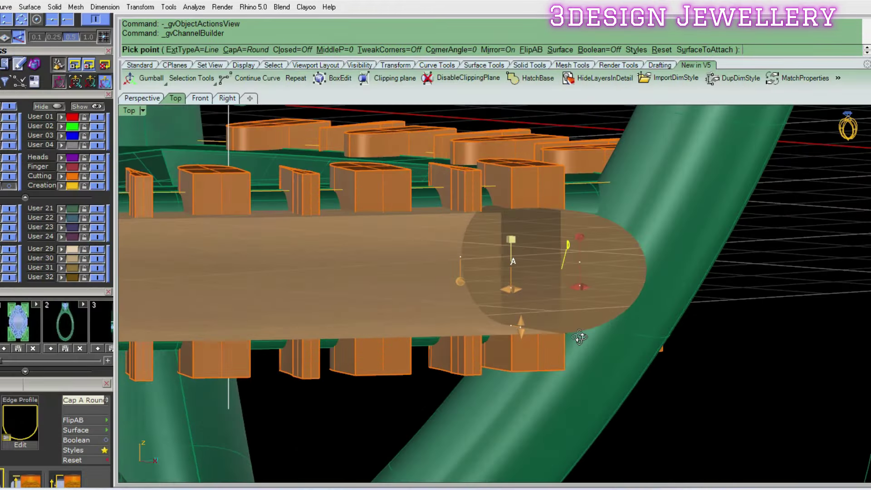
pyautogui.scroll(2, 536, 332)
# - Pick the channel's end point and width, check it in Ghosted view, then finish the cutter
pyautogui.click(529, 297)
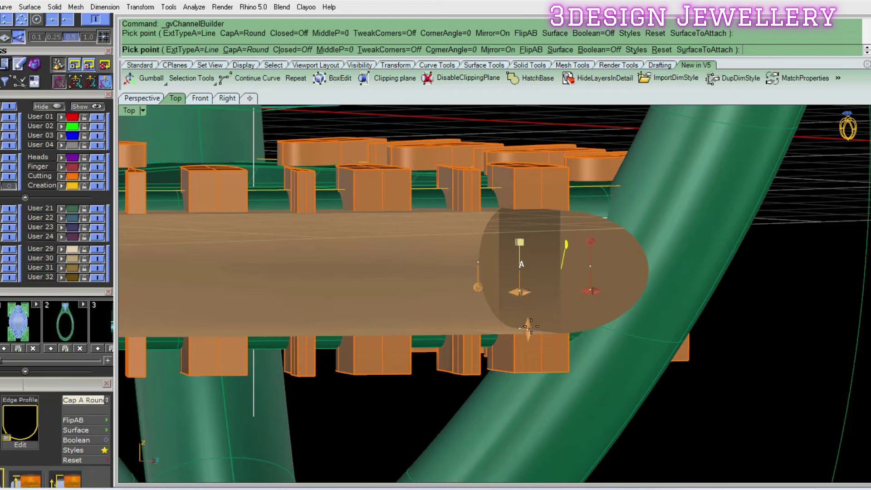
pyautogui.click(527, 298)
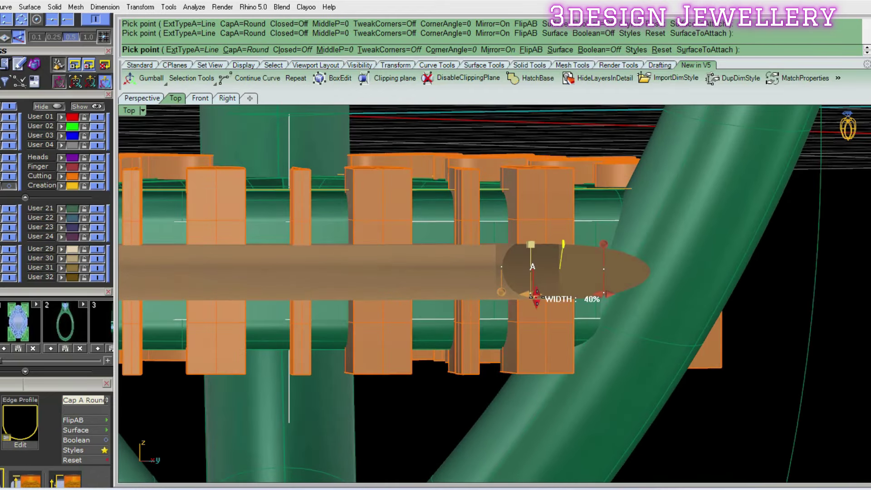
pyautogui.moveTo(536, 298)
pyautogui.mouseDown(button='right')
pyautogui.moveTo(456, 287)
pyautogui.moveTo(456, 320)
pyautogui.mouseUp(button='right')
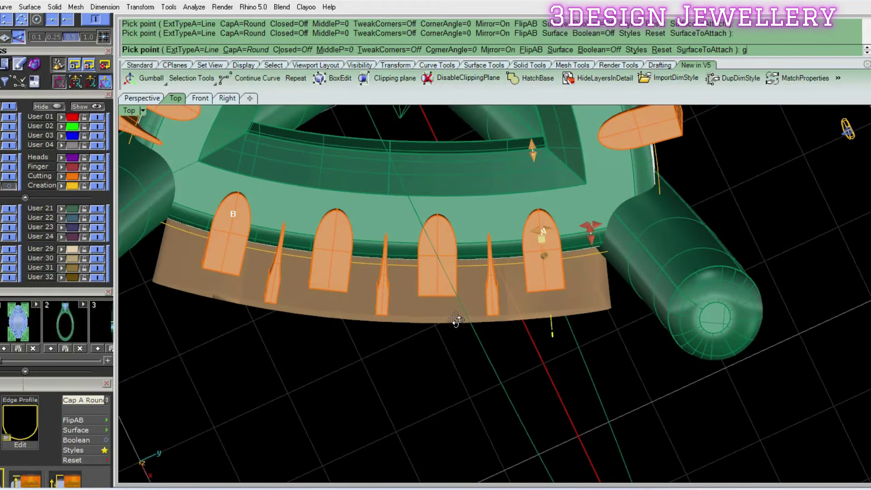
pyautogui.press('Return')
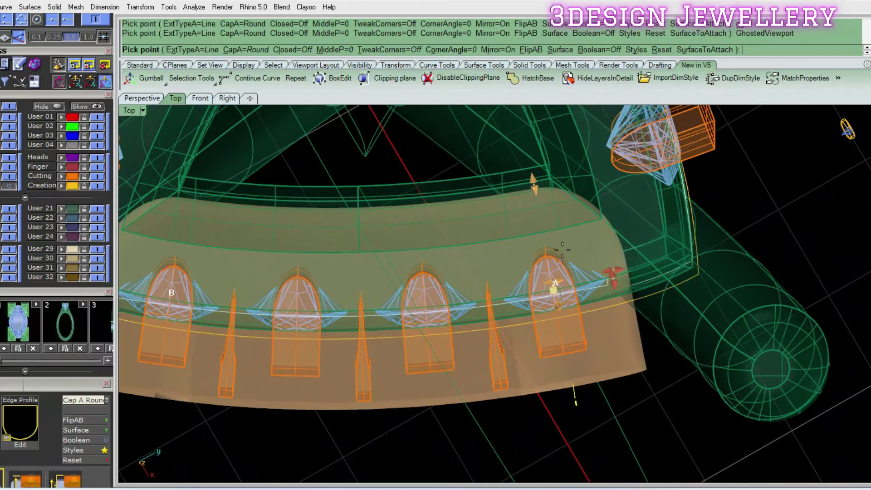
pyautogui.moveTo(602, 319); pyautogui.dragTo(566, 192, button='right')
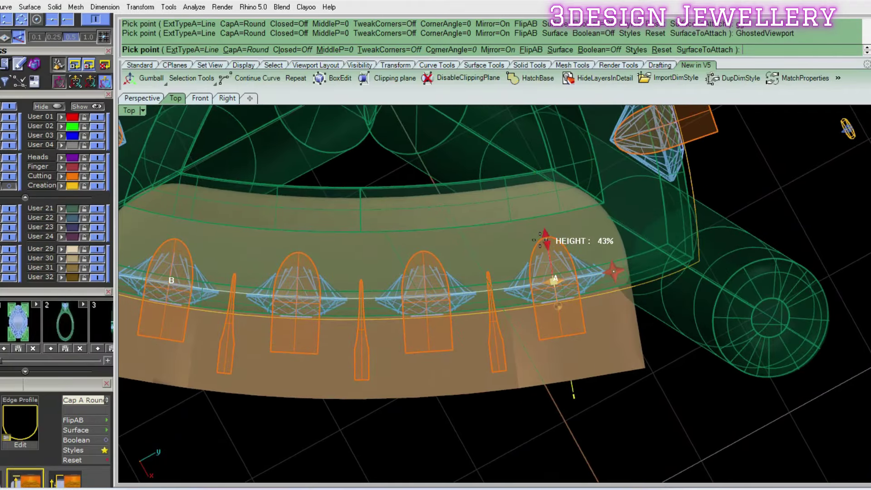
pyautogui.scroll(4, 546, 243)
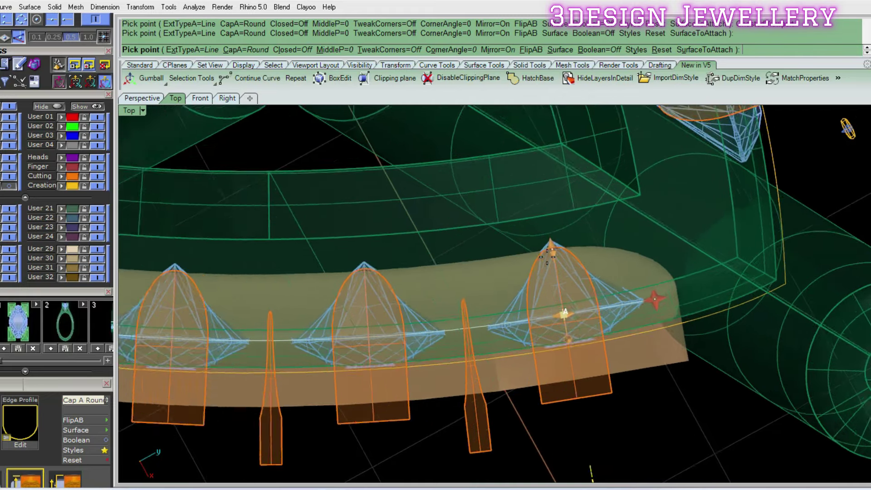
pyautogui.scroll(-2, 547, 256)
pyautogui.scroll(-2, 560, 262)
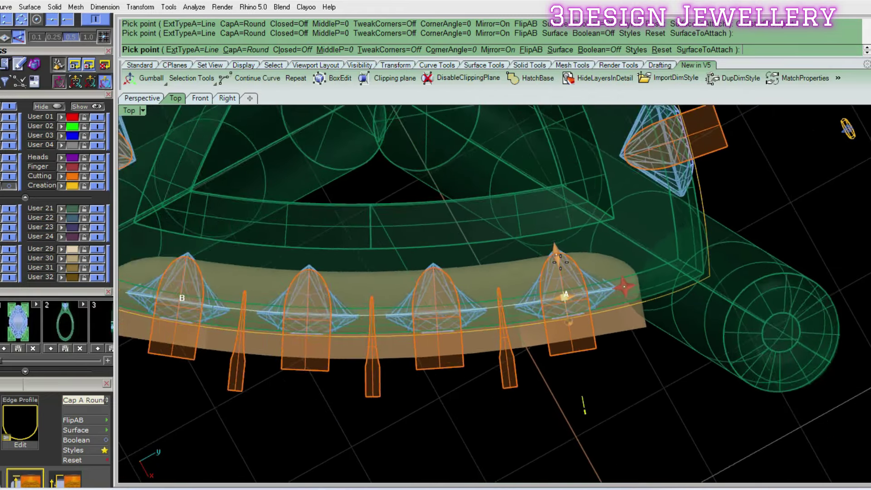
pyautogui.scroll(-2, 560, 262)
pyautogui.scroll(-1, 544, 277)
pyautogui.scroll(-1, 533, 292)
pyautogui.moveTo(533, 293)
pyautogui.mouseDown(button='right')
pyautogui.moveTo(534, 261)
pyautogui.moveTo(578, 321)
pyautogui.moveTo(570, 312)
pyautogui.moveTo(639, 312)
pyautogui.moveTo(311, 382)
pyautogui.mouseUp(button='right')
pyautogui.press('Escape')
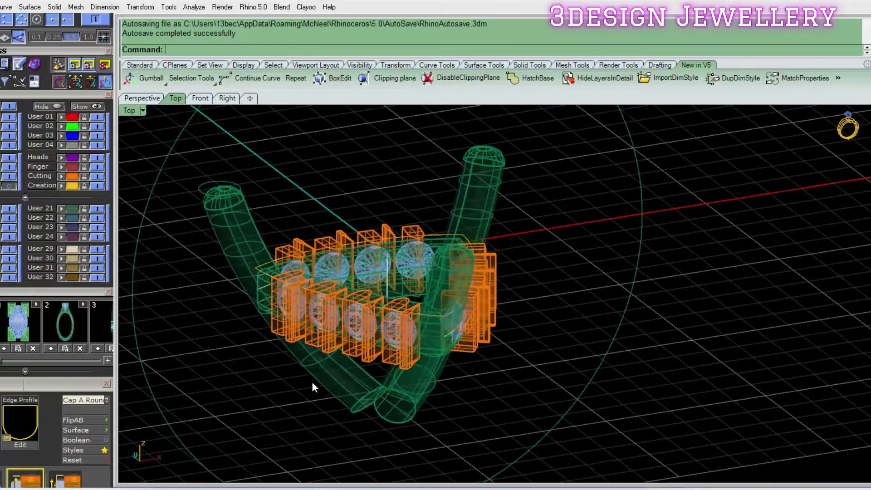
# - Select the front-row gems and start a Micro Prong Cutter from the gem actions menu
pyautogui.scroll(3, 393, 328)
pyautogui.scroll(3, 388, 349)
pyautogui.click(388, 348)
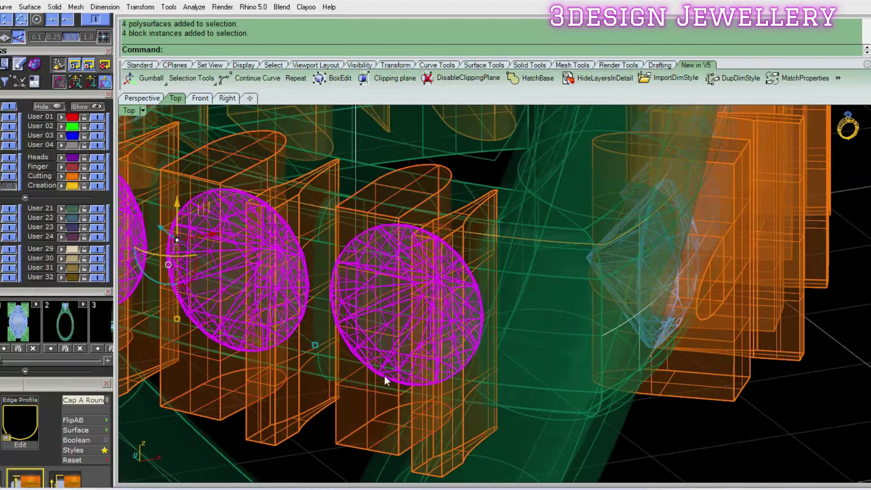
pyautogui.scroll(-4, 385, 374)
pyautogui.middleClick(406, 367)
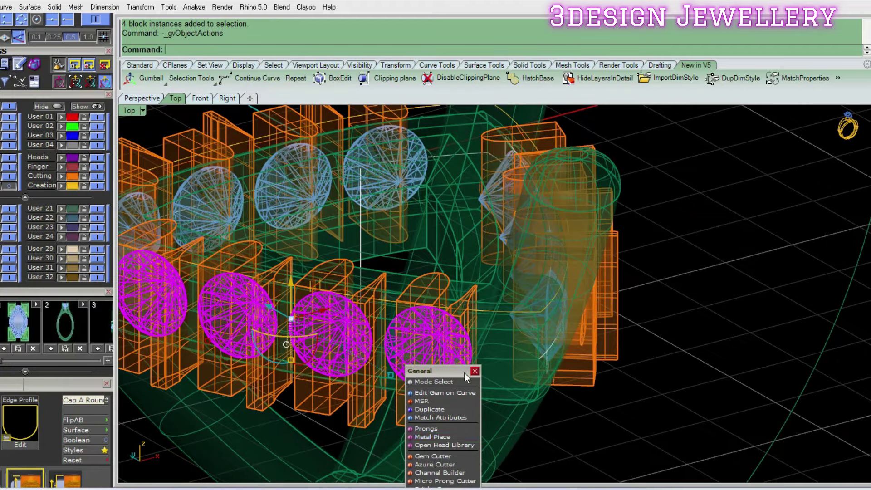
pyautogui.moveTo(464, 371); pyautogui.dragTo(569, 258)
pyautogui.click(558, 369)
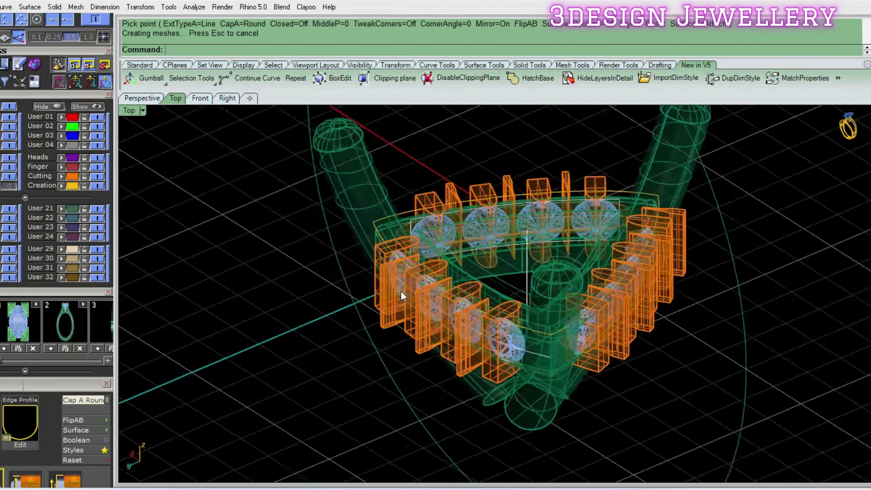
# - Add micro-prong cutters to the whole four-gem group and switch to shaded display (sv)
pyautogui.scroll(4, 508, 344)
pyautogui.middleClick(551, 353)
pyautogui.click(585, 386)
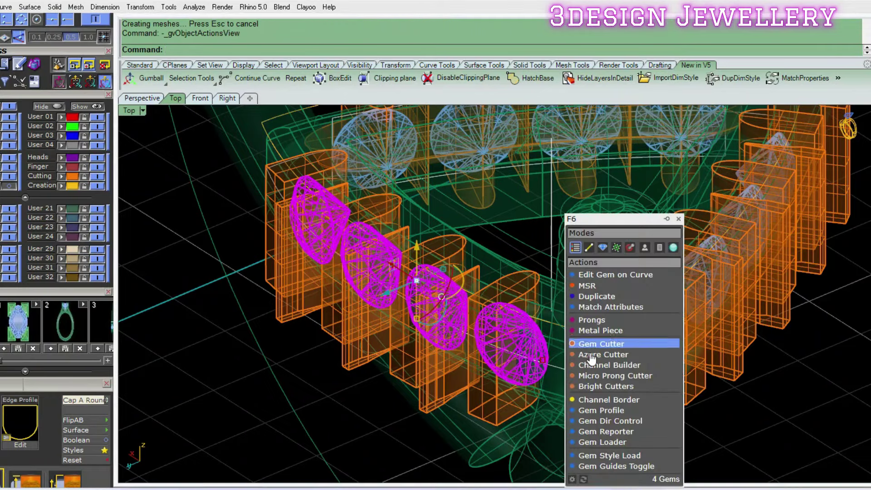
pyautogui.click(607, 375)
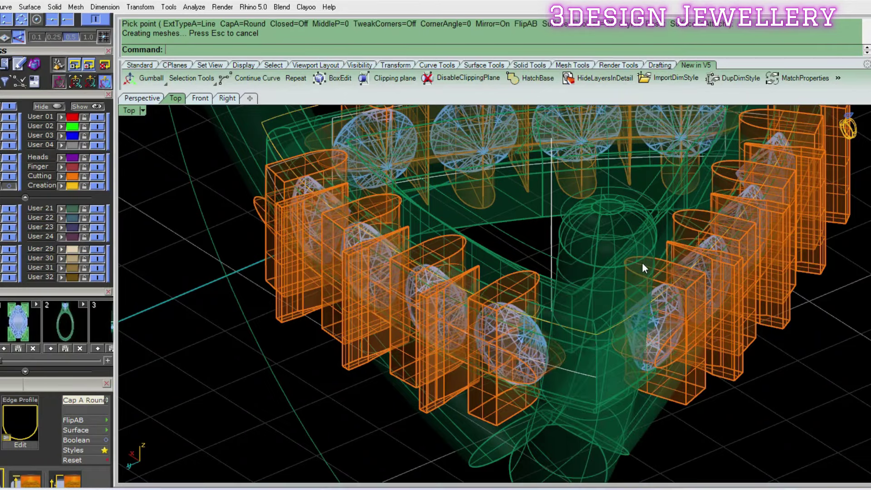
pyautogui.write('sv')
pyautogui.press('Return')
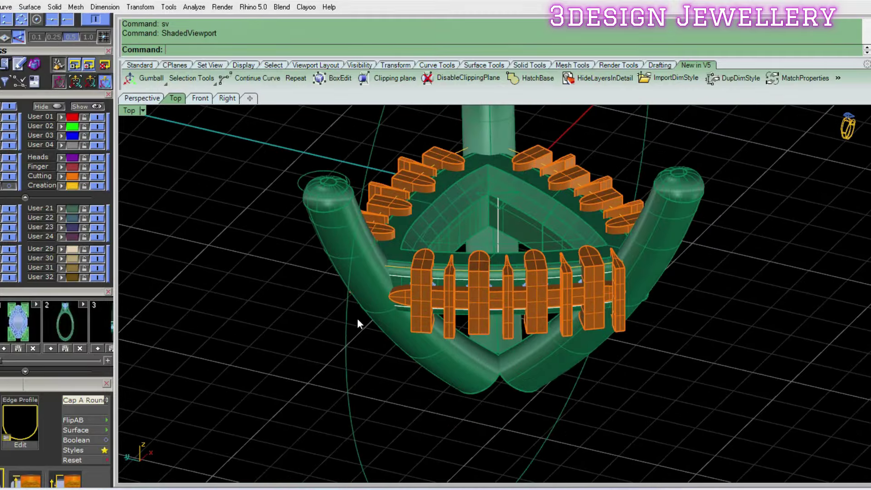
# - Inspect the front-row cutters in wireframe view, then return to shaded display
pyautogui.moveTo(359, 323); pyautogui.dragTo(531, 233, button='right')
pyautogui.scroll(3, 479, 223)
pyautogui.scroll(2, 423, 259)
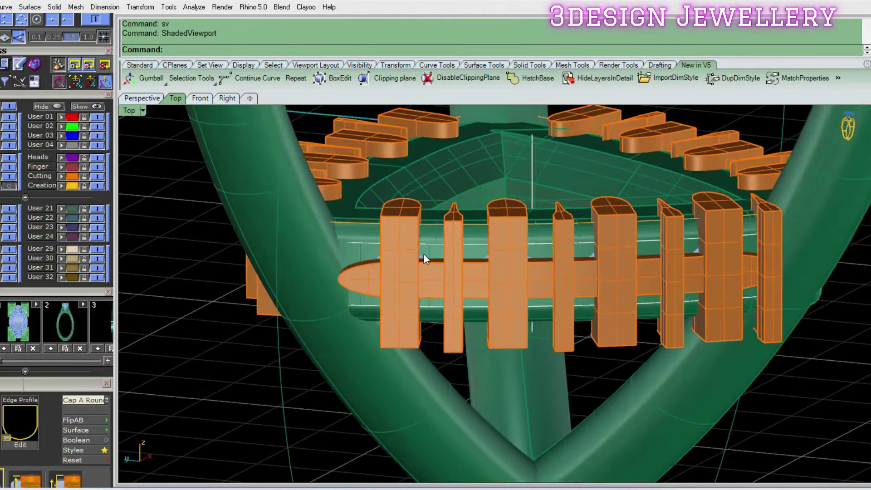
pyautogui.write('w')
pyautogui.press('Return')
pyautogui.moveTo(429, 257); pyautogui.dragTo(433, 246, button='right')
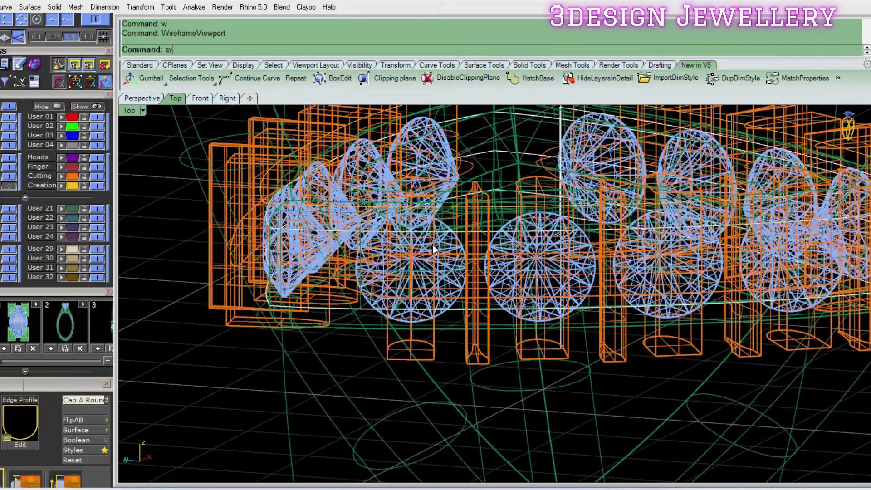
pyautogui.press('Return')
pyautogui.scroll(-3, 452, 242)
pyautogui.moveTo(499, 257); pyautogui.dragTo(521, 345, button='right')
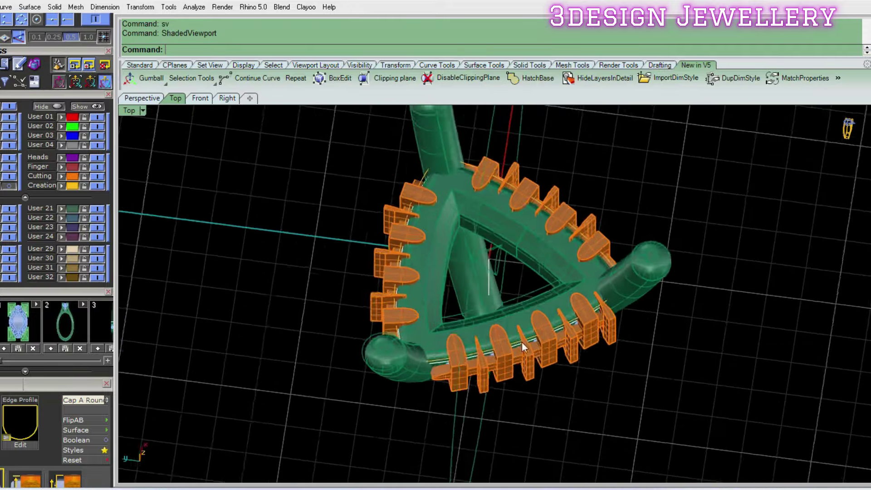
# - Subtract all 25 cutters from the head body with BooleanDifference (bd)
pyautogui.click(491, 311)
pyautogui.moveTo(490, 311); pyautogui.dragTo(526, 292, button='right')
pyautogui.write('bd')
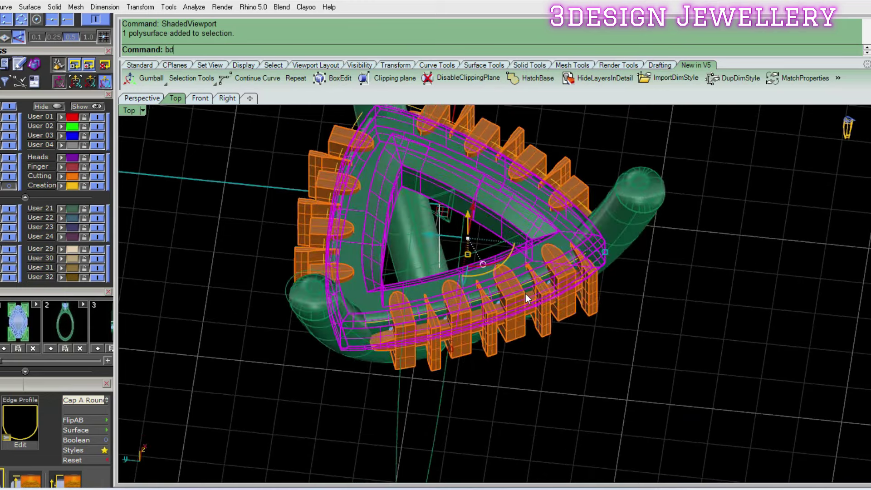
pyautogui.press('Return')
pyautogui.click(82, 174)
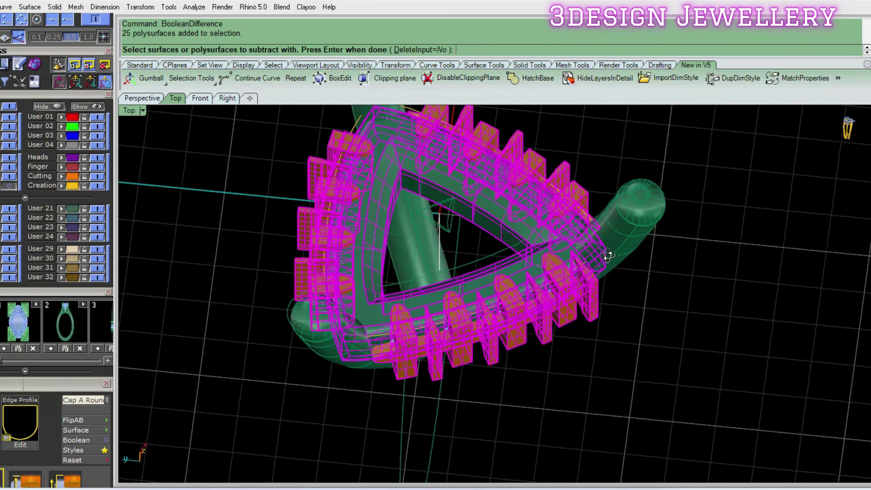
pyautogui.press('Return')
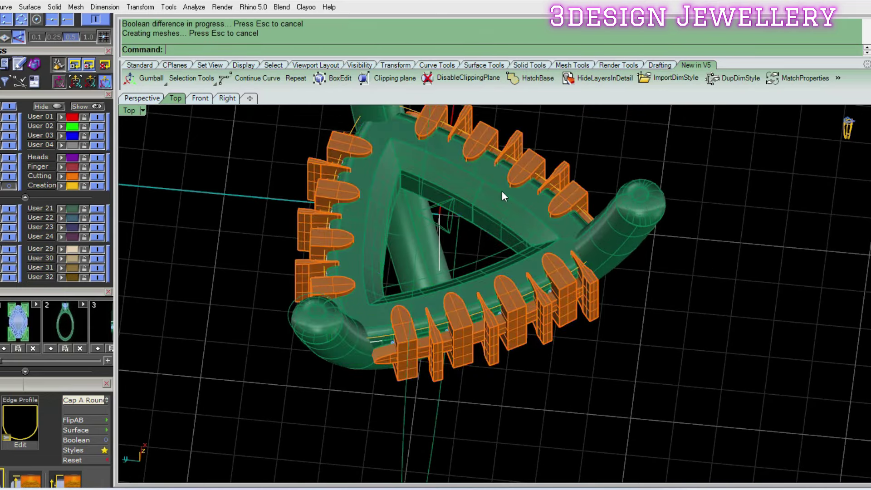
pyautogui.moveTo(501, 192); pyautogui.dragTo(78, 277, button='right')
# - Hide the Cutting layer and orbit in close on the stone channel
pyautogui.click(97, 175)
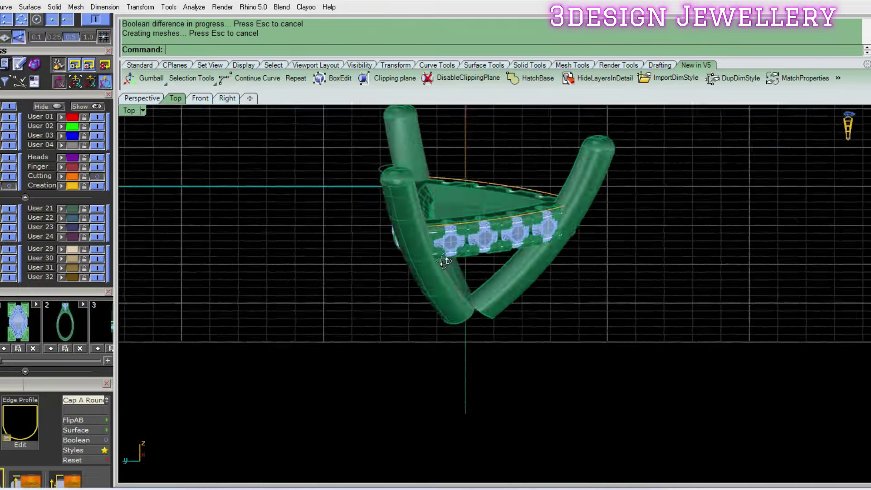
pyautogui.scroll(5, 427, 215)
pyautogui.moveTo(426, 215); pyautogui.dragTo(492, 233, button='right')
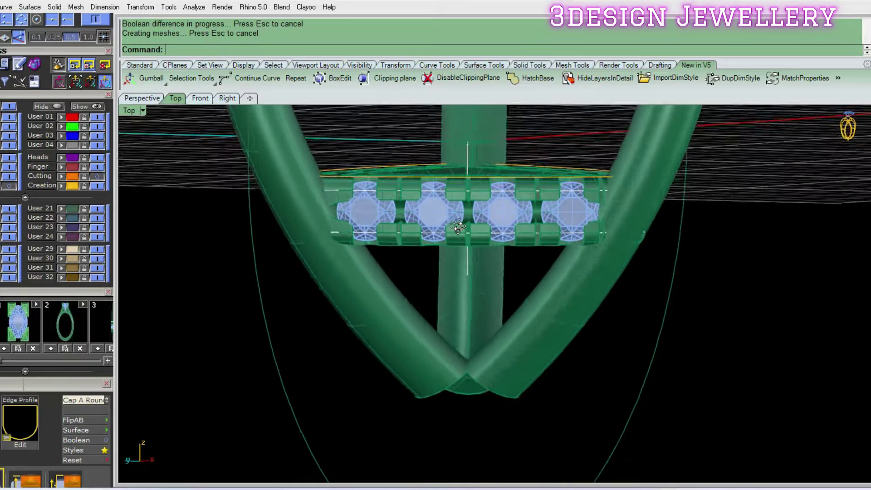
pyautogui.moveTo(492, 233); pyautogui.dragTo(437, 225, button='right')
# - Select the four-gem group and start a Gem Cutter on it
pyautogui.click(437, 225)
pyautogui.click(410, 267)
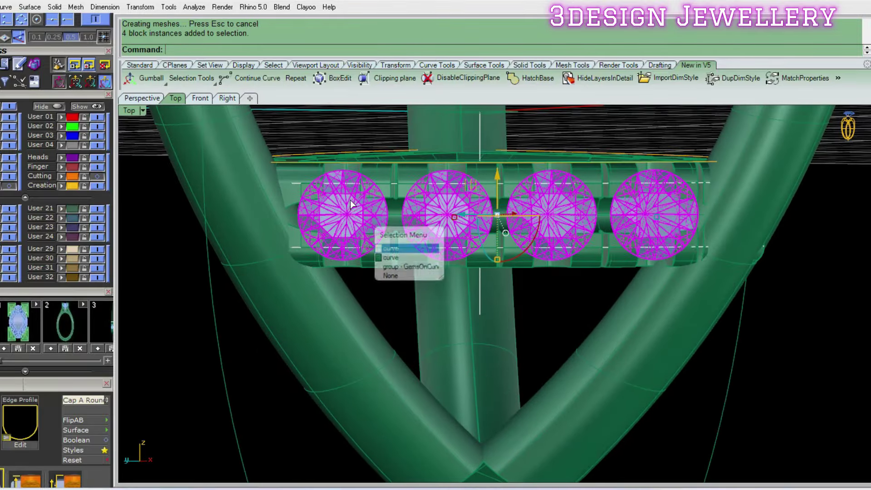
pyautogui.moveTo(411, 267); pyautogui.dragTo(409, 222, button='right')
pyautogui.rightClick(412, 223)
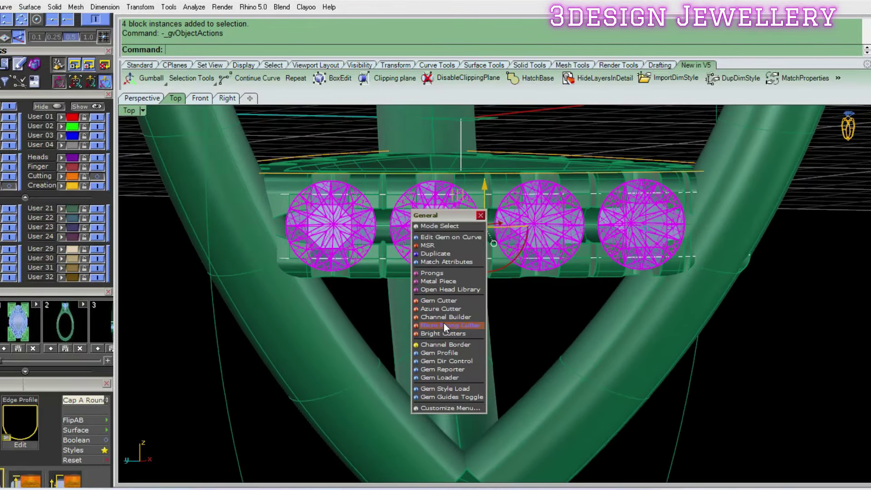
pyautogui.click(438, 301)
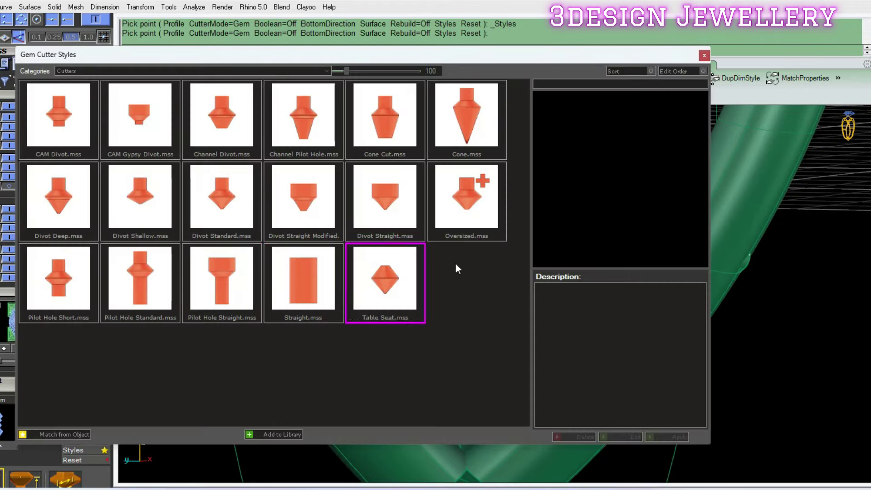
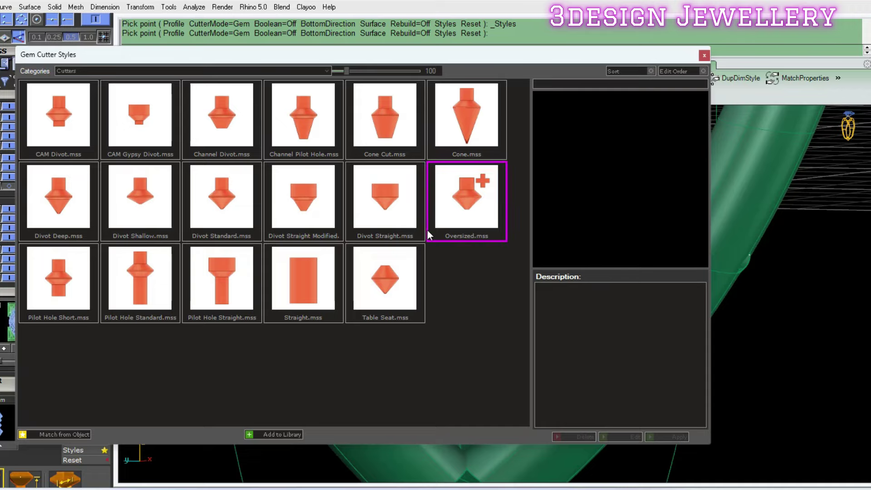
# - Apply the chosen gem cutter style to the lower shank gems and view them ghosted
pyautogui.doubleClick(223, 277)
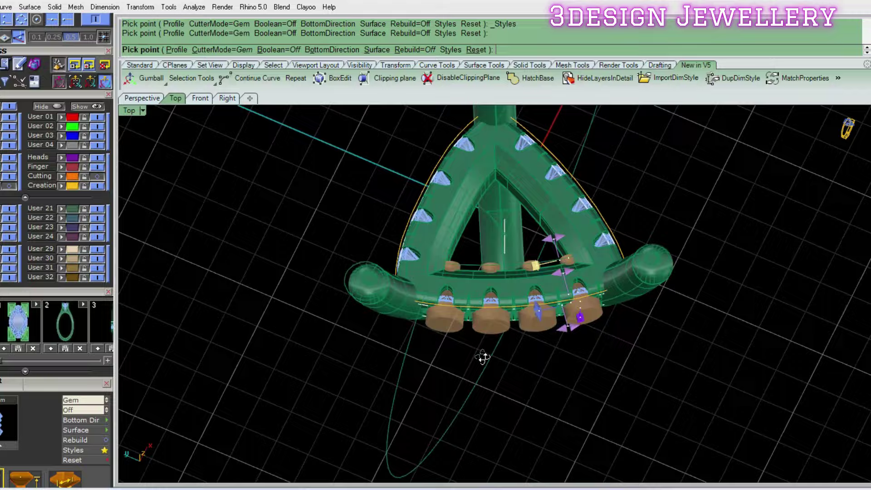
pyautogui.moveTo(483, 358)
pyautogui.mouseDown(button='right')
pyautogui.moveTo(530, 254)
pyautogui.moveTo(461, 268)
pyautogui.moveTo(399, 247)
pyautogui.mouseUp(button='right')
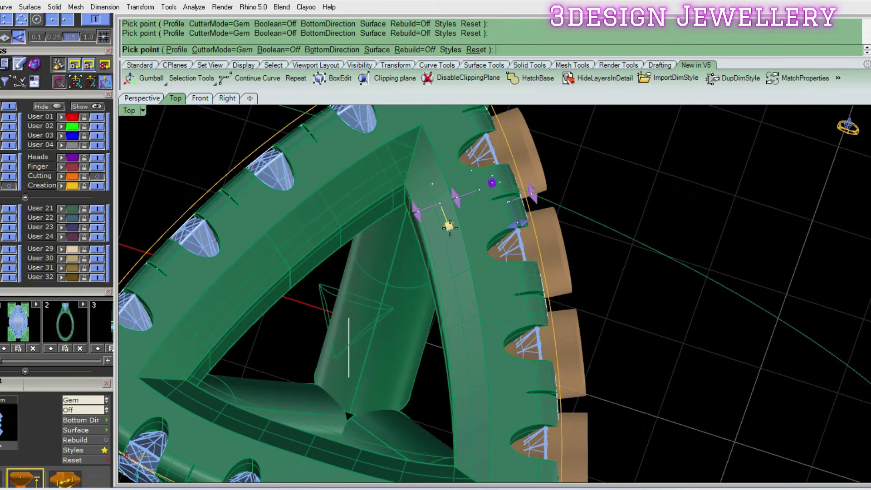
pyautogui.write('ggv')
pyautogui.press('Return')
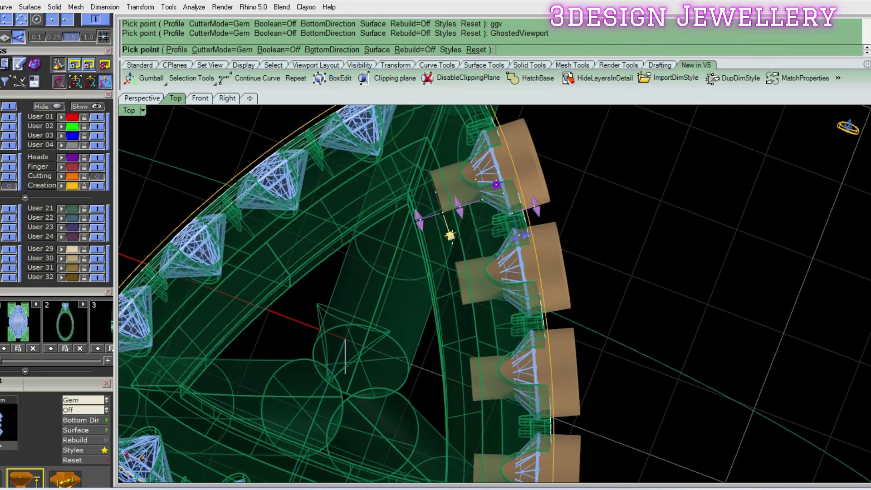
pyautogui.moveTo(457, 234)
pyautogui.mouseDown(button='right')
pyautogui.moveTo(537, 244)
pyautogui.moveTo(573, 238)
pyautogui.mouseUp(button='right')
pyautogui.scroll(3, 554, 227)
pyautogui.scroll(2, 564, 253)
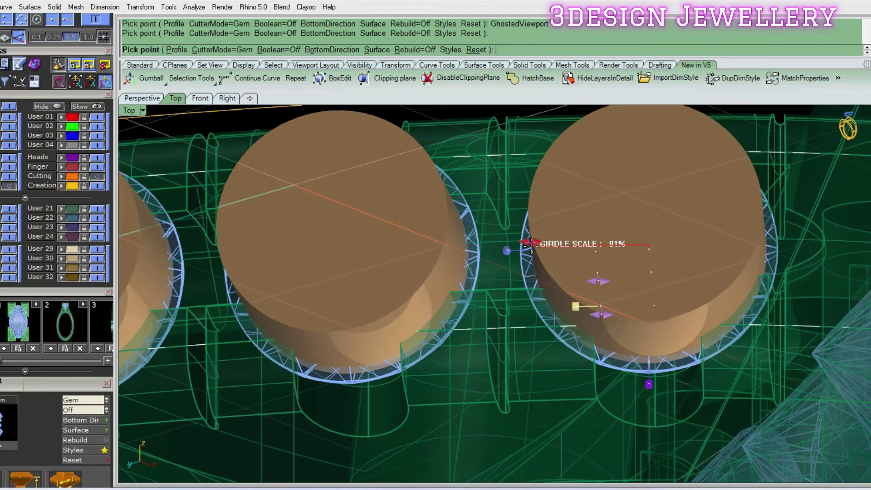
pyautogui.moveTo(530, 246); pyautogui.dragTo(528, 271, button='right')
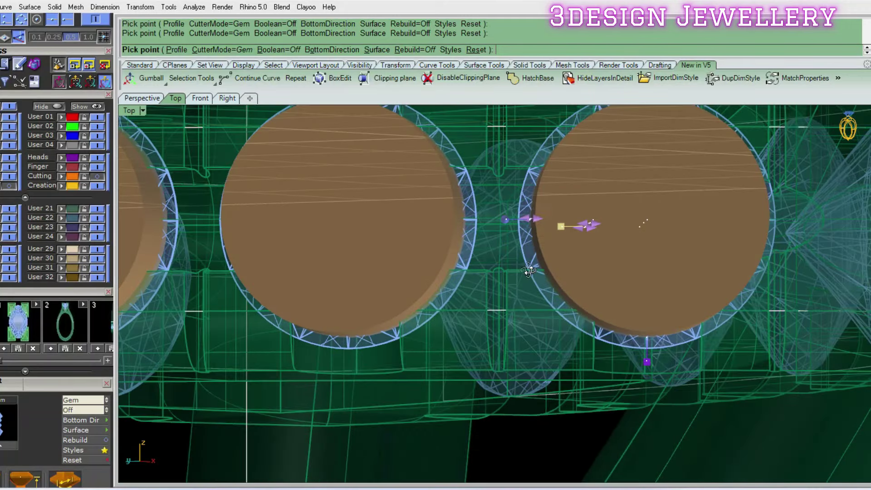
# - Set the cutter girdle scale to 90%, then select the other shank's four gems
pyautogui.moveTo(531, 219); pyautogui.dragTo(533, 220)
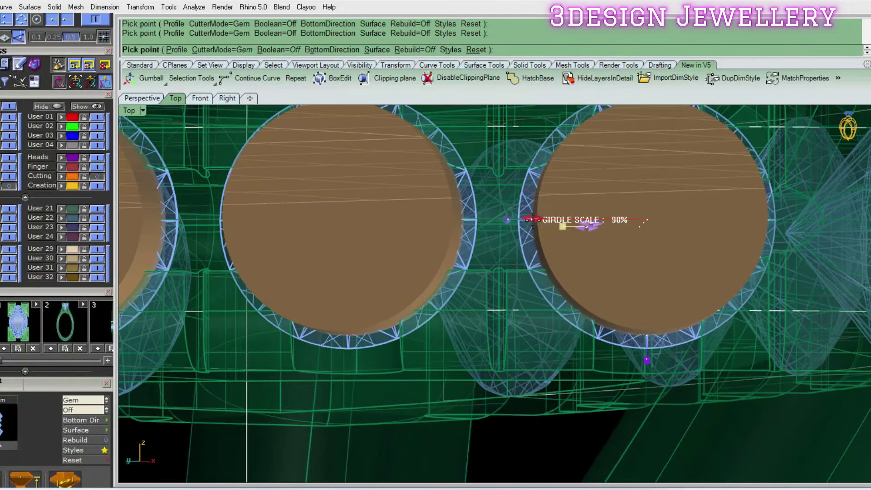
pyautogui.scroll(-3, 533, 220)
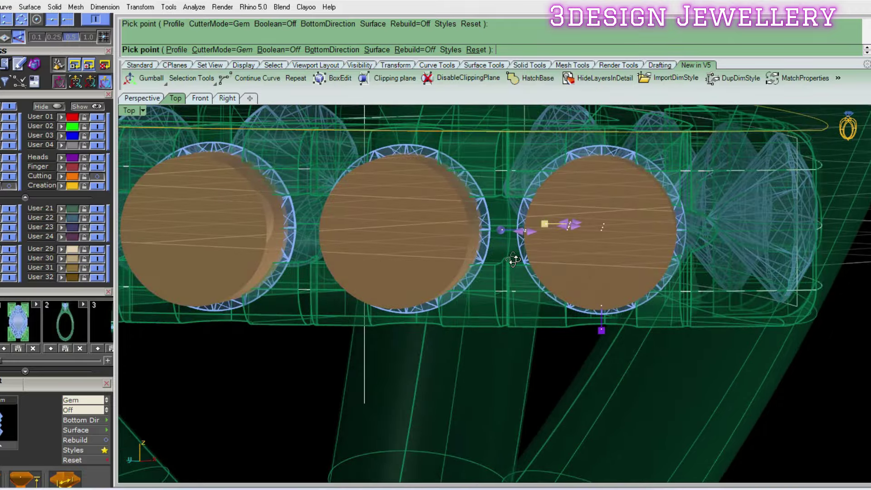
pyautogui.press('Return')
pyautogui.scroll(-5, 499, 236)
pyautogui.moveTo(499, 235)
pyautogui.mouseDown(button='right')
pyautogui.moveTo(309, 328)
pyautogui.moveTo(392, 293)
pyautogui.mouseUp(button='right')
pyautogui.moveTo(393, 292); pyautogui.dragTo(254, 136)
# - Add Azure cutters to the selected gems from the F6 actions list
pyautogui.press('F6')
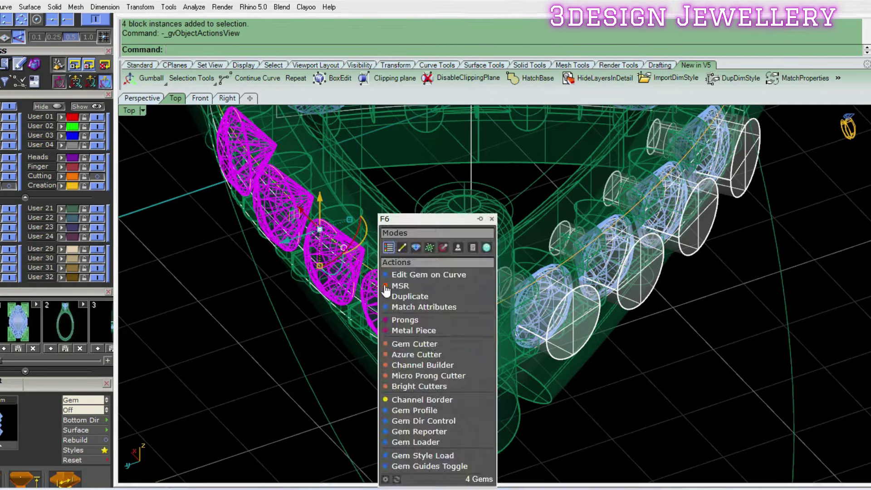
pyautogui.click(435, 353)
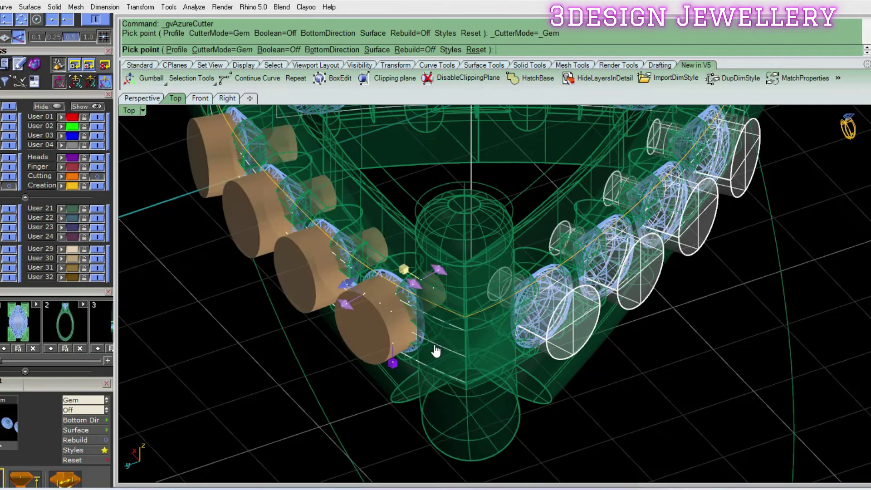
pyautogui.press('Return')
# - In shaded view, select the next row's four gems and bring up the Gem Cutter style library
pyautogui.moveTo(436, 350); pyautogui.dragTo(531, 257, button='right')
pyautogui.write('s')
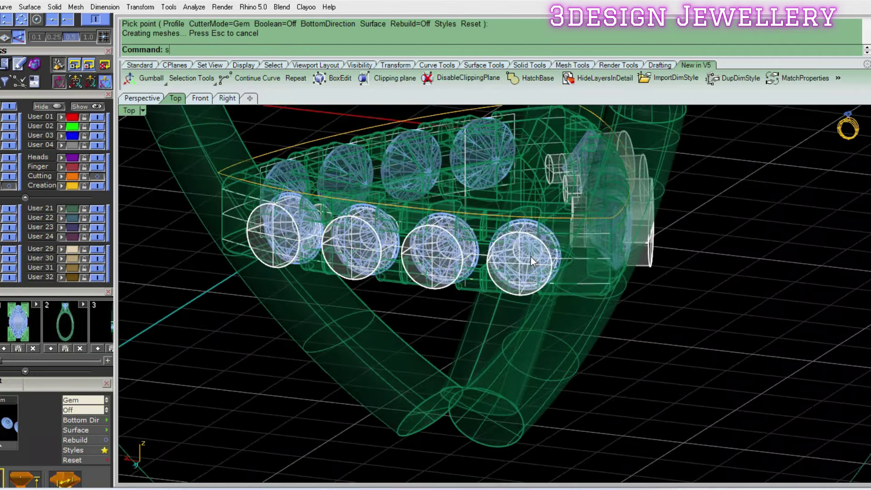
pyautogui.write('v')
pyautogui.press('Return')
pyautogui.scroll(3, 539, 203)
pyautogui.scroll(-1, 538, 199)
pyautogui.moveTo(538, 199)
pyautogui.mouseDown(button='right')
pyautogui.moveTo(632, 204)
pyautogui.moveTo(590, 208)
pyautogui.mouseUp(button='right')
pyautogui.moveTo(657, 281); pyautogui.dragTo(281, 149)
pyautogui.moveTo(512, 263); pyautogui.dragTo(512, 258, button='right')
pyautogui.middleClick(513, 258)
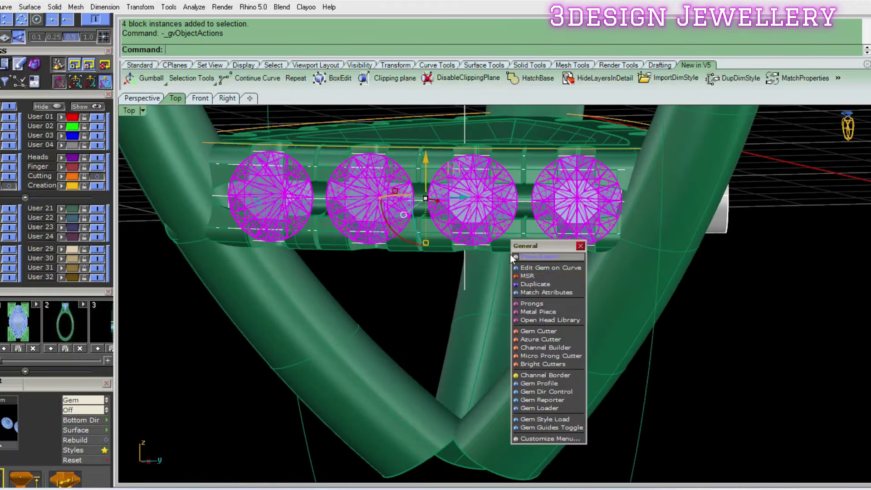
pyautogui.click(549, 340)
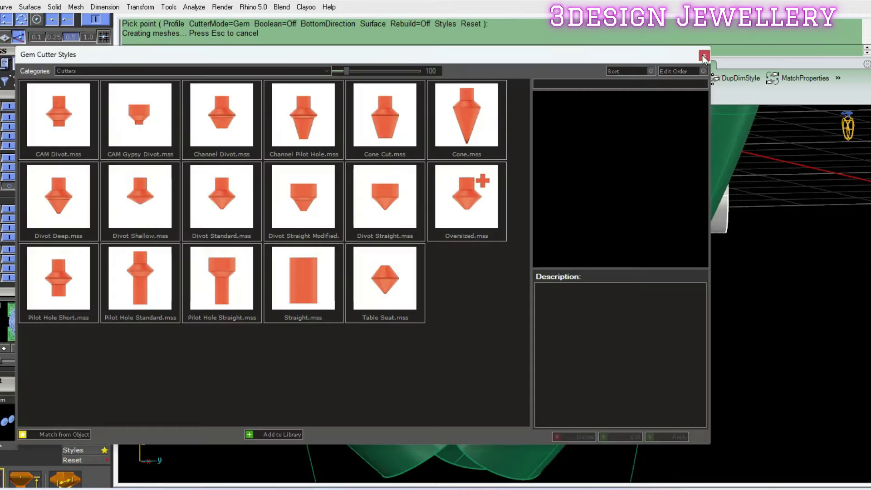
# - Subtract both rows of cutters from the gallery with BooleanDifference (bd)
pyautogui.click(703, 58)
pyautogui.moveTo(532, 169)
pyautogui.mouseDown(button='right')
pyautogui.moveTo(491, 187)
pyautogui.moveTo(430, 234)
pyautogui.mouseUp(button='right')
pyautogui.scroll(-2, 491, 186)
pyautogui.write('bd')
pyautogui.press('Return')
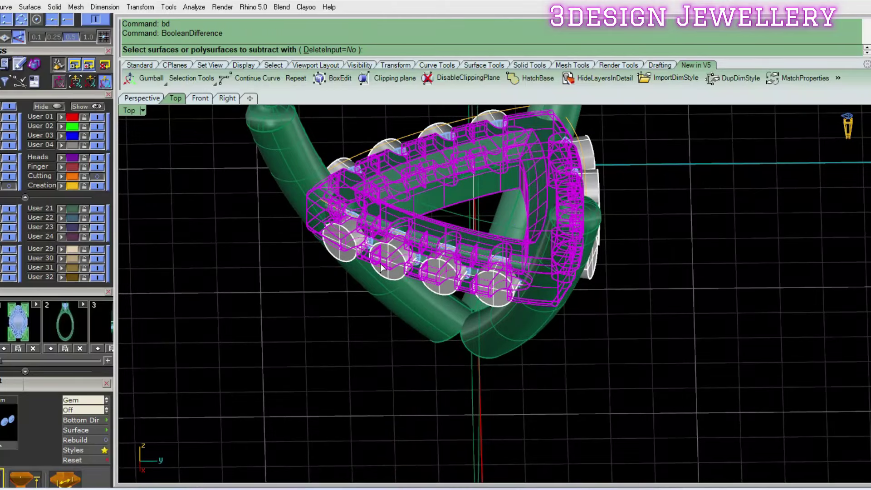
pyautogui.click(380, 267)
pyautogui.click(391, 145)
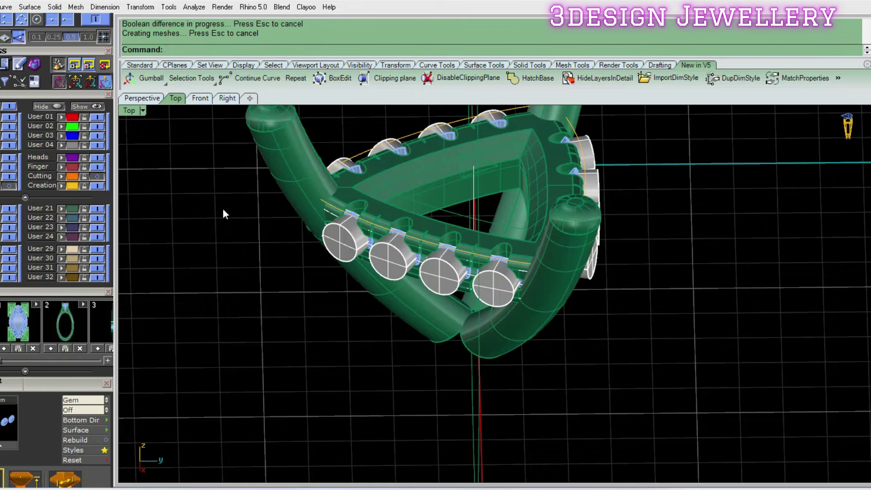
# - Delete the leftover cutters from the lower and upper gem rows
pyautogui.click(330, 243)
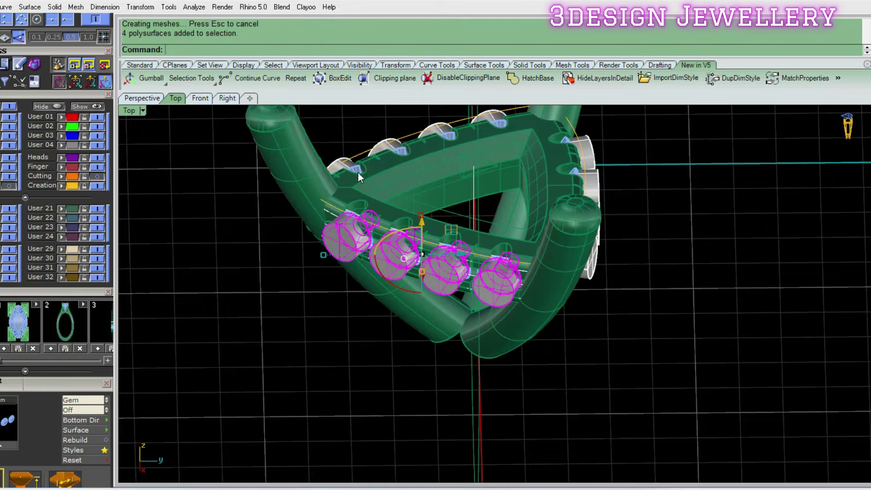
pyautogui.click(383, 148)
pyautogui.click(417, 174)
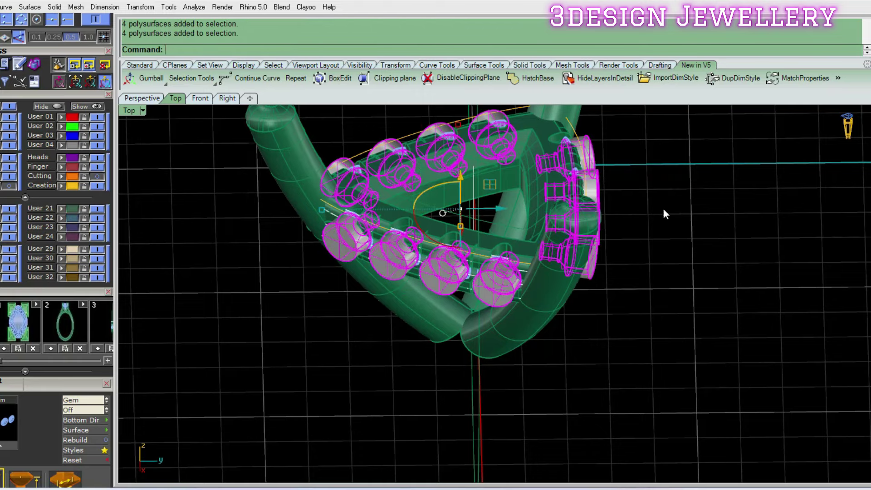
pyautogui.press('Delete')
# - Check the cut seats with Cutting/Creation layers hidden and re-shown, then switch to 4View layout
pyautogui.moveTo(639, 212); pyautogui.dragTo(130, 180, button='right')
pyautogui.click(9, 186)
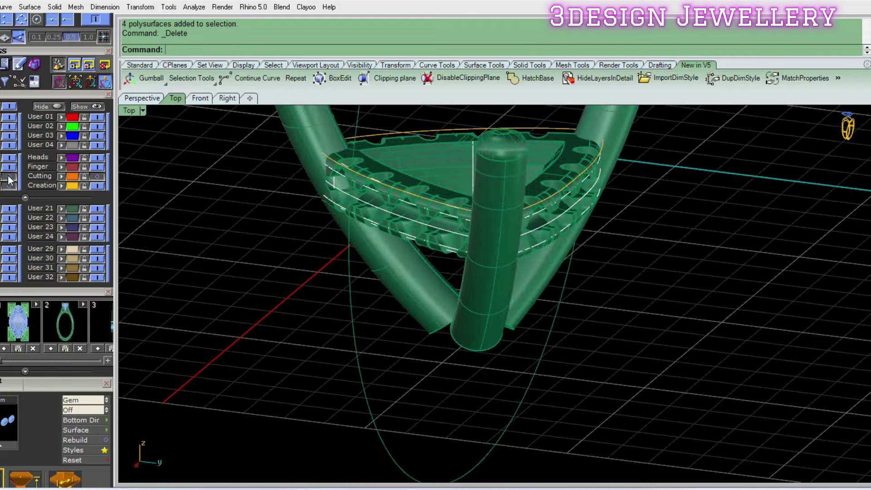
pyautogui.moveTo(488, 188)
pyautogui.mouseDown(button='right')
pyautogui.moveTo(397, 177)
pyautogui.moveTo(452, 194)
pyautogui.moveTo(429, 190)
pyautogui.mouseUp(button='right')
pyautogui.scroll(5, 428, 190)
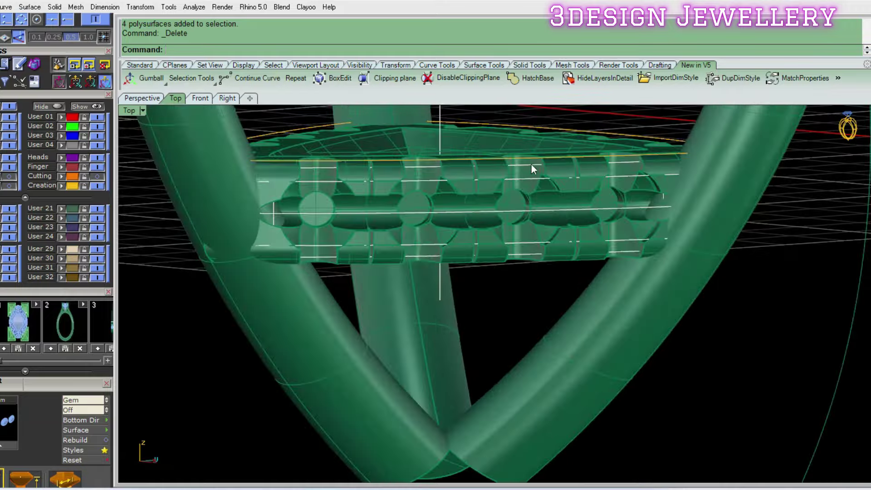
pyautogui.moveTo(531, 164); pyautogui.dragTo(493, 194, button='right')
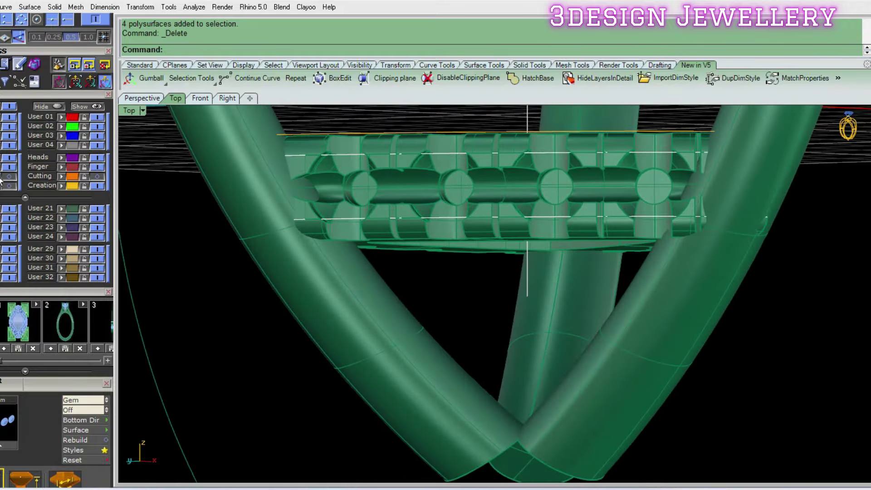
pyautogui.click(9, 175)
pyautogui.click(9, 185)
pyautogui.moveTo(453, 190)
pyautogui.mouseDown(button='right')
pyautogui.moveTo(429, 159)
pyautogui.moveTo(483, 191)
pyautogui.mouseUp(button='right')
pyautogui.scroll(4, 483, 192)
pyautogui.scroll(-4, 483, 191)
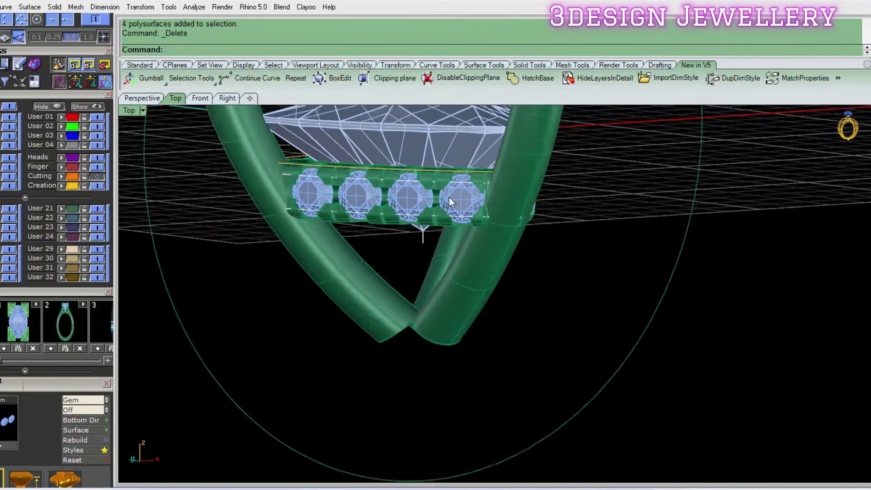
pyautogui.write('4View')
pyautogui.press('Return')
pyautogui.press('Return')
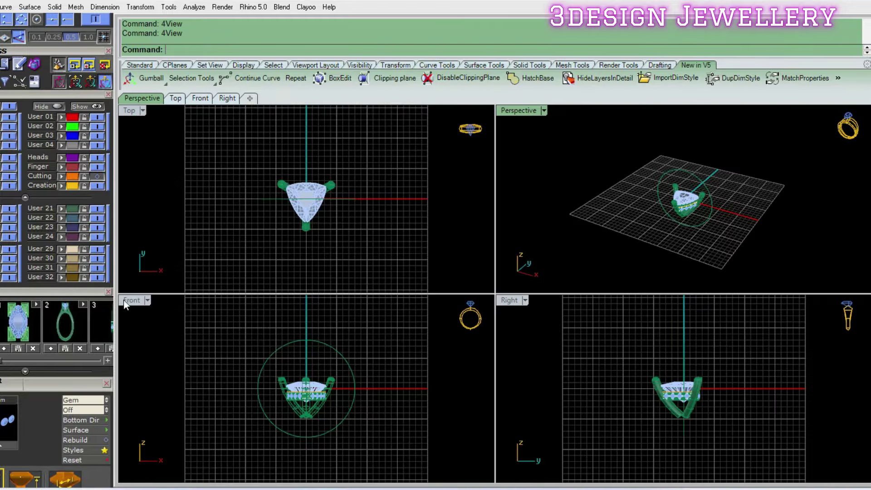
# - Raise the whole ring head with the gumball in the maximized Front view
pyautogui.doubleClick(130, 300)
pyautogui.scroll(2, 446, 315)
pyautogui.scroll(2, 390, 299)
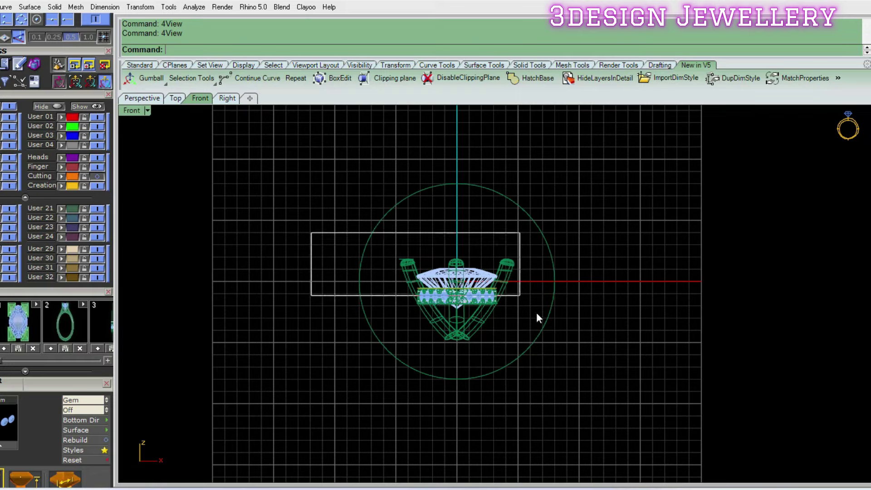
pyautogui.moveTo(536, 317); pyautogui.dragTo(537, 319)
pyautogui.moveTo(456, 265); pyautogui.dragTo(465, 314, button='right')
pyautogui.moveTo(464, 315); pyautogui.dragTo(475, 180)
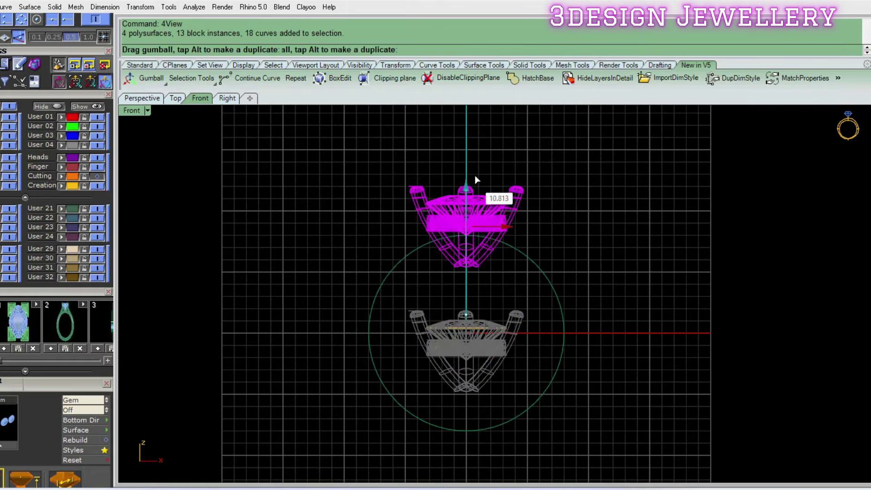
# - Inspect the raised head in shaded display (sv)
pyautogui.scroll(2, 478, 162)
pyautogui.write('sv')
pyautogui.press('Return')
pyautogui.scroll(2, 485, 216)
pyautogui.keyDown('ctrl'); pyautogui.keyDown('shift'); pyautogui.moveTo(431, 204); pyautogui.dragTo(570, 211, button='right'); pyautogui.keyUp('shift'); pyautogui.keyUp('ctrl')
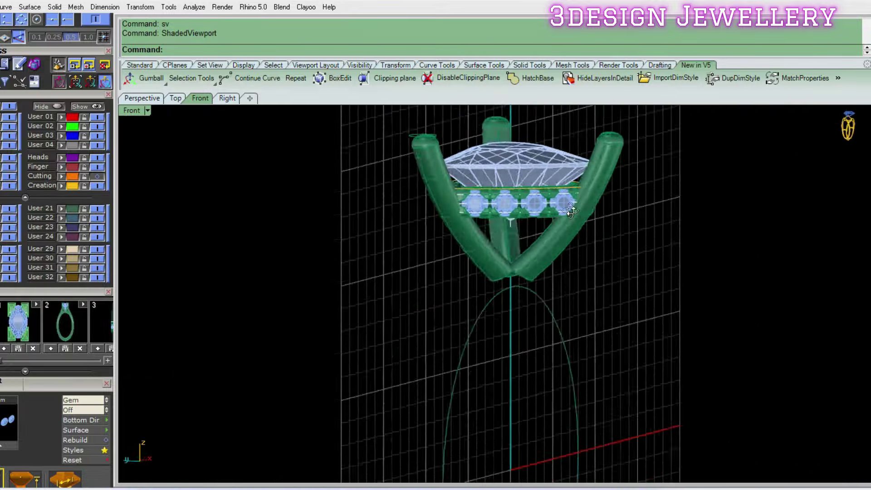
# - Return to four views, maximize Front again, and select the finger-size circle
pyautogui.write('4view')
pyautogui.press('Return')
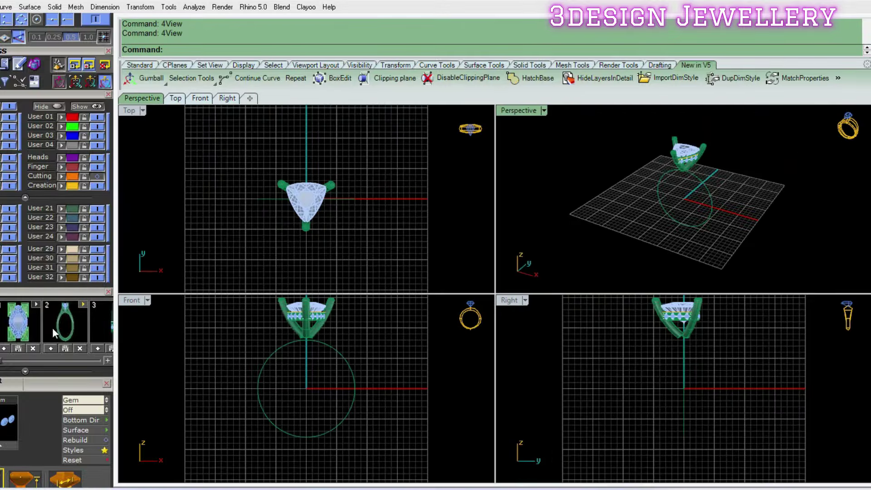
pyautogui.doubleClick(135, 302)
pyautogui.scroll(2, 352, 363)
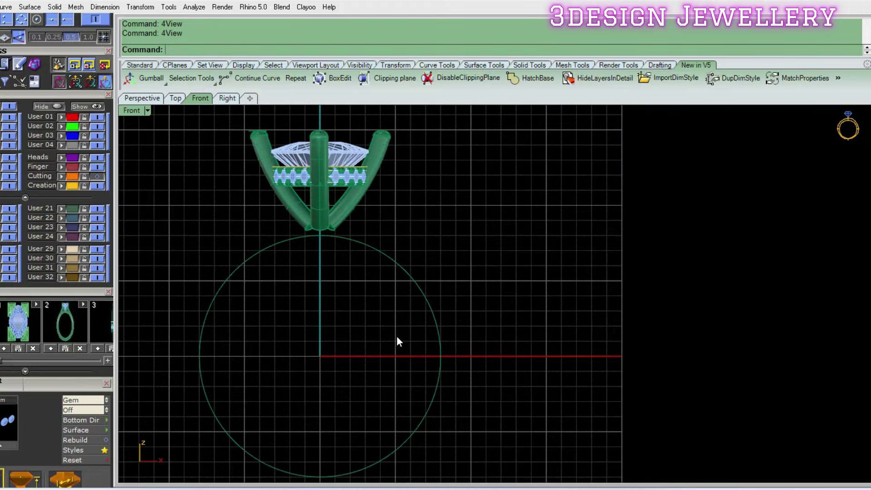
pyautogui.moveTo(508, 337); pyautogui.dragTo(403, 304)
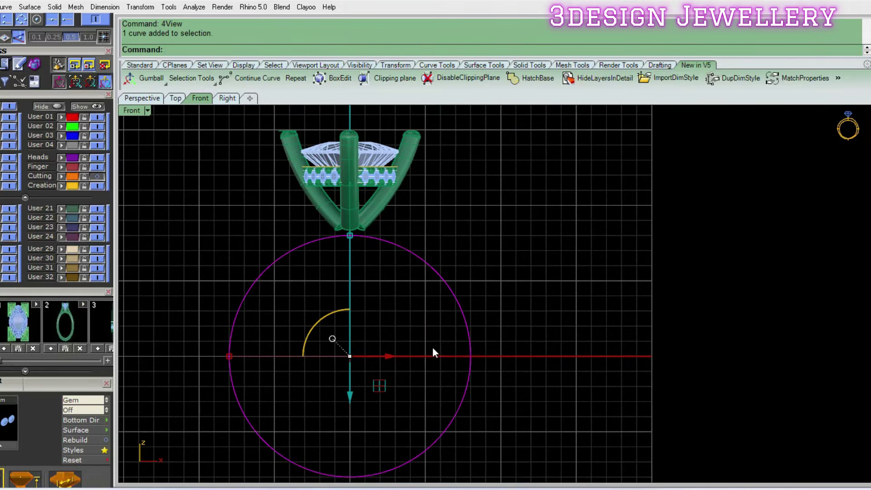
# - Offset the finger-size circle outward by 1.3
pyautogui.press('Return')
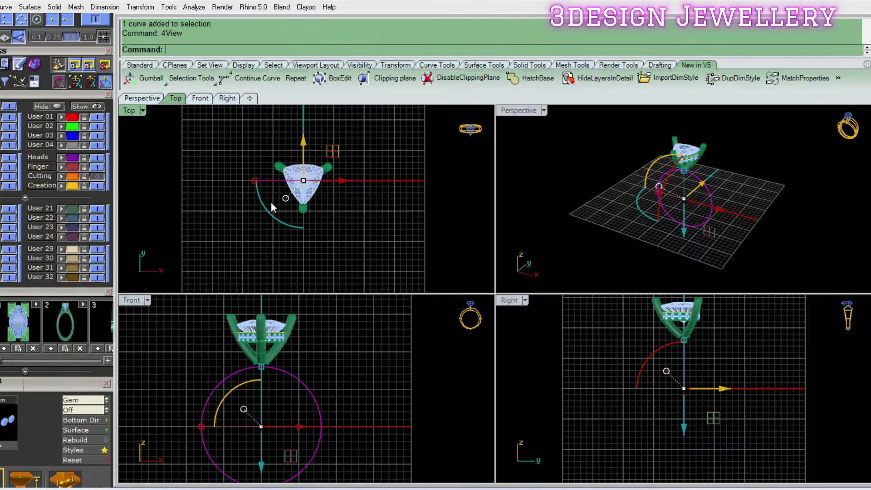
pyautogui.scroll(2, 277, 350)
pyautogui.scroll(-3, 287, 367)
pyautogui.scroll(-3, 327, 355)
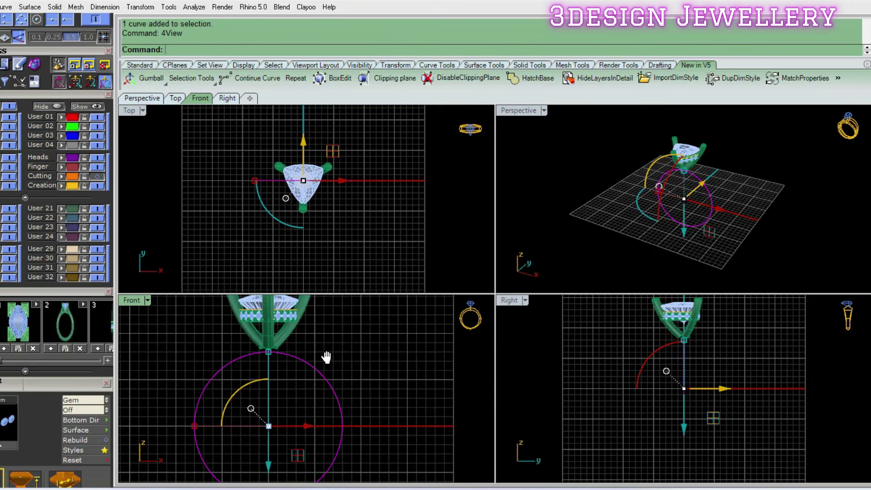
pyautogui.scroll(-2, 341, 366)
pyautogui.write('of')
pyautogui.press('Return')
pyautogui.scroll(2, 341, 349)
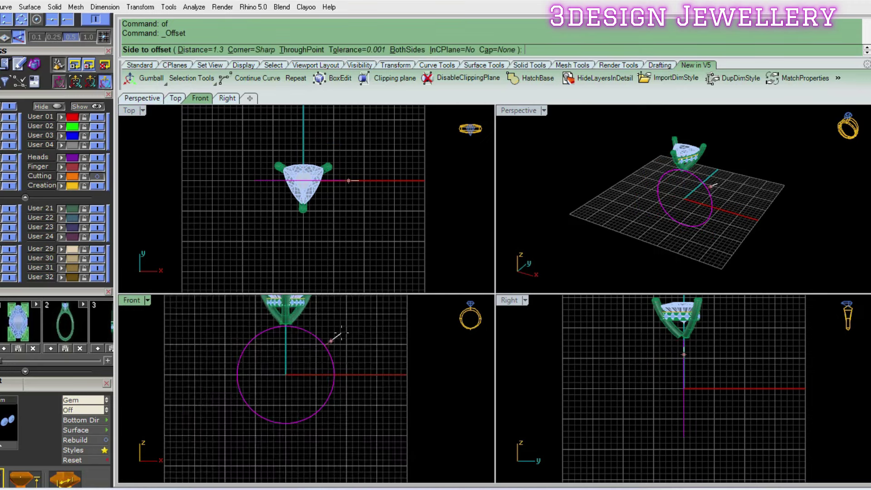
pyautogui.scroll(2, 341, 336)
pyautogui.click(341, 331)
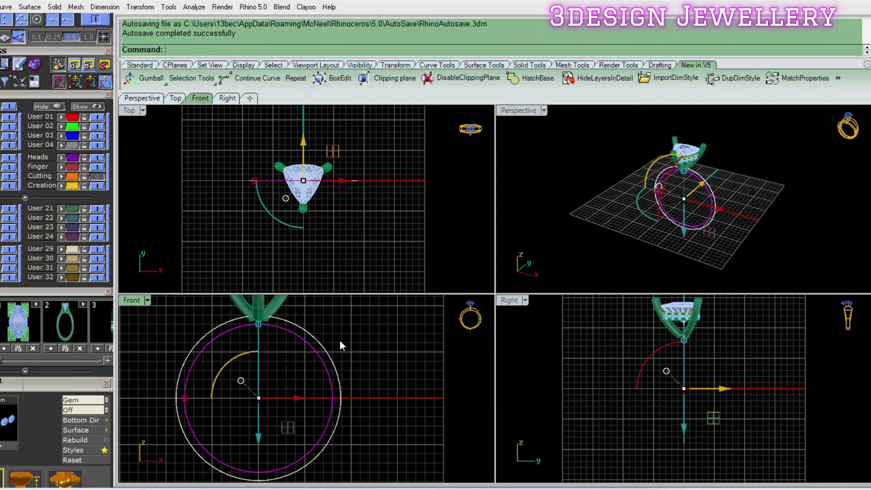
pyautogui.moveTo(318, 335); pyautogui.dragTo(346, 413, button='right')
# - Move the whole ring head down toward the outer offset circle
pyautogui.moveTo(350, 382); pyautogui.dragTo(272, 399)
pyautogui.scroll(3, 290, 399)
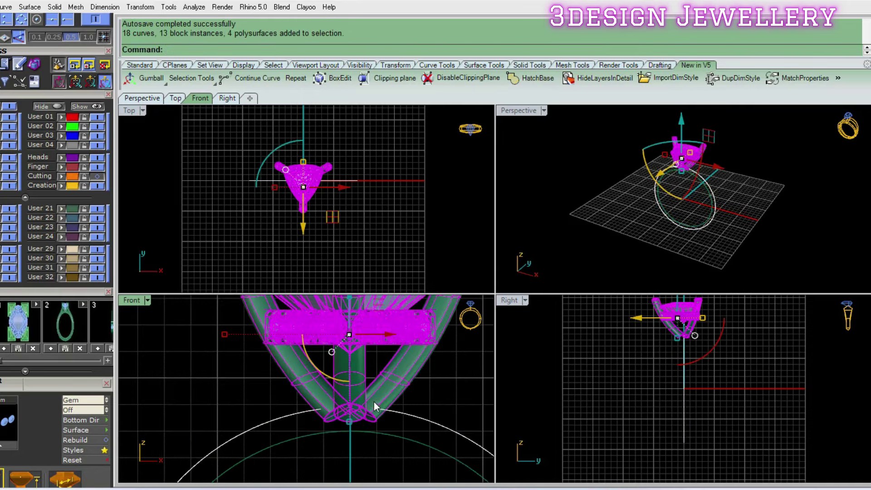
pyautogui.scroll(2, 374, 402)
pyautogui.scroll(2, 328, 390)
pyautogui.scroll(3, 330, 397)
pyautogui.scroll(2, 344, 377)
pyautogui.moveTo(343, 379); pyautogui.dragTo(341, 386)
pyautogui.scroll(-5, 343, 386)
pyautogui.press('Escape')
pyautogui.scroll(-2, 350, 361)
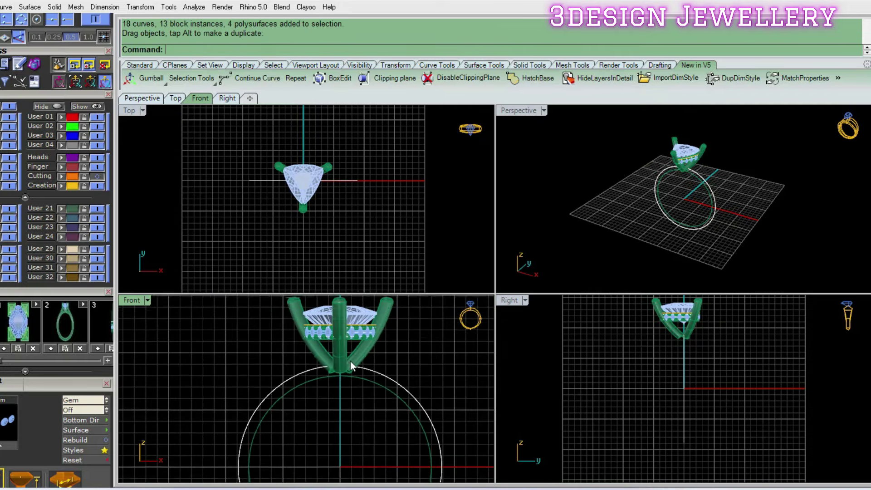
# - Nudge the ring head so it rests exactly on the outer circle
pyautogui.moveTo(356, 357); pyautogui.dragTo(358, 386, button='right')
pyautogui.moveTo(409, 382); pyautogui.dragTo(277, 327)
pyautogui.scroll(4, 363, 386)
pyautogui.scroll(2, 381, 399)
pyautogui.moveTo(394, 410); pyautogui.dragTo(338, 387)
pyautogui.press('Escape')
pyautogui.scroll(-3, 380, 386)
pyautogui.scroll(-2, 364, 352)
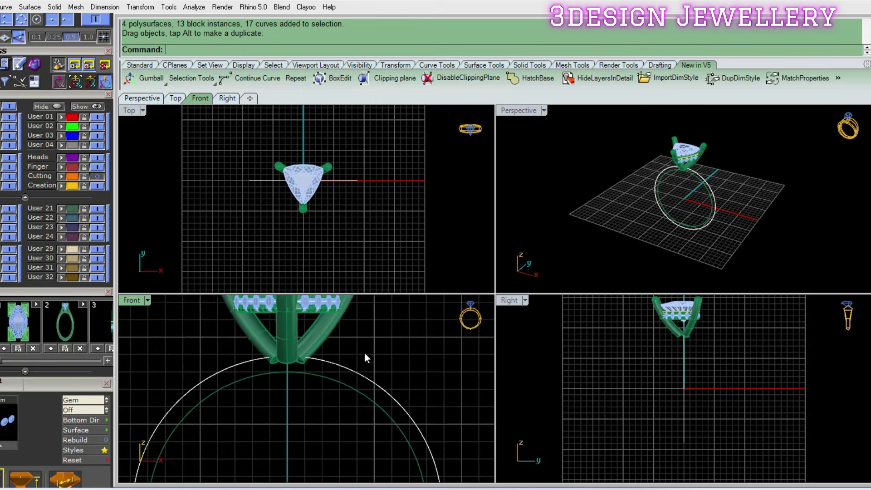
pyautogui.moveTo(363, 351); pyautogui.dragTo(356, 367, button='right')
# - Begin an interpolated curve (ip) from under the prong junction downward
pyautogui.write('ip')
pyautogui.press('Return')
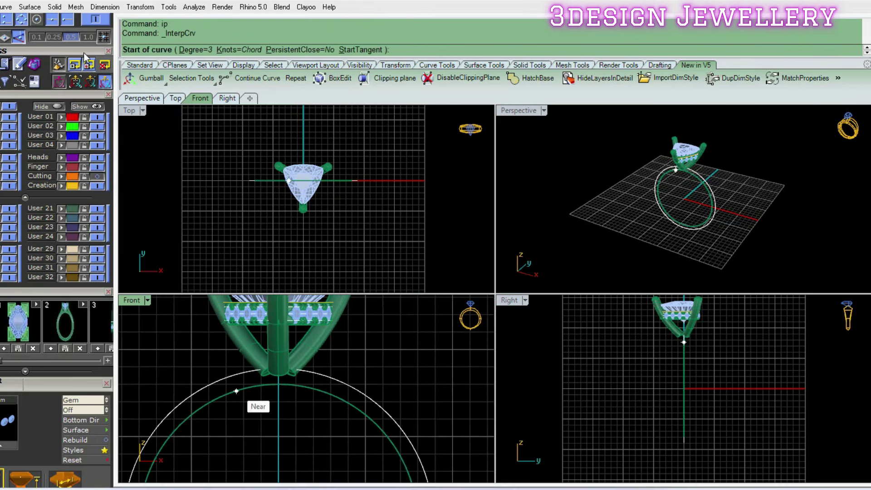
pyautogui.scroll(3, 84, 56)
pyautogui.scroll(2, 349, 415)
pyautogui.scroll(2, 320, 406)
pyautogui.scroll(2, 300, 391)
pyautogui.scroll(-1, 285, 367)
pyautogui.scroll(-1, 269, 340)
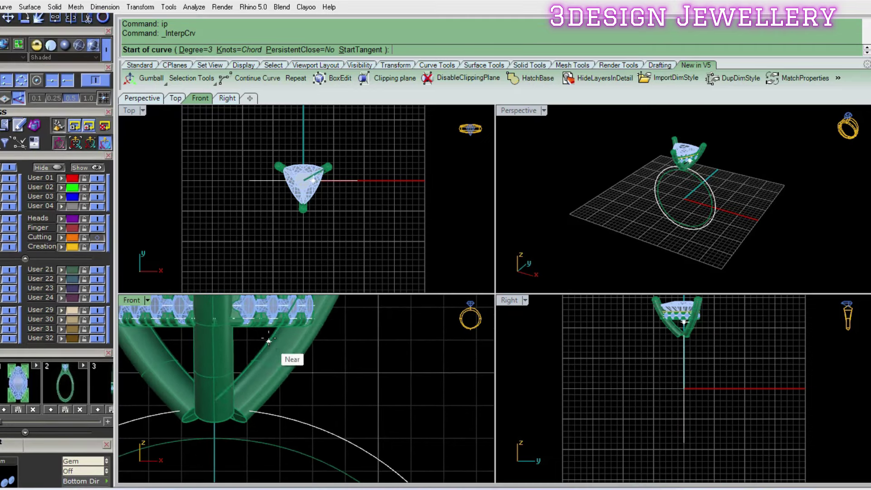
pyautogui.click(268, 326)
pyautogui.click(281, 392)
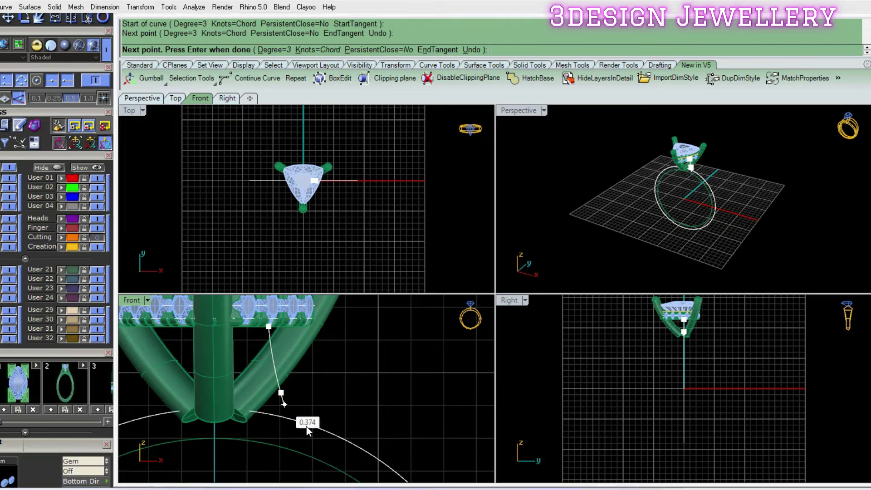
# - Finish the interpolated curve on the inner finger circle
pyautogui.scroll(-2, 253, 335)
pyautogui.scroll(3, 263, 359)
pyautogui.scroll(2, 227, 359)
pyautogui.click(230, 364)
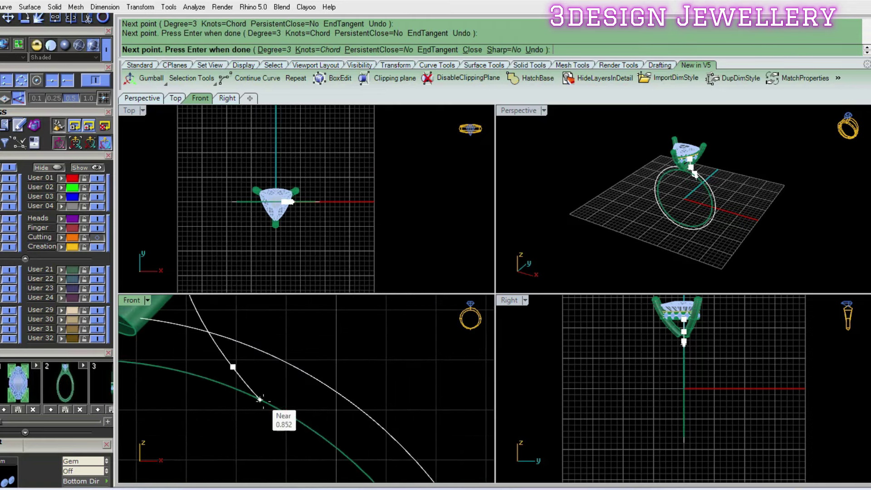
pyautogui.click(295, 419)
pyautogui.press('Return')
pyautogui.scroll(-3, 285, 381)
pyautogui.scroll(-1, 272, 360)
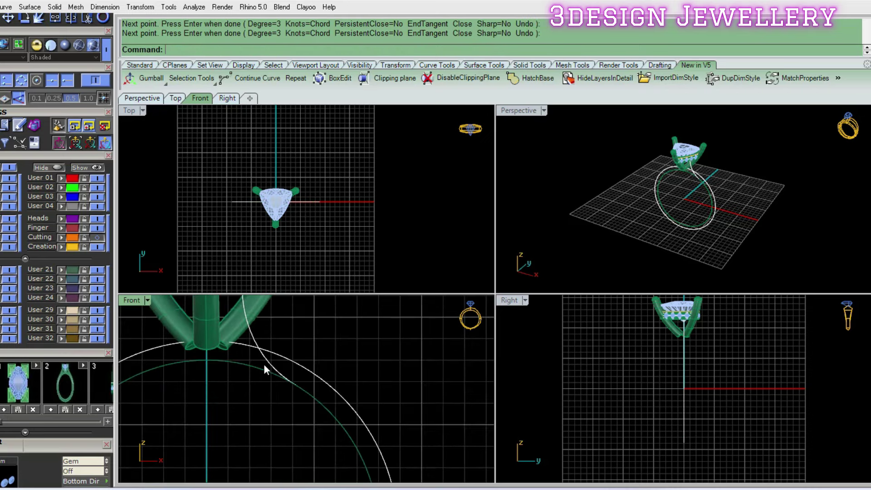
pyautogui.click(263, 364)
# - Draw a line from 0 to where the curve meets the inner circle
pyautogui.moveTo(287, 361); pyautogui.dragTo(320, 371, button='right')
pyautogui.write('line')
pyautogui.press('Return')
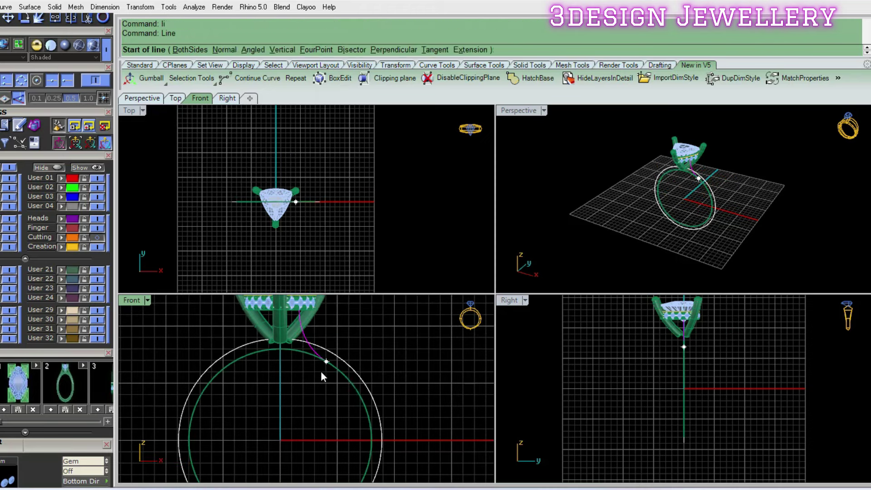
pyautogui.write('0')
pyautogui.press('Return')
pyautogui.click(326, 362)
# - Mirror the new centre line across a vertical axis through the ring centre
pyautogui.scroll(4, 320, 369)
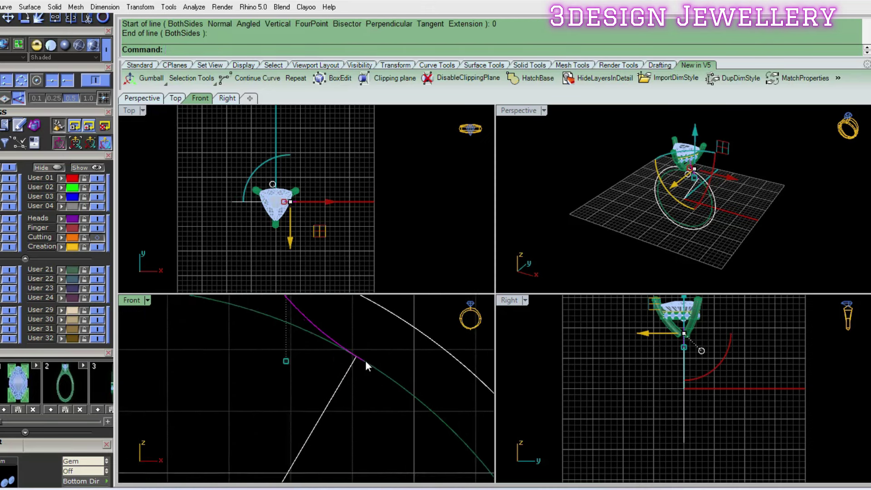
pyautogui.scroll(-4, 345, 390)
pyautogui.click(330, 360)
pyautogui.write('mirror')
pyautogui.press('Return')
pyautogui.write('0')
pyautogui.press('Return')
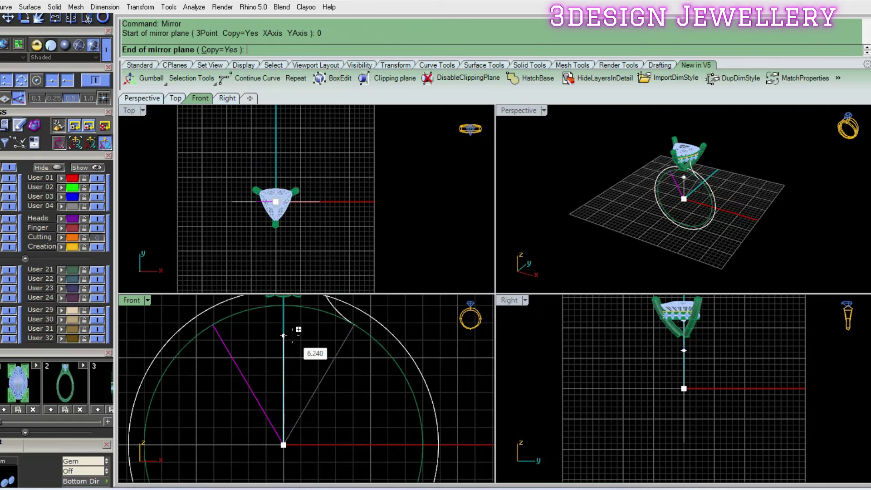
pyautogui.moveTo(284, 335); pyautogui.dragTo(292, 375, button='right')
pyautogui.click(295, 361)
# - Mirror the S-shaped shank curve about the vertical axis from the origin
pyautogui.click(325, 345)
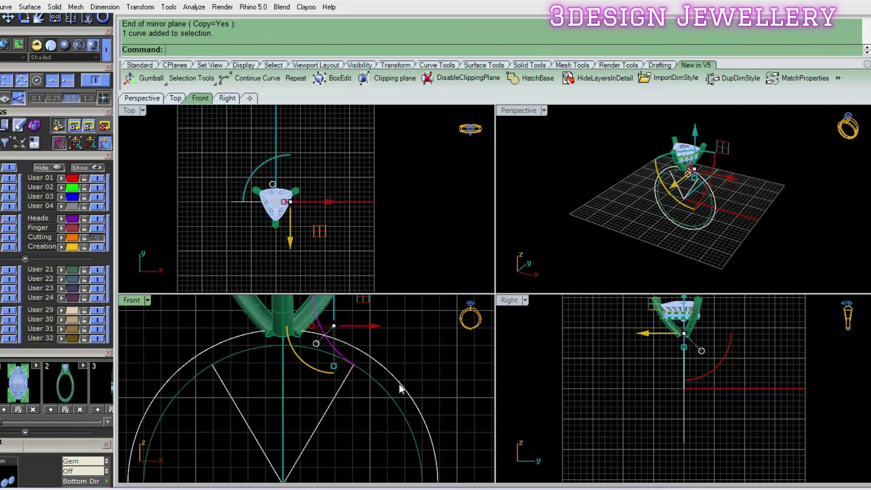
pyautogui.moveTo(399, 385); pyautogui.dragTo(402, 348, button='right')
pyautogui.write('mirror')
pyautogui.press('Return')
pyautogui.write('0')
pyautogui.press('Return')
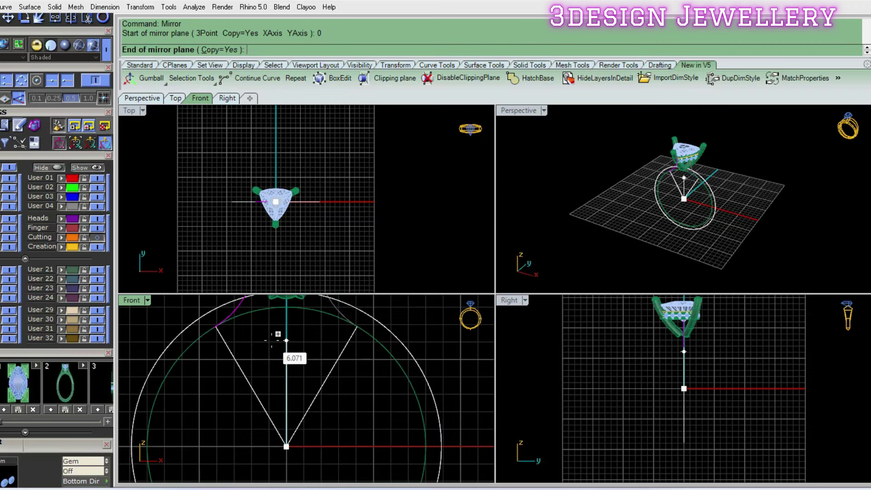
pyautogui.click(271, 340)
# - Split the inner finger circle at the mirrored lines
pyautogui.click(260, 312)
pyautogui.write('s')
pyautogui.press('Return')
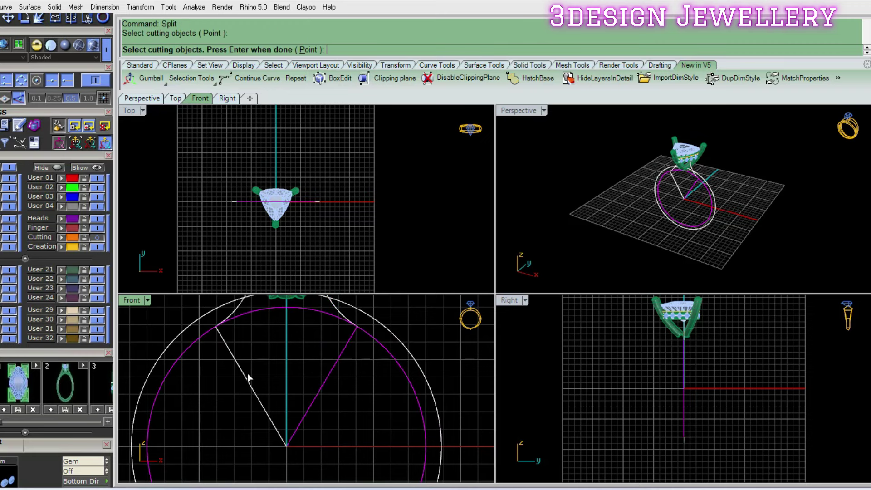
pyautogui.press('Return')
pyautogui.click(258, 312)
pyautogui.press('Delete')
# - Select the split circle arcs and draw a line from the origin to below the ring
pyautogui.moveTo(325, 331); pyautogui.dragTo(301, 362, button='right')
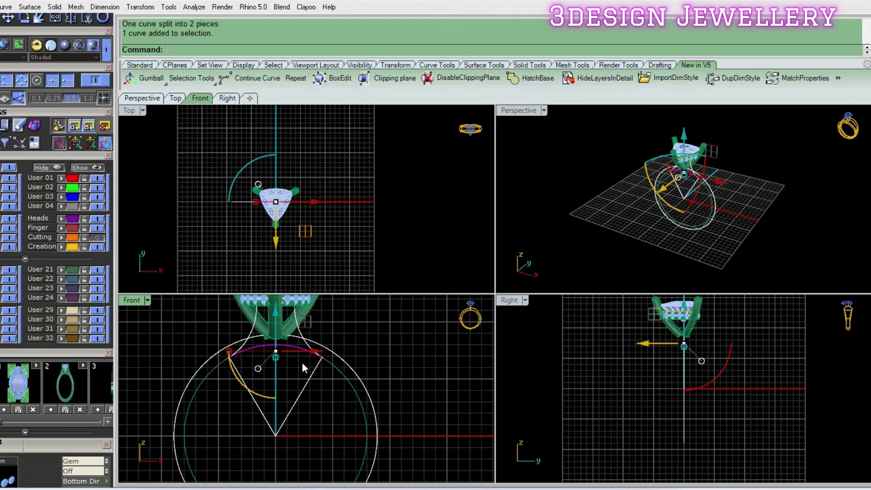
pyautogui.click(317, 348)
pyautogui.scroll(-5, 343, 365)
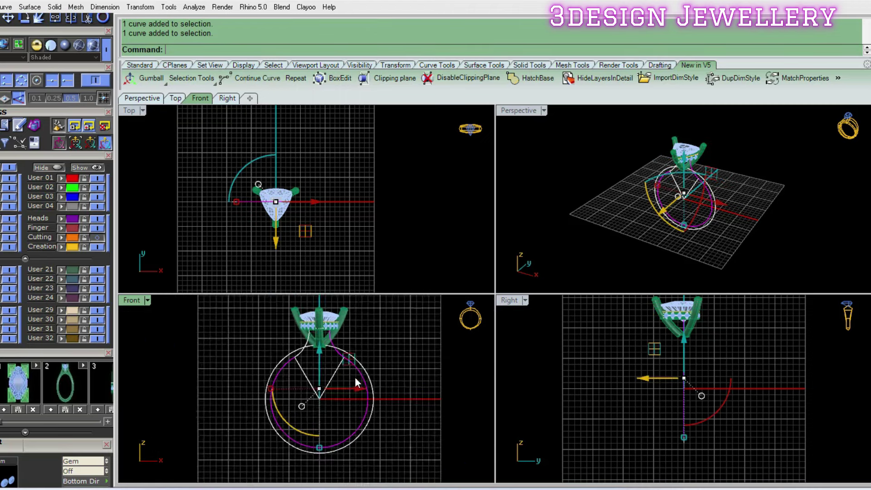
pyautogui.keyDown('shift'); pyautogui.click(355, 330); pyautogui.keyUp('shift')
pyautogui.write('line')
pyautogui.press('Return')
pyautogui.write('0')
# - Split the outer circle at the cutting line and delete a selected arc
pyautogui.press('Return')
pyautogui.scroll(-3, 337, 351)
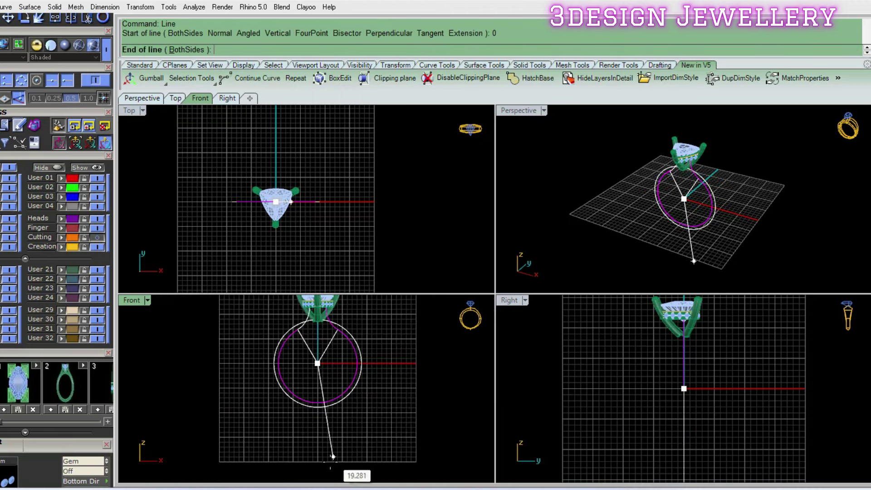
pyautogui.click(325, 451)
pyautogui.scroll(3, 343, 400)
pyautogui.click(344, 385)
pyautogui.write('split')
pyautogui.press('Return')
pyautogui.click(303, 423)
pyautogui.press('Return')
pyautogui.scroll(3, 334, 341)
pyautogui.click(340, 352)
pyautogui.scroll(-2, 361, 382)
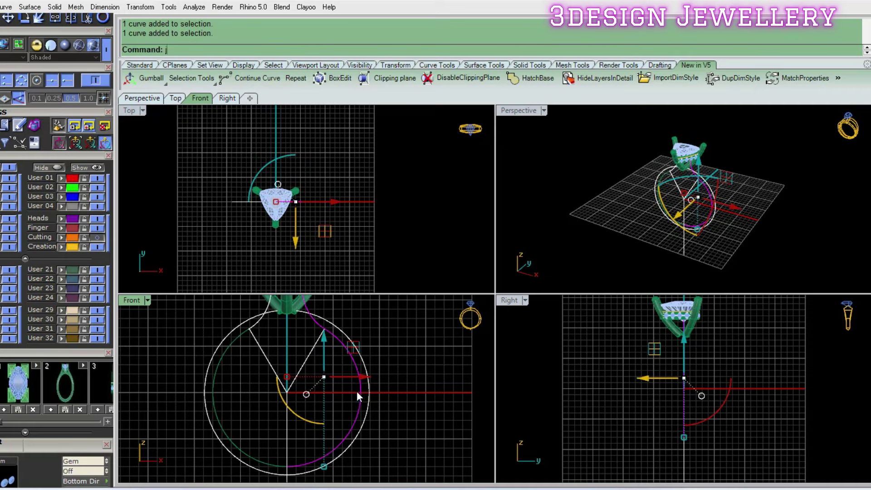
pyautogui.press('Delete')
pyautogui.scroll(2, 312, 321)
pyautogui.scroll(-3, 243, 335)
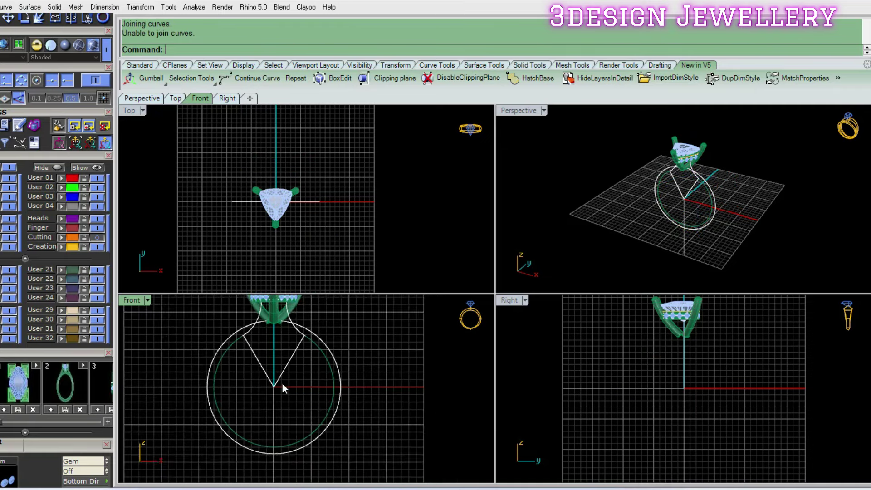
# - Draw a 16 mm circle at the origin and lock the Finger layer
pyautogui.write('circle')
pyautogui.press('Return')
pyautogui.write('0')
pyautogui.press('Return')
pyautogui.write('16')
pyautogui.press('Return')
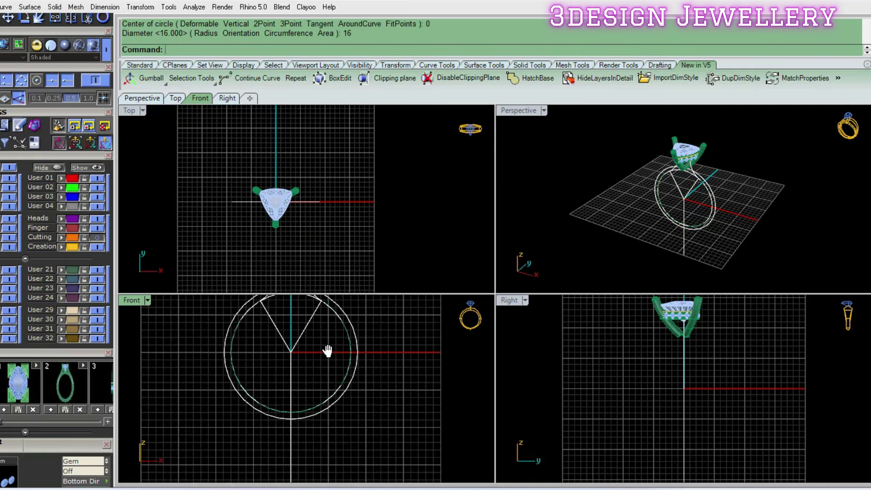
pyautogui.moveTo(327, 351); pyautogui.dragTo(301, 345, button='right')
pyautogui.click(312, 340)
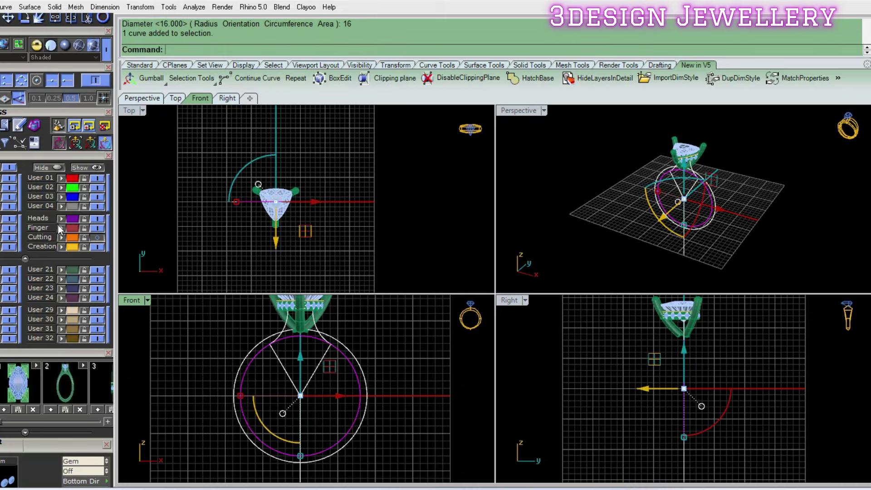
pyautogui.click(84, 227)
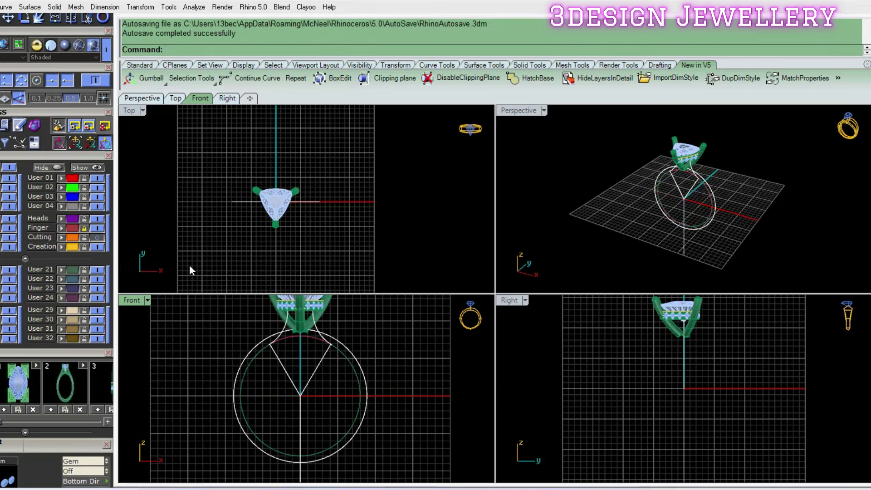
pyautogui.doubleClick(142, 300)
# - Rebuild the right shank curve with a point count of 20
pyautogui.scroll(3, 476, 295)
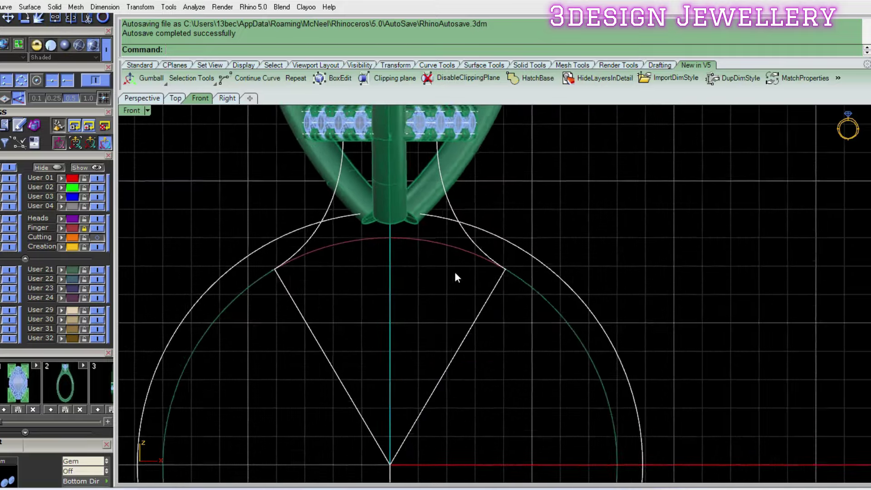
pyautogui.scroll(3, 454, 271)
pyautogui.click(489, 323)
pyautogui.scroll(-3, 540, 359)
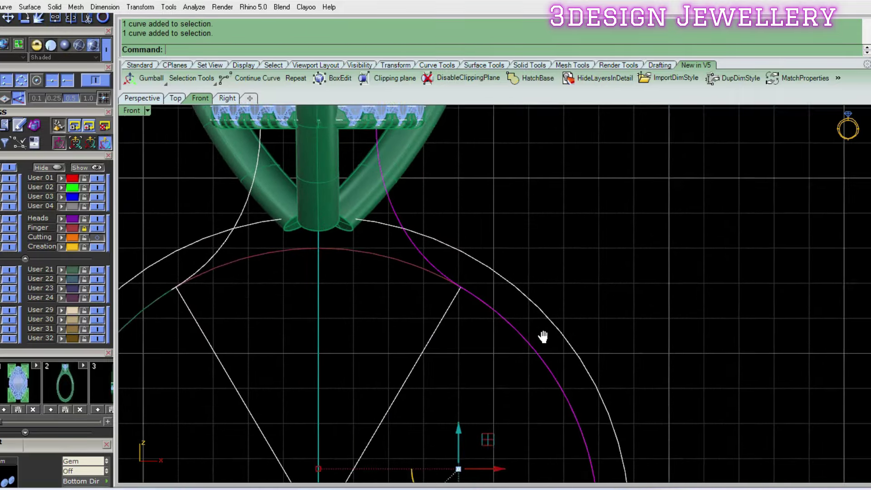
pyautogui.scroll(-3, 521, 340)
pyautogui.write('rebuild')
pyautogui.press('Return')
pyautogui.moveTo(494, 332); pyautogui.dragTo(463, 329, button='right')
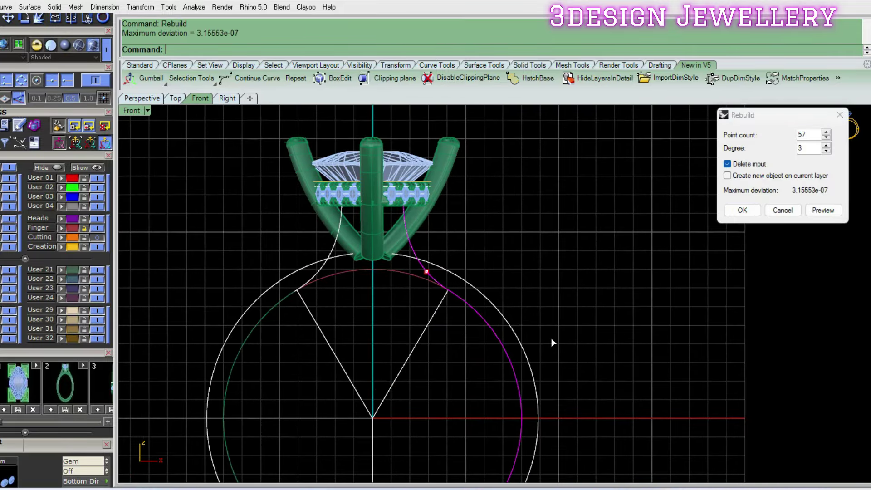
pyautogui.click(794, 136)
pyautogui.write('0')
pyautogui.press('BackSpace')
pyautogui.write('20')
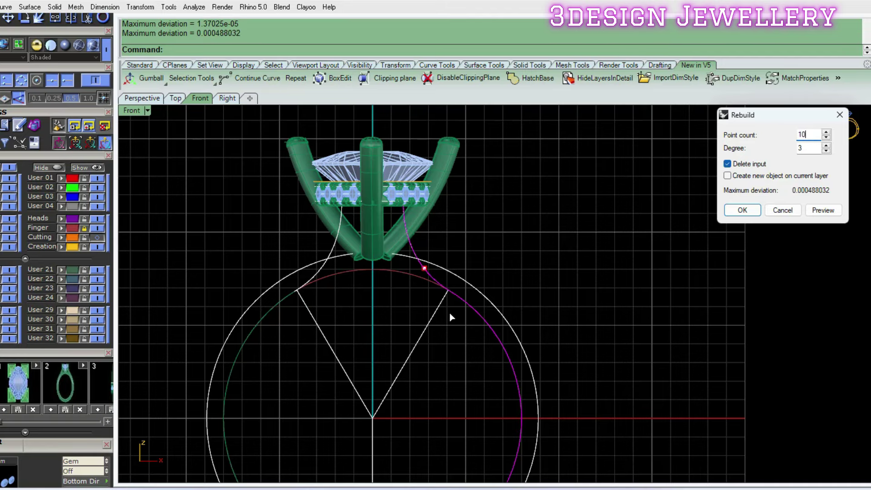
pyautogui.moveTo(451, 318); pyautogui.dragTo(458, 304, button='right')
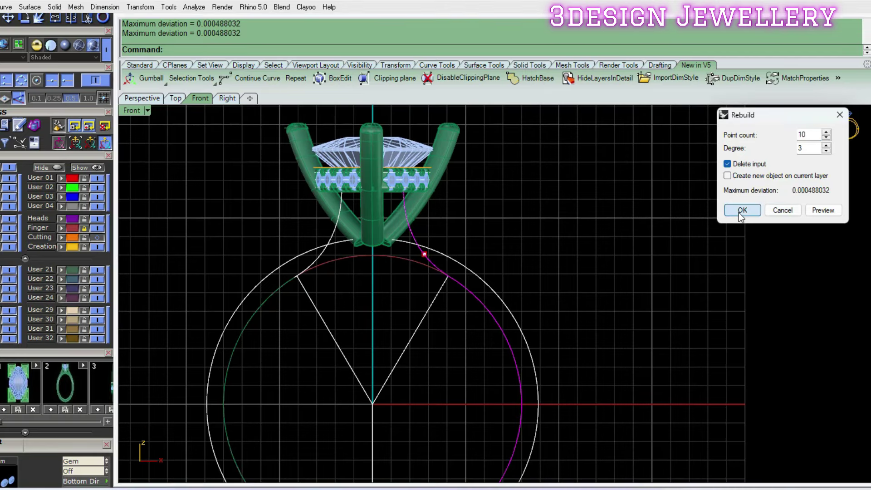
pyautogui.click(740, 209)
# - Select the right S-curve and attempt to join it with Ctrl+J
pyautogui.scroll(2, 480, 278)
pyautogui.moveTo(486, 282); pyautogui.dragTo(443, 235, button='right')
pyautogui.scroll(-1, 443, 235)
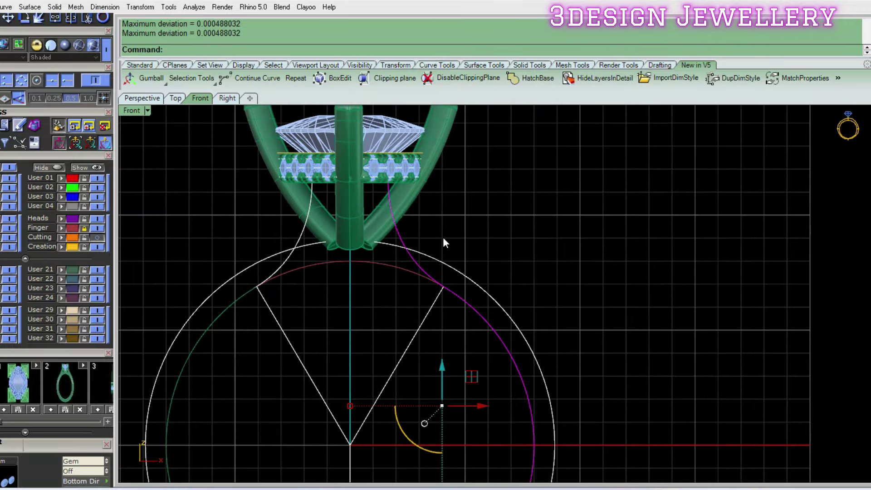
pyautogui.scroll(-2, 440, 238)
pyautogui.moveTo(473, 291); pyautogui.dragTo(470, 253, button='right')
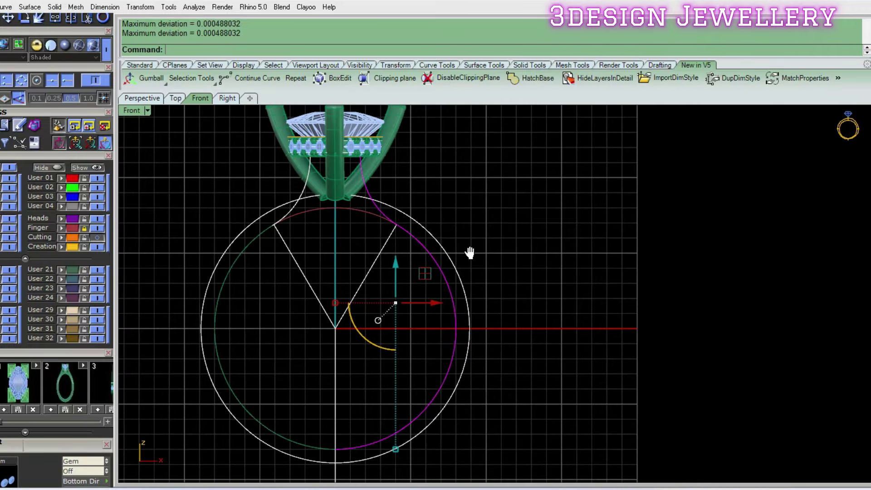
pyautogui.write('of')
pyautogui.press('Return')
pyautogui.press('Escape')
pyautogui.click(410, 233)
pyautogui.click(386, 216)
pyautogui.moveTo(427, 248); pyautogui.dragTo(415, 243, button='right')
pyautogui.hotkey('ctrl', 'j')
pyautogui.press('Escape')
# - Split the S-curve at the triangle line and delete the lower piece
pyautogui.scroll(2, 418, 231)
pyautogui.scroll(3, 409, 241)
pyautogui.scroll(2, 377, 237)
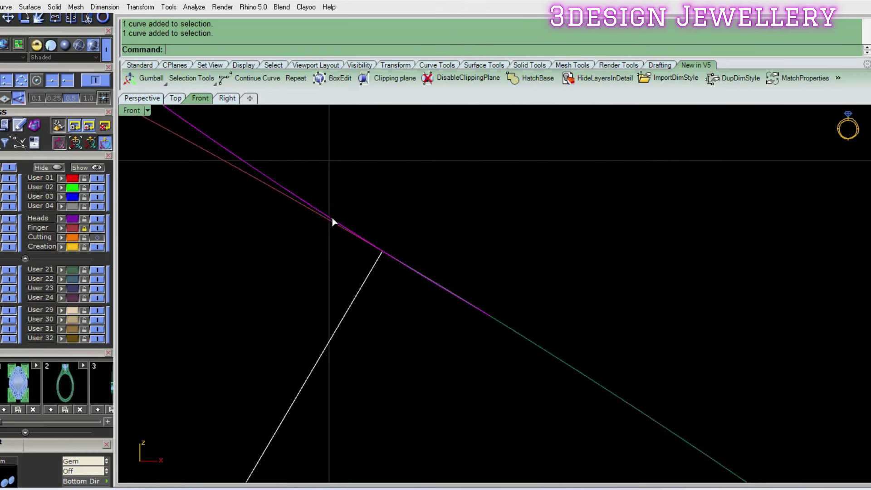
pyautogui.click(370, 270)
pyautogui.press('Return')
pyautogui.click(435, 282)
pyautogui.moveTo(525, 359); pyautogui.dragTo(501, 334, button='right')
pyautogui.press('Delete')
pyautogui.click(325, 204)
pyautogui.moveTo(324, 204)
pyautogui.mouseDown(button='right')
pyautogui.moveTo(370, 300)
pyautogui.moveTo(355, 285)
pyautogui.mouseUp(button='right')
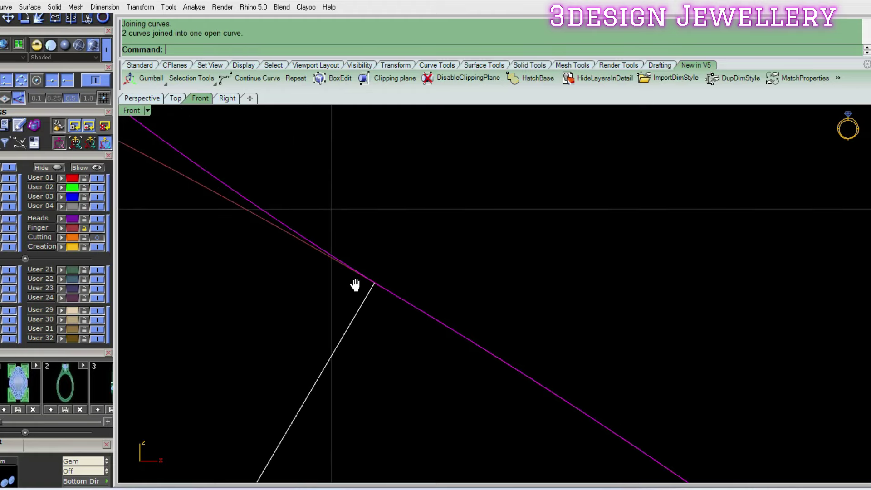
# - Rebuild the joined right shank curve with 15 points, degree 3
pyautogui.write('rebuild')
pyautogui.press('Return')
pyautogui.scroll(-2, 410, 263)
pyautogui.scroll(-3, 453, 272)
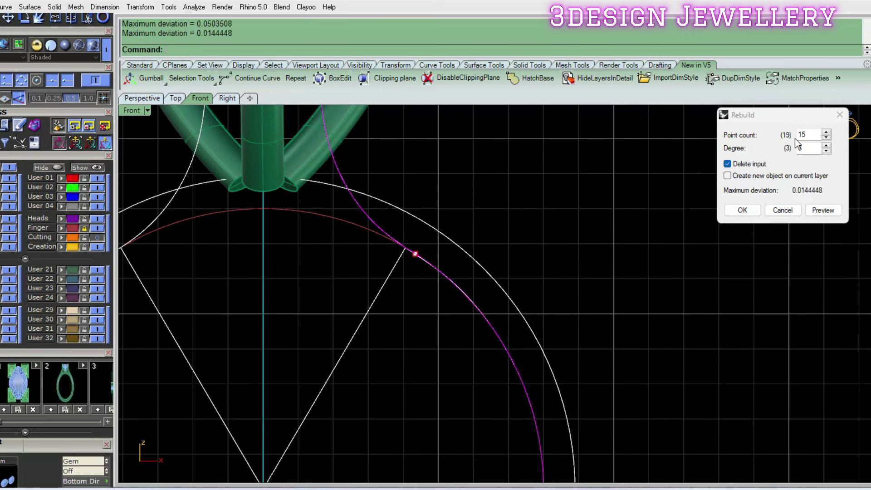
pyautogui.click(822, 210)
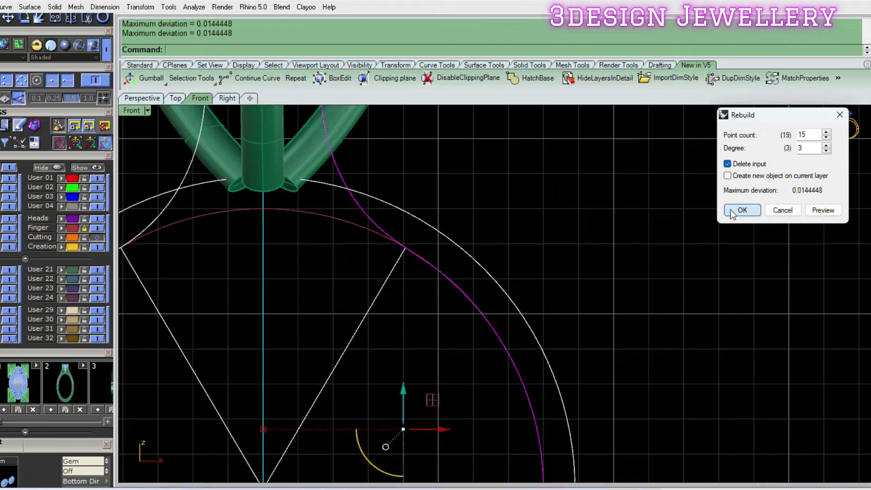
pyautogui.click(742, 210)
pyautogui.scroll(-3, 482, 264)
pyautogui.click(421, 228)
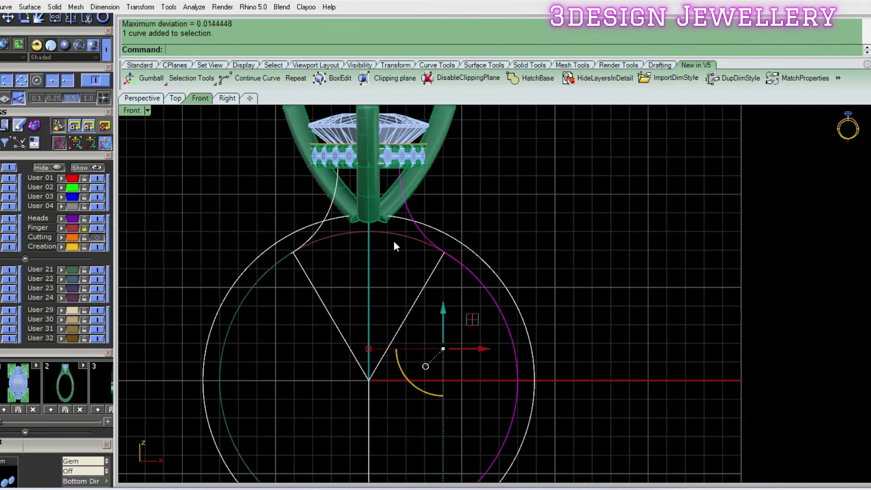
pyautogui.scroll(2, 393, 218)
pyautogui.scroll(2, 393, 214)
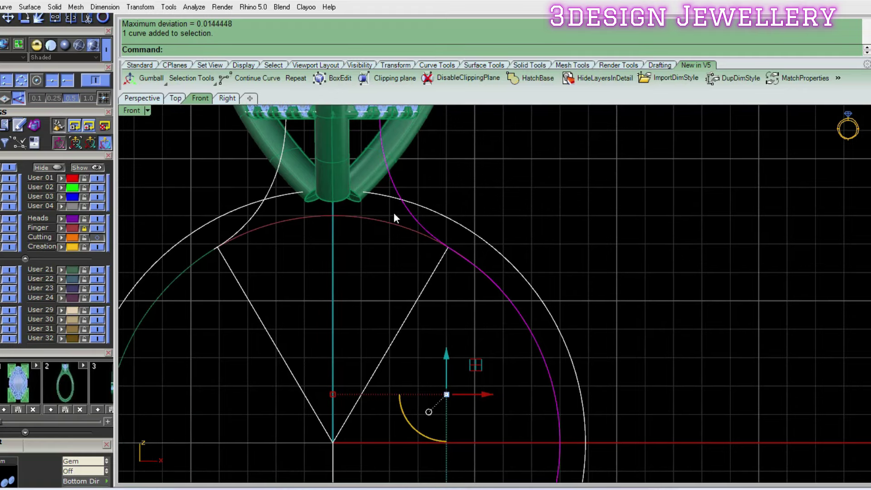
# - Offset the right S-curve 1.7 to its outer side
pyautogui.write('Of')
pyautogui.press('Return')
pyautogui.scroll(1, 457, 168)
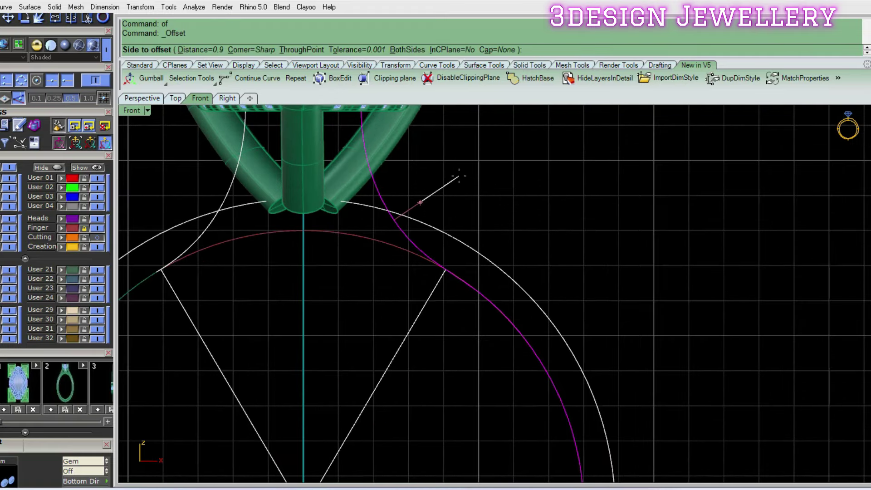
pyautogui.write('7')
pyautogui.press('Return')
pyautogui.click(459, 176)
pyautogui.scroll(-3, 544, 258)
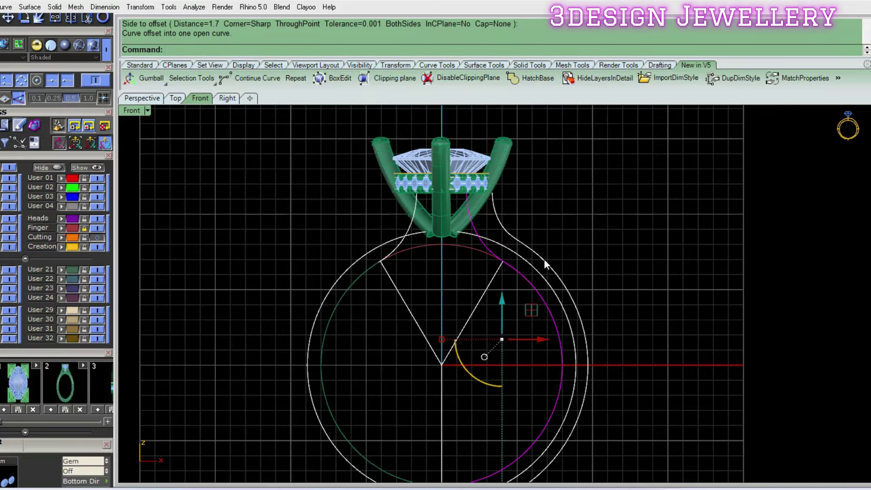
pyautogui.moveTo(547, 295); pyautogui.dragTo(557, 285, button='right')
pyautogui.press('Escape')
# - Check the offset curve's control points, then rebuild both shank curves together
pyautogui.click(554, 280)
pyautogui.press('F10')
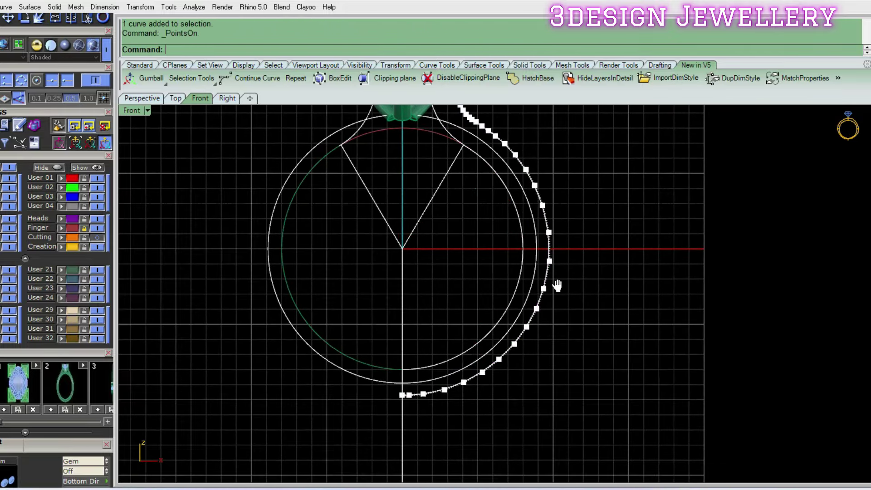
pyautogui.press('Escape')
pyautogui.click(544, 249)
pyautogui.scroll(4, 476, 279)
pyautogui.press('Escape')
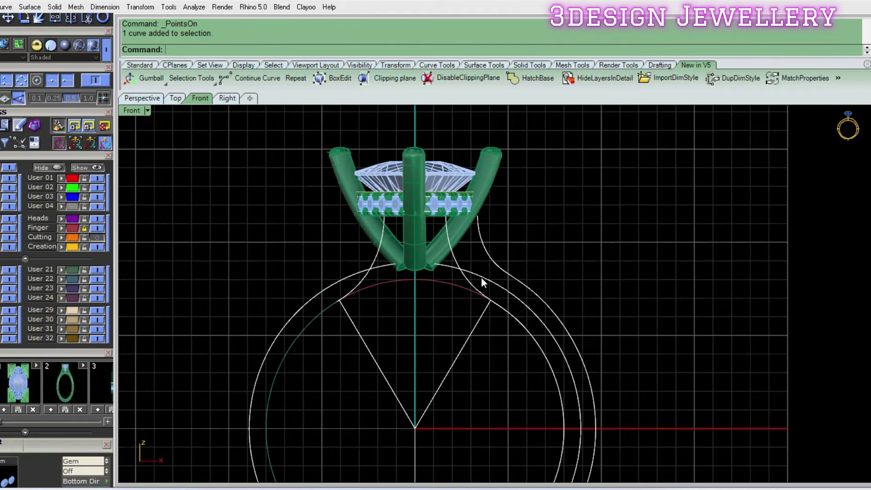
pyautogui.click(472, 286)
pyautogui.keyDown('shift'); pyautogui.click(506, 257); pyautogui.keyUp('shift')
pyautogui.moveTo(506, 259); pyautogui.dragTo(496, 250, button='right')
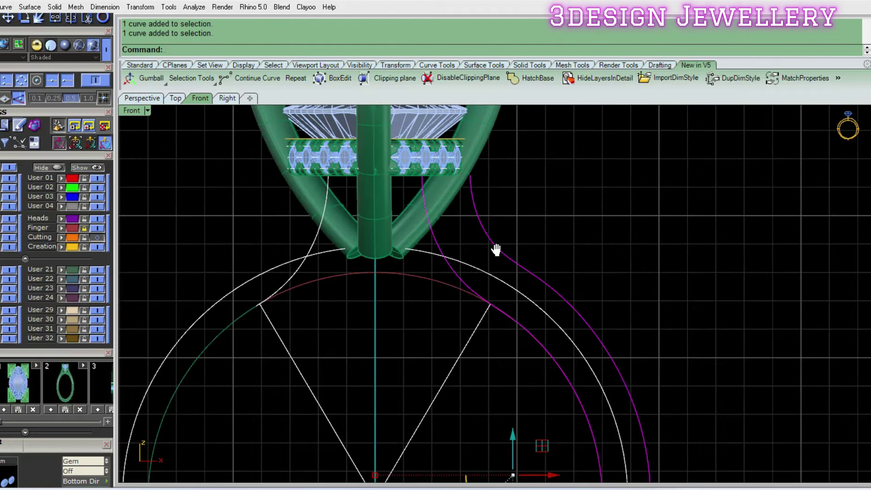
pyautogui.press('Return')
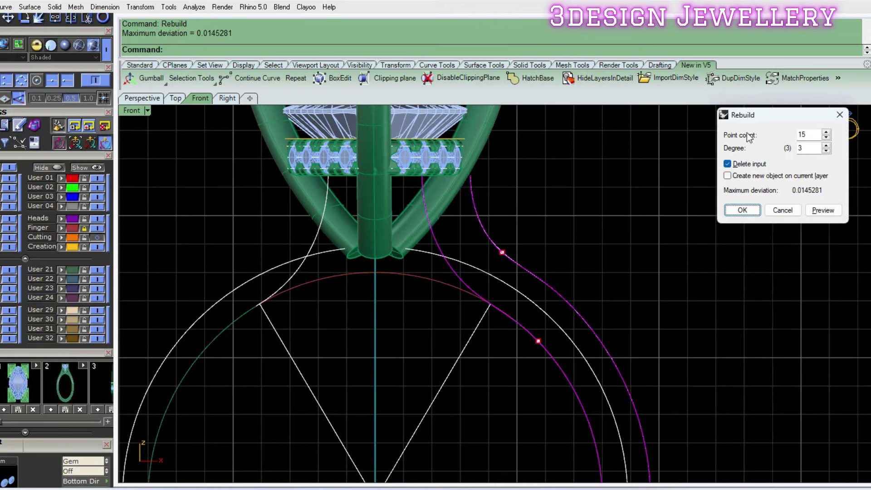
pyautogui.write('12')
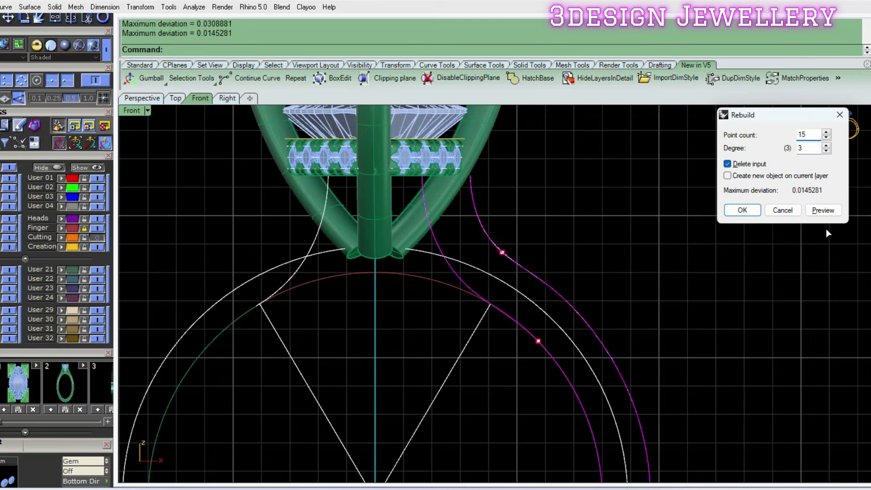
# - Rebuild both shank curves with 15 points and lock all other objects
pyautogui.click(826, 208)
pyautogui.click(742, 210)
pyautogui.moveTo(525, 250)
pyautogui.mouseDown(button='right')
pyautogui.moveTo(535, 272)
pyautogui.moveTo(513, 233)
pyautogui.mouseUp(button='right')
pyautogui.hotkey('ctrl', 'l')
# - Shift the four top control points of both S-curves to the left
pyautogui.moveTo(703, 360); pyautogui.dragTo(511, 290)
pyautogui.scroll(2, 511, 290)
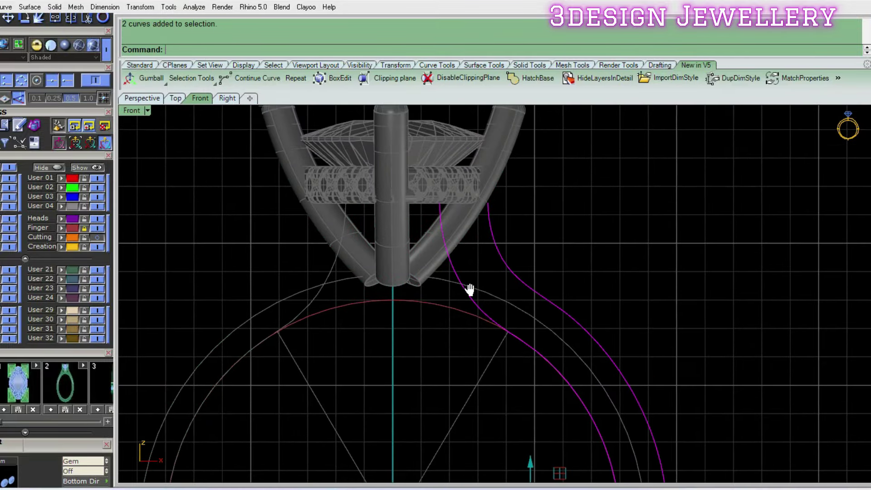
pyautogui.press('F10')
pyautogui.scroll(2, 473, 290)
pyautogui.moveTo(438, 156); pyautogui.dragTo(550, 219)
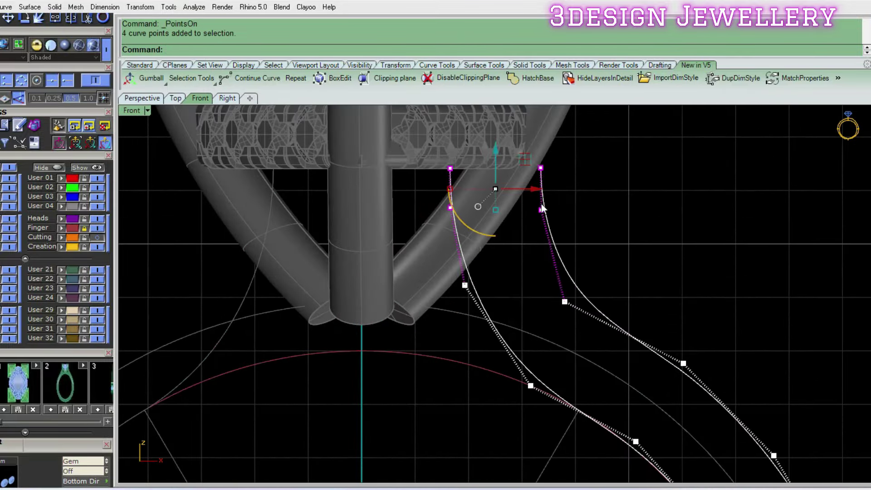
pyautogui.scroll(1, 540, 203)
pyautogui.moveTo(524, 186); pyautogui.dragTo(471, 183)
pyautogui.moveTo(521, 209); pyautogui.dragTo(522, 172, button='right')
# - Move both curves' mid-curve and upper control points slightly right
pyautogui.moveTo(305, 220); pyautogui.dragTo(576, 318)
pyautogui.moveTo(544, 277); pyautogui.dragTo(550, 278)
pyautogui.moveTo(323, 157); pyautogui.dragTo(568, 200)
pyautogui.moveTo(493, 176); pyautogui.dragTo(512, 177)
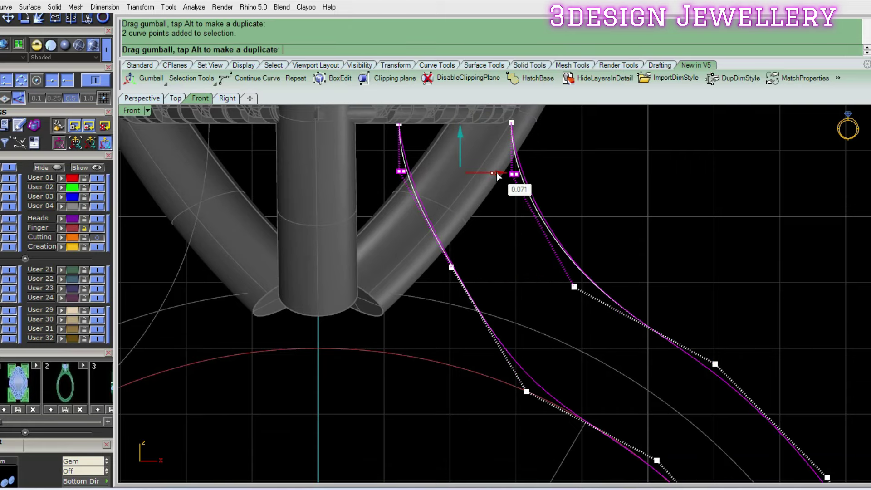
pyautogui.moveTo(444, 235); pyautogui.dragTo(509, 175, button='right')
pyautogui.press('Escape')
# - Review the curves in four viewports, then recenter the maximized Front view on the head
pyautogui.moveTo(640, 157)
pyautogui.keyDown('ctrl'); pyautogui.keyDown('shift'); pyautogui.mouseDown(button='right')
pyautogui.moveTo(659, 268)
pyautogui.moveTo(523, 292)
pyautogui.mouseUp(button='right'); pyautogui.keyUp('shift'); pyautogui.keyUp('ctrl')
pyautogui.hotkey('ctrl', 'F5')
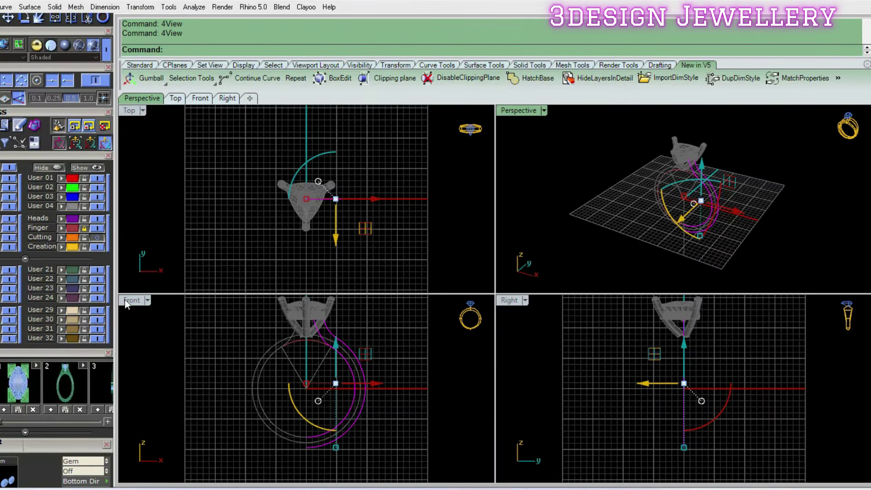
pyautogui.doubleClick(131, 300)
pyautogui.scroll(3, 514, 251)
pyautogui.moveTo(514, 251); pyautogui.dragTo(588, 262, button='right')
pyautogui.scroll(1, 538, 254)
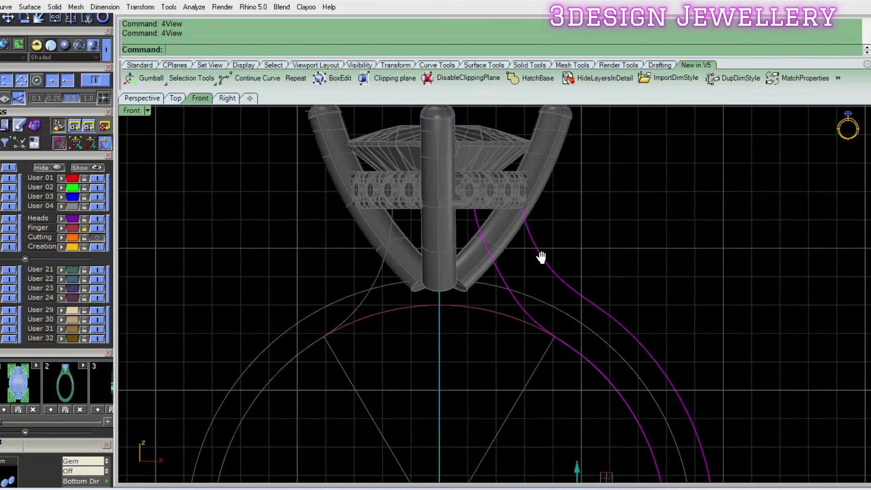
pyautogui.scroll(-1, 560, 273)
pyautogui.scroll(2, 557, 270)
pyautogui.press('F10')
pyautogui.moveTo(460, 213)
pyautogui.mouseDown()
pyautogui.moveTo(567, 248)
pyautogui.moveTo(515, 235)
pyautogui.mouseUp()
pyautogui.scroll(2, 546, 232)
pyautogui.press('Escape')
pyautogui.scroll(-2, 544, 272)
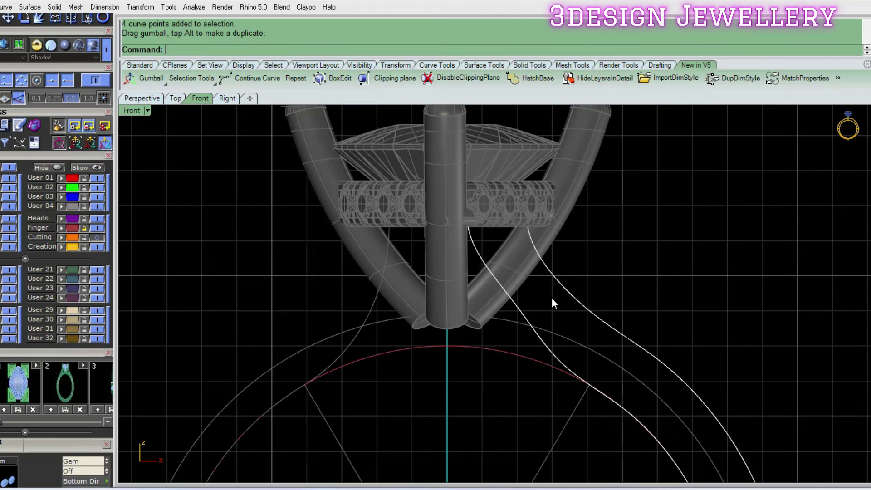
# - Move one control point on the inner shank curve to the left
pyautogui.click(542, 336)
pyautogui.scroll(1, 558, 340)
pyautogui.scroll(1, 567, 335)
pyautogui.press('F10')
pyautogui.click(547, 296)
pyautogui.moveTo(577, 267)
pyautogui.mouseDown()
pyautogui.moveTo(535, 281)
pyautogui.moveTo(576, 281)
pyautogui.mouseUp()
pyautogui.scroll(-1, 577, 247)
pyautogui.scroll(-1, 588, 273)
pyautogui.press('Escape')
# - Drag the inner shank curve's top control point to the right
pyautogui.click(595, 252)
pyautogui.moveTo(595, 252)
pyautogui.mouseDown(button='right')
pyautogui.moveTo(581, 275)
pyautogui.moveTo(638, 248)
pyautogui.moveTo(608, 254)
pyautogui.moveTo(577, 220)
pyautogui.mouseUp(button='right')
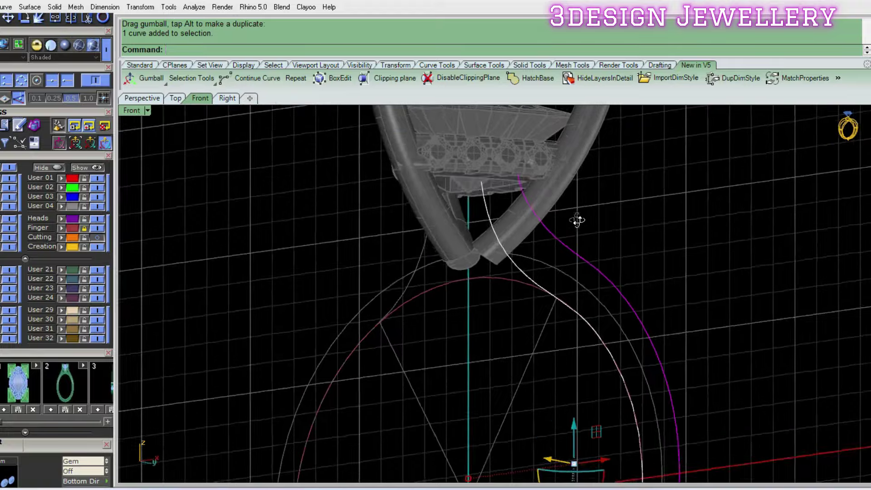
pyautogui.scroll(4, 528, 185)
pyautogui.press('Home')
pyautogui.press('Escape')
pyautogui.click(509, 252)
pyautogui.scroll(3, 520, 245)
pyautogui.press('F10')
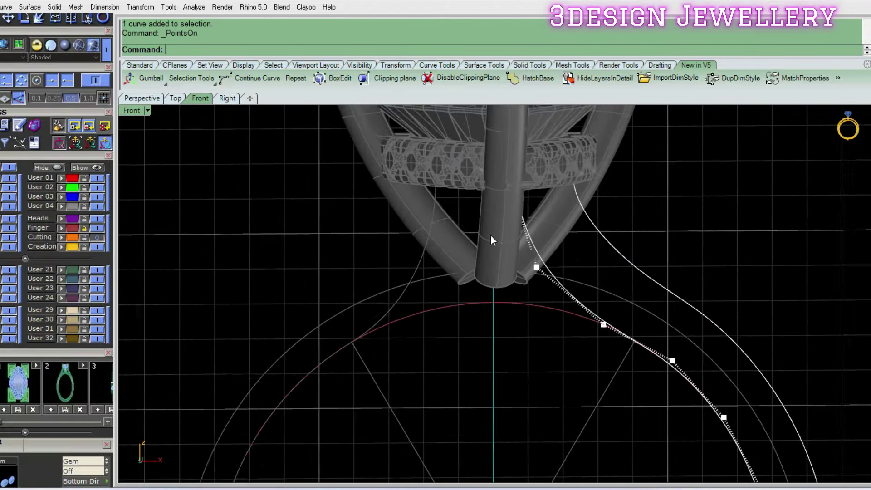
pyautogui.moveTo(527, 190)
pyautogui.mouseDown()
pyautogui.moveTo(606, 173)
pyautogui.moveTo(598, 166)
pyautogui.mouseUp()
pyautogui.moveTo(598, 167)
pyautogui.keyDown('ctrl'); pyautogui.keyDown('shift'); pyautogui.mouseDown(button='right')
pyautogui.moveTo(592, 245)
pyautogui.moveTo(588, 180)
pyautogui.mouseUp(button='right'); pyautogui.keyUp('shift'); pyautogui.keyUp('ctrl')
pyautogui.press('Escape')
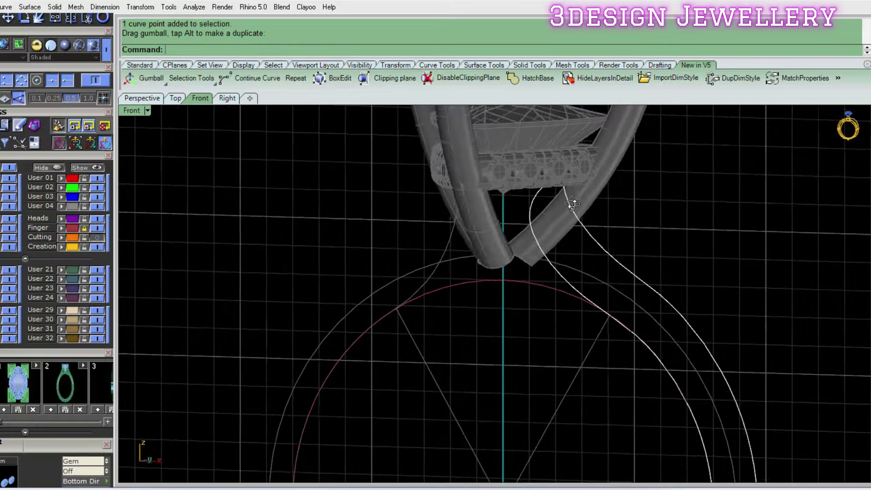
# - Show control points of the curve near the triangle corner in a maximized Front view
pyautogui.hotkey('ctrl', 'F5')
pyautogui.hotkey('ctrl', 'F5')
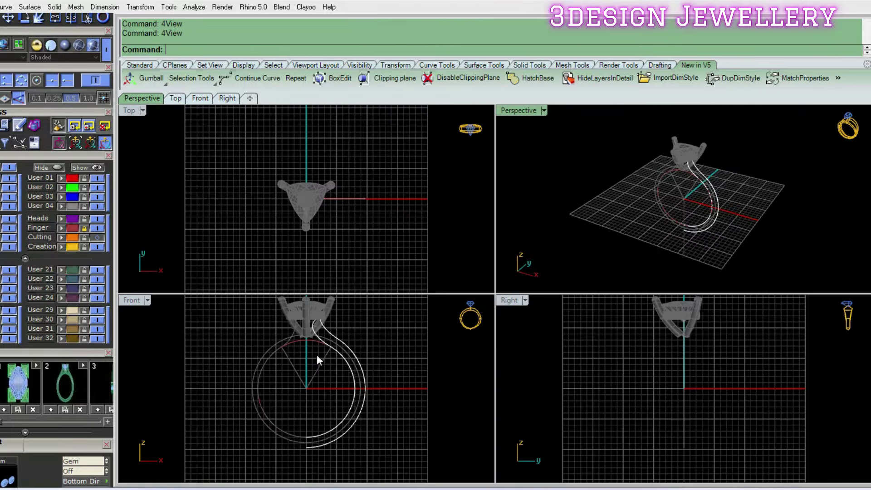
pyautogui.doubleClick(131, 300)
pyautogui.scroll(2, 558, 241)
pyautogui.scroll(3, 486, 304)
pyautogui.scroll(2, 487, 302)
pyautogui.click(486, 302)
pyautogui.scroll(2, 467, 290)
pyautogui.scroll(2, 498, 292)
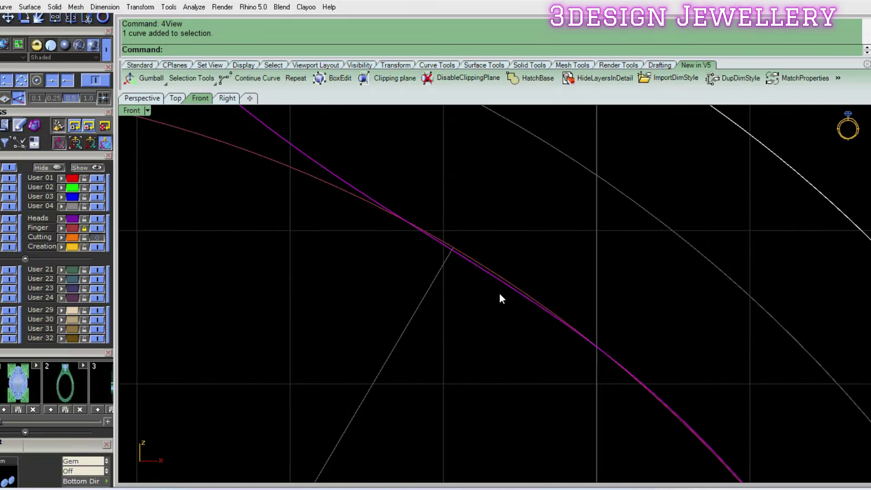
pyautogui.press('F10')
# - Trial-nudge a lower control point right, then undo the move
pyautogui.moveTo(425, 160); pyautogui.dragTo(701, 354)
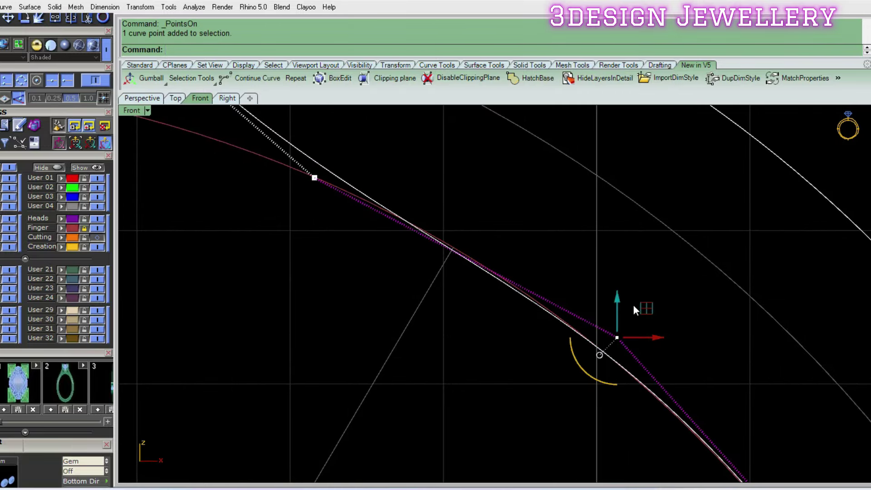
pyautogui.moveTo(646, 309); pyautogui.dragTo(653, 308)
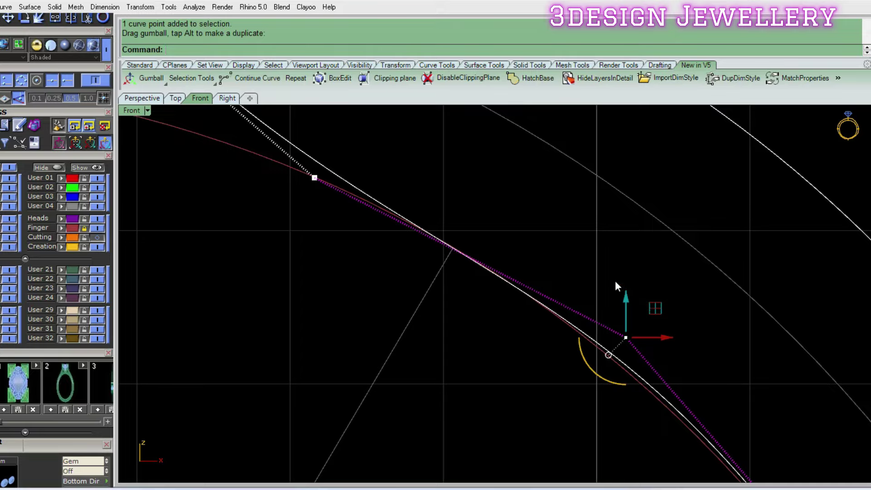
pyautogui.scroll(-3, 621, 279)
pyautogui.hotkey('ctrl', 'z')
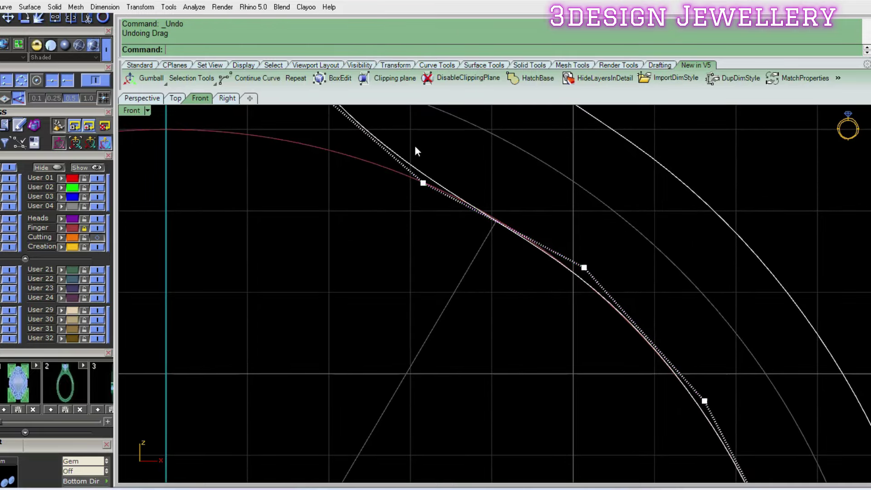
# - Nudge the curve's upper control point slightly right and zoom out to check both shanks
pyautogui.click(422, 183)
pyautogui.scroll(2, 435, 176)
pyautogui.moveTo(458, 193); pyautogui.dragTo(475, 192)
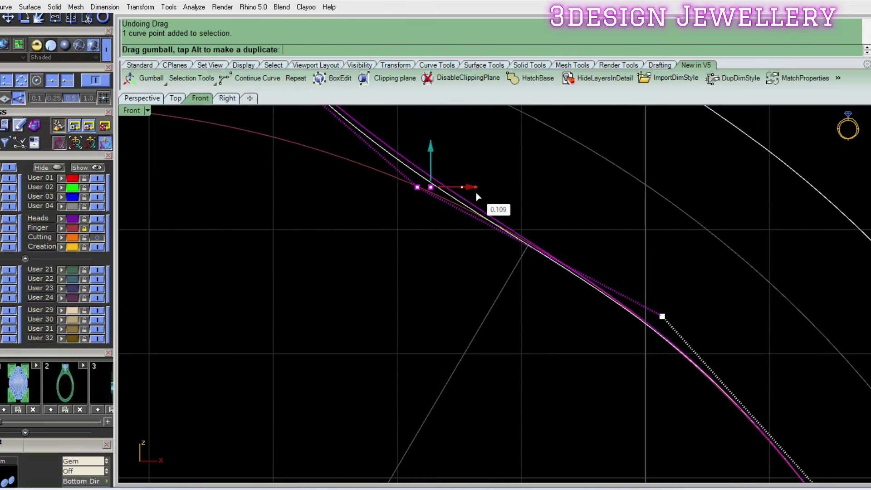
pyautogui.scroll(-3, 521, 204)
pyautogui.scroll(1, 623, 261)
pyautogui.scroll(2, 589, 252)
pyautogui.scroll(-1, 578, 258)
pyautogui.scroll(-1, 578, 258)
pyautogui.moveTo(651, 304); pyautogui.dragTo(610, 257, button='right')
pyautogui.scroll(-3, 624, 287)
pyautogui.scroll(-1, 595, 267)
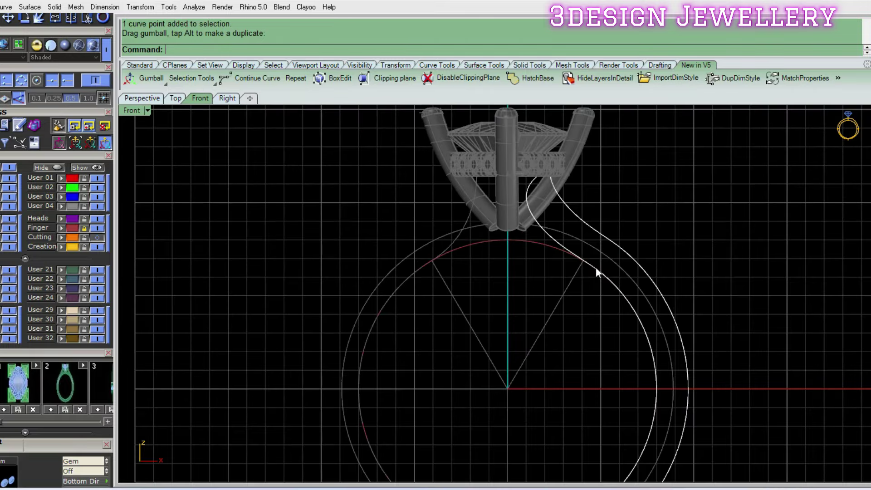
pyautogui.scroll(1, 565, 183)
pyautogui.scroll(2, 567, 181)
# - Switch the Front view to wireframe and select the shank curves, entering Nv
pyautogui.hotkey('ctrl', 'alt', 'w')
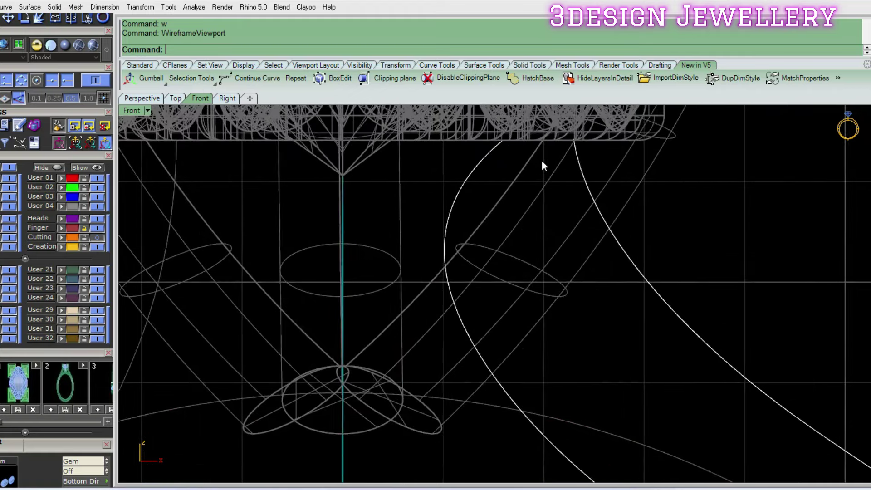
pyautogui.scroll(1, 566, 172)
pyautogui.click(578, 186)
pyautogui.scroll(1, 501, 176)
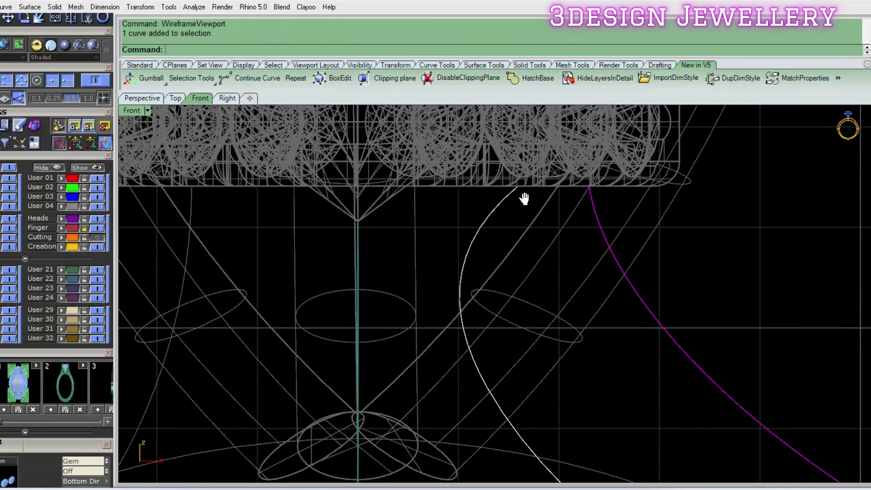
pyautogui.write('Nv')
pyautogui.press('Return')
pyautogui.click(518, 189)
pyautogui.press('Escape')
# - Drag the top control point of both shank curves to the right
pyautogui.scroll(1, 595, 184)
pyautogui.click(594, 194)
pyautogui.click(450, 202)
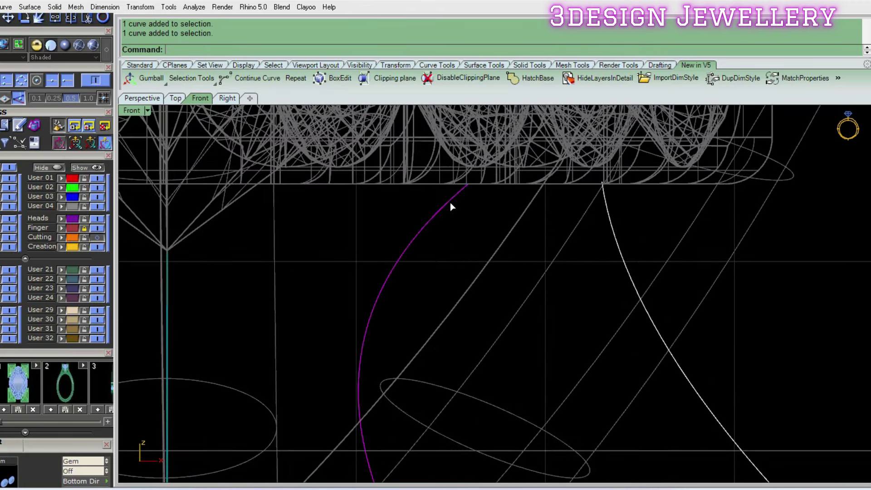
pyautogui.scroll(1, 450, 203)
pyautogui.press('F10')
pyautogui.scroll(2, 556, 208)
pyautogui.moveTo(440, 225)
pyautogui.mouseDown()
pyautogui.moveTo(594, 242)
pyautogui.moveTo(645, 221)
pyautogui.mouseUp()
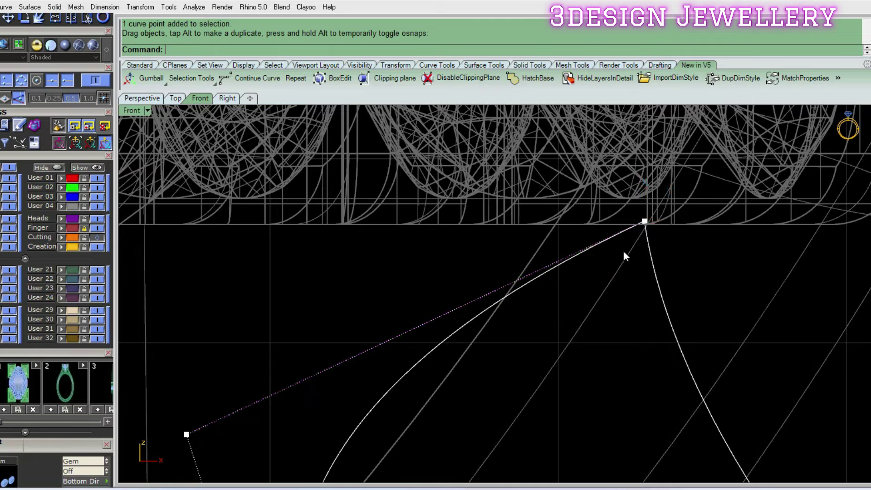
pyautogui.press('Escape')
# - Shift the four control points near the head upward to reshape both curve tops
pyautogui.click(613, 237)
pyautogui.keyDown('shift'); pyautogui.click(653, 274); pyautogui.keyUp('shift')
pyautogui.scroll(-3, 584, 265)
pyautogui.scroll(-2, 639, 290)
pyautogui.moveTo(639, 290); pyautogui.dragTo(630, 279, button='right')
pyautogui.scroll(3, 535, 197)
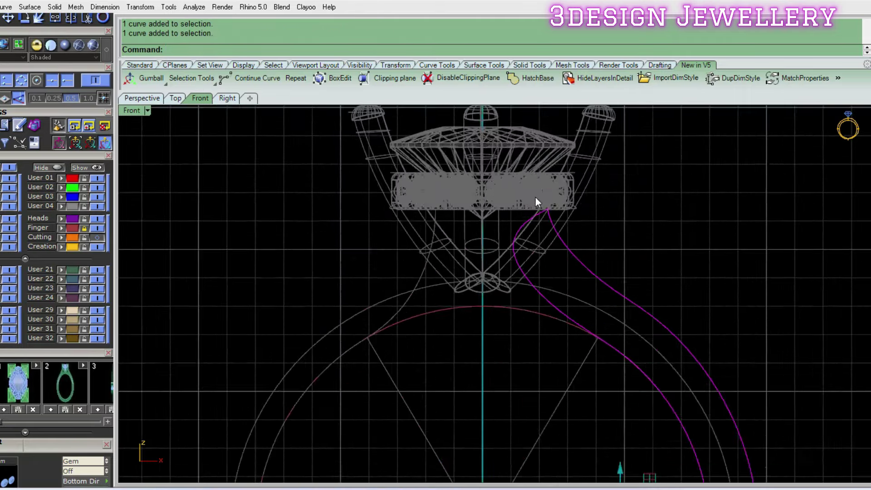
pyautogui.scroll(3, 572, 225)
pyautogui.scroll(2, 572, 225)
pyautogui.scroll(1, 573, 263)
pyautogui.press('F10')
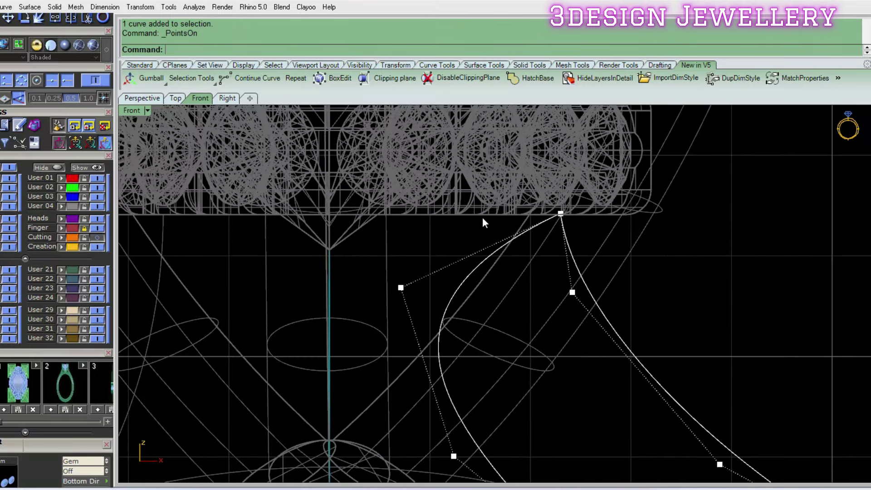
pyautogui.moveTo(380, 208); pyautogui.dragTo(619, 328)
pyautogui.moveTo(513, 226); pyautogui.dragTo(513, 209)
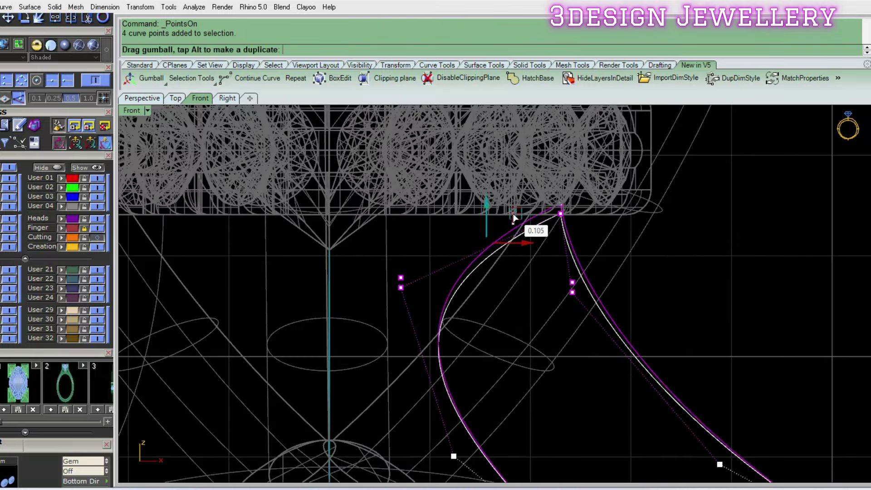
pyautogui.scroll(-5, 546, 206)
# - Move one inner-curve control point right to smooth where it meets the head
pyautogui.click(636, 295)
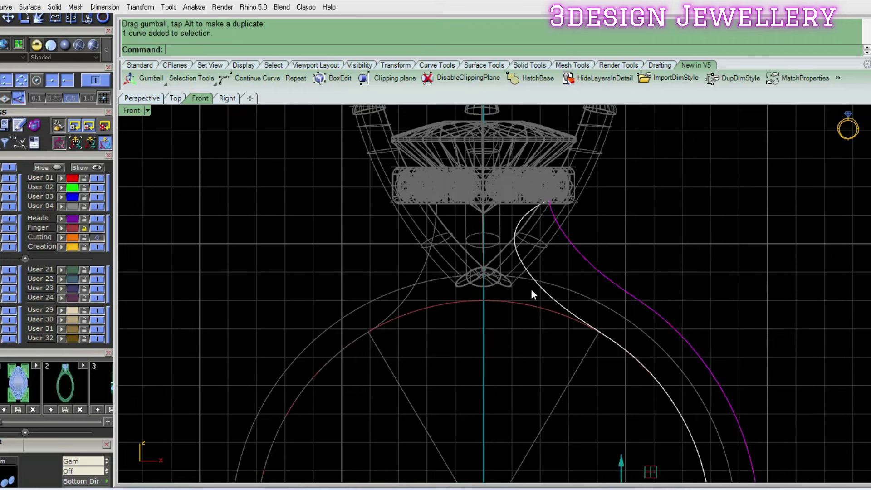
pyautogui.click(541, 273)
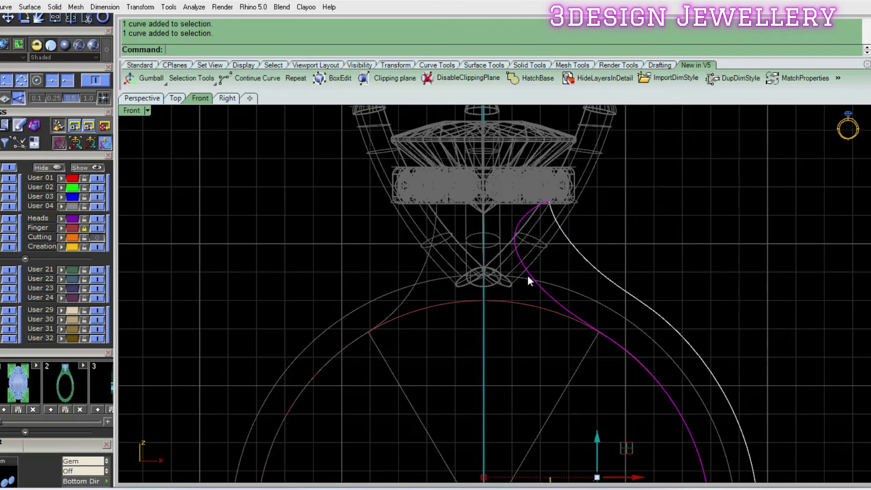
pyautogui.moveTo(528, 276); pyautogui.dragTo(544, 291, button='right')
pyautogui.press('F10')
pyautogui.scroll(1, 512, 240)
pyautogui.click(518, 235)
pyautogui.moveTo(552, 241); pyautogui.dragTo(571, 238)
pyautogui.scroll(-2, 572, 237)
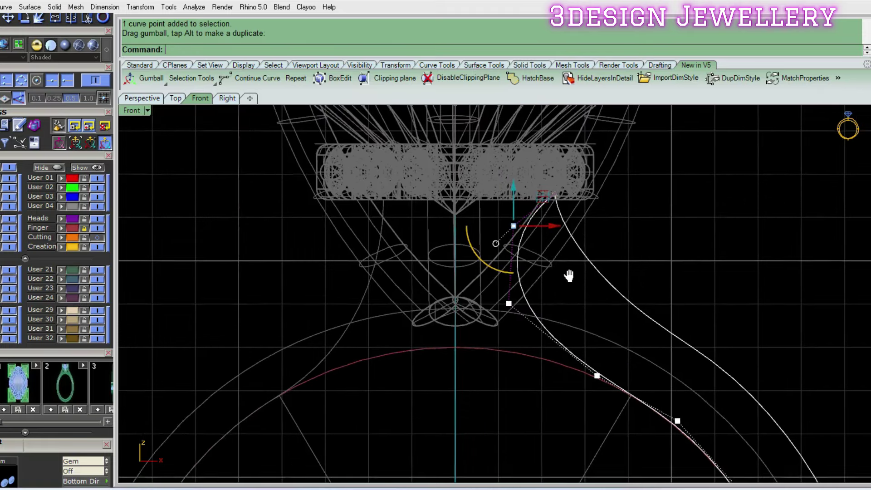
pyautogui.press('Escape')
# - Switch the Front view to shaded display and orbit to see the ring at an angle
pyautogui.write('sv')
pyautogui.press('Return')
pyautogui.moveTo(576, 275)
pyautogui.keyDown('ctrl'); pyautogui.keyDown('shift'); pyautogui.mouseDown(button='right')
pyautogui.moveTo(690, 240)
pyautogui.moveTo(535, 216)
pyautogui.moveTo(564, 312)
pyautogui.mouseUp(button='right'); pyautogui.keyUp('shift'); pyautogui.keyUp('ctrl')
# - Join the two shank curves into a single curve
pyautogui.click(564, 313)
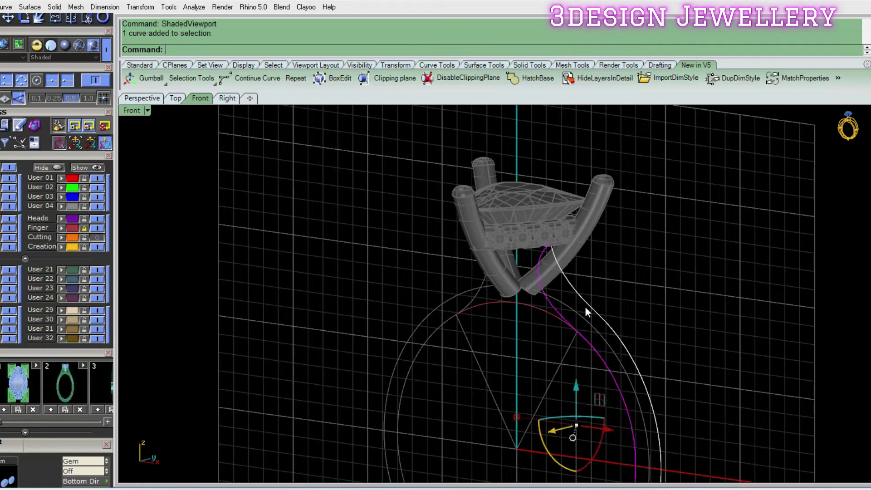
pyautogui.click(628, 375)
pyautogui.scroll(1, 633, 365)
pyautogui.scroll(1, 626, 352)
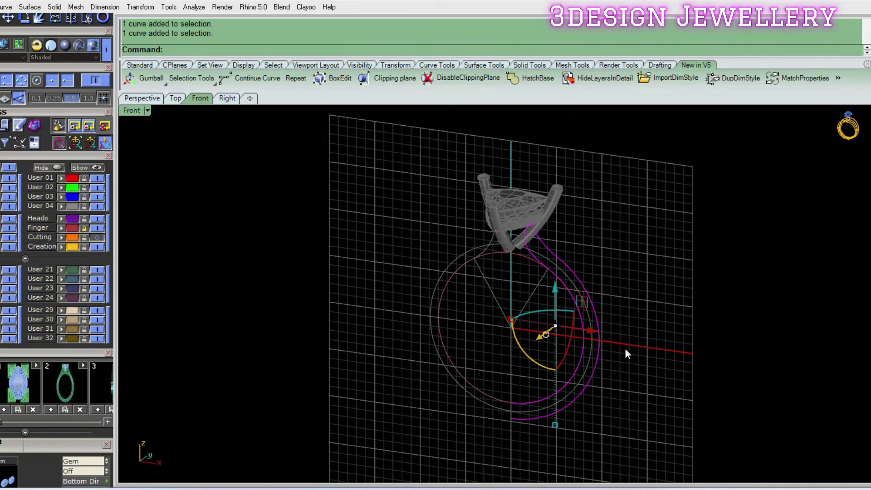
pyautogui.hotkey('ctrl', 'j')
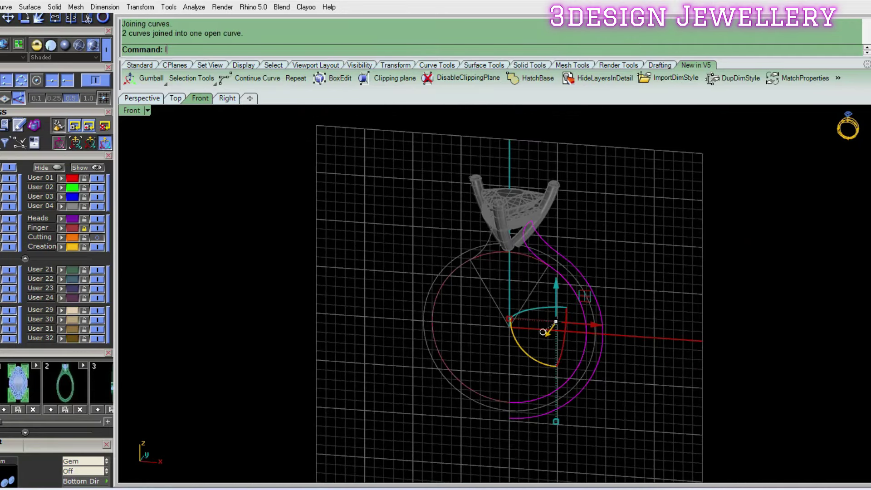
# - Draw a short vertical line closing the gap between the curves' lower ends
pyautogui.write('li')
pyautogui.press('Return')
pyautogui.click(487, 409)
pyautogui.click(487, 385)
# - Try extruding the joined shank outline, accepting the self-intersection warning
pyautogui.click(484, 393)
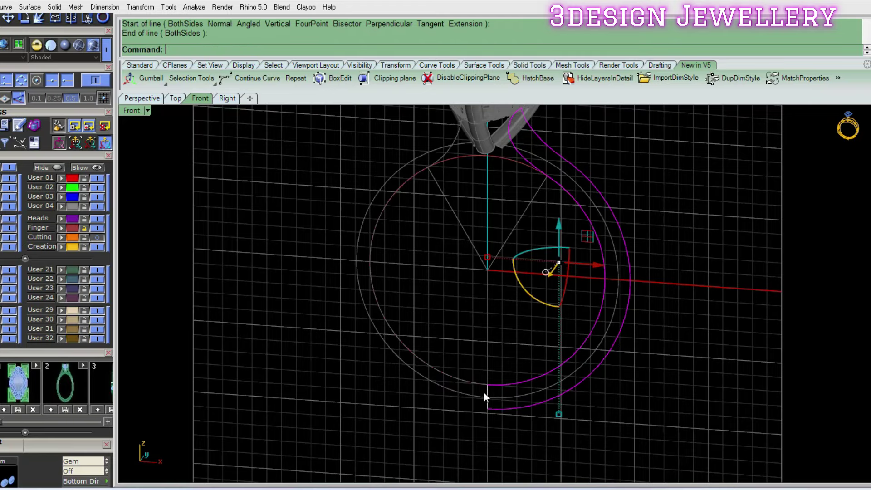
pyautogui.moveTo(546, 397); pyautogui.dragTo(537, 391, button='right')
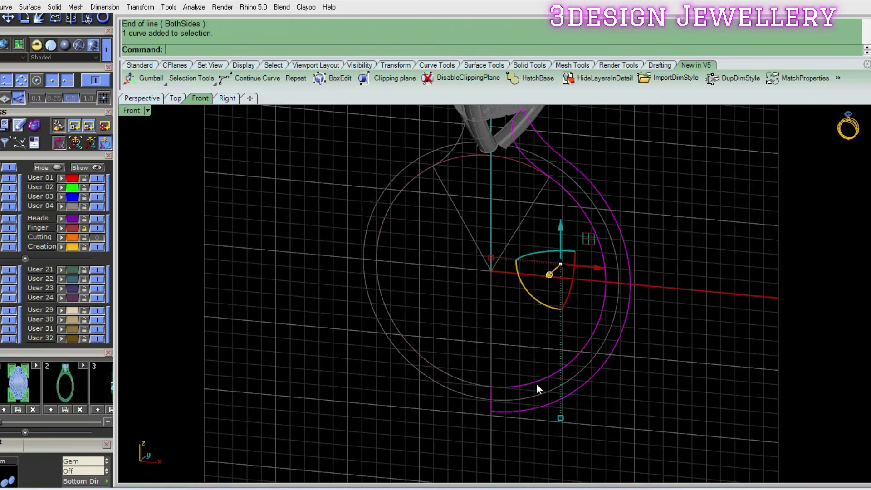
pyautogui.write('e')
pyautogui.press('Return')
pyautogui.moveTo(587, 366); pyautogui.dragTo(552, 192, button='right')
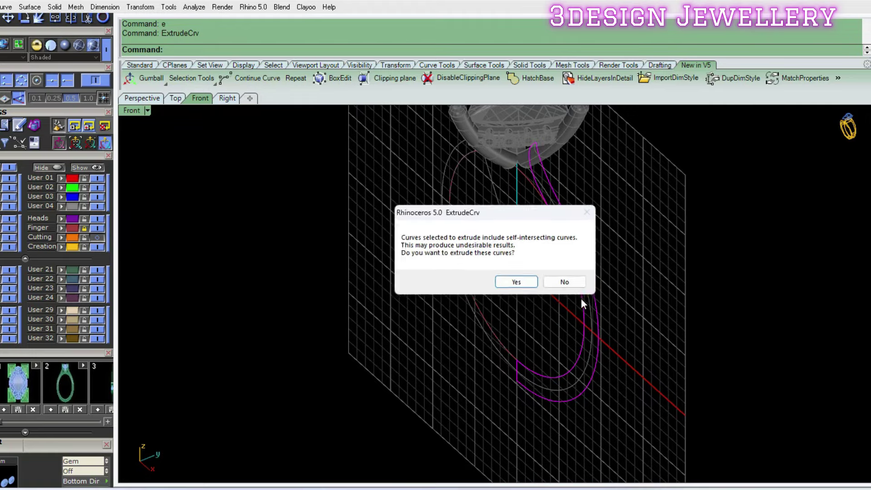
pyautogui.press('Return')
pyautogui.moveTo(561, 279)
pyautogui.mouseDown(button='right')
pyautogui.moveTo(533, 195)
pyautogui.moveTo(502, 177)
pyautogui.mouseUp(button='right')
# - Retry extruding the shank outline, this time declining the self-intersecting curve
pyautogui.click(488, 197)
pyautogui.press('Home')
pyautogui.press('Home')
pyautogui.moveTo(492, 273); pyautogui.dragTo(418, 327, button='right')
pyautogui.scroll(3, 418, 328)
pyautogui.scroll(-2, 464, 371)
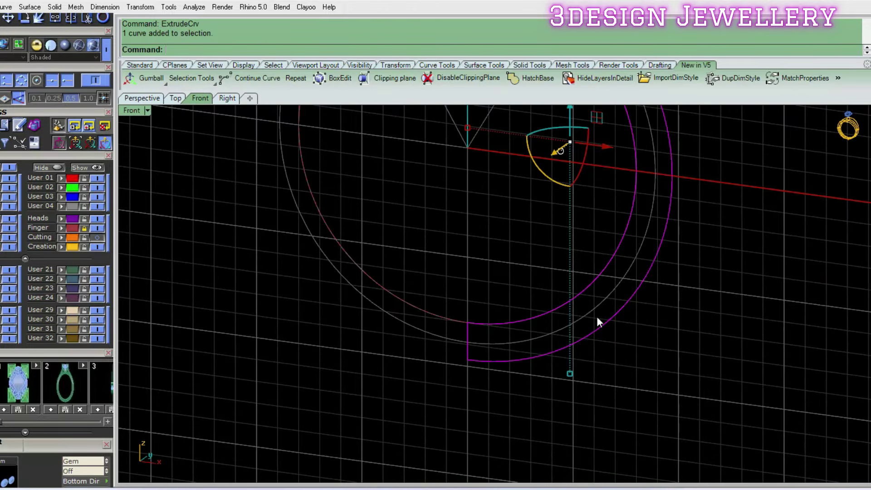
pyautogui.moveTo(597, 317); pyautogui.dragTo(576, 303, button='right')
pyautogui.write('e')
pyautogui.press('Return')
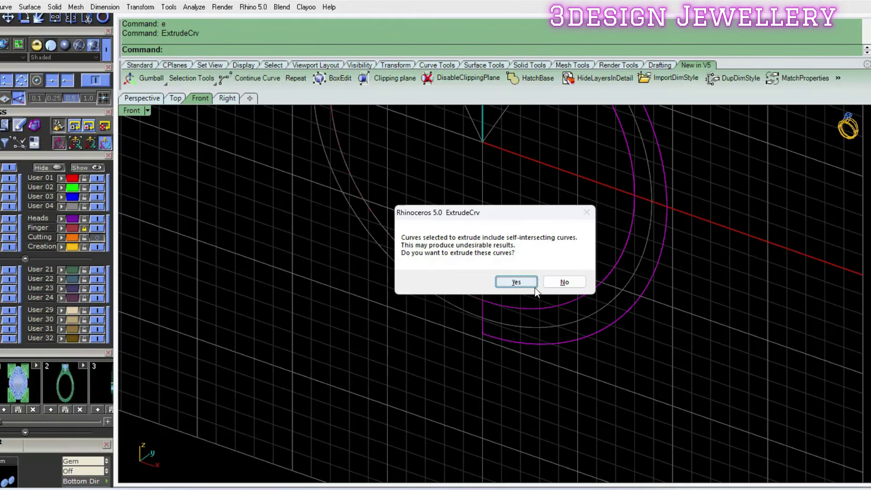
pyautogui.click(565, 285)
pyautogui.moveTo(575, 243)
pyautogui.mouseDown(button='right')
pyautogui.moveTo(578, 265)
pyautogui.moveTo(506, 231)
pyautogui.mouseUp(button='right')
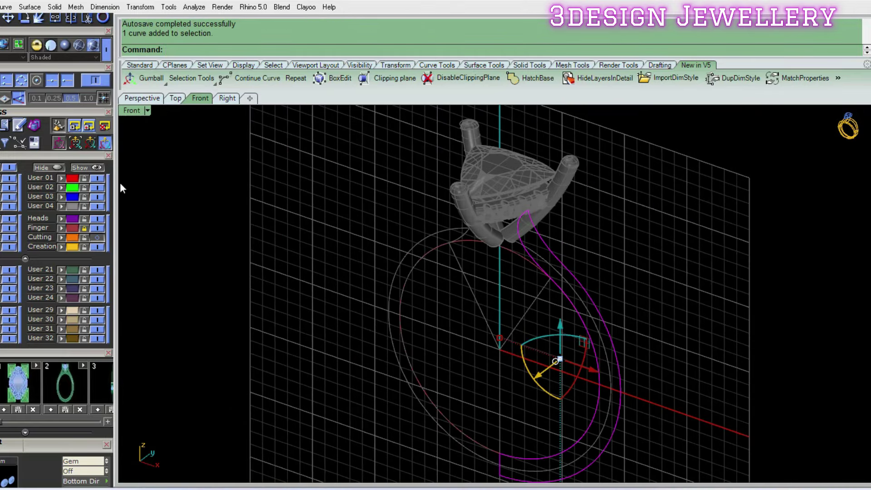
# - Explode the shank outline into three separate curves and select the outer curve
pyautogui.click(37, 79)
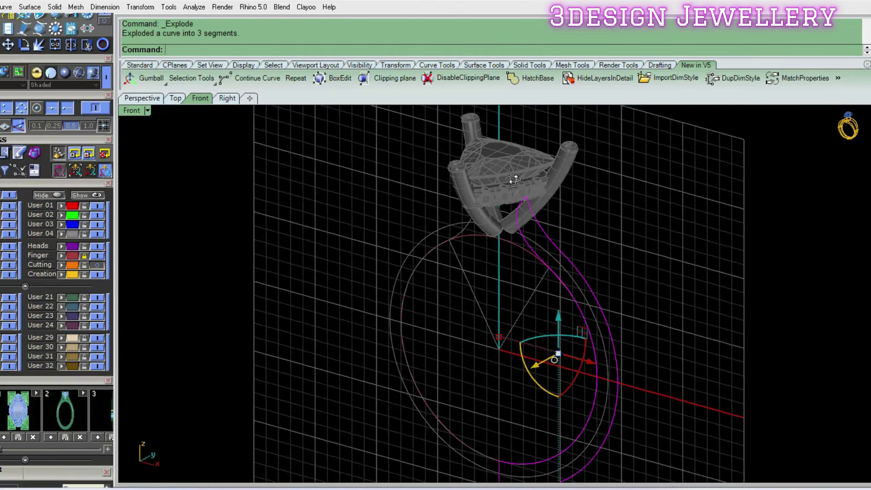
pyautogui.scroll(3, 546, 215)
pyautogui.click(534, 230)
pyautogui.scroll(-3, 600, 344)
pyautogui.scroll(4, 537, 358)
pyautogui.scroll(3, 409, 388)
pyautogui.scroll(3, 410, 389)
pyautogui.scroll(3, 342, 340)
pyautogui.scroll(-4, 359, 389)
pyautogui.moveTo(370, 397); pyautogui.dragTo(403, 384, button='right')
pyautogui.scroll(-2, 412, 350)
# - Delete the old closing line and draw a new vertical line past both curves
pyautogui.moveTo(369, 259); pyautogui.dragTo(252, 162)
pyautogui.press('Delete')
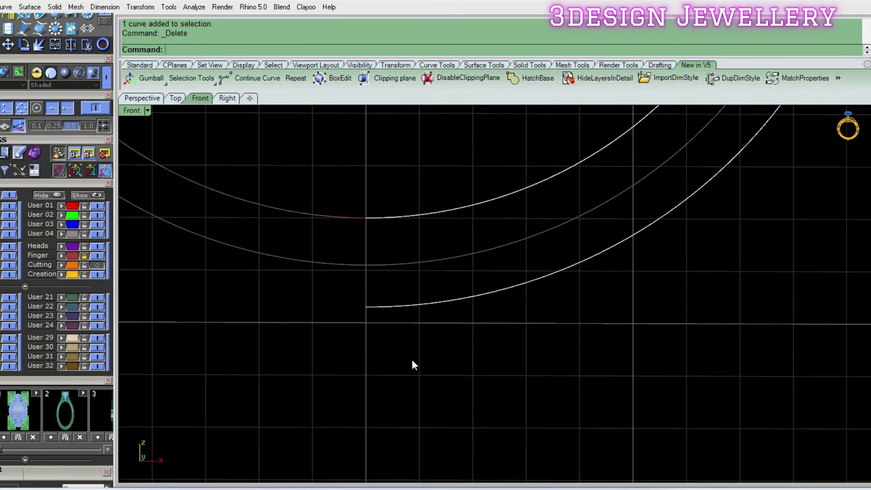
pyautogui.press('Return')
pyautogui.click(367, 221)
pyautogui.click(404, 363)
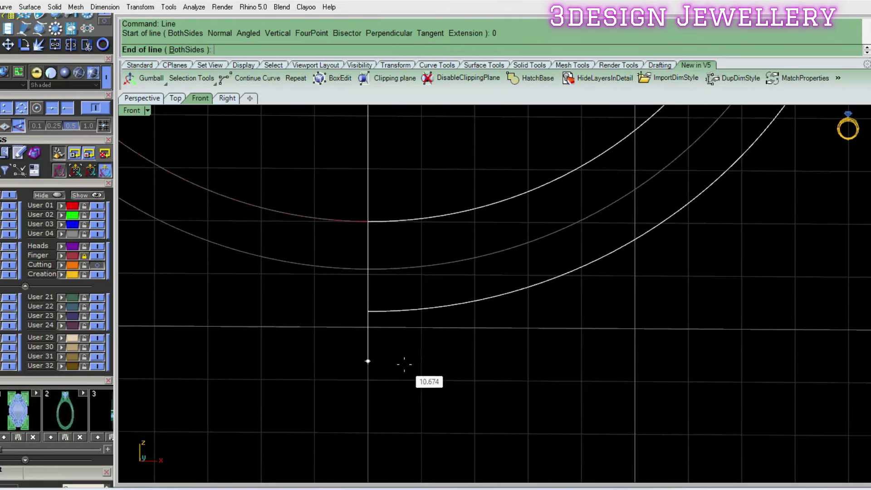
# - Trim the new vertical line back to the two shank arcs
pyautogui.moveTo(414, 361); pyautogui.dragTo(306, 139)
pyautogui.moveTo(367, 206); pyautogui.dragTo(381, 234, button='right')
pyautogui.scroll(-2, 381, 236)
pyautogui.write('trim')
pyautogui.press('Return')
pyautogui.click(381, 221)
pyautogui.click(377, 397)
pyautogui.scroll(-1, 345, 395)
pyautogui.scroll(-2, 461, 185)
pyautogui.press('Return')
# - Join the profile pieces into a closed curve and extrude it with BothSides
pyautogui.click(399, 295)
pyautogui.moveTo(415, 197)
pyautogui.keyDown('ctrl'); pyautogui.keyDown('shift'); pyautogui.mouseDown(button='right')
pyautogui.moveTo(496, 377)
pyautogui.moveTo(412, 316)
pyautogui.moveTo(490, 282)
pyautogui.moveTo(490, 270)
pyautogui.mouseUp(button='right'); pyautogui.keyUp('shift'); pyautogui.keyUp('ctrl')
pyautogui.hotkey('ctrl', 'j')
pyautogui.write('e')
pyautogui.press('Return')
pyautogui.write('b')
pyautogui.press('Return')
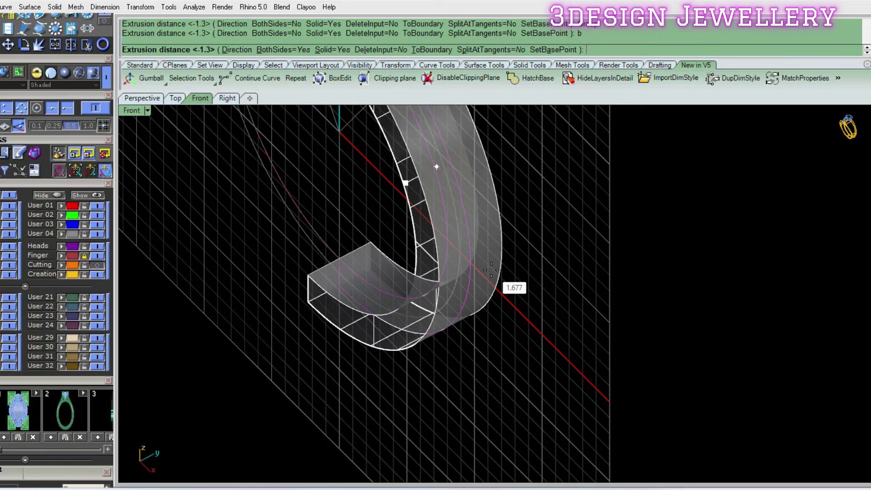
# - Extrude the shank profile 1.7/2 to each side and orbit to inspect the band
pyautogui.keyDown('ctrl'); pyautogui.keyDown('shift'); pyautogui.moveTo(491, 270); pyautogui.dragTo(501, 284, button='right'); pyautogui.keyUp('shift'); pyautogui.keyUp('ctrl')
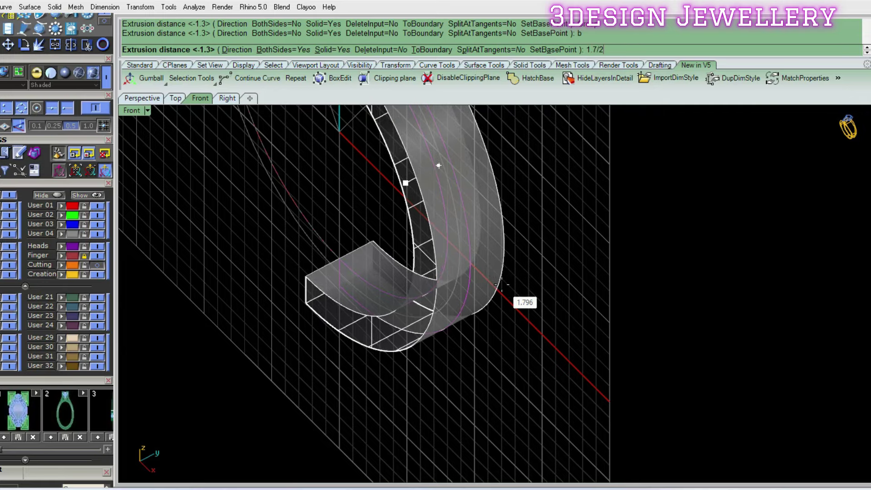
pyautogui.press('Return')
pyautogui.moveTo(485, 255)
pyautogui.keyDown('ctrl'); pyautogui.keyDown('shift'); pyautogui.mouseDown(button='right')
pyautogui.moveTo(568, 327)
pyautogui.moveTo(548, 303)
pyautogui.moveTo(435, 340)
pyautogui.moveTo(423, 214)
pyautogui.moveTo(532, 249)
pyautogui.mouseUp(button='right'); pyautogui.keyUp('shift'); pyautogui.keyUp('ctrl')
pyautogui.press('Home')
pyautogui.press('Home')
pyautogui.press('Home')
pyautogui.moveTo(448, 249)
pyautogui.keyDown('ctrl'); pyautogui.keyDown('shift'); pyautogui.mouseDown(button='right')
pyautogui.moveTo(488, 258)
pyautogui.moveTo(443, 292)
pyautogui.moveTo(463, 247)
pyautogui.moveTo(468, 374)
pyautogui.moveTo(446, 352)
pyautogui.moveTo(465, 330)
pyautogui.moveTo(493, 336)
pyautogui.moveTo(401, 232)
pyautogui.mouseUp(button='right'); pyautogui.keyUp('shift'); pyautogui.keyUp('ctrl')
pyautogui.press('Return')
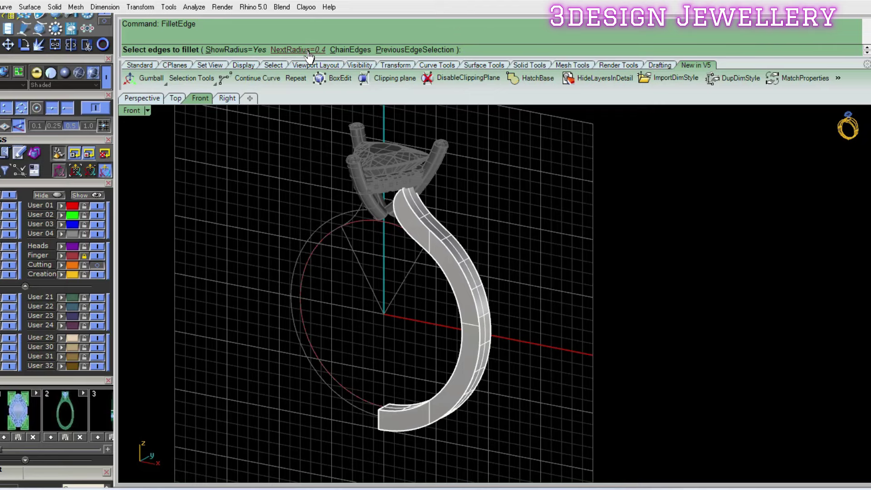
# - Fillet the shank band's edges with a 0.25 radius
pyautogui.click(308, 50)
pyautogui.write('.25')
pyautogui.press('Return')
pyautogui.click(436, 239)
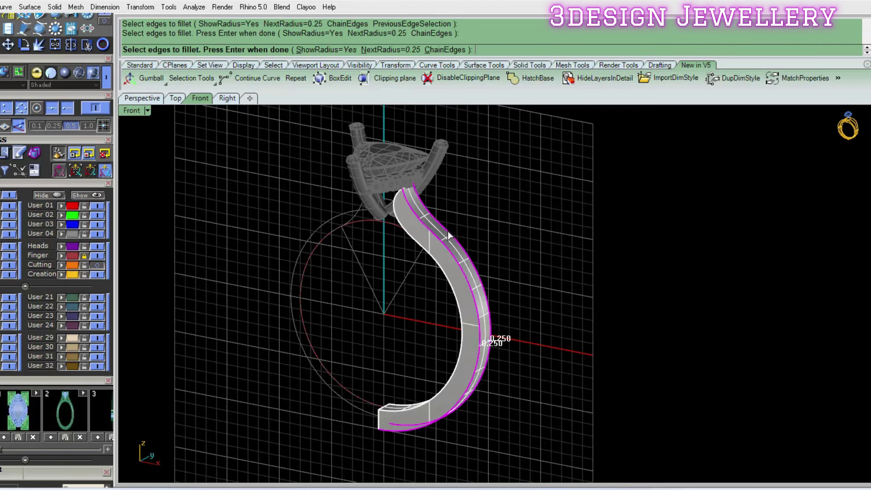
pyautogui.press('Return')
# - Select the shank's centre curve from the overlapping objects and hide it
pyautogui.moveTo(448, 231)
pyautogui.keyDown('ctrl'); pyautogui.keyDown('shift'); pyautogui.mouseDown(button='right')
pyautogui.moveTo(430, 294)
pyautogui.moveTo(460, 349)
pyautogui.mouseUp(button='right'); pyautogui.keyUp('shift'); pyautogui.keyUp('ctrl')
pyautogui.click(461, 348)
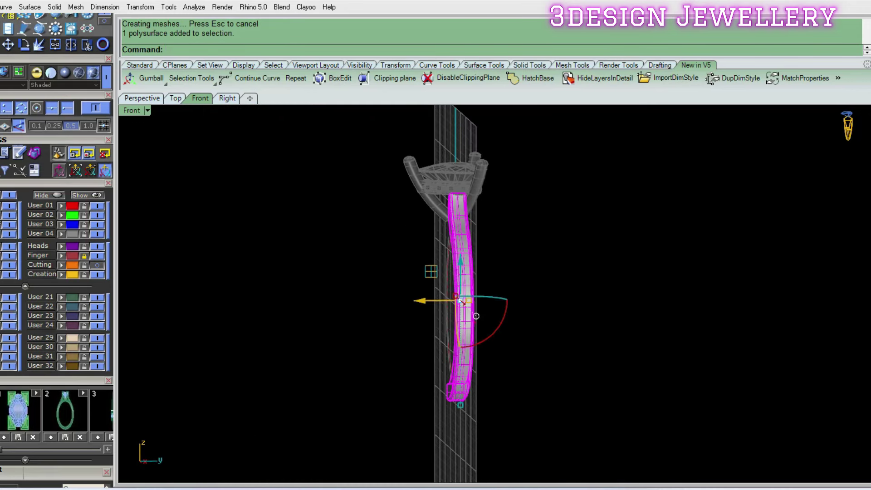
pyautogui.keyDown('ctrl'); pyautogui.keyDown('shift'); pyautogui.moveTo(461, 301); pyautogui.dragTo(521, 258, button='right'); pyautogui.keyUp('shift'); pyautogui.keyUp('ctrl')
pyautogui.click(522, 259)
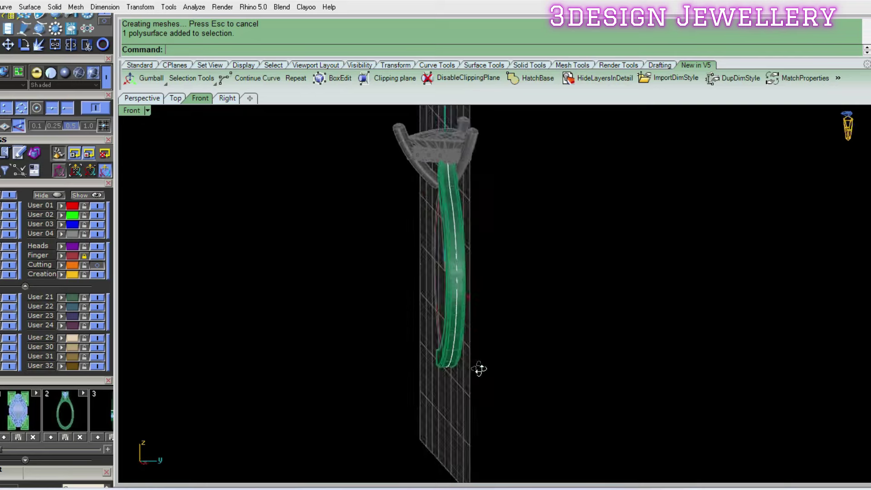
pyautogui.keyDown('ctrl'); pyautogui.keyDown('shift'); pyautogui.moveTo(484, 355); pyautogui.dragTo(486, 188, button='right'); pyautogui.keyUp('shift'); pyautogui.keyUp('ctrl')
pyautogui.scroll(5, 422, 195)
pyautogui.click(417, 195)
pyautogui.press('Escape')
pyautogui.keyDown('ctrl'); pyautogui.keyDown('shift'); pyautogui.moveTo(411, 195); pyautogui.dragTo(402, 154, button='right'); pyautogui.keyUp('shift'); pyautogui.keyUp('ctrl')
pyautogui.click(403, 155)
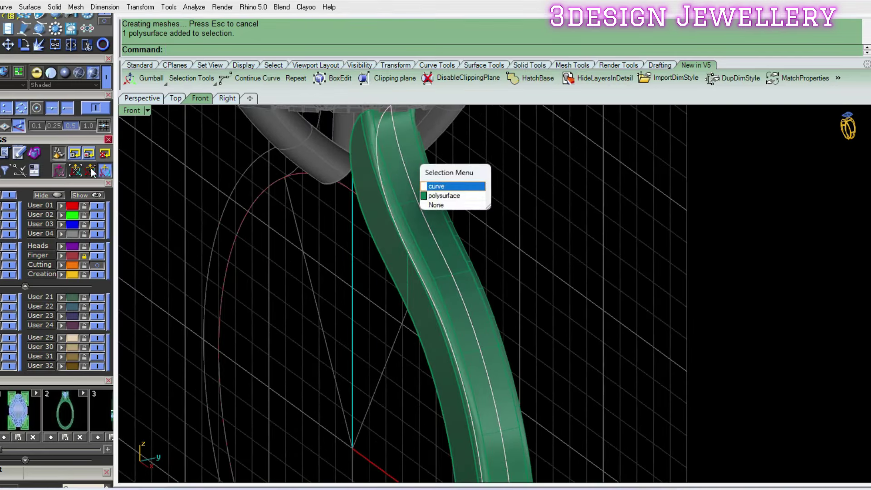
pyautogui.click(433, 185)
pyautogui.click(97, 206)
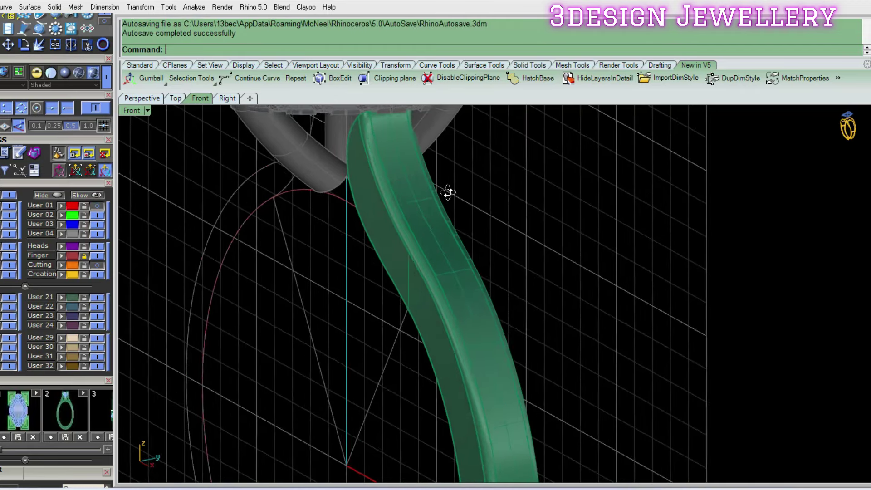
# - Duplicate the shank's outer top edge as a curve with DupEdge
pyautogui.keyDown('ctrl'); pyautogui.keyDown('shift'); pyautogui.moveTo(447, 202); pyautogui.dragTo(442, 210, button='right'); pyautogui.keyUp('shift'); pyautogui.keyUp('ctrl')
pyautogui.write('D')
pyautogui.click(412, 223)
pyautogui.press('Return')
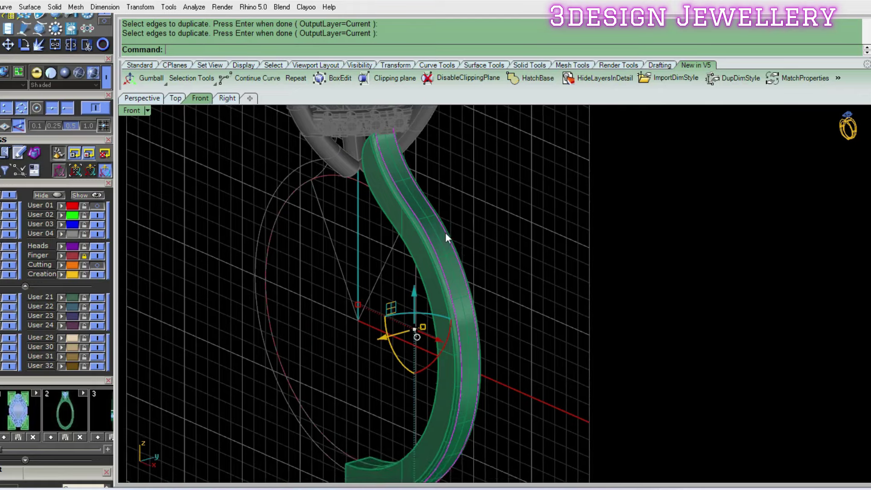
# - Run Gem on Curve Adv on the copied edge curve and pick the direction reference
pyautogui.click(418, 211)
pyautogui.click(467, 237)
pyautogui.middleClick(527, 229)
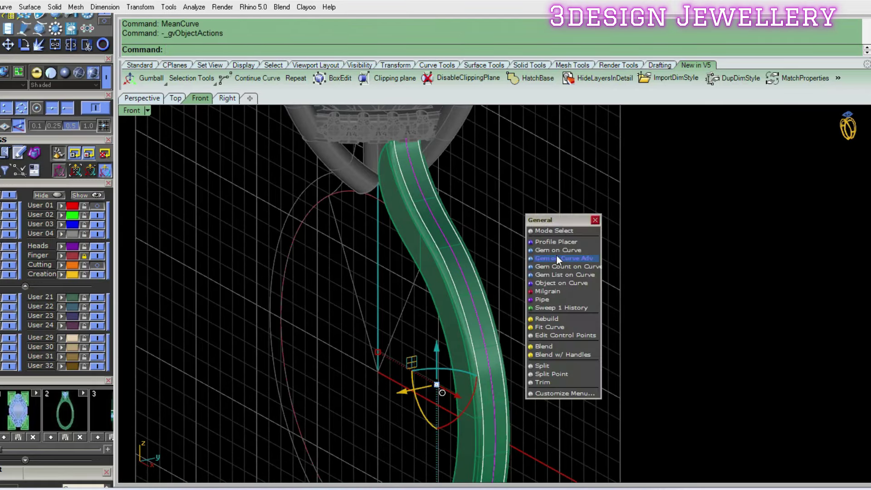
pyautogui.click(556, 258)
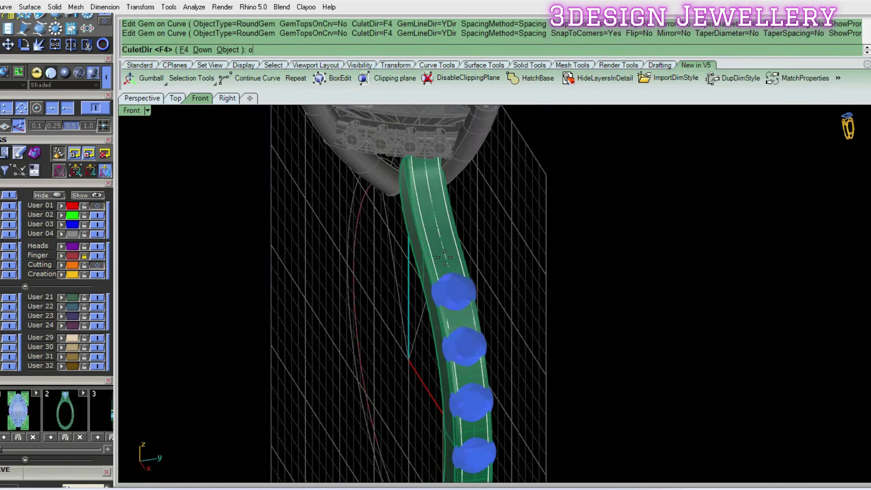
pyautogui.press('Return')
pyautogui.scroll(1, 444, 257)
pyautogui.scroll(1, 486, 273)
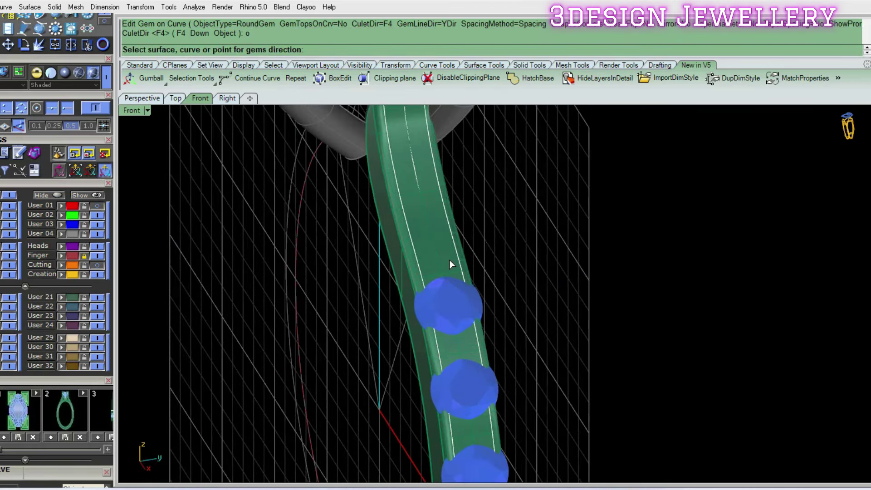
pyautogui.click(447, 305)
pyautogui.scroll(-1, 453, 305)
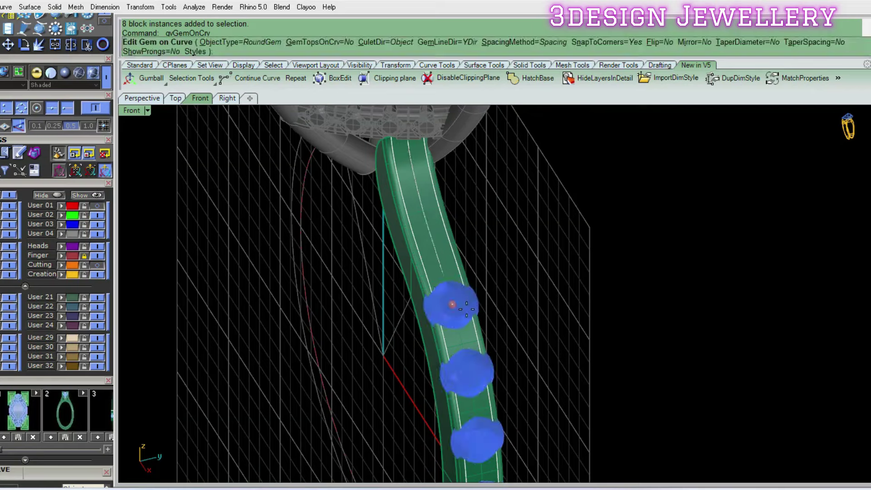
pyautogui.scroll(1, 467, 309)
# - Set CuletDir to Object and move the gems' start position up the shank
pyautogui.write('c')
pyautogui.press('Return')
pyautogui.write('o')
pyautogui.press('Return')
pyautogui.scroll(1, 491, 299)
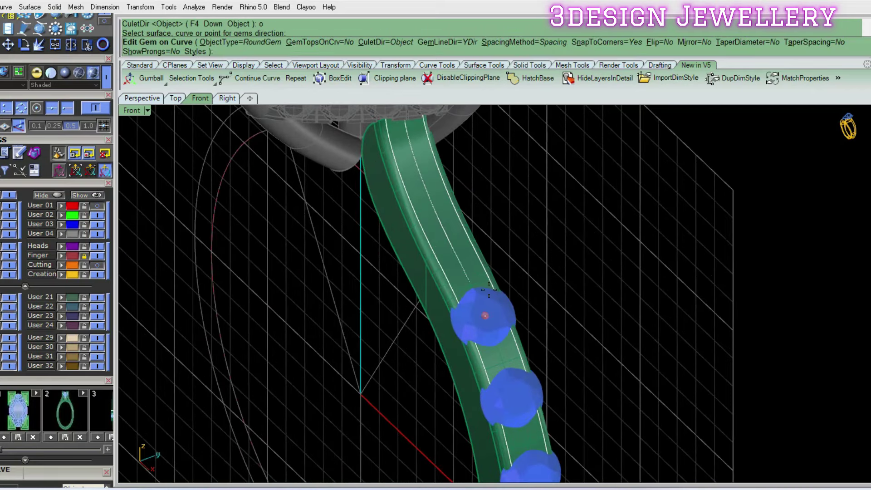
pyautogui.scroll(-2, 488, 289)
pyautogui.scroll(-2, 486, 379)
pyautogui.moveTo(501, 383); pyautogui.dragTo(513, 195)
pyautogui.scroll(5, 480, 286)
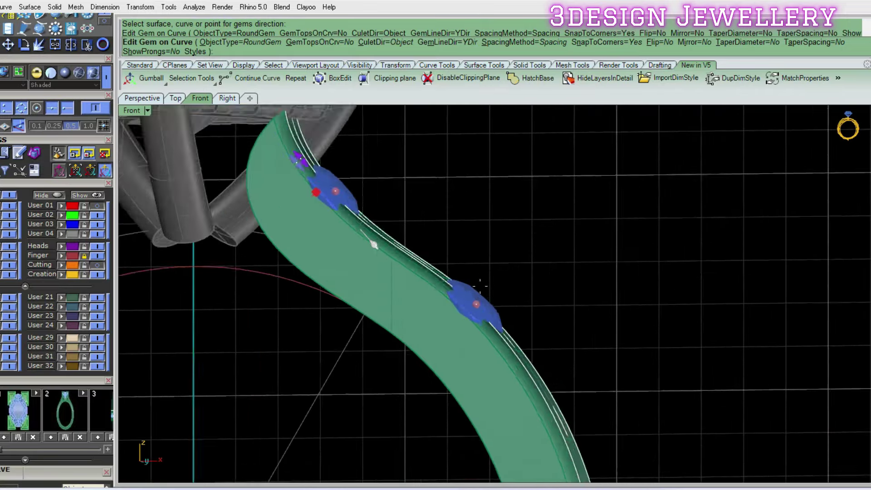
pyautogui.scroll(2, 480, 285)
pyautogui.scroll(2, 395, 220)
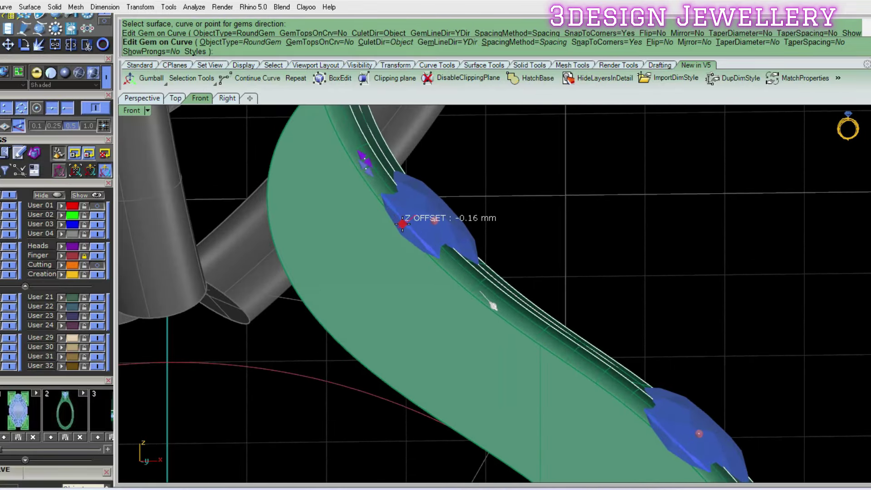
pyautogui.moveTo(431, 200)
pyautogui.keyDown('ctrl'); pyautogui.keyDown('shift'); pyautogui.mouseDown(button='right')
pyautogui.moveTo(469, 287)
pyautogui.moveTo(480, 229)
pyautogui.mouseUp(button='right'); pyautogui.keyUp('shift'); pyautogui.keyUp('ctrl')
pyautogui.scroll(-3, 480, 229)
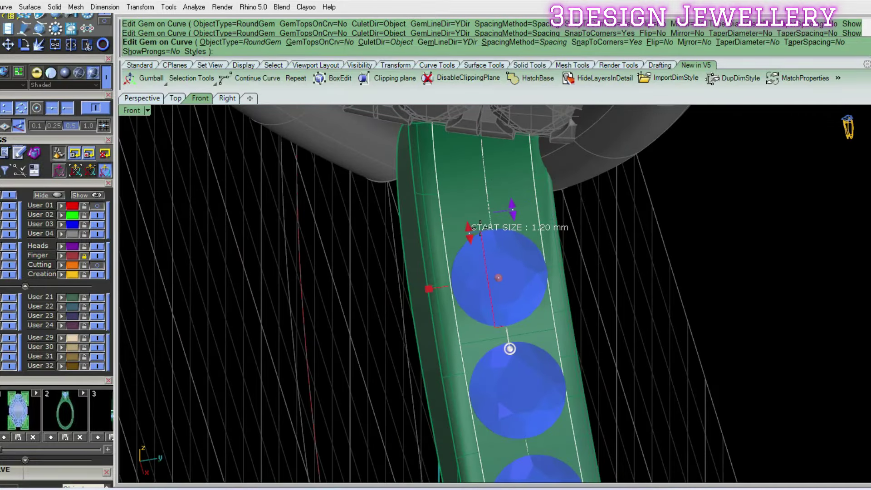
# - Switch the gem SpacingMethod to Fixed
pyautogui.write('s')
pyautogui.press('Return')
pyautogui.write('f')
pyautogui.press('Return')
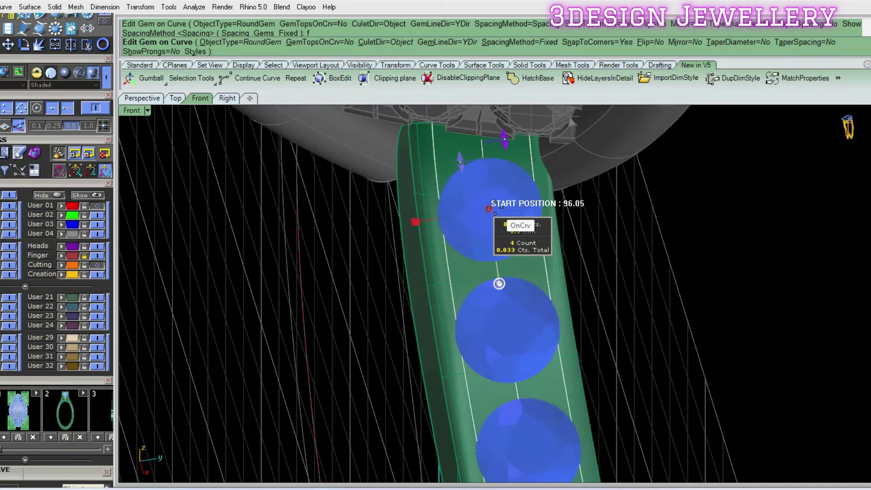
pyautogui.scroll(-2, 492, 206)
pyautogui.scroll(-2, 481, 190)
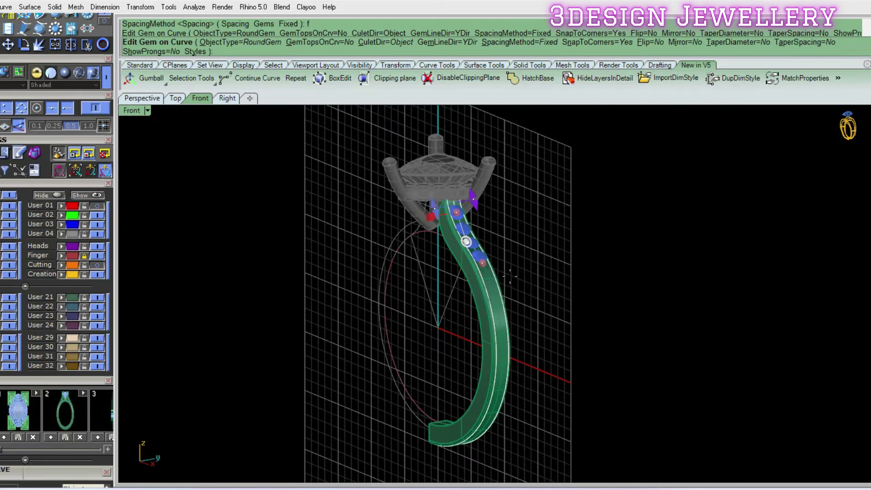
pyautogui.scroll(-2, 476, 180)
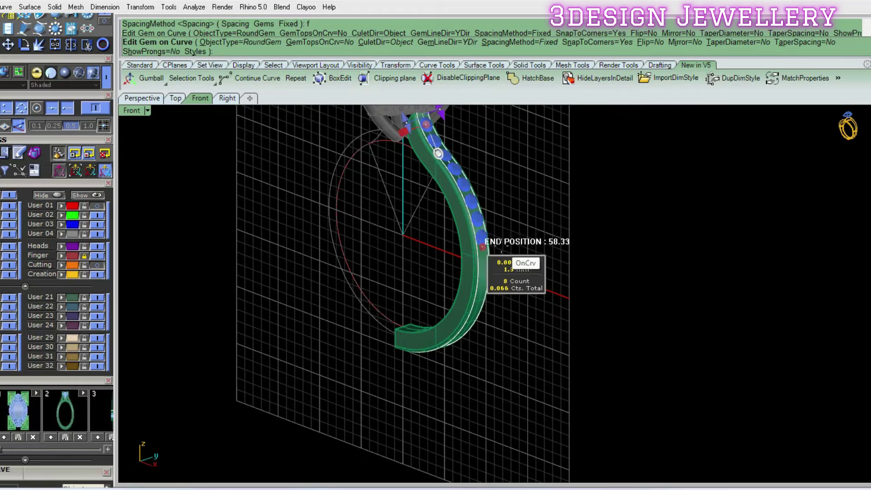
pyautogui.scroll(2, 506, 261)
pyautogui.scroll(2, 524, 241)
pyautogui.scroll(2, 552, 252)
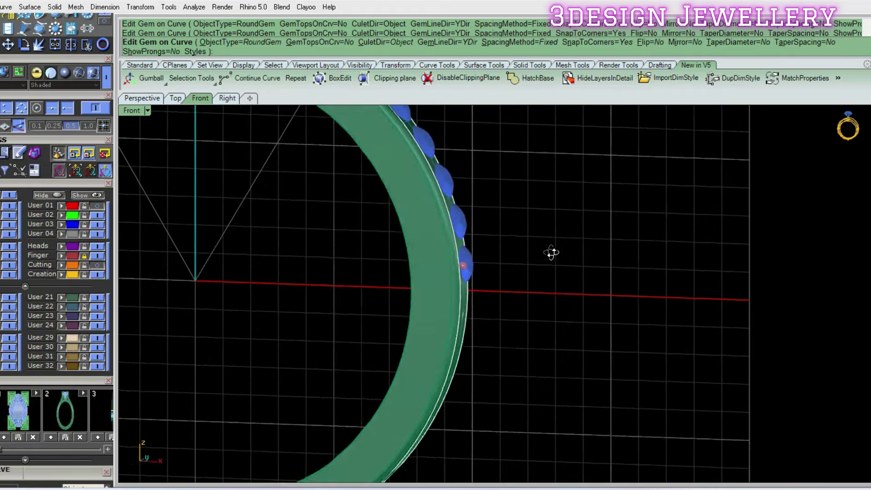
pyautogui.scroll(2, 525, 292)
pyautogui.scroll(-1, 526, 293)
pyautogui.scroll(-3, 508, 290)
pyautogui.scroll(2, 444, 194)
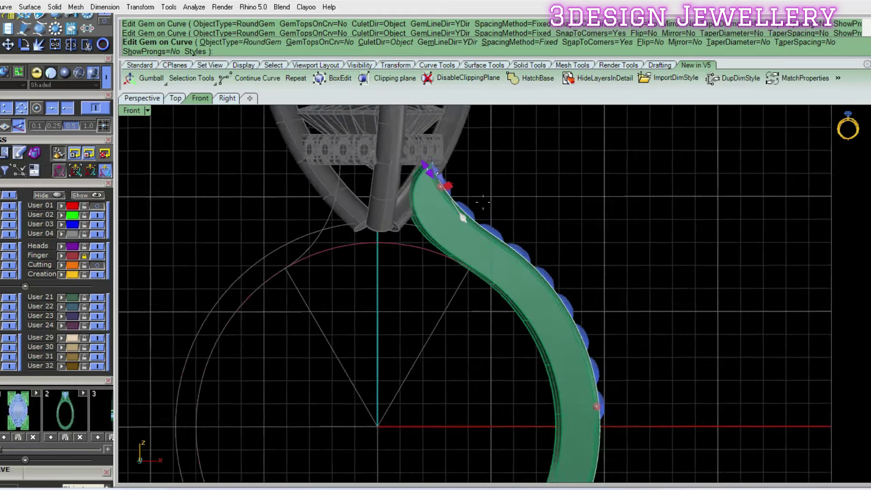
pyautogui.scroll(2, 417, 185)
pyautogui.scroll(2, 417, 184)
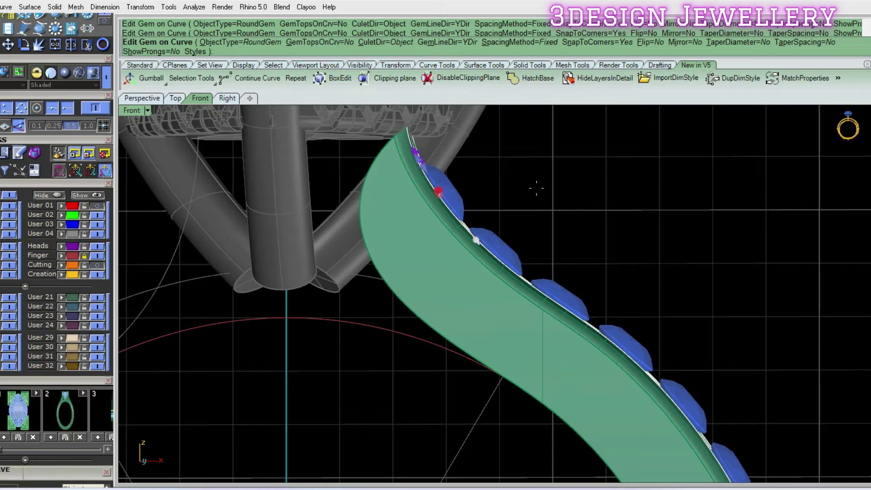
# - Sink the gems slightly into the shank, confirm placement, and show four views
pyautogui.moveTo(536, 188); pyautogui.dragTo(448, 175, button='right')
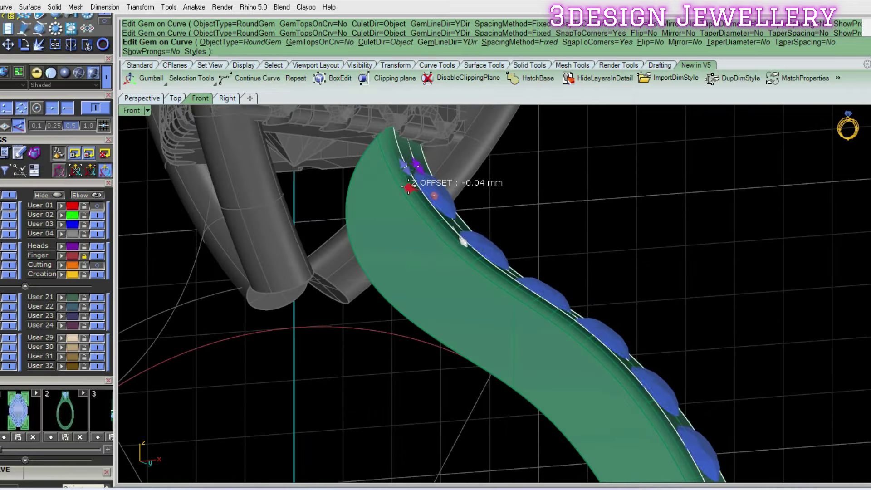
pyautogui.moveTo(409, 186); pyautogui.dragTo(403, 190)
pyautogui.moveTo(403, 190); pyautogui.dragTo(375, 283, button='right')
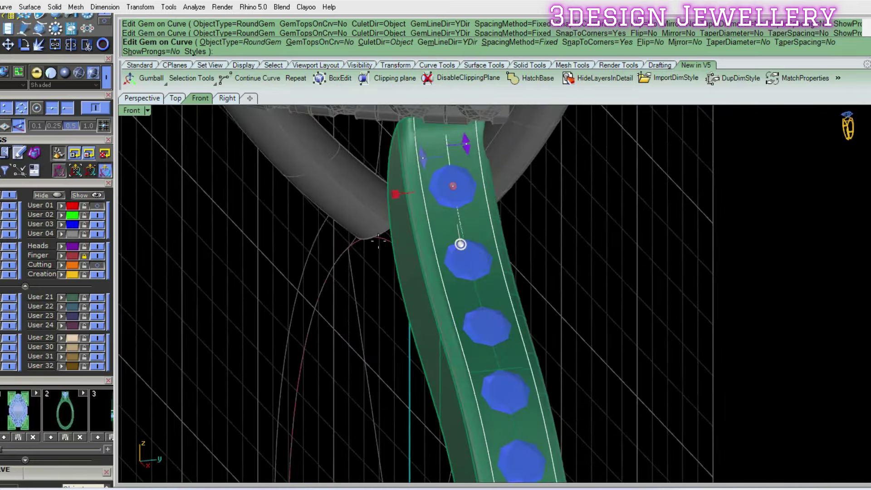
pyautogui.press('Return')
pyautogui.write('4view')
pyautogui.press('Return')
# - Maximize the Front view in wireframe and orbit along the shank's gem row
pyautogui.press('Return')
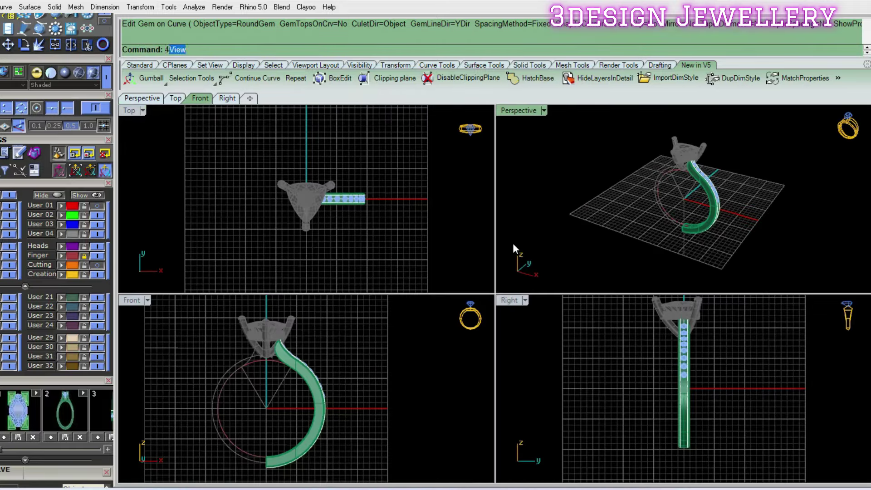
pyautogui.doubleClick(132, 300)
pyautogui.scroll(3, 530, 245)
pyautogui.moveTo(600, 215)
pyautogui.mouseDown(button='right')
pyautogui.moveTo(477, 255)
pyautogui.moveTo(529, 299)
pyautogui.moveTo(551, 342)
pyautogui.moveTo(507, 355)
pyautogui.mouseUp(button='right')
pyautogui.write('w')
pyautogui.press('Return')
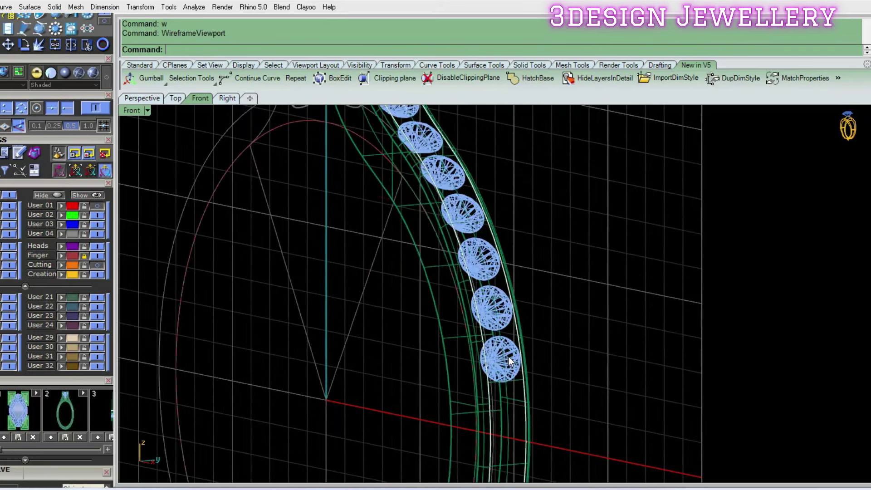
pyautogui.moveTo(398, 119); pyautogui.dragTo(529, 352)
pyautogui.moveTo(529, 352); pyautogui.dragTo(454, 307, button='right')
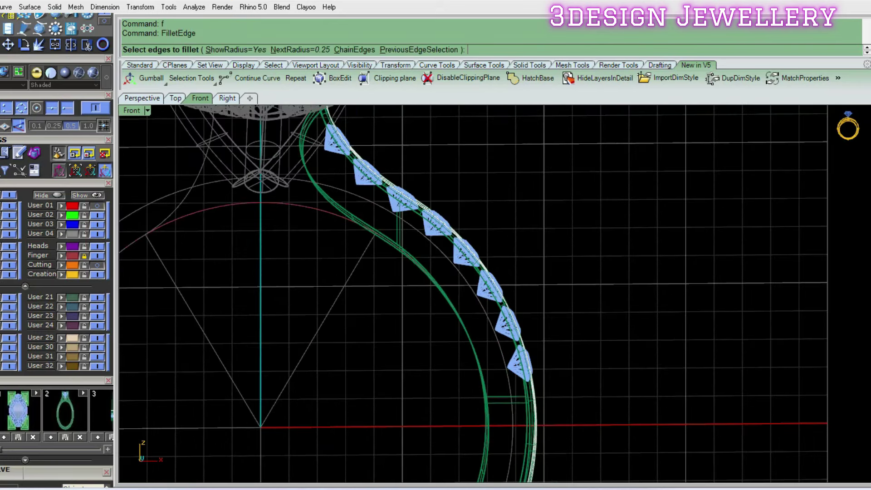
# - Round the shank's long edge chains with a 0.1 fillet
pyautogui.write('.1')
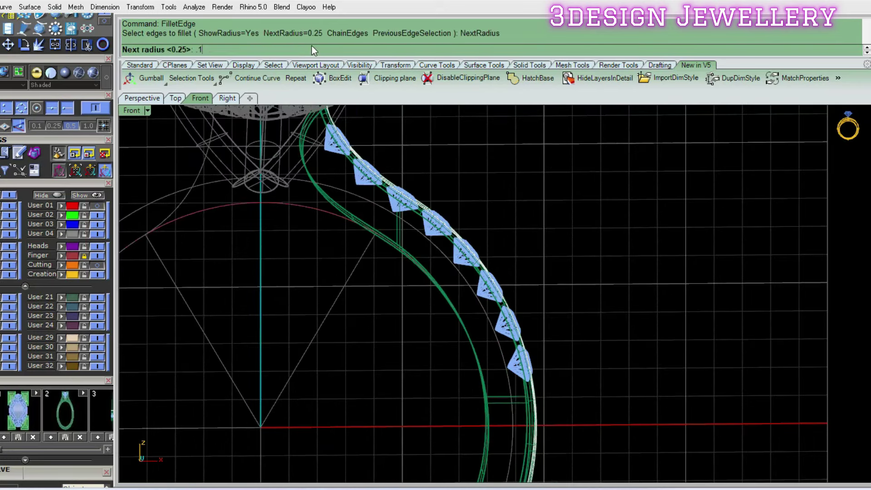
pyautogui.press('Return')
pyautogui.moveTo(305, 208); pyautogui.dragTo(372, 198, button='right')
pyautogui.click(358, 200)
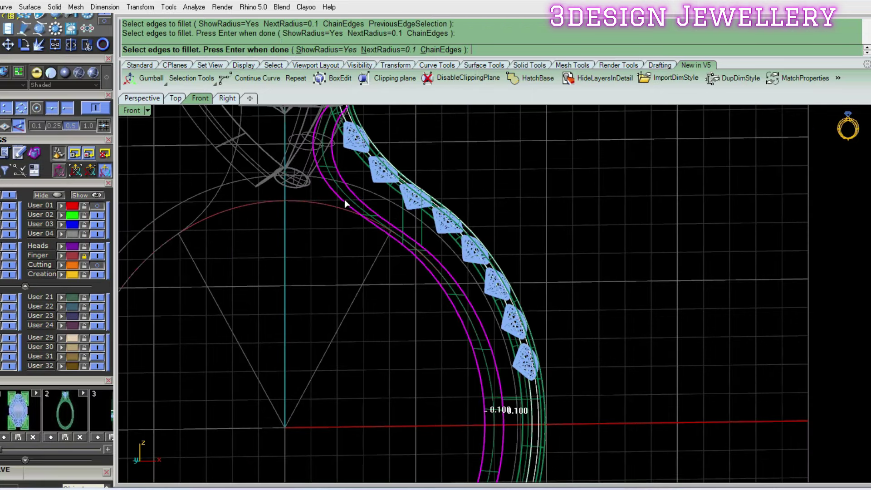
pyautogui.press('Return')
pyautogui.scroll(-2, 404, 249)
pyautogui.moveTo(402, 247); pyautogui.dragTo(550, 323, button='right')
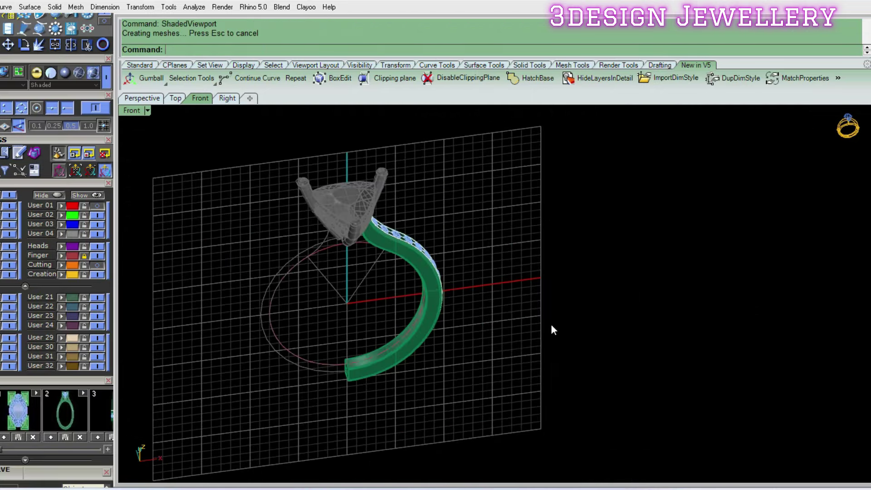
pyautogui.scroll(3, 374, 183)
pyautogui.scroll(1, 400, 259)
# - Return to four views, maximize Perspective and select the eight shank gems
pyautogui.write('4')
pyautogui.press('Return')
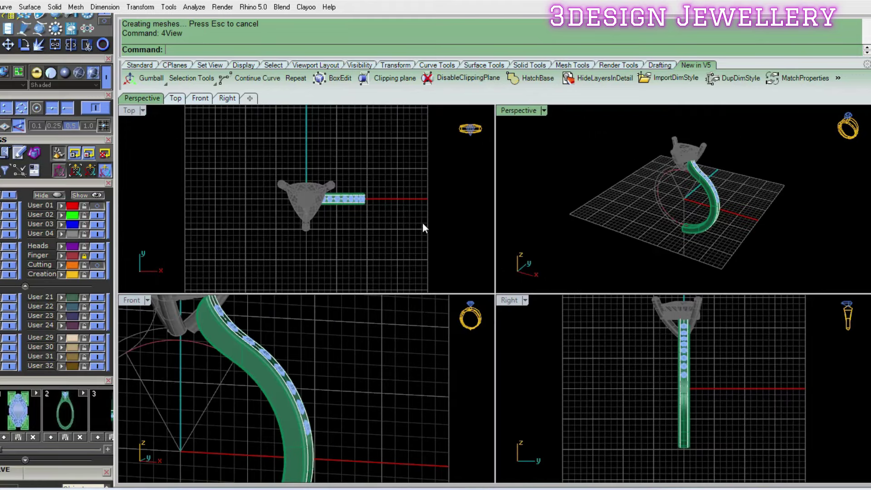
pyautogui.press('Return')
pyautogui.moveTo(434, 359); pyautogui.dragTo(416, 379, button='right')
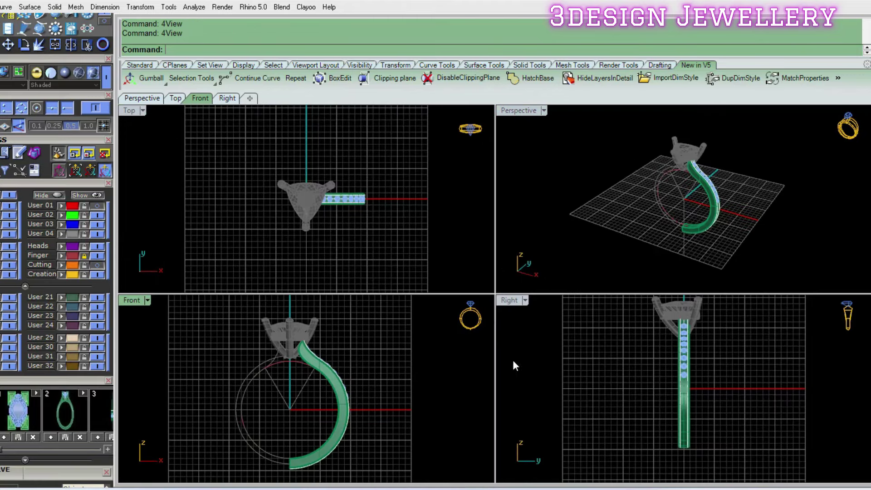
pyautogui.doubleClick(523, 114)
pyautogui.scroll(3, 508, 219)
pyautogui.click(509, 219)
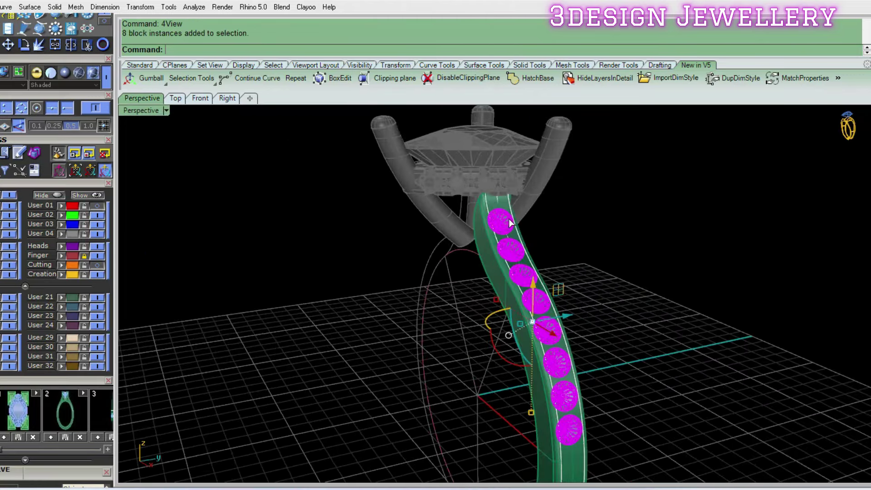
pyautogui.scroll(2, 592, 229)
# - Start the Micro Prong Cutter on the selected stones from the middle-click menu
pyautogui.middleClick(592, 229)
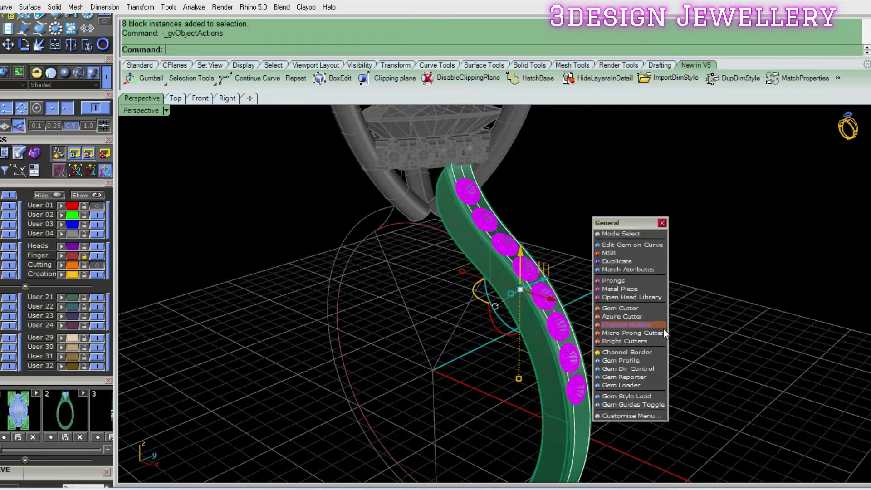
pyautogui.click(624, 334)
pyautogui.moveTo(631, 324)
pyautogui.mouseDown(button='right')
pyautogui.moveTo(537, 232)
pyautogui.moveTo(439, 212)
pyautogui.mouseUp(button='right')
pyautogui.press('Return')
pyautogui.scroll(3, 433, 245)
pyautogui.moveTo(466, 265); pyautogui.dragTo(503, 253, button='right')
pyautogui.middleClick(515, 234)
pyautogui.click(564, 350)
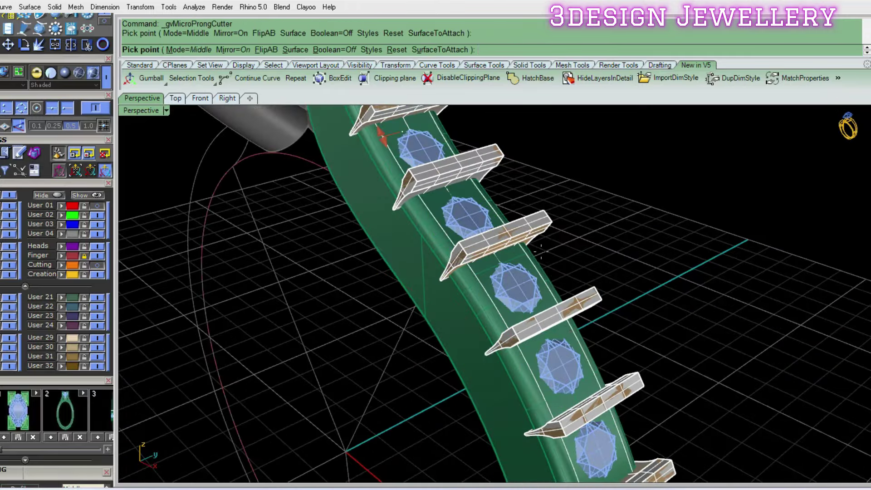
pyautogui.moveTo(564, 350); pyautogui.dragTo(457, 302, button='right')
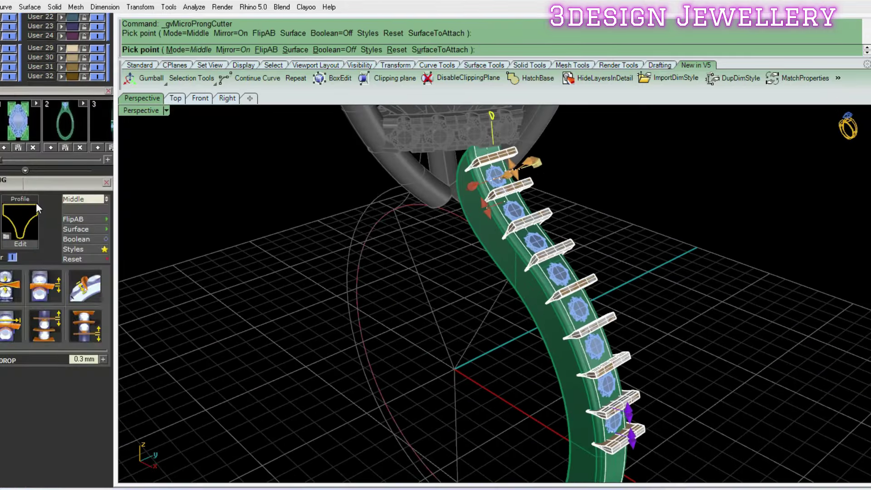
# - Give the prong cutters a rounded profile and Standard mode
pyautogui.click(37, 203)
pyautogui.doubleClick(47, 193)
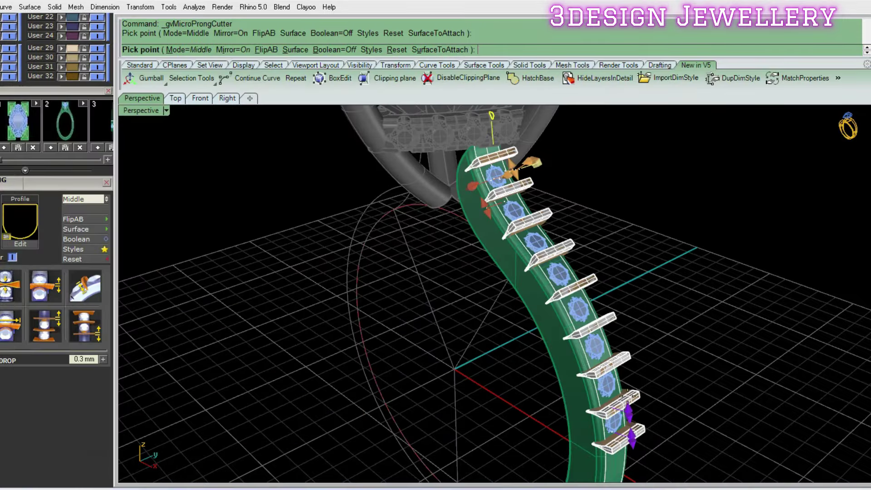
pyautogui.scroll(-1, 617, 421)
pyautogui.scroll(3, 520, 311)
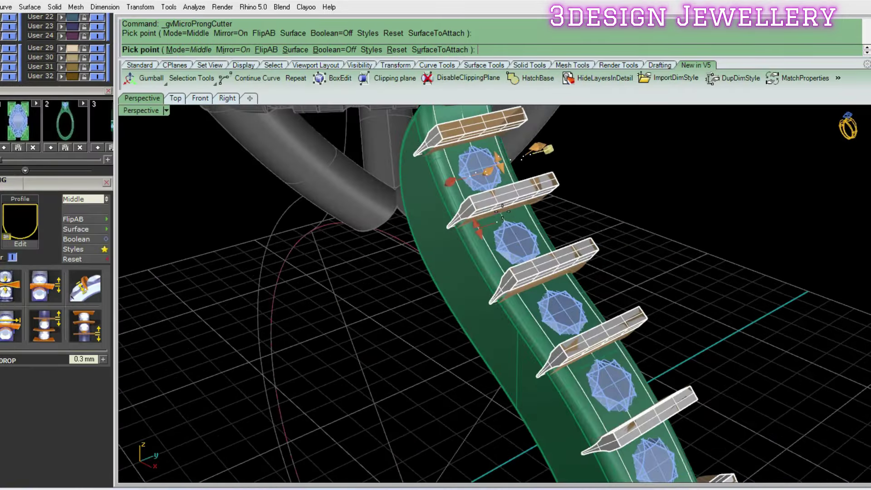
pyautogui.scroll(2, 544, 219)
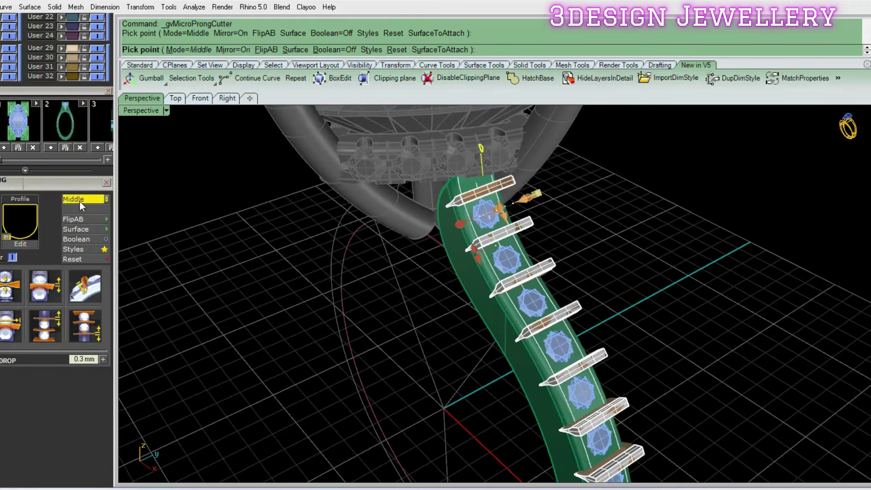
pyautogui.click(79, 201)
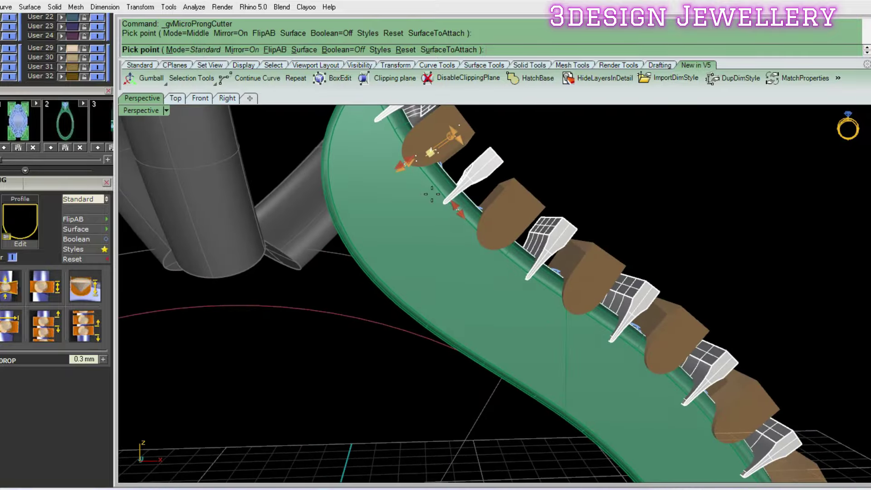
# - Inspect the cutters in ghosted view and build them between the stones with 0 mm drop
pyautogui.write('gv')
pyautogui.press('Return')
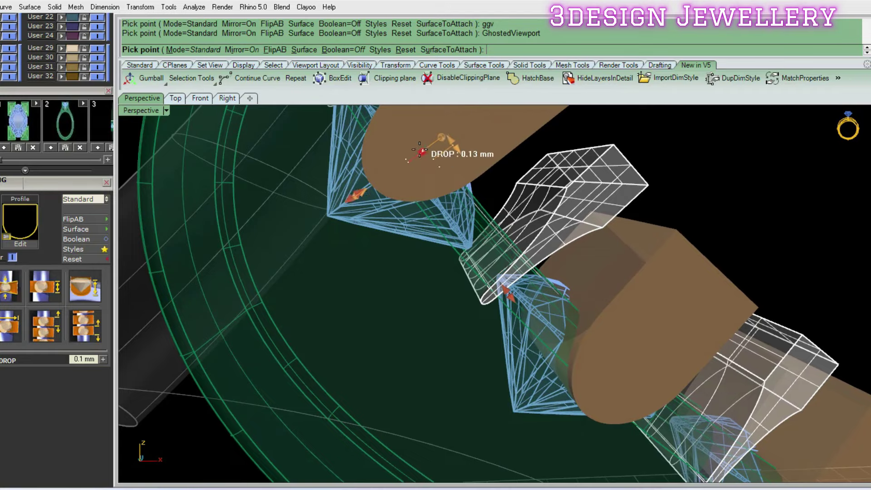
pyautogui.moveTo(404, 164)
pyautogui.mouseDown(button='right')
pyautogui.moveTo(425, 154)
pyautogui.moveTo(405, 248)
pyautogui.moveTo(493, 317)
pyautogui.moveTo(501, 311)
pyautogui.moveTo(410, 217)
pyautogui.mouseUp(button='right')
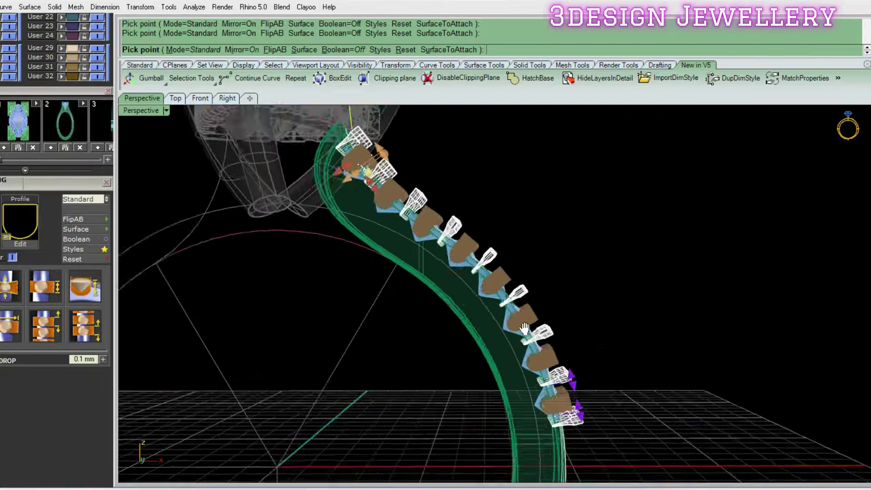
pyautogui.scroll(5, 407, 215)
pyautogui.scroll(5, 417, 210)
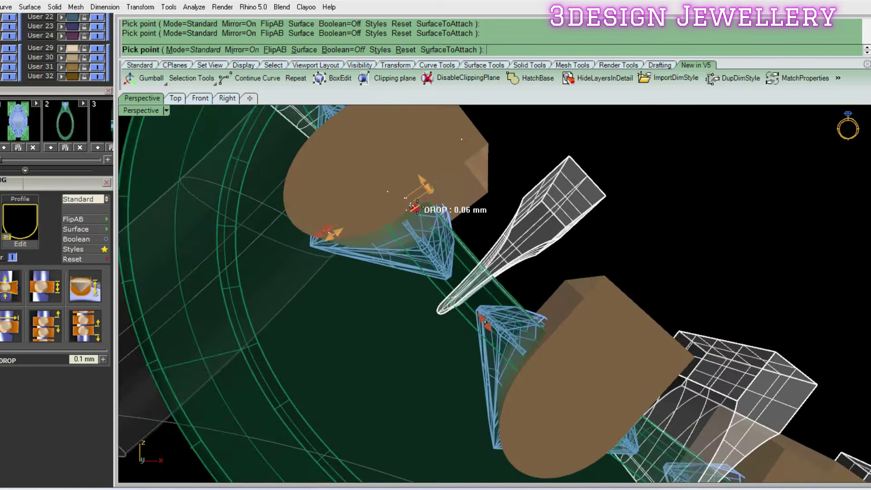
pyautogui.scroll(-5, 413, 209)
pyautogui.moveTo(413, 210); pyautogui.dragTo(425, 286, button='right')
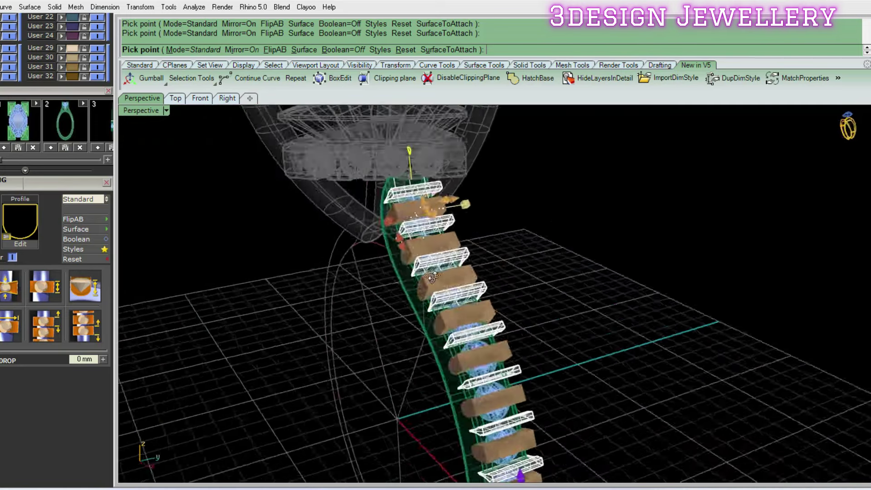
pyautogui.press('Return')
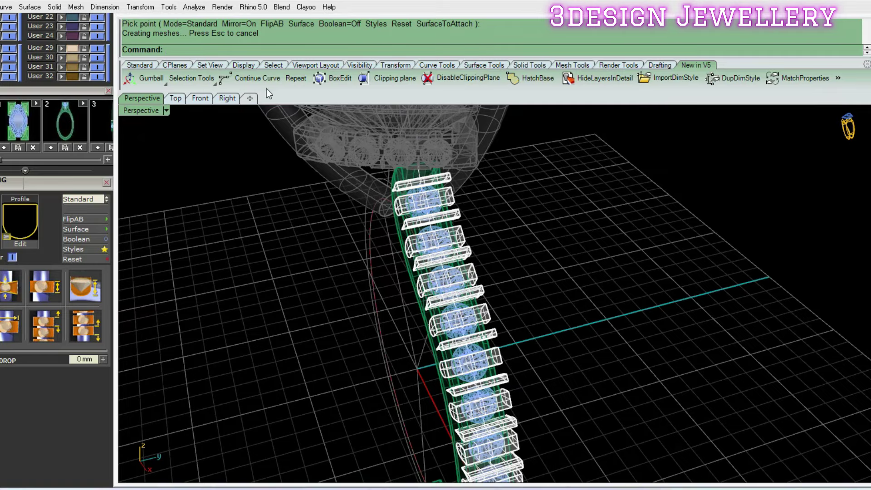
# - Switch to shaded display and orbit to a low side angle of the shank stones
pyautogui.write('sv')
pyautogui.press('Return')
pyautogui.moveTo(383, 208); pyautogui.dragTo(488, 213, button='right')
pyautogui.scroll(5, 439, 205)
pyautogui.scroll(-5, 439, 205)
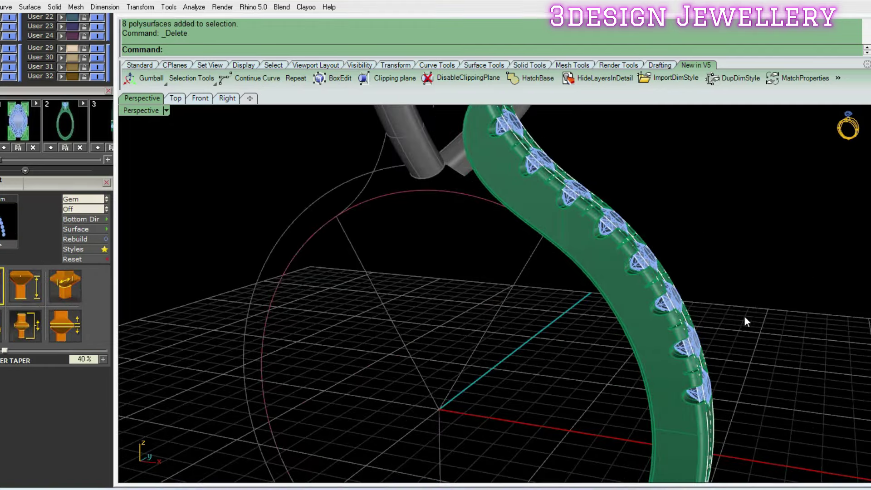
pyautogui.moveTo(743, 316)
pyautogui.mouseDown(button='right')
pyautogui.moveTo(625, 210)
pyautogui.moveTo(584, 216)
pyautogui.moveTo(551, 241)
pyautogui.moveTo(656, 257)
pyautogui.moveTo(592, 243)
pyautogui.moveTo(531, 176)
pyautogui.moveTo(447, 173)
pyautogui.moveTo(501, 187)
pyautogui.moveTo(452, 285)
pyautogui.moveTo(509, 265)
pyautogui.mouseUp(button='right')
pyautogui.scroll(3, 533, 179)
# - Select the eight stones plus the shank band, then maximize the Front view in 4View
pyautogui.click(507, 277)
pyautogui.click(526, 296)
pyautogui.hotkey('ctrl', 'h')
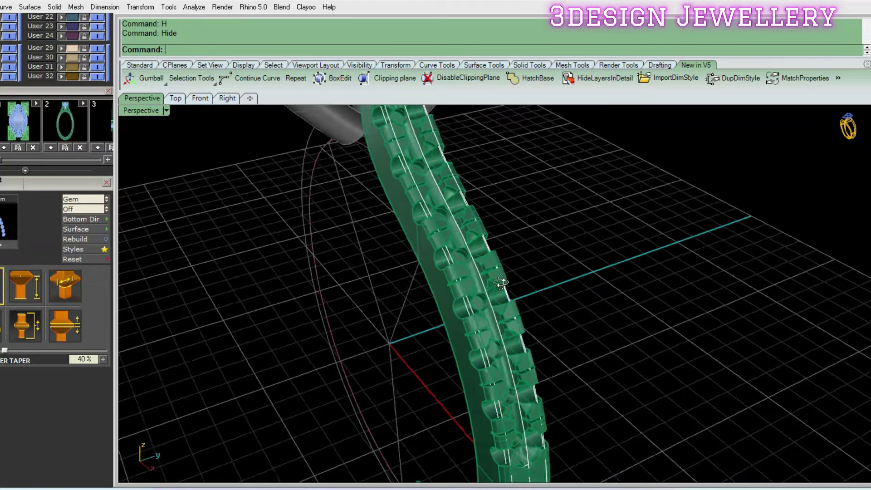
pyautogui.hotkey('ctrl', 'z')
pyautogui.scroll(3, 475, 236)
pyautogui.keyDown('shift'); pyautogui.click(418, 319); pyautogui.keyUp('shift')
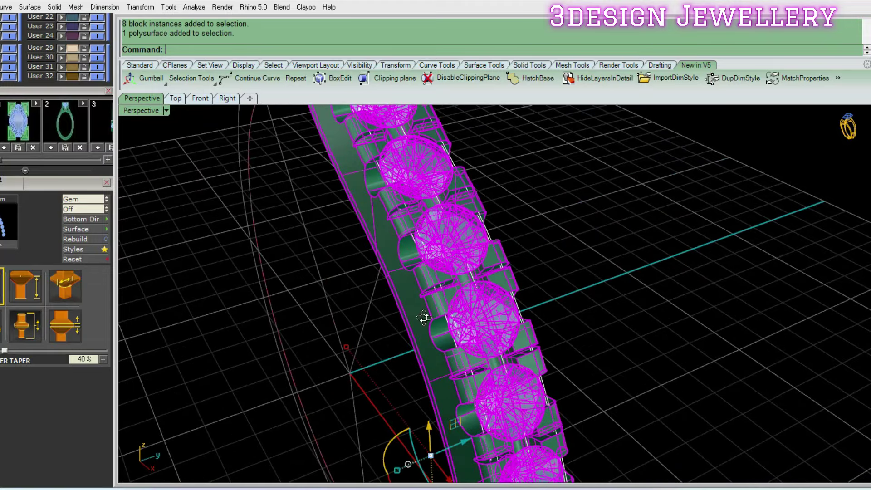
pyautogui.hotkey('ctrl', 'F5')
pyautogui.doubleClick(134, 301)
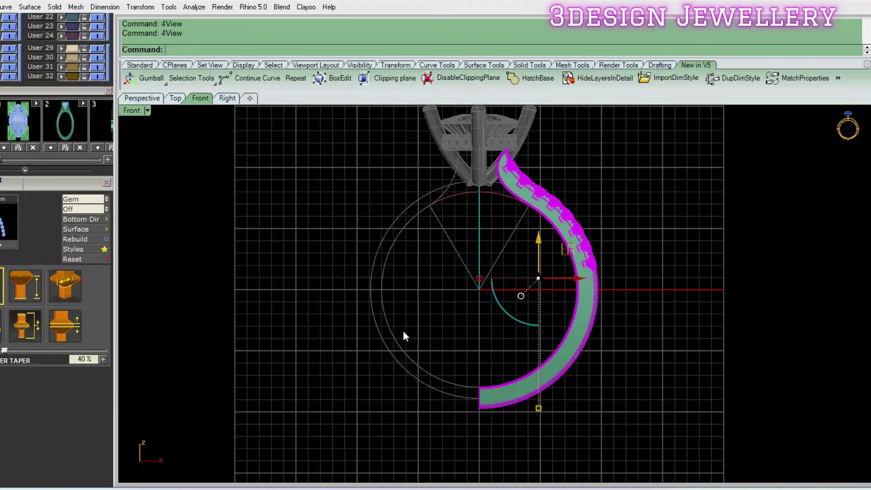
# - Mirror-copy the stone-set shank across a vertical line through the ring centre
pyautogui.write('gmirror')
pyautogui.press('Return')
pyautogui.click(479, 289)
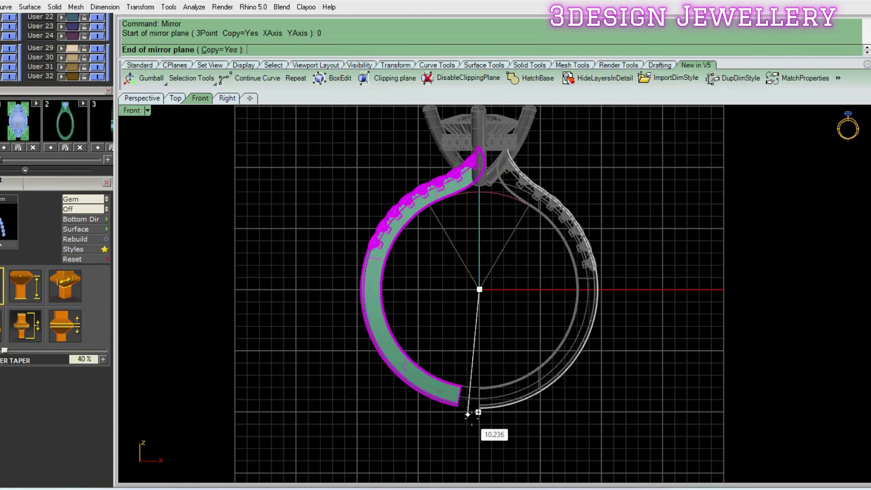
pyautogui.click(486, 388)
pyautogui.scroll(2, 468, 206)
pyautogui.scroll(4, 499, 257)
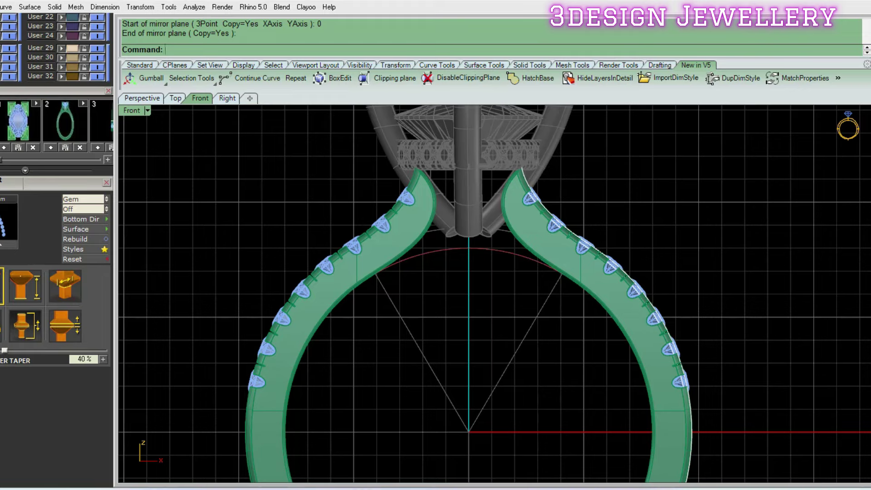
pyautogui.scroll(5, 77, 199)
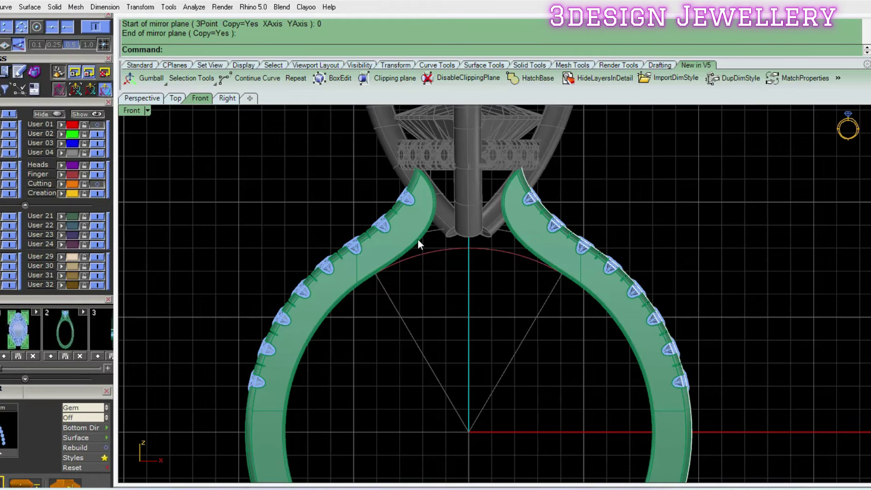
pyautogui.moveTo(495, 250); pyautogui.dragTo(457, 265, button='right')
# - Offset the finger circle by 0.9 toward the head and select the new circle
pyautogui.write('f')
pyautogui.press('Return')
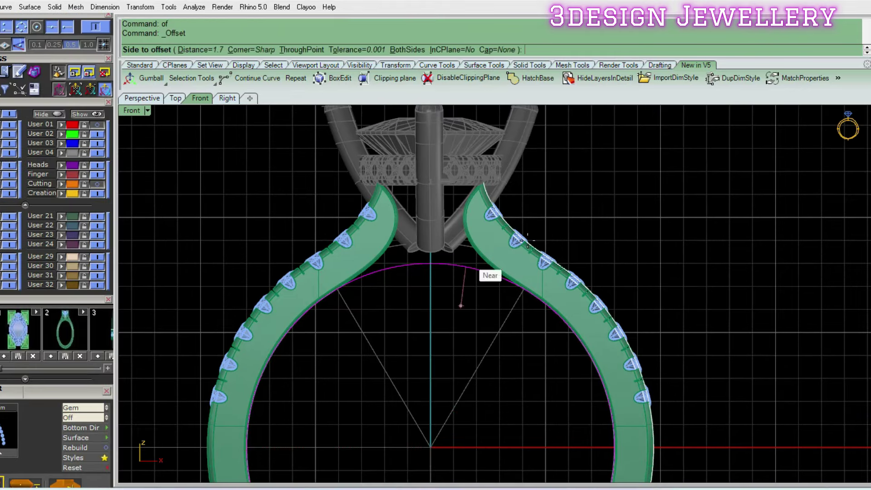
pyautogui.scroll(3, 499, 259)
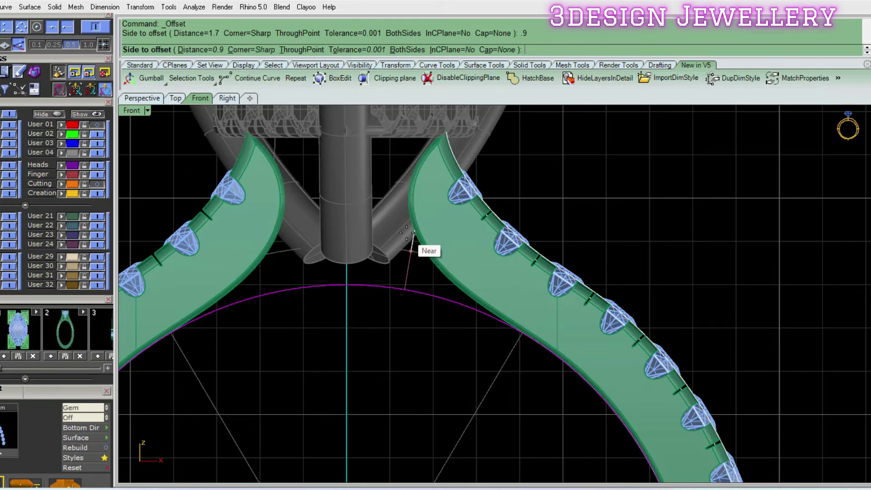
pyautogui.click(412, 252)
pyautogui.hotkey('ctrl', 'z')
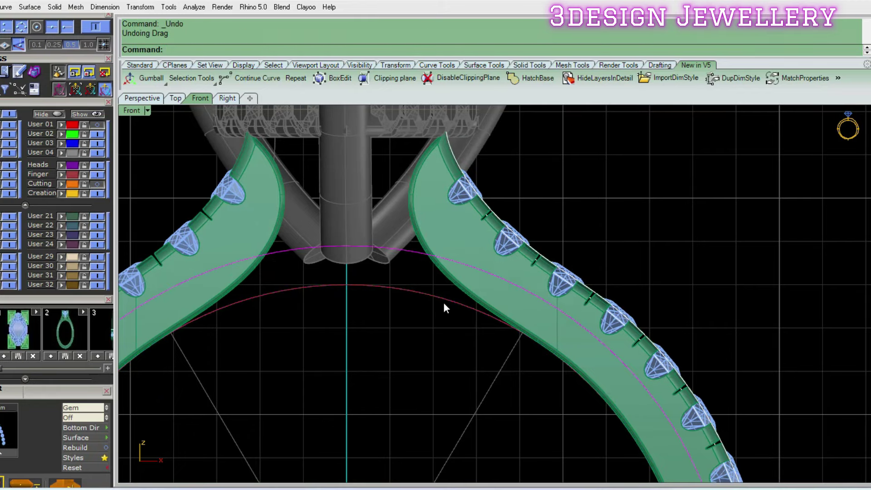
pyautogui.moveTo(442, 302); pyautogui.dragTo(467, 282, button='right')
pyautogui.click(409, 258)
pyautogui.keyDown('ctrl'); pyautogui.keyDown('shift'); pyautogui.moveTo(522, 235); pyautogui.dragTo(481, 290, button='right'); pyautogui.keyUp('shift'); pyautogui.keyUp('ctrl')
pyautogui.hotkey('ctrl', 'F5')
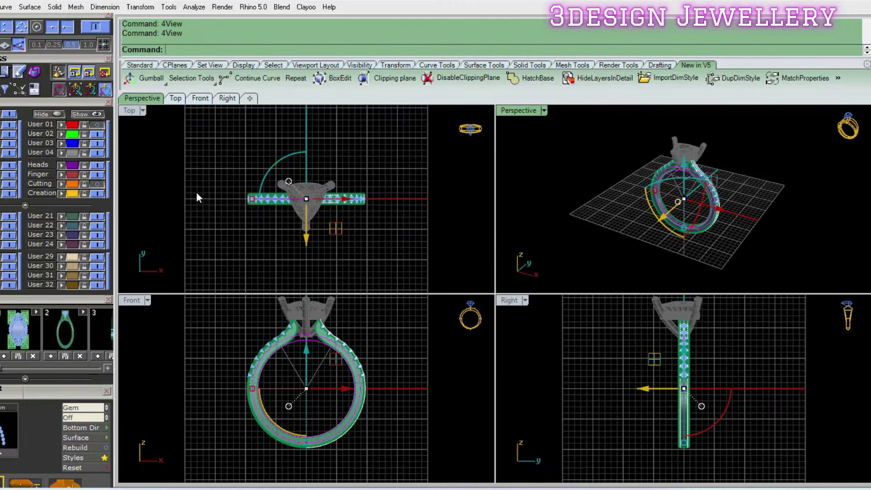
# - Extrude the offset circle to both sides into a thin band, then maximize Front
pyautogui.scroll(3, 303, 224)
pyautogui.scroll(3, 345, 196)
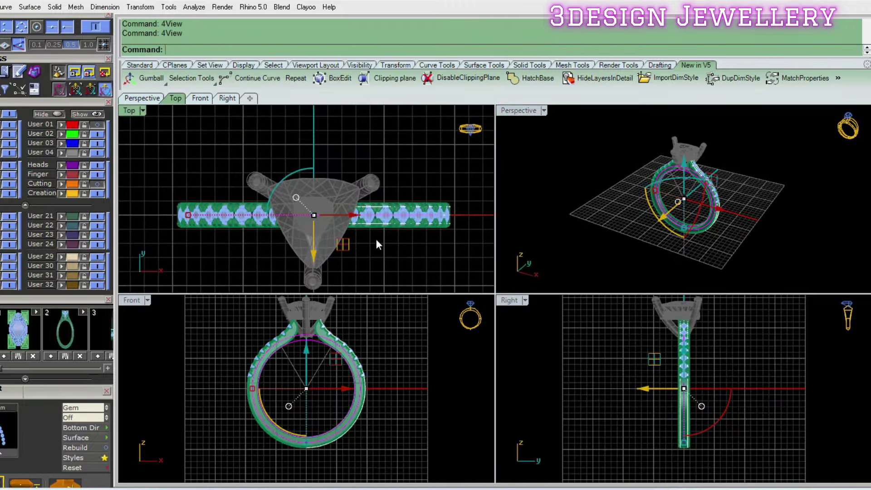
pyautogui.scroll(4, 376, 238)
pyautogui.write('e')
pyautogui.press('Return')
pyautogui.click(383, 214)
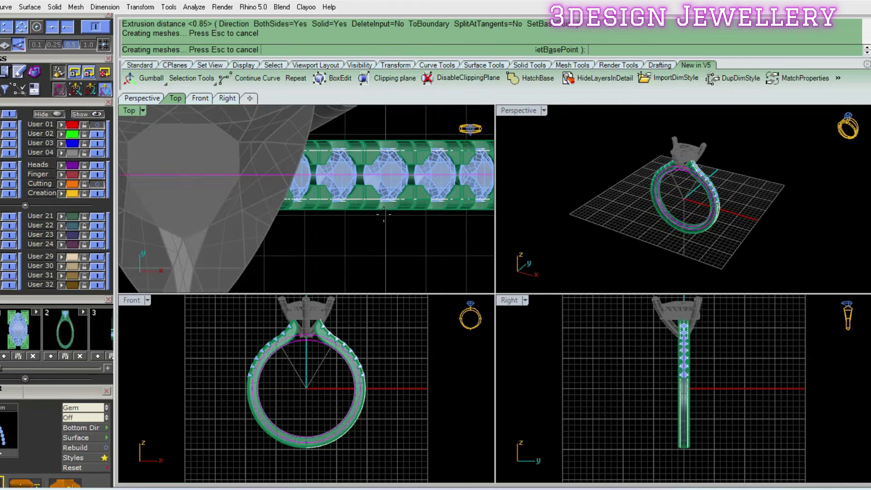
pyautogui.click(145, 298)
pyautogui.doubleClick(146, 299)
pyautogui.scroll(2, 518, 318)
pyautogui.moveTo(518, 318)
pyautogui.keyDown('ctrl'); pyautogui.keyDown('shift'); pyautogui.mouseDown(button='right')
pyautogui.moveTo(522, 214)
pyautogui.moveTo(554, 300)
pyautogui.mouseUp(button='right'); pyautogui.keyUp('shift'); pyautogui.keyUp('ctrl')
pyautogui.hotkey('ctrl', 'F5')
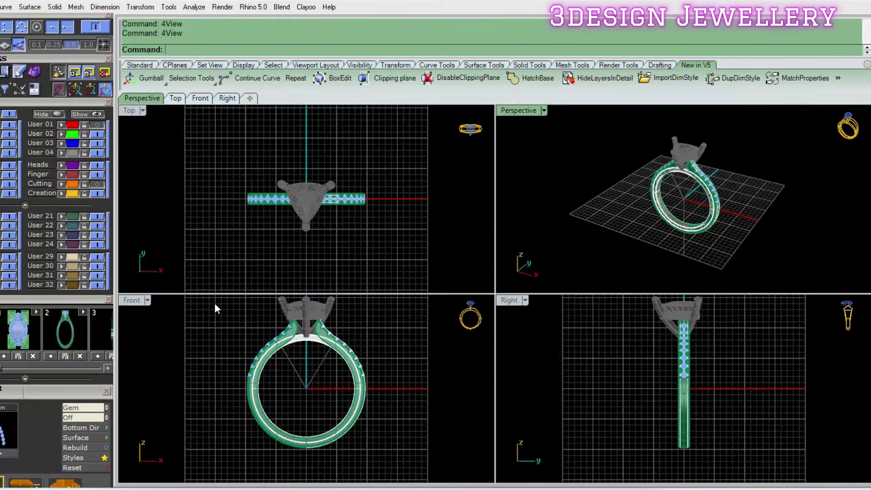
pyautogui.doubleClick(132, 298)
# - In wireframe, draw an angled guide line from the ring centre and mirror it
pyautogui.write('w')
pyautogui.press('Return')
pyautogui.scroll(2, 510, 282)
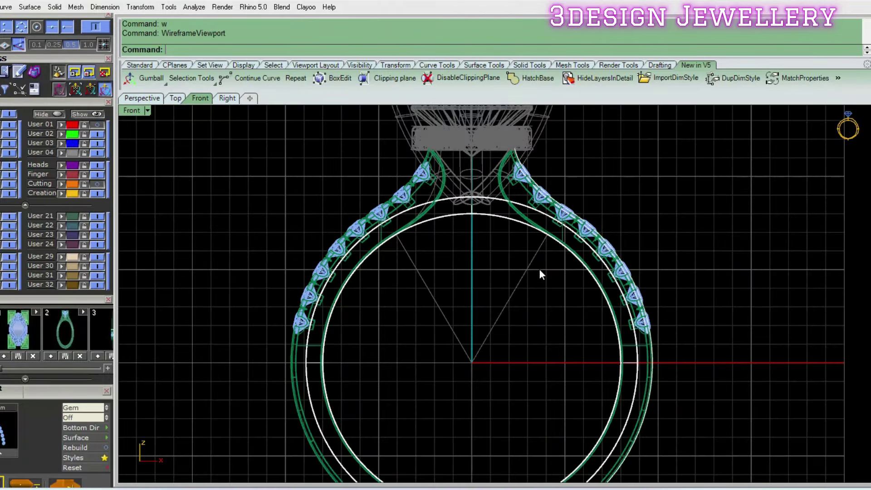
pyautogui.scroll(2, 539, 269)
pyautogui.moveTo(540, 277)
pyautogui.mouseDown(button='right')
pyautogui.moveTo(552, 262)
pyautogui.moveTo(541, 235)
pyautogui.mouseUp(button='right')
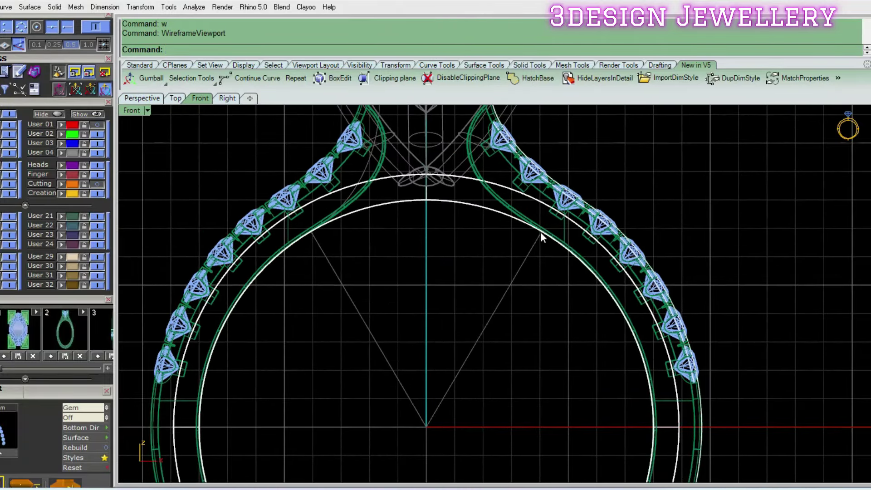
pyautogui.write('line')
pyautogui.press('Return')
pyautogui.write('0')
pyautogui.press('Return')
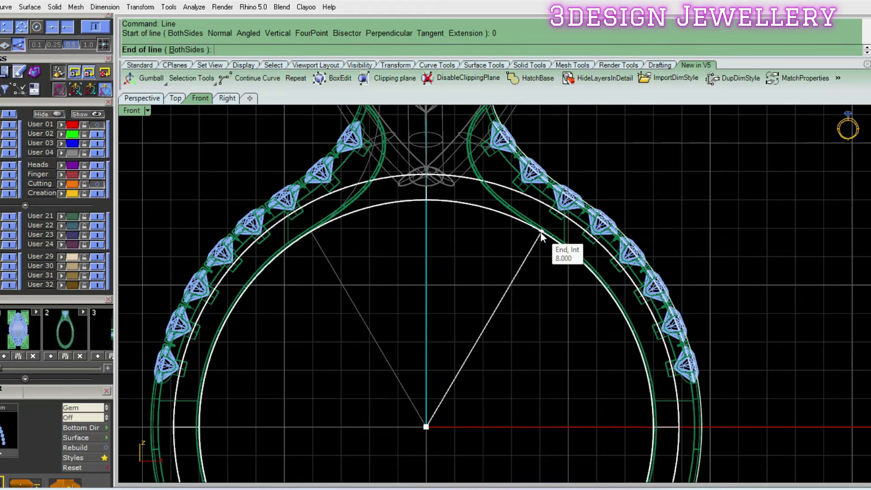
pyautogui.click(607, 143)
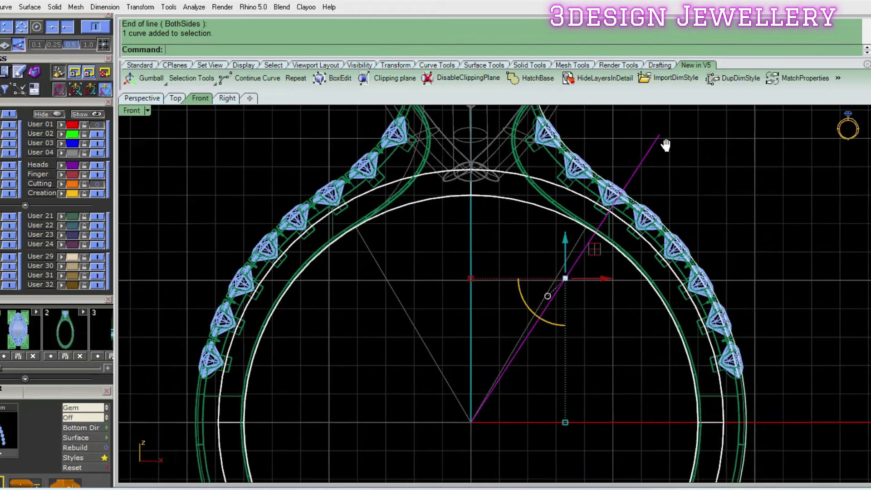
pyautogui.click(666, 145)
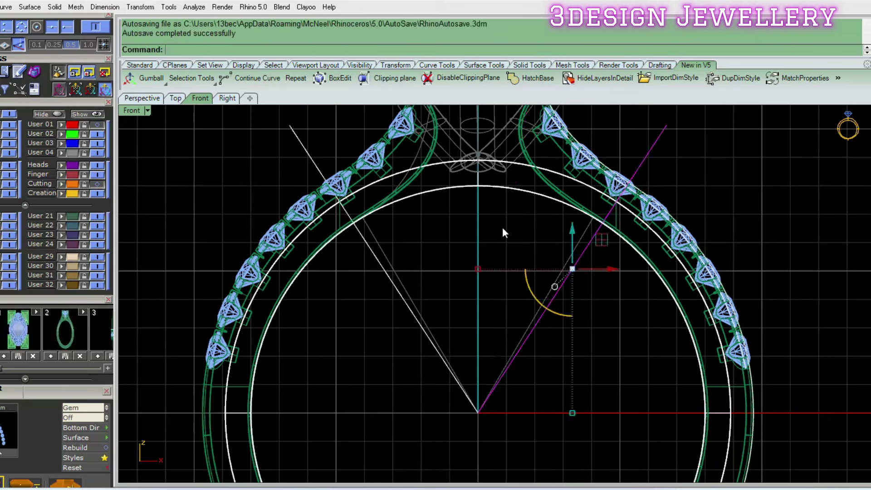
# - Split both guide circles with the lines and delete the lower pieces
pyautogui.moveTo(508, 217); pyautogui.dragTo(480, 156)
pyautogui.write('s')
pyautogui.press('Return')
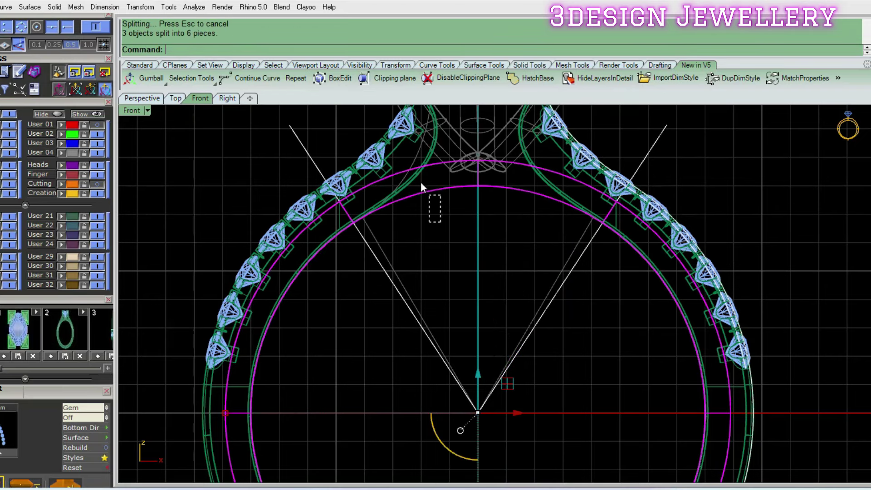
pyautogui.keyDown('ctrl'); pyautogui.moveTo(421, 181); pyautogui.dragTo(458, 175); pyautogui.keyUp('ctrl')
pyautogui.press('Delete')
pyautogui.write('s')
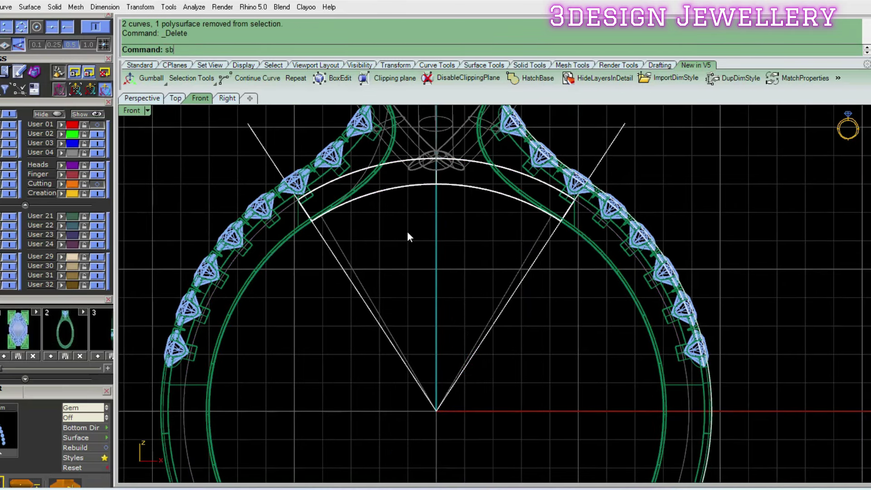
# - Fillet the bridge edges at radius 0.1 in shaded view, then unlock the locked parts
pyautogui.write('h')
pyautogui.press('Return')
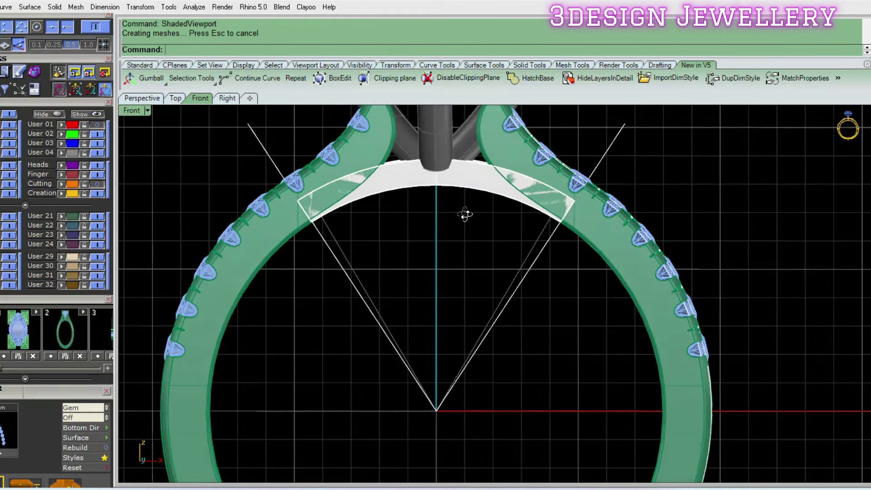
pyautogui.write('f')
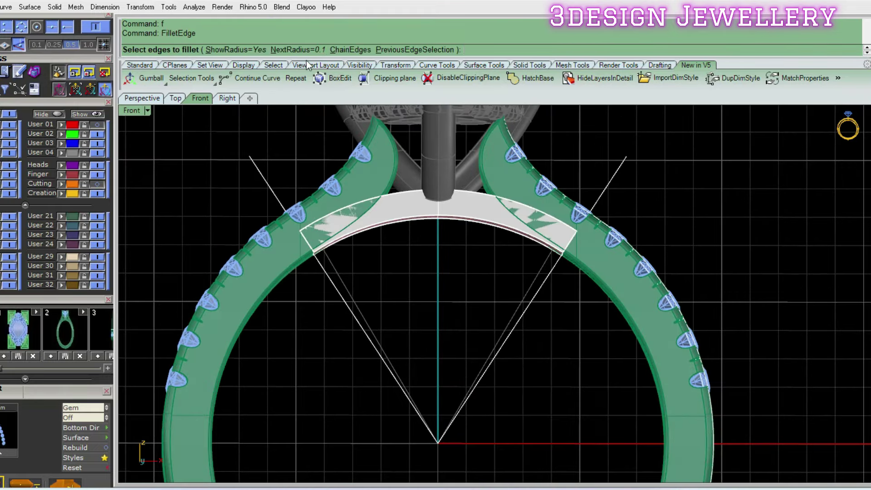
pyautogui.write('.1')
pyautogui.press('Return')
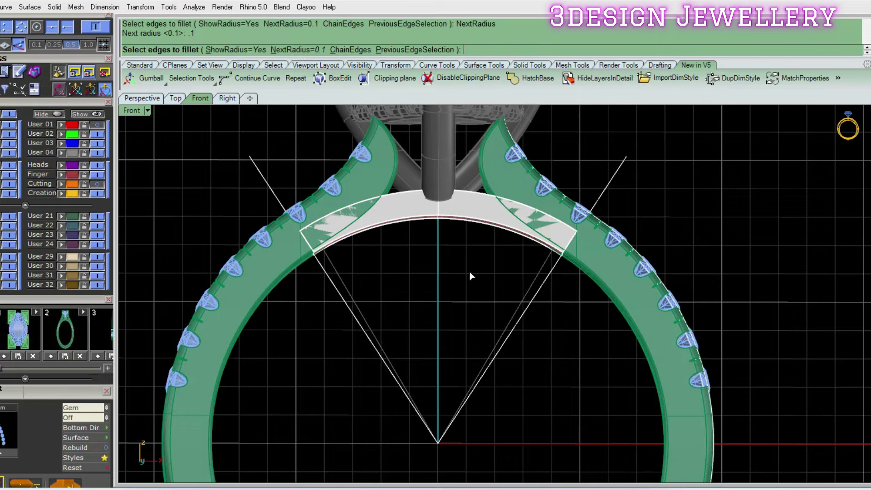
pyautogui.moveTo(419, 164); pyautogui.dragTo(418, 163)
pyautogui.press('Return')
pyautogui.hotkey('ctrl', 'z')
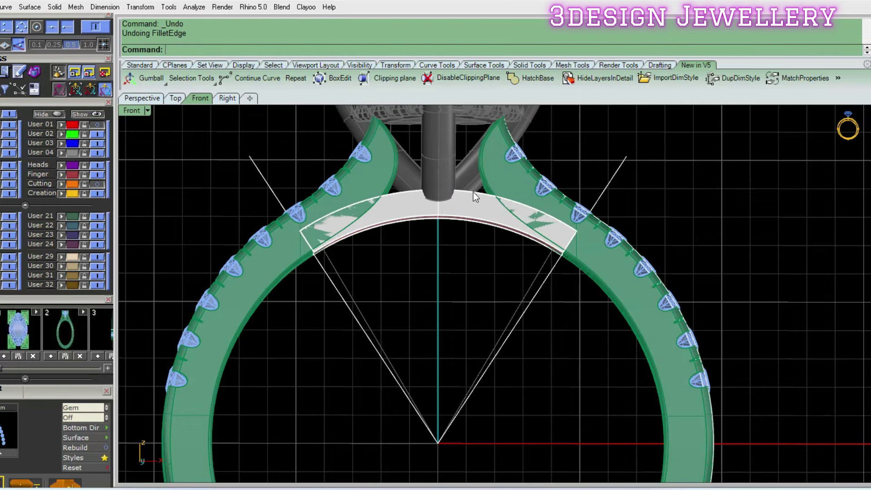
pyautogui.write('f')
pyautogui.moveTo(462, 205); pyautogui.dragTo(444, 176)
pyautogui.press('Return')
pyautogui.press('Return')
pyautogui.moveTo(455, 197)
pyautogui.keyDown('ctrl'); pyautogui.keyDown('shift'); pyautogui.mouseDown(button='right')
pyautogui.moveTo(499, 181)
pyautogui.moveTo(487, 200)
pyautogui.mouseUp(button='right'); pyautogui.keyUp('shift'); pyautogui.keyUp('ctrl')
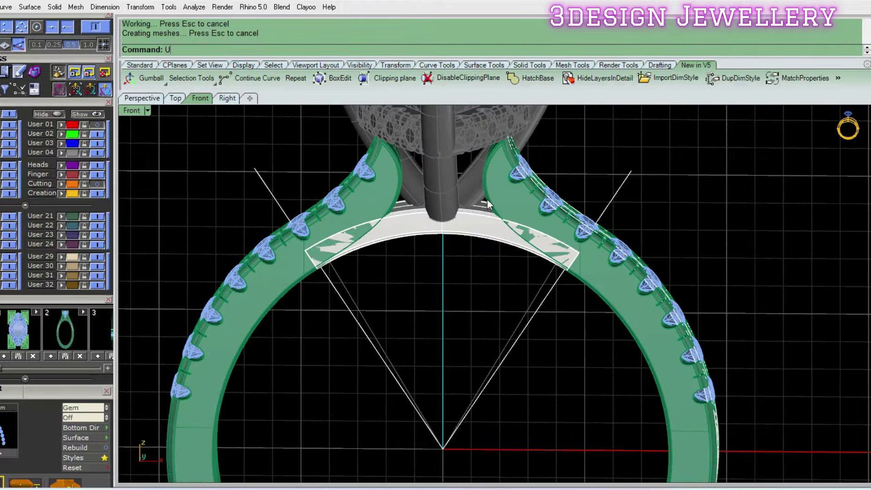
pyautogui.hotkey('ctrl', 'alt', 'l')
# - Lock everything except the three prongs and select the prongs
pyautogui.scroll(-3, 459, 201)
pyautogui.scroll(2, 476, 245)
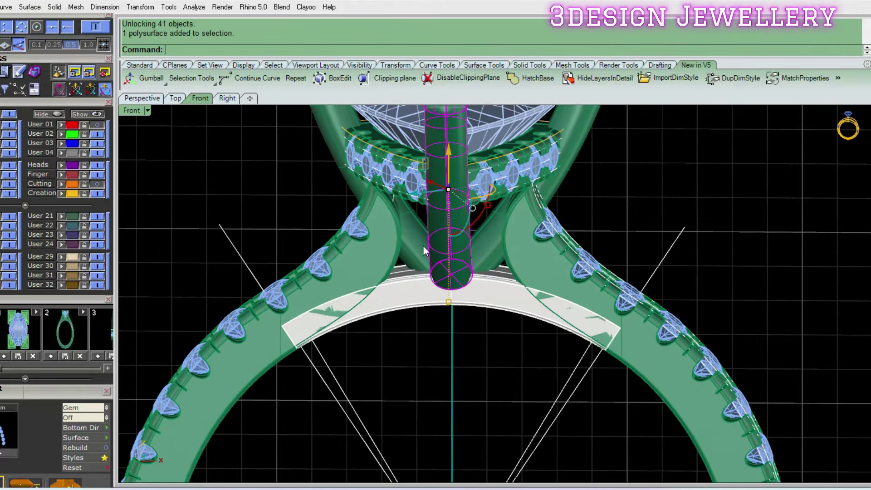
pyautogui.hotkey('ctrl', 'shift', 'l')
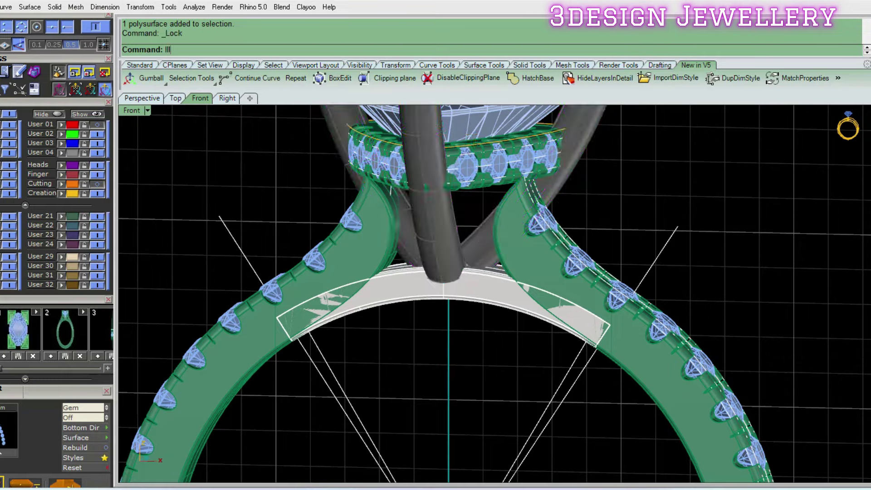
pyautogui.moveTo(478, 343); pyautogui.dragTo(417, 226)
pyautogui.keyDown('ctrl'); pyautogui.keyDown('shift'); pyautogui.moveTo(418, 226); pyautogui.dragTo(489, 279, button='right'); pyautogui.keyUp('shift'); pyautogui.keyUp('ctrl')
# - Create a bounding-box control cage around the three prongs with CageEdit
pyautogui.write('cw')
pyautogui.press('BackSpace')
pyautogui.write('e')
pyautogui.press('Return')
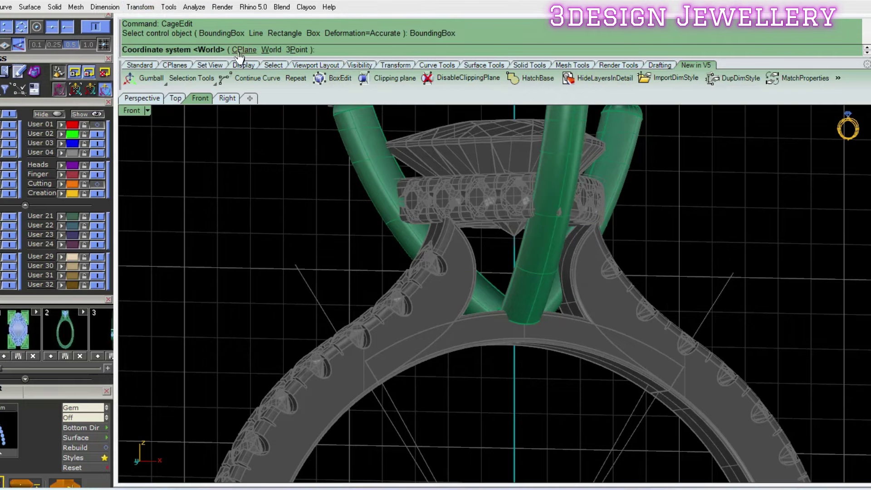
pyautogui.press('Return')
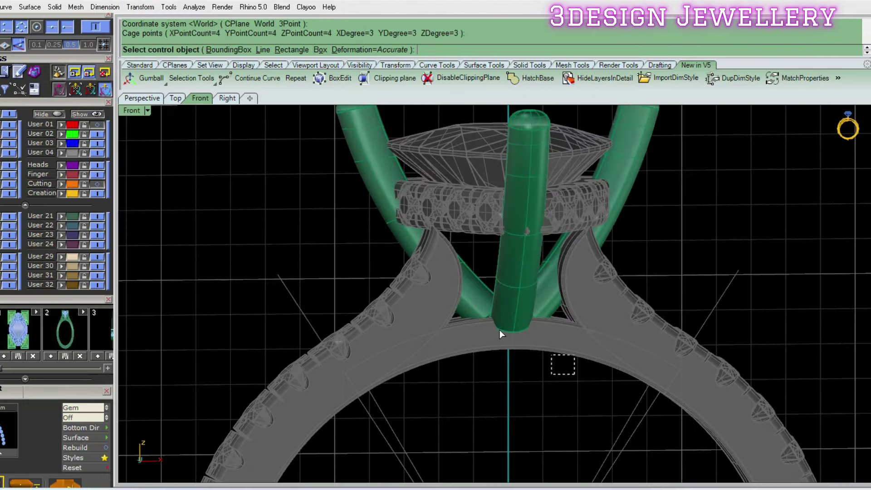
pyautogui.press('Escape')
pyautogui.moveTo(601, 371); pyautogui.dragTo(423, 208)
pyautogui.write('ce')
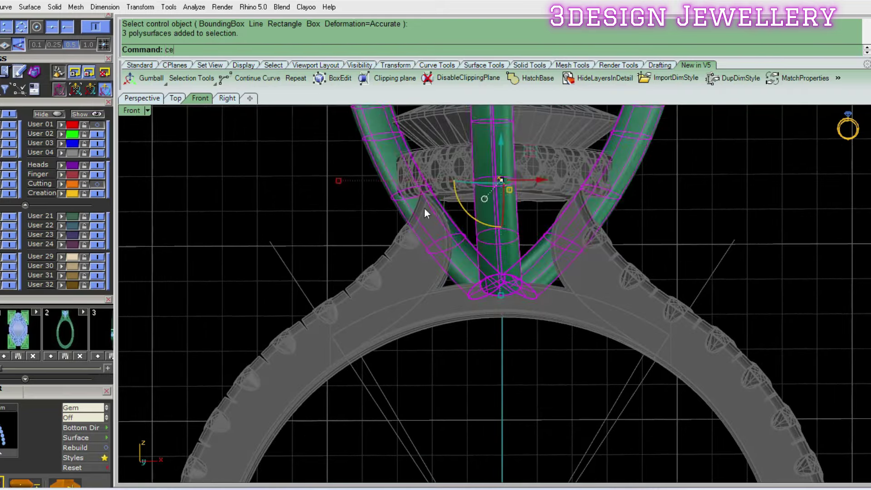
pyautogui.press('Return')
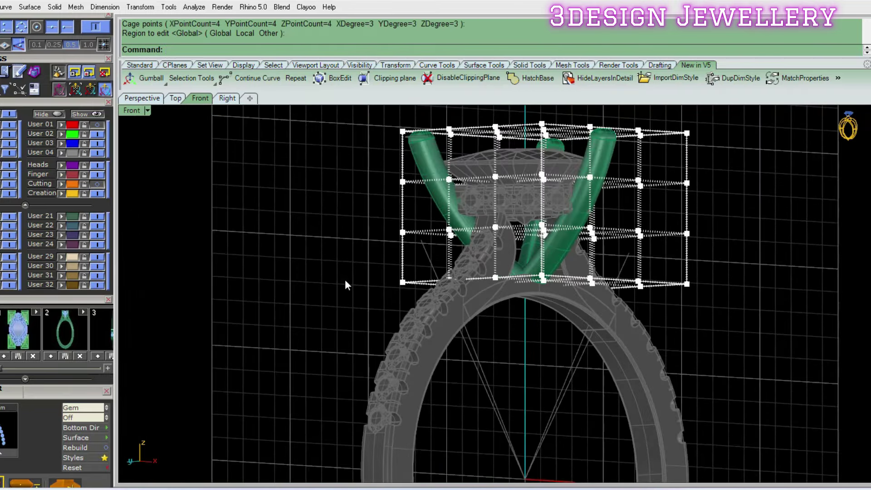
# - Move the bottom row of cage points to reshape the prong bases
pyautogui.moveTo(768, 336); pyautogui.dragTo(769, 336)
pyautogui.keyDown('ctrl'); pyautogui.keyDown('shift'); pyautogui.moveTo(526, 295); pyautogui.dragTo(451, 298, button='right'); pyautogui.keyUp('shift'); pyautogui.keyUp('ctrl')
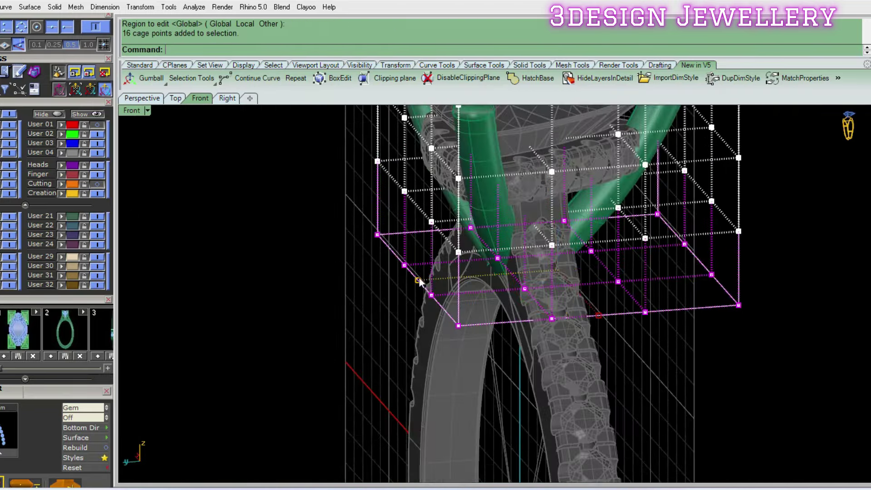
pyautogui.moveTo(425, 280); pyautogui.dragTo(427, 280)
pyautogui.moveTo(463, 277)
pyautogui.keyDown('ctrl'); pyautogui.keyDown('shift'); pyautogui.mouseDown(button='right')
pyautogui.moveTo(594, 265)
pyautogui.moveTo(499, 272)
pyautogui.mouseUp(button='right'); pyautogui.keyUp('shift'); pyautogui.keyUp('ctrl')
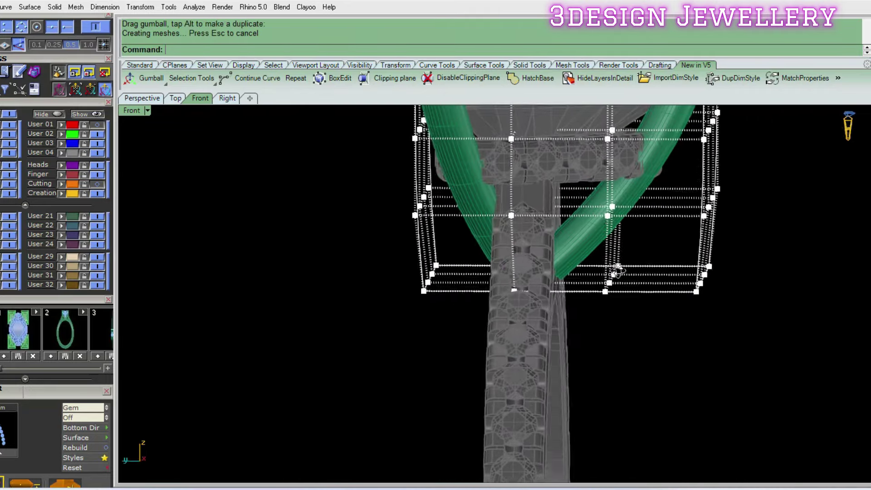
# - Shift four right-side cage points by -0.396, then delete the control cage
pyautogui.moveTo(637, 322); pyautogui.dragTo(606, 251)
pyautogui.keyDown('ctrl'); pyautogui.keyDown('shift'); pyautogui.moveTo(616, 271); pyautogui.dragTo(650, 289, button='right'); pyautogui.keyUp('shift'); pyautogui.keyUp('ctrl')
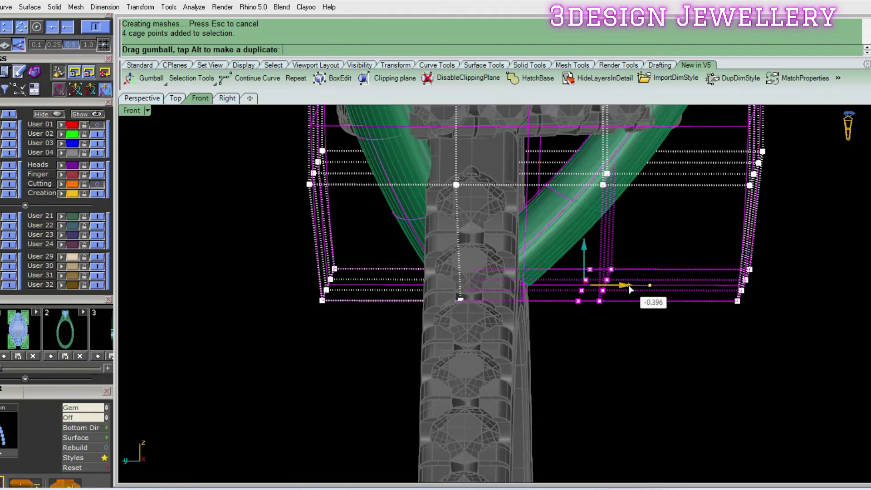
pyautogui.moveTo(619, 287); pyautogui.dragTo(595, 290)
pyautogui.moveTo(594, 290)
pyautogui.keyDown('ctrl'); pyautogui.keyDown('shift'); pyautogui.mouseDown(button='right')
pyautogui.moveTo(439, 299)
pyautogui.moveTo(679, 322)
pyautogui.mouseUp(button='right'); pyautogui.keyUp('shift'); pyautogui.keyUp('ctrl')
pyautogui.press('Delete')
pyautogui.keyDown('ctrl'); pyautogui.keyDown('shift'); pyautogui.moveTo(583, 269); pyautogui.dragTo(497, 226, button='right'); pyautogui.keyUp('shift'); pyautogui.keyUp('ctrl')
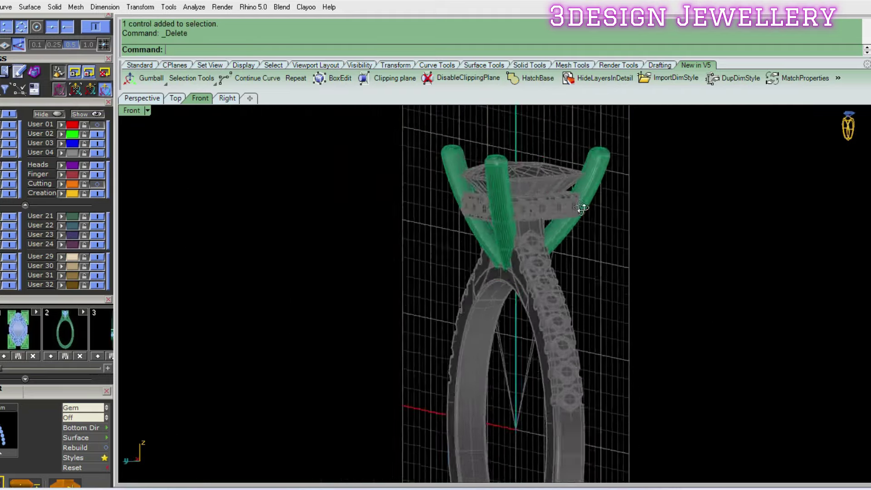
# - Switch to the four standard views and unlock all locked ring parts
pyautogui.hotkey('ctrl', 'F5')
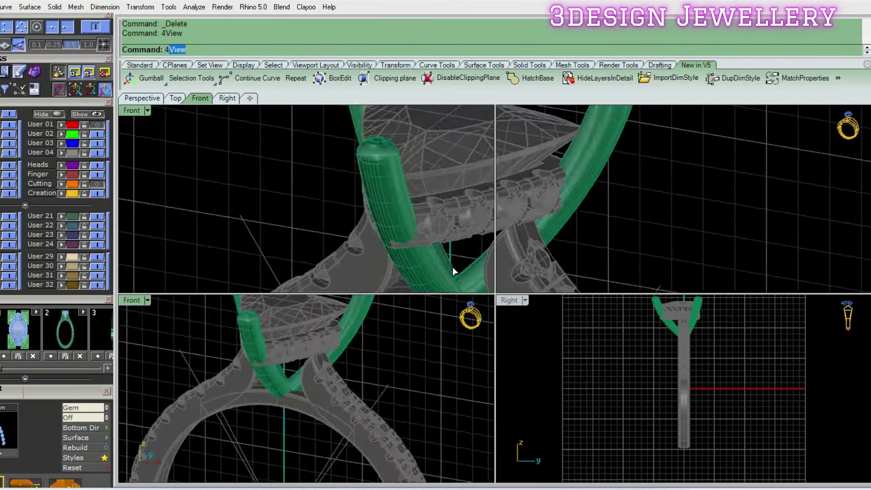
pyautogui.hotkey('ctrl', 'F5')
pyautogui.moveTo(361, 360); pyautogui.dragTo(402, 376, button='right')
pyautogui.write('i')
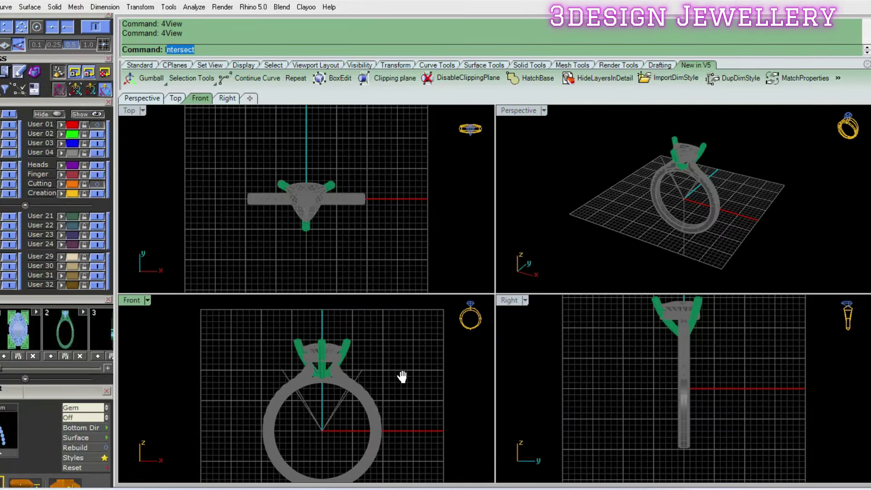
pyautogui.write('ul')
pyautogui.press('Return')
# - Select all the guide curves with SelCrv
pyautogui.scroll(5, 350, 387)
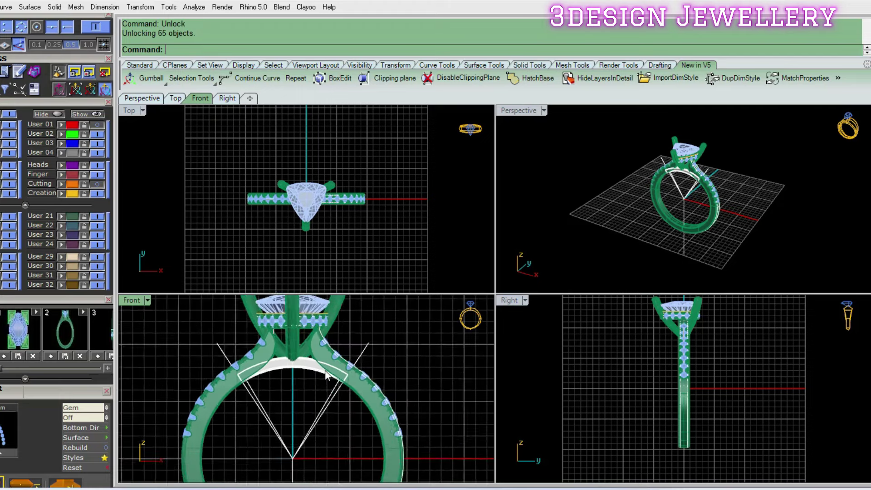
pyautogui.click(299, 372)
pyautogui.moveTo(400, 239); pyautogui.dragTo(391, 212, button='right')
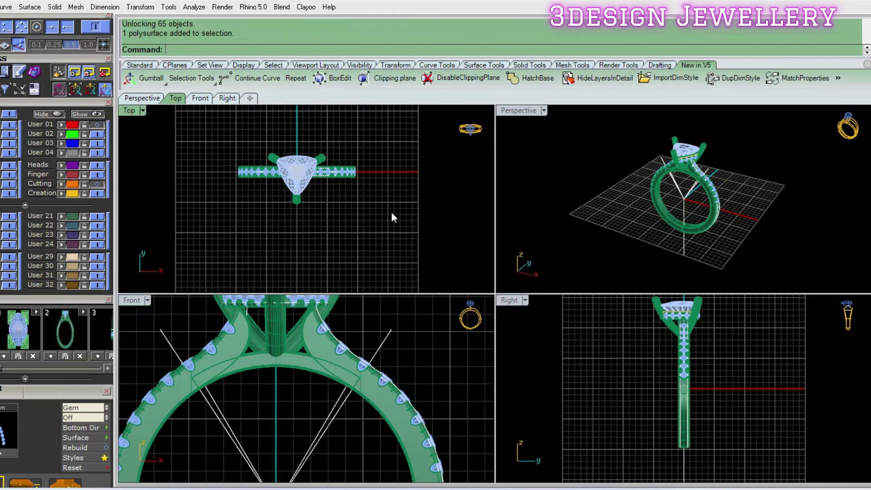
pyautogui.press('Escape')
pyautogui.write('sc')
pyautogui.press('Return')
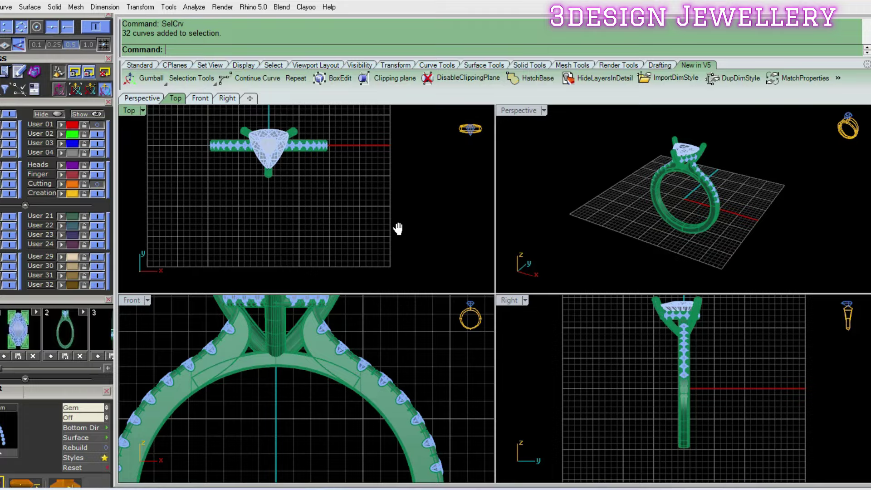
# - Maximise the Perspective view and orbit over the top to see the head
pyautogui.doubleClick(519, 110)
pyautogui.scroll(2, 493, 219)
pyautogui.moveTo(493, 220); pyautogui.dragTo(505, 223, button='right')
pyautogui.scroll(5, 505, 223)
pyautogui.scroll(2, 560, 239)
pyautogui.moveTo(560, 239)
pyautogui.mouseDown(button='right')
pyautogui.moveTo(601, 275)
pyautogui.moveTo(593, 237)
pyautogui.moveTo(576, 253)
pyautogui.moveTo(623, 305)
pyautogui.mouseUp(button='right')
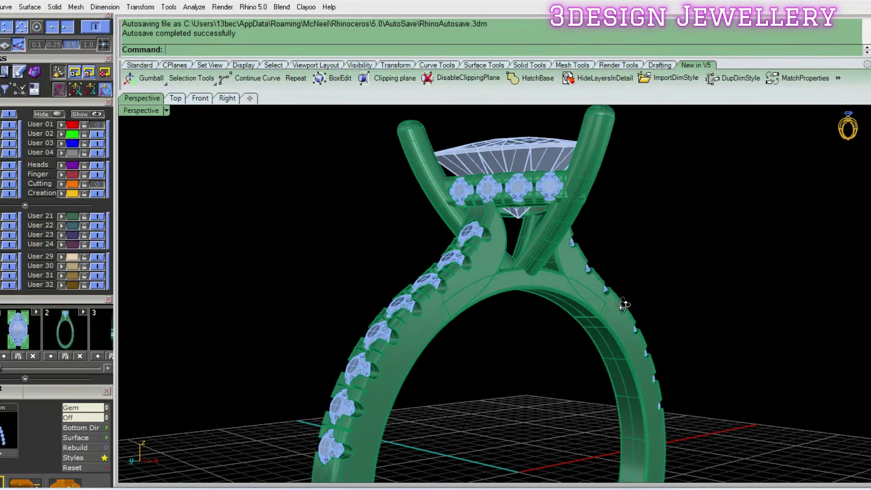